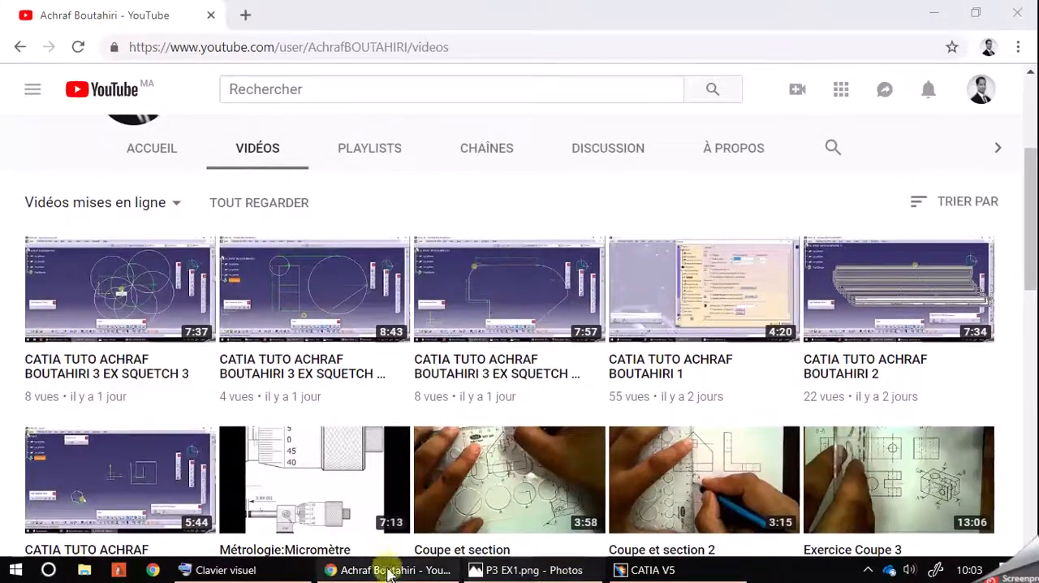
Switch to CATIA V5, create a new part named EX1 for the Sketcher, and open a sketch on the xy plane
click(617, 570)
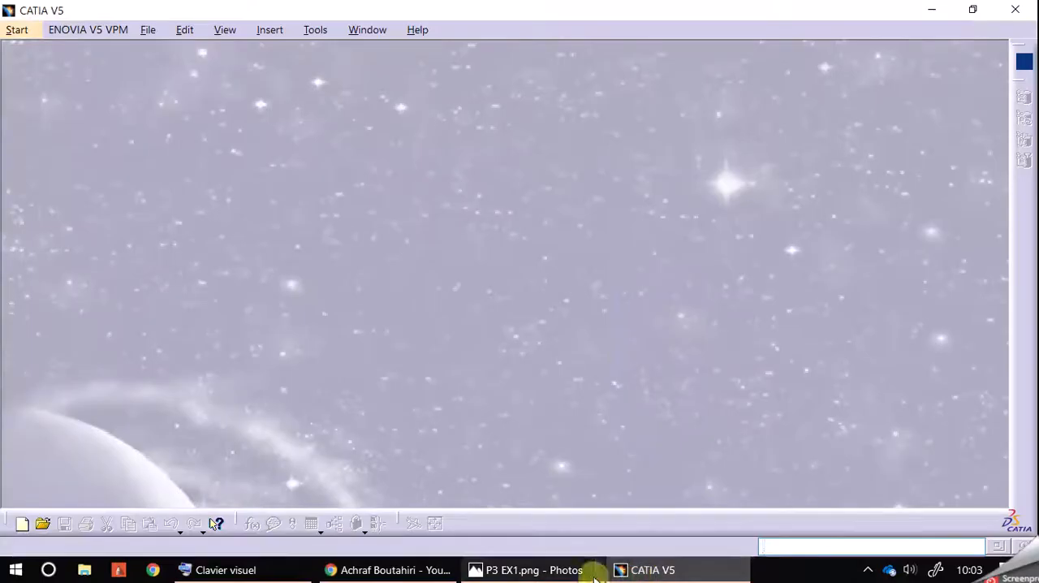
click(16, 30)
mouse_move(73, 73)
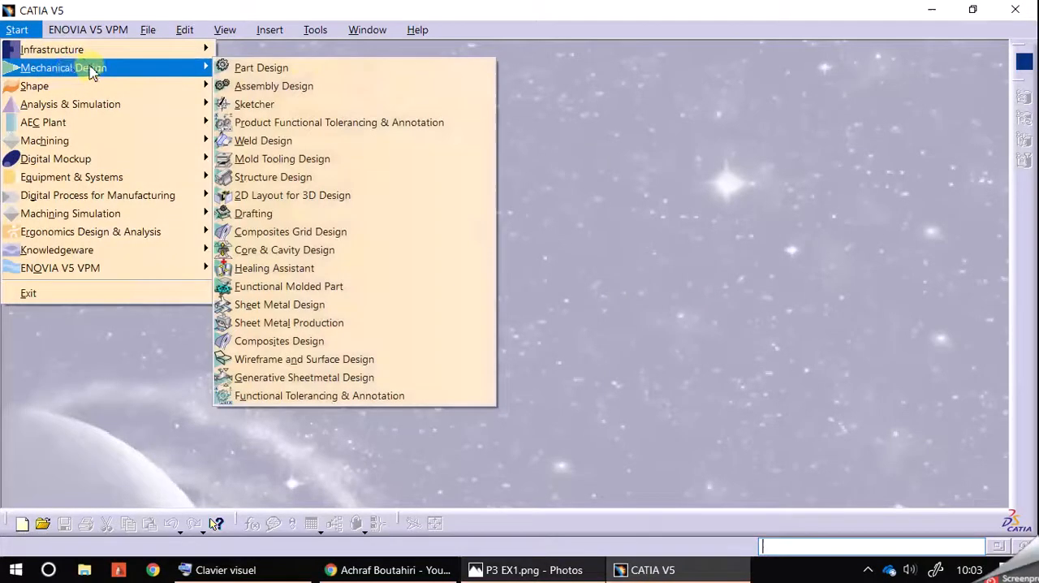
click(318, 104)
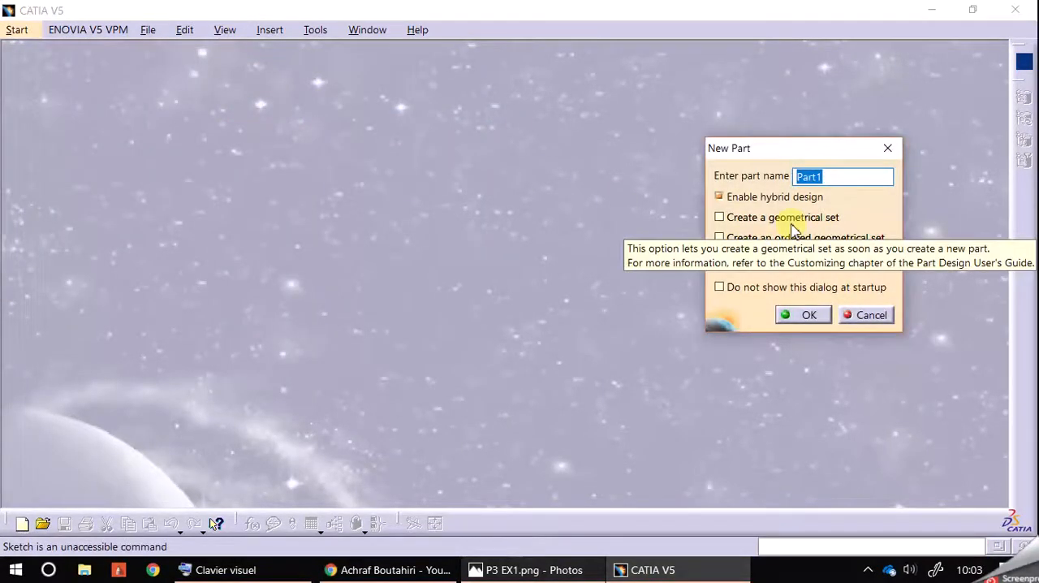
text(EX1)
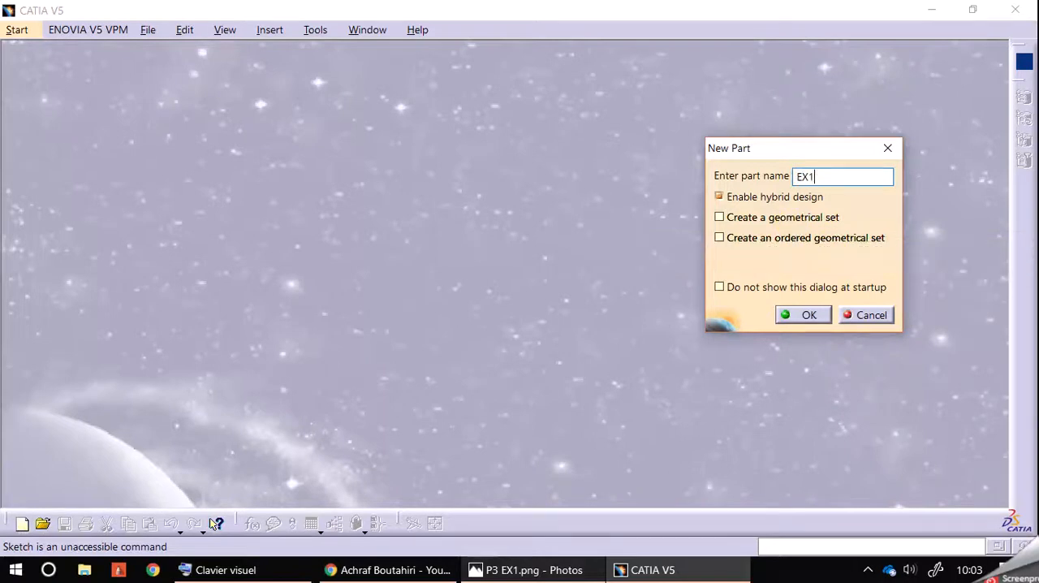
click(806, 315)
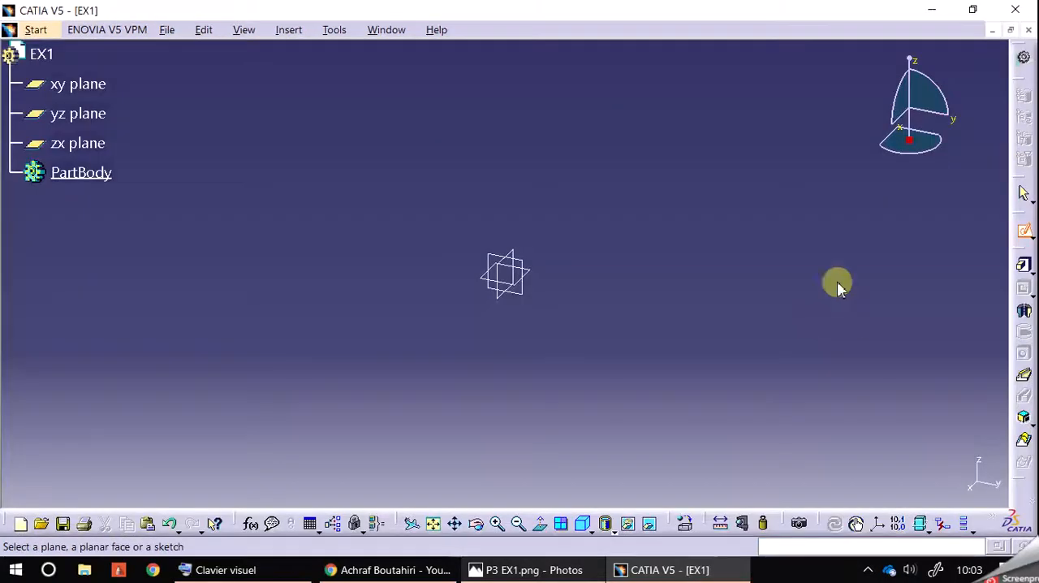
click(96, 86)
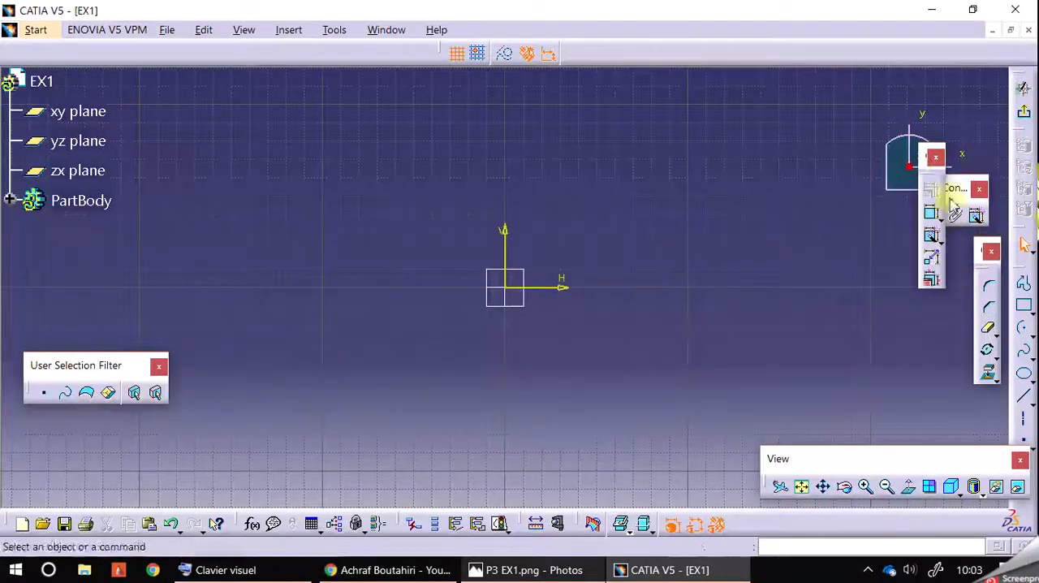
Restore the position of all toolbars through the toolbar customization settings
click(333, 30)
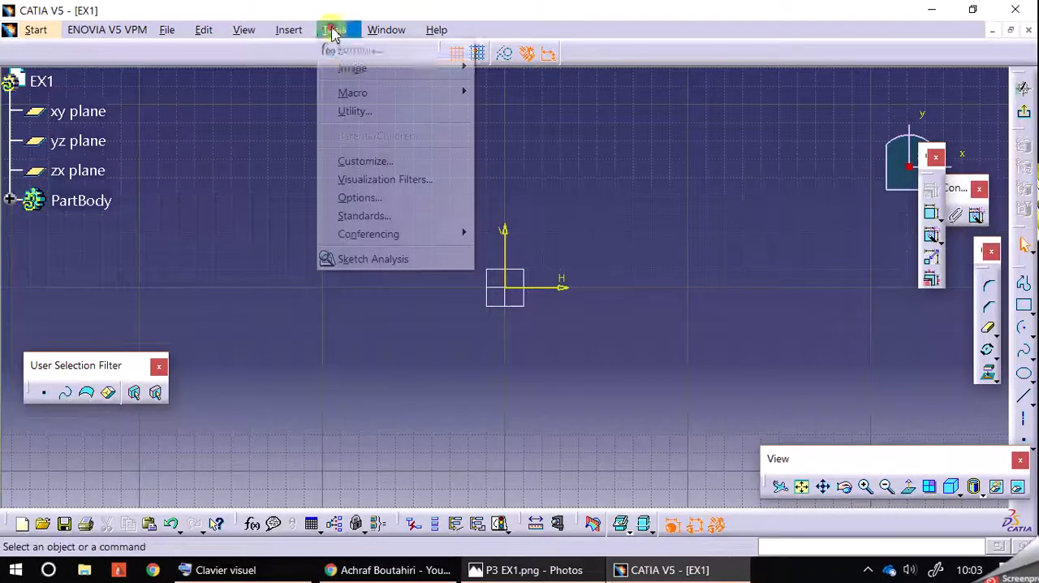
click(369, 161)
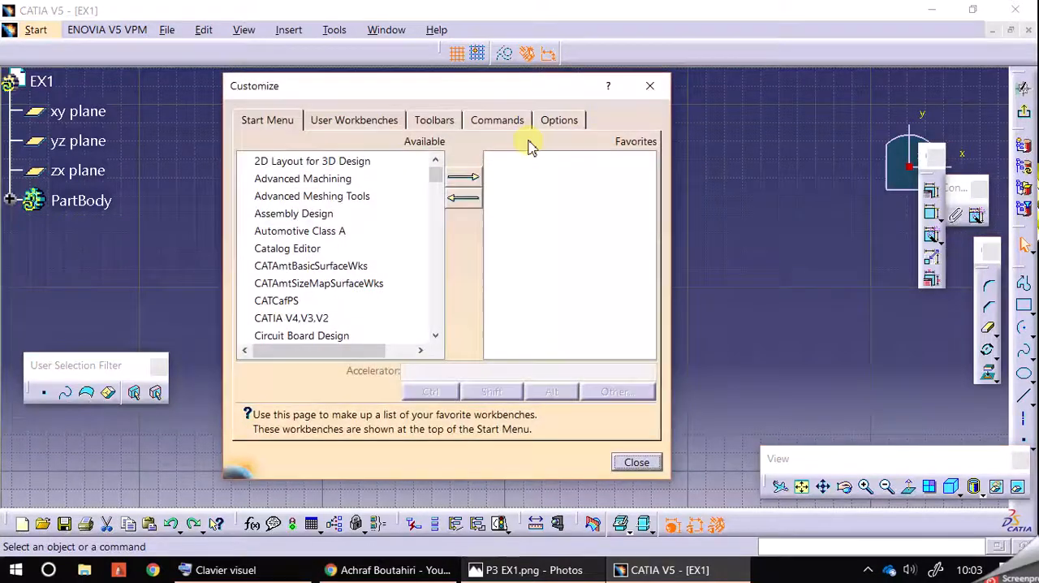
click(434, 120)
click(578, 254)
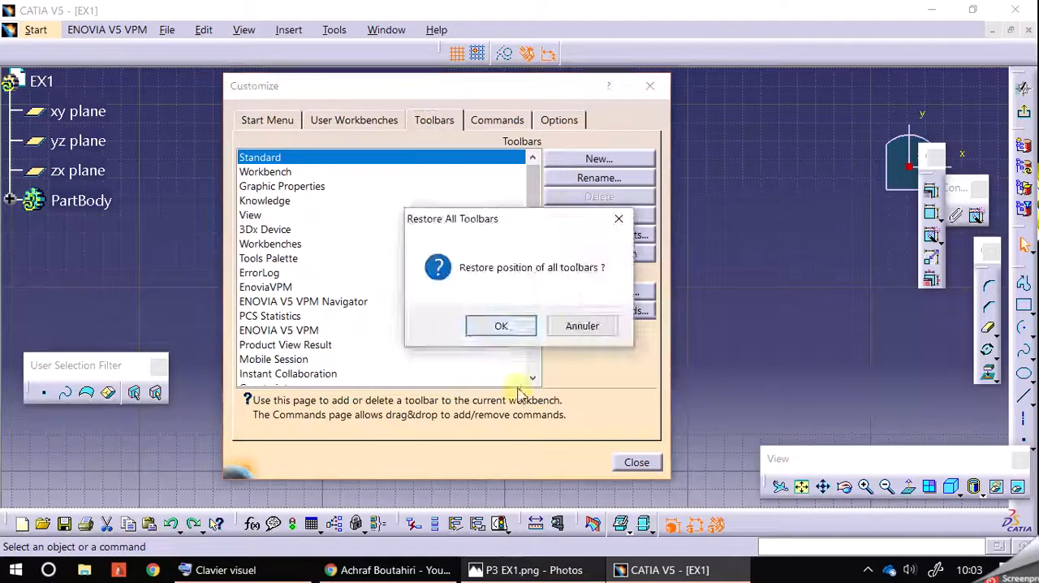
click(500, 327)
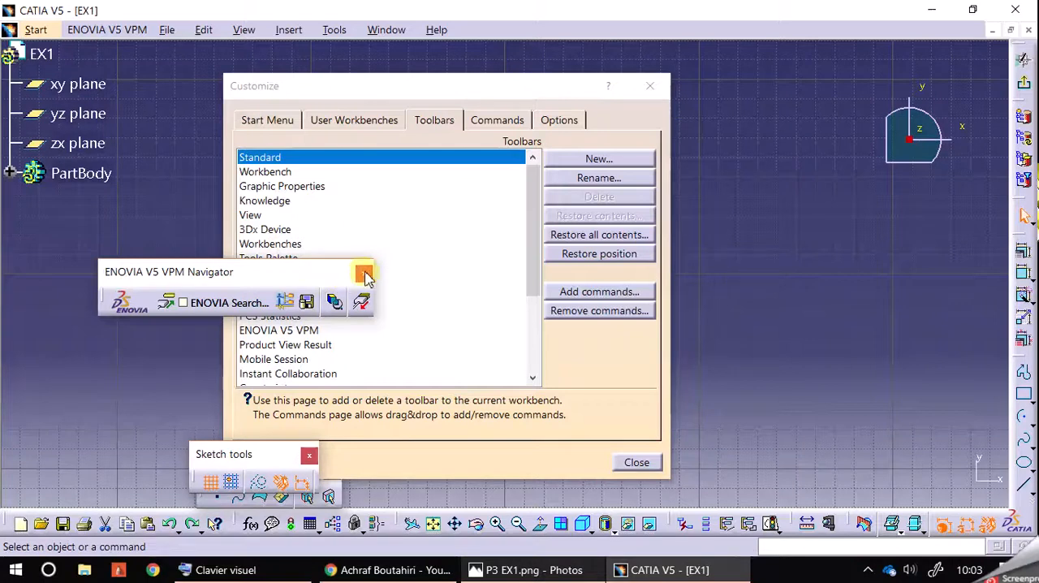
Close the ENOVIA V5 VPM Navigator and User Selection Filter toolbars and dock the Sketch tools toolbar above the drawing area
click(364, 275)
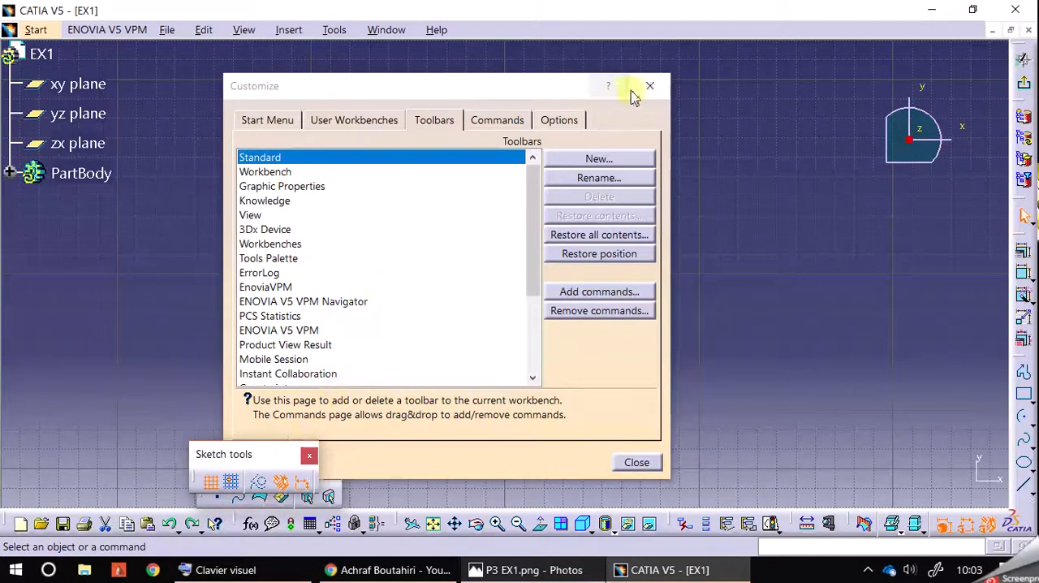
click(650, 85)
mouse_move(271, 459)
mouse_down()
mouse_move(572, 32)
mouse_move(564, 50)
mouse_up()
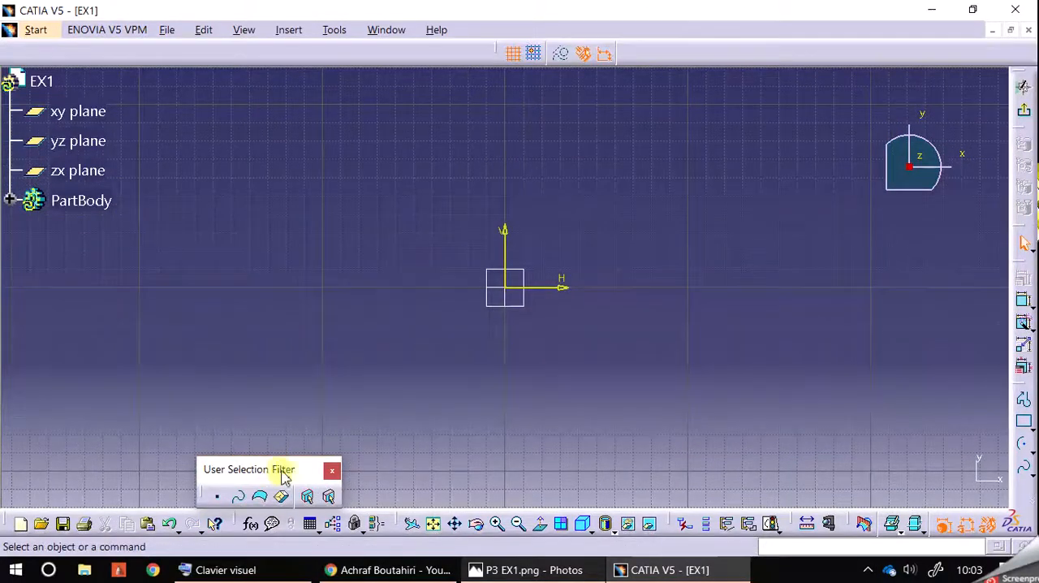
click(331, 470)
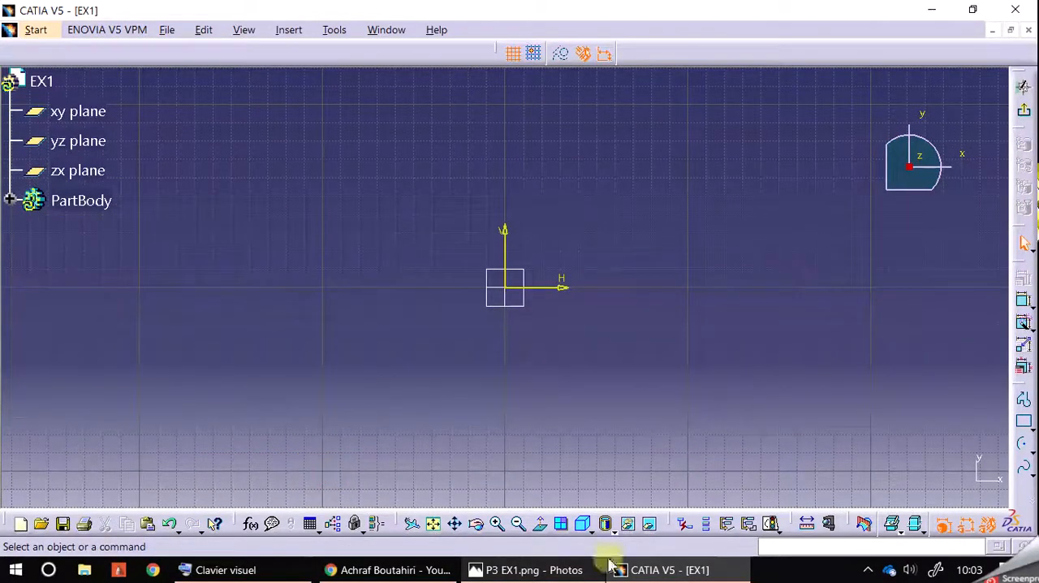
Show the reference drawing P3 EX1.png in Photos beside a reduced CATIA window
click(511, 571)
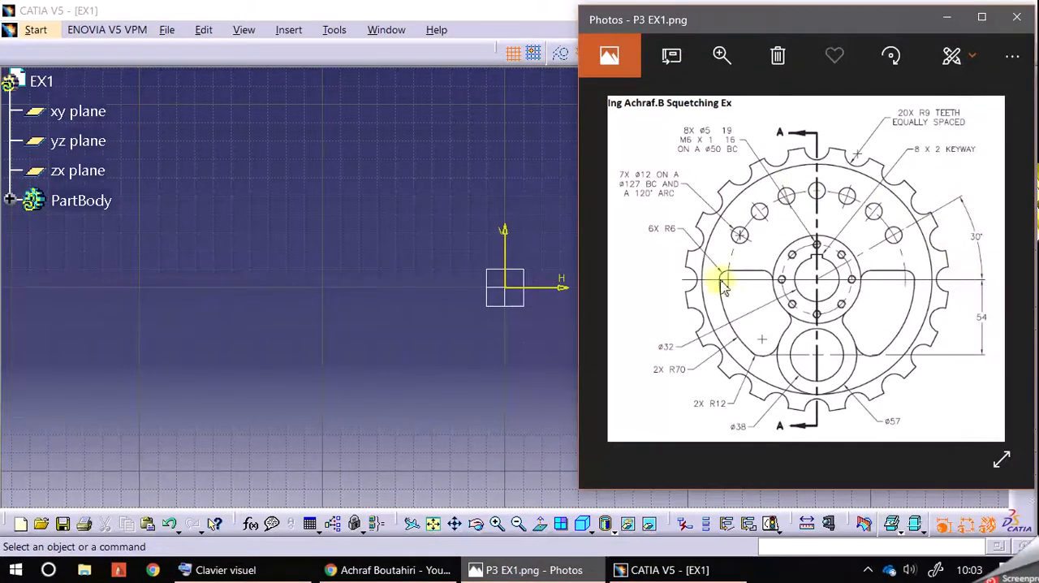
click(517, 14)
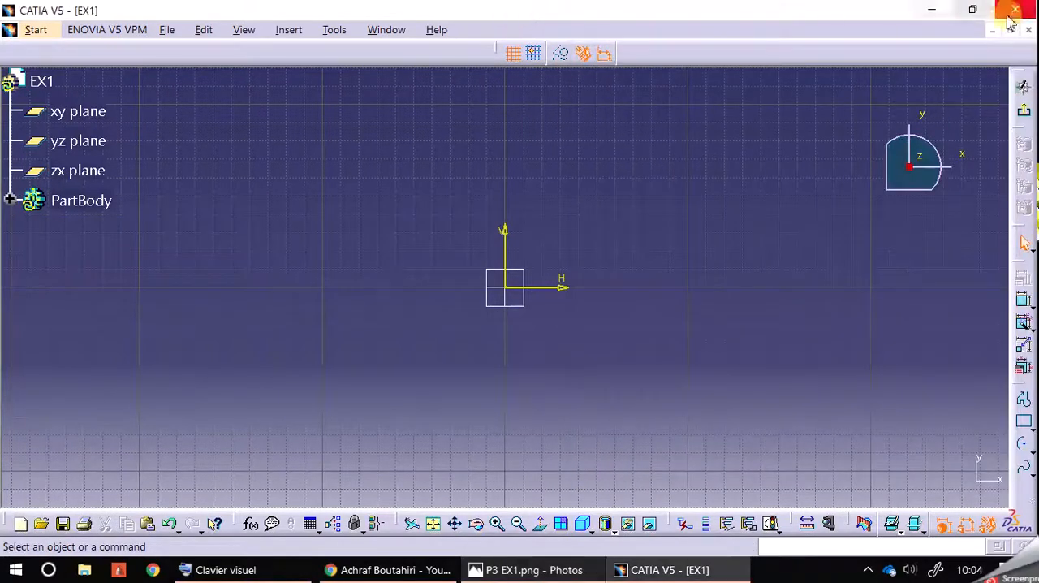
click(977, 10)
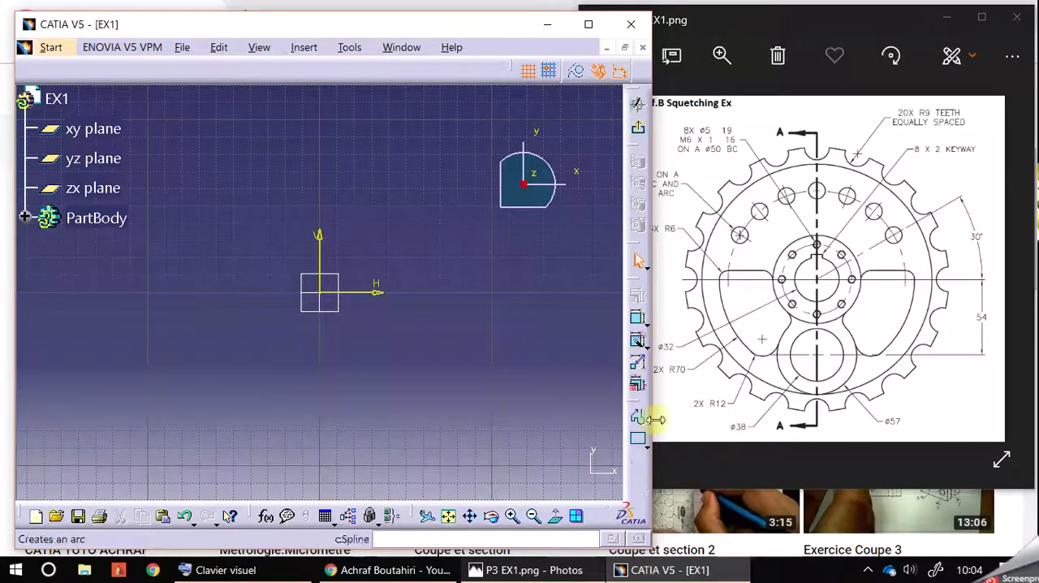
drag(807, 23, 853, 19)
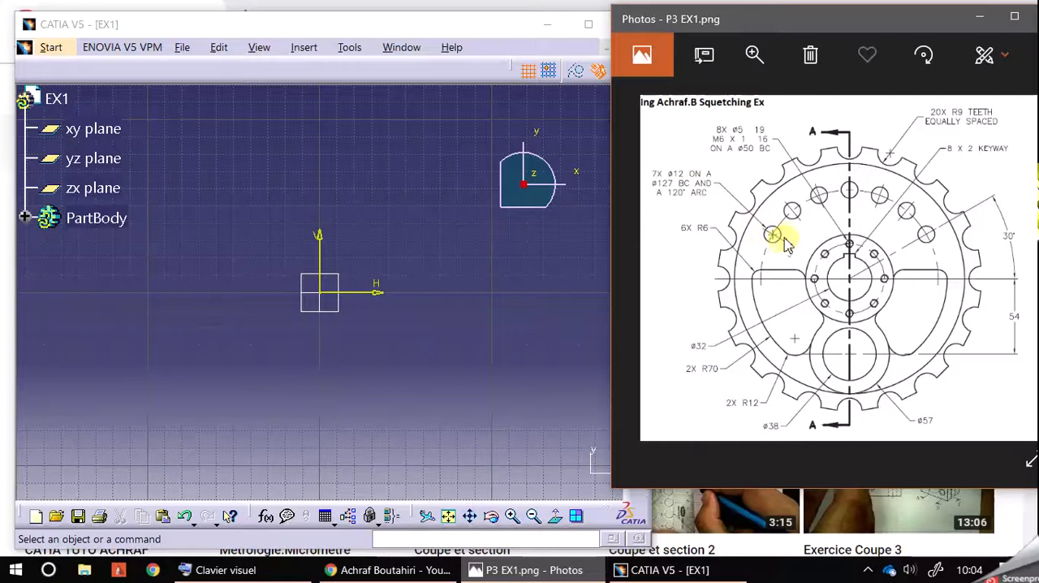
Draw a construction circle centred on the sketch origin with a radius of 127 mm
click(519, 298)
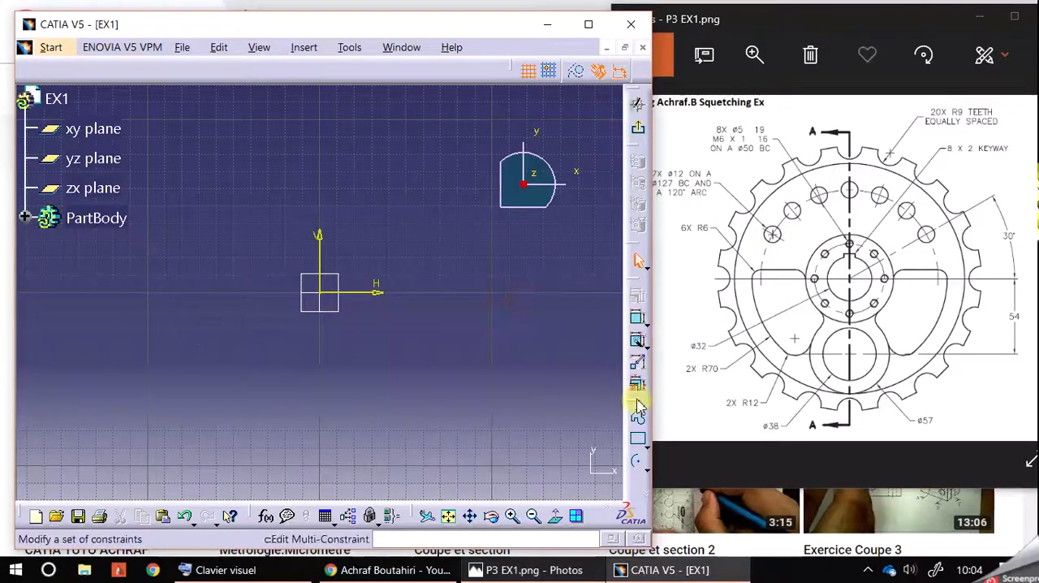
click(646, 469)
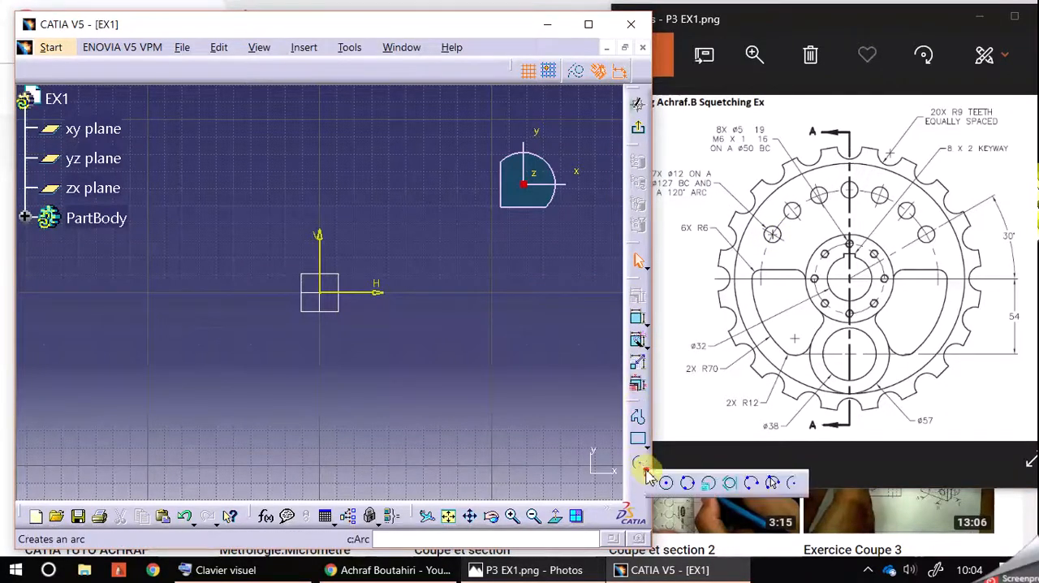
click(665, 482)
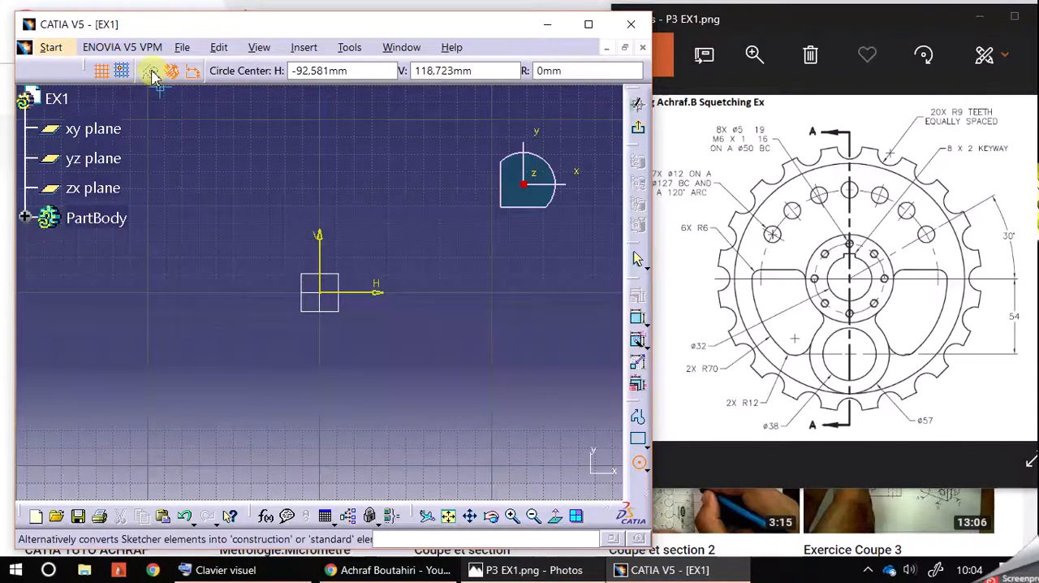
click(319, 291)
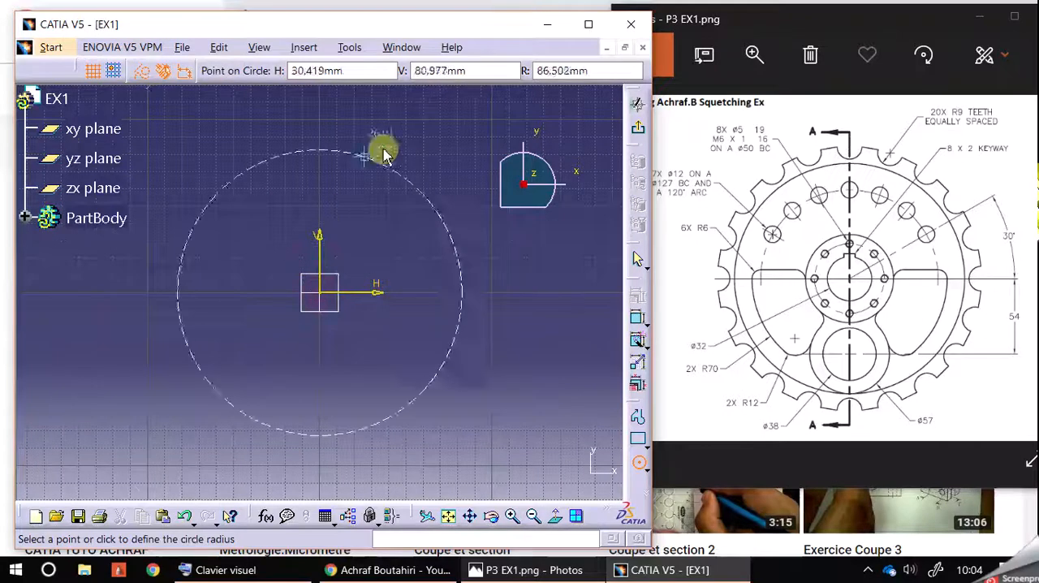
click(566, 71)
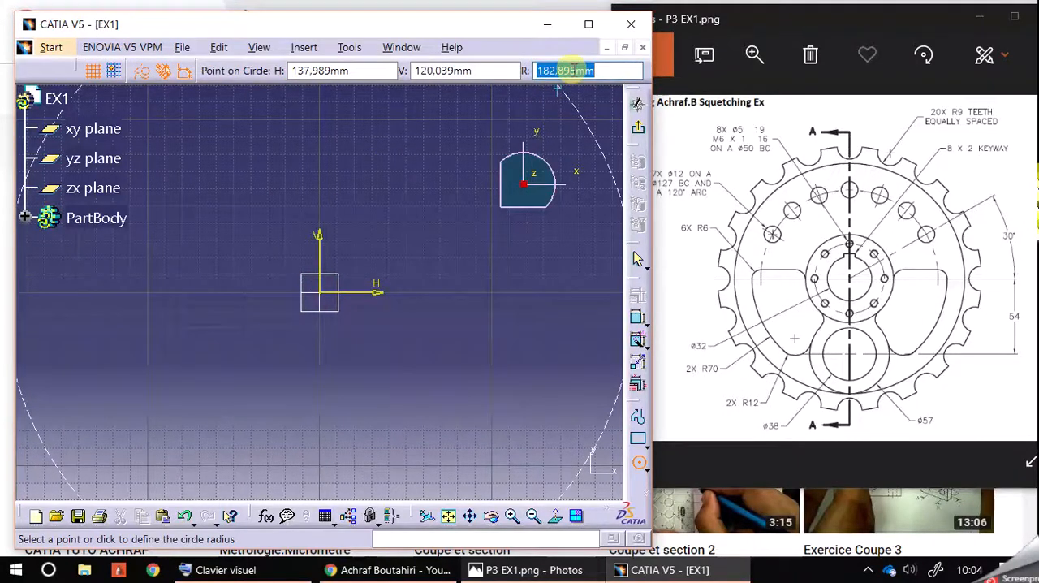
text(1)
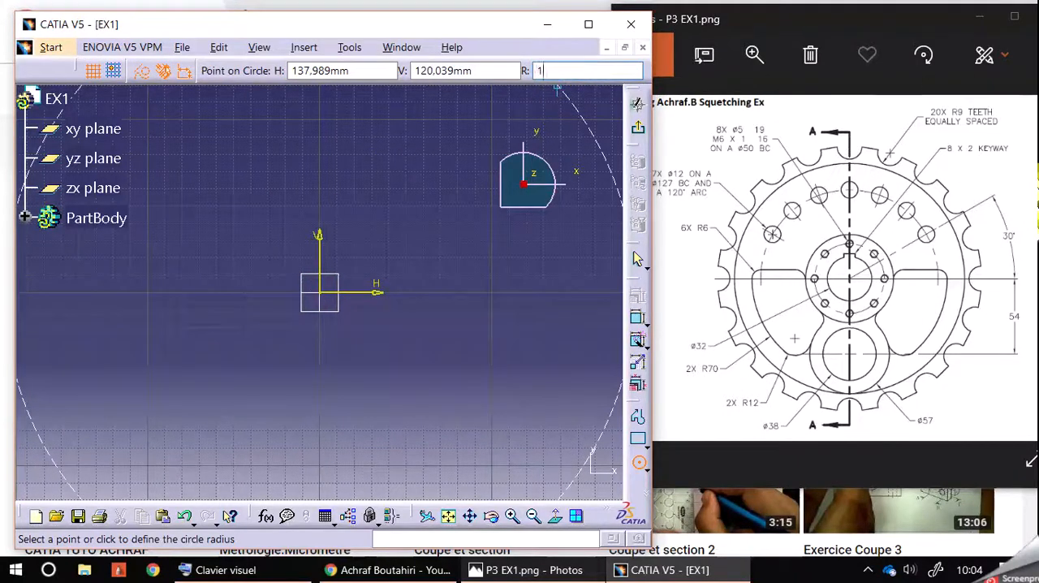
text(27)
key(Return)
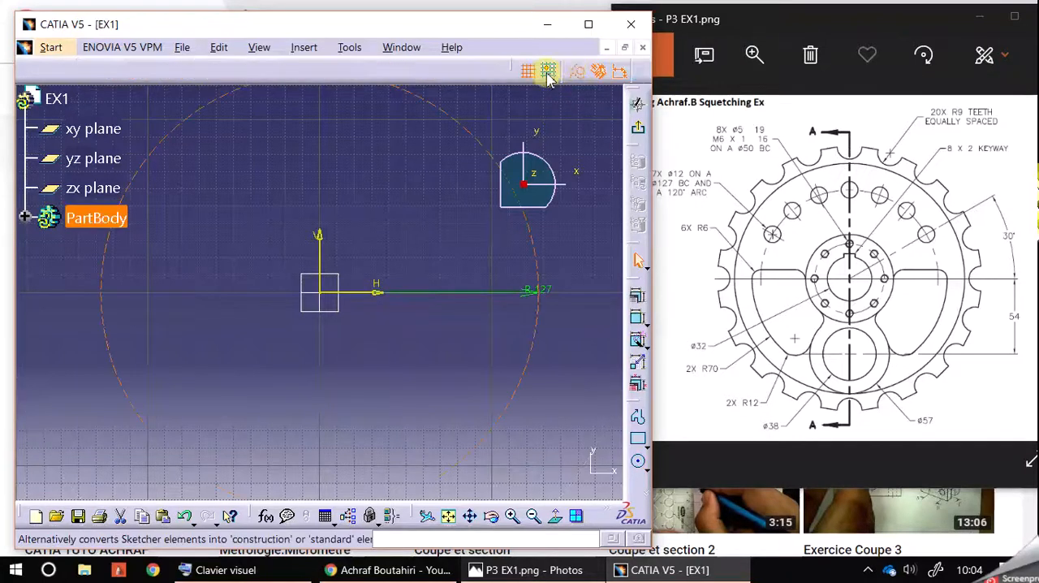
Draw an inclined axis from the sketch origin up to the right, ending just outside the construction circle
middle_drag(390, 143, 452, 216)
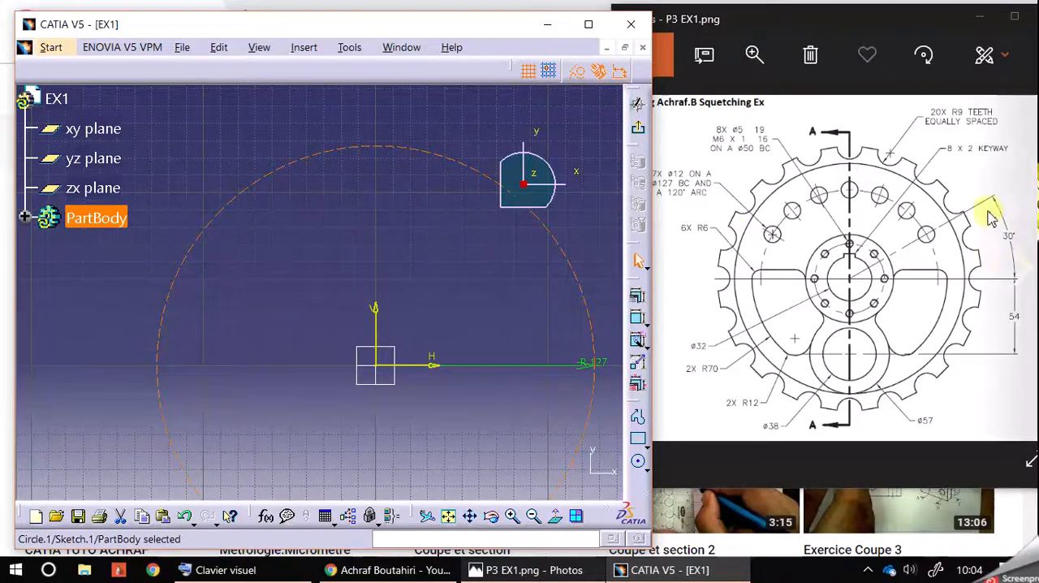
click(647, 499)
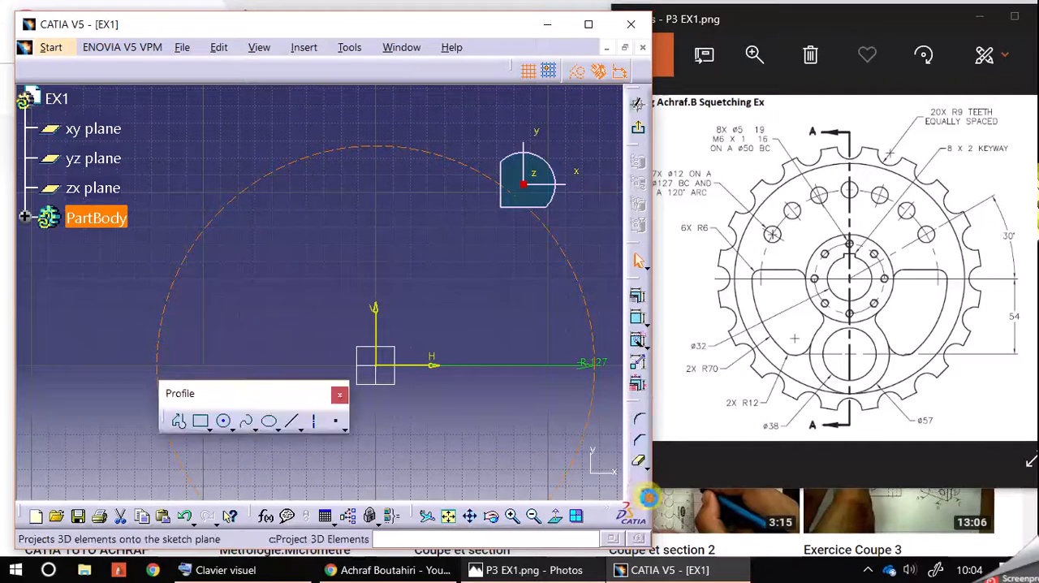
click(315, 421)
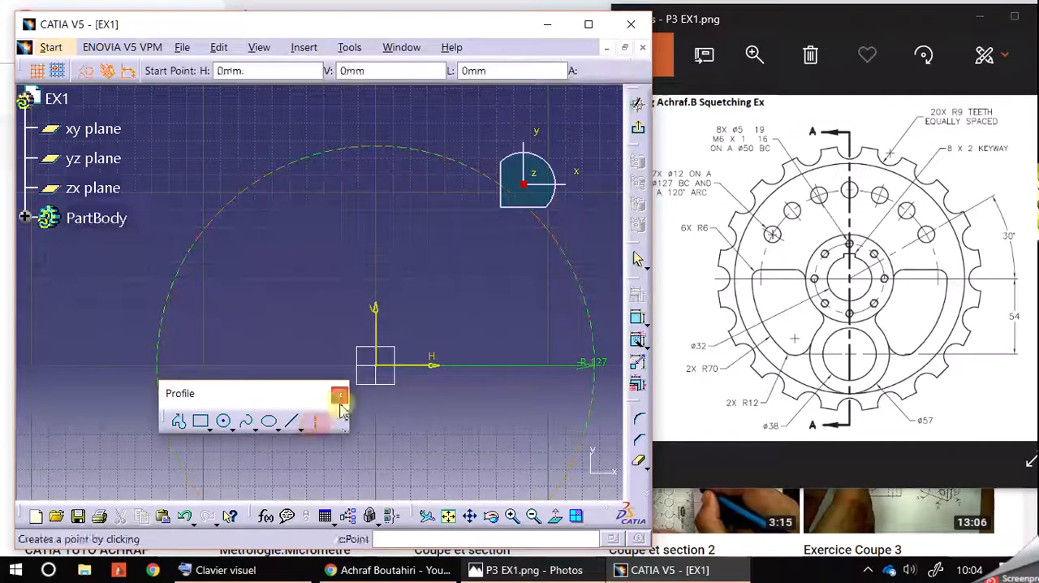
click(378, 367)
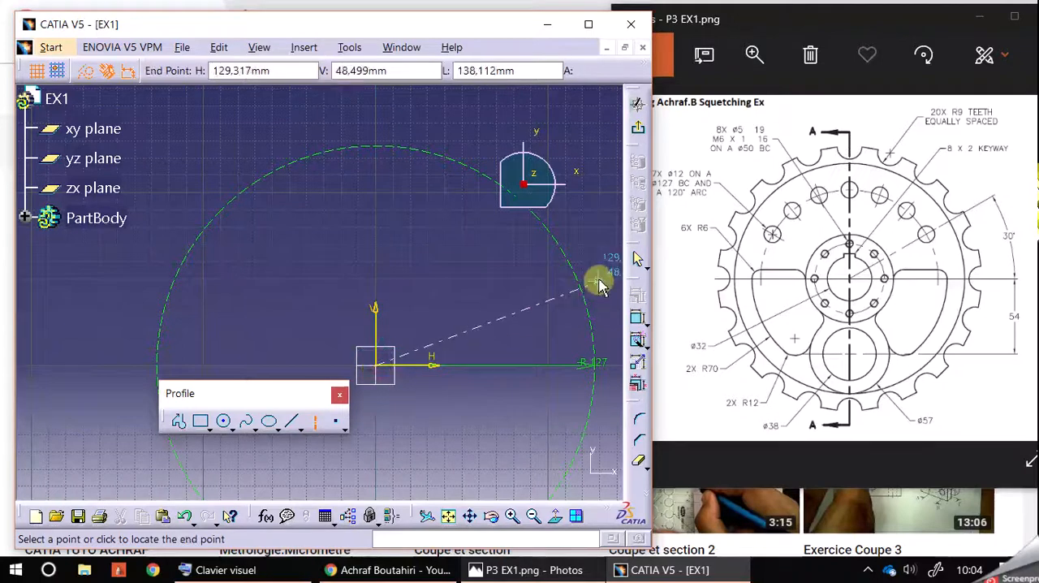
middle_drag(599, 281, 522, 271)
click(573, 245)
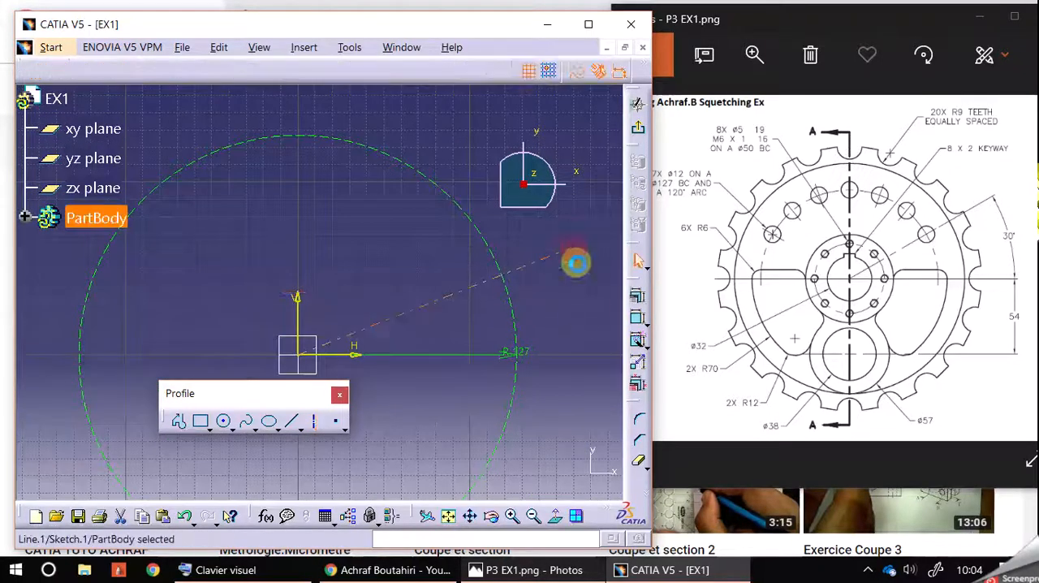
Constrain the angle between the inclined axis and the horizontal H direction to 30 degrees
click(636, 298)
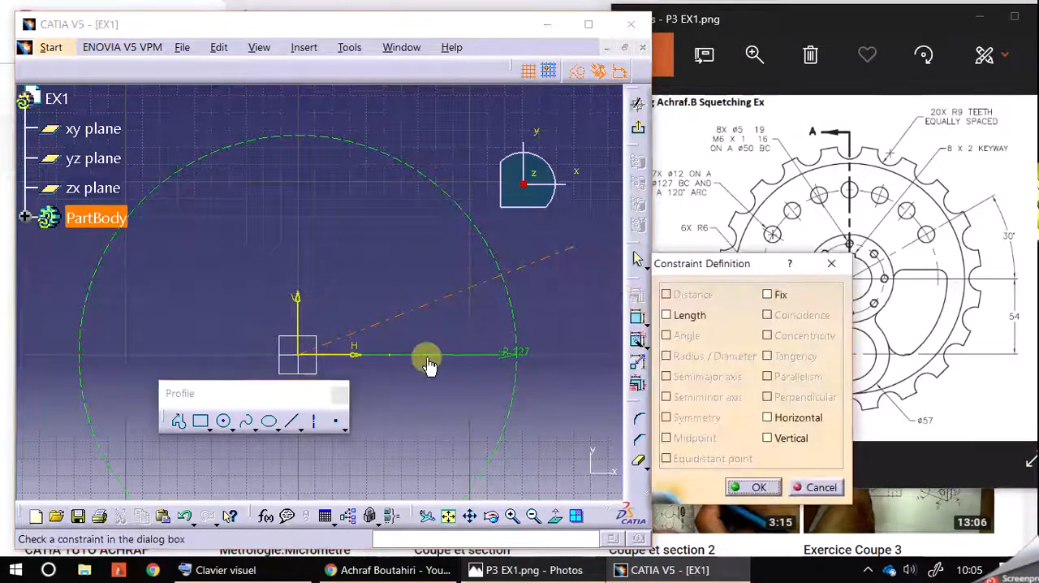
click(830, 263)
click(637, 317)
click(349, 355)
click(459, 341)
double_click(460, 341)
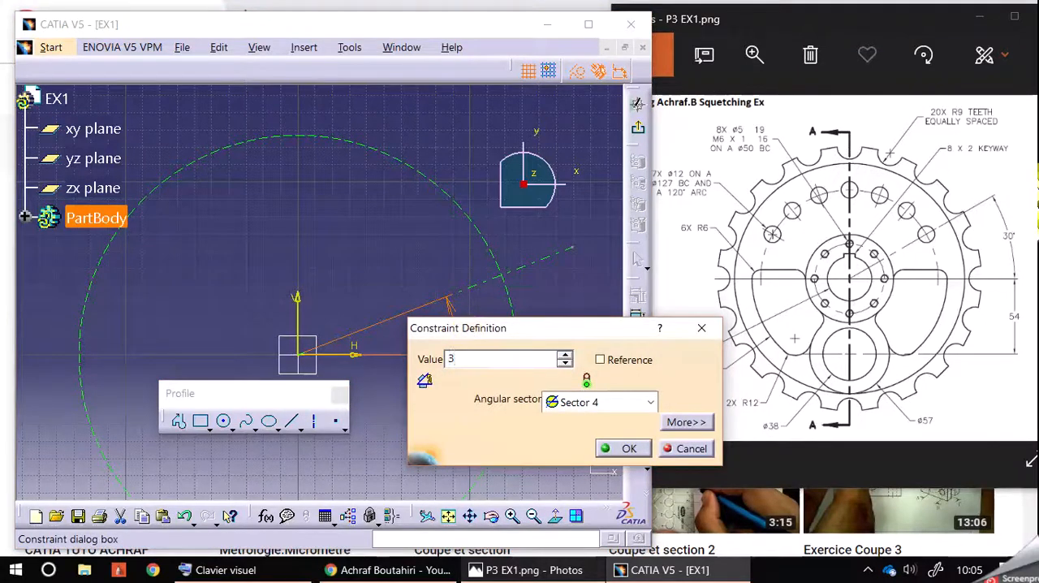
text(30)
key(Return)
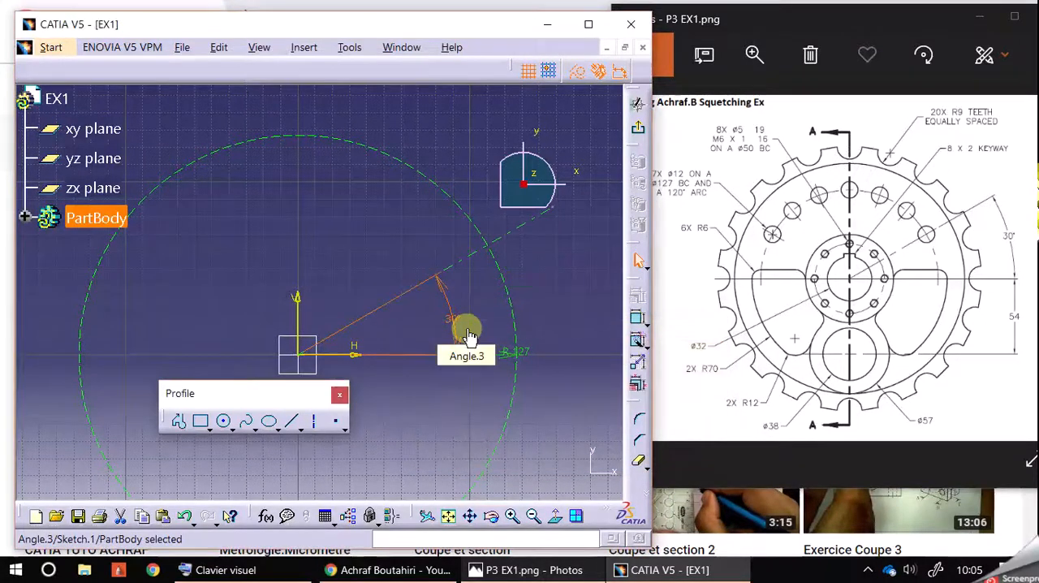
Reposition the angle dimension closer to the sketch origin, with its label below the horizontal direction
click(492, 284)
drag(456, 302, 349, 376)
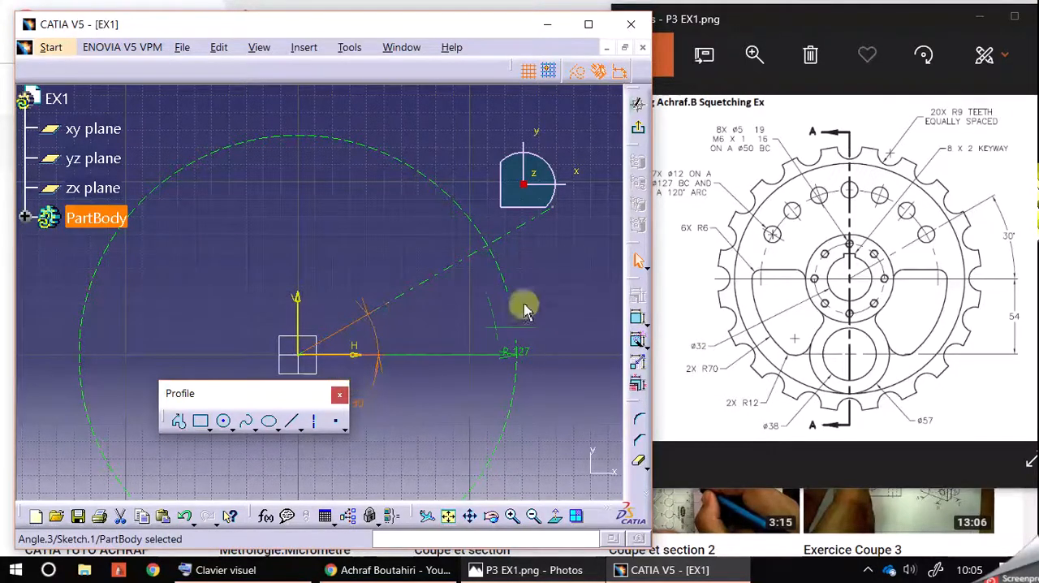
click(545, 285)
Draw a circle of radius 6 mm centred where the inclined axis crosses the construction circle
middle_drag(552, 285, 547, 310)
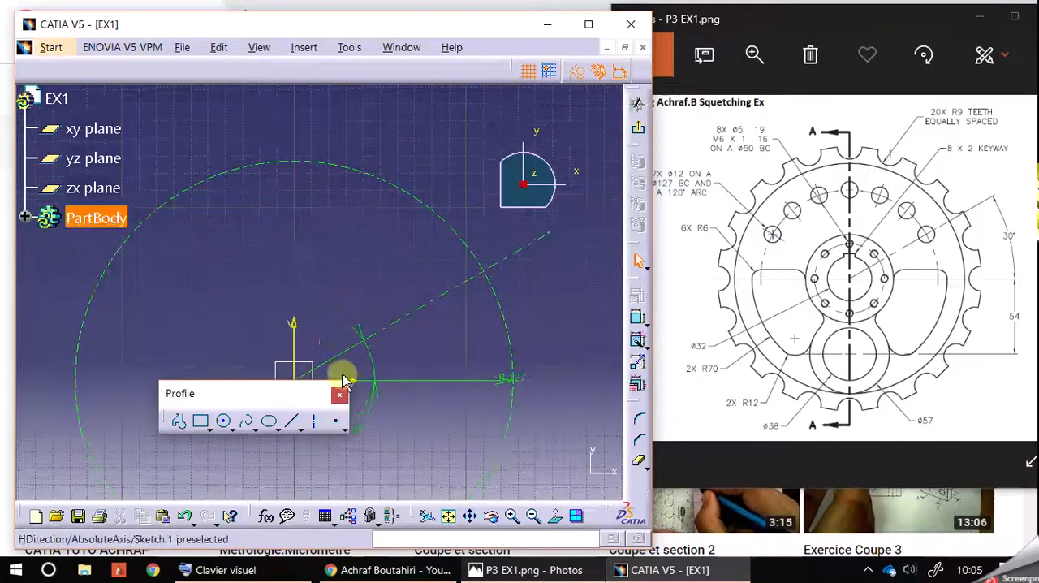
click(223, 420)
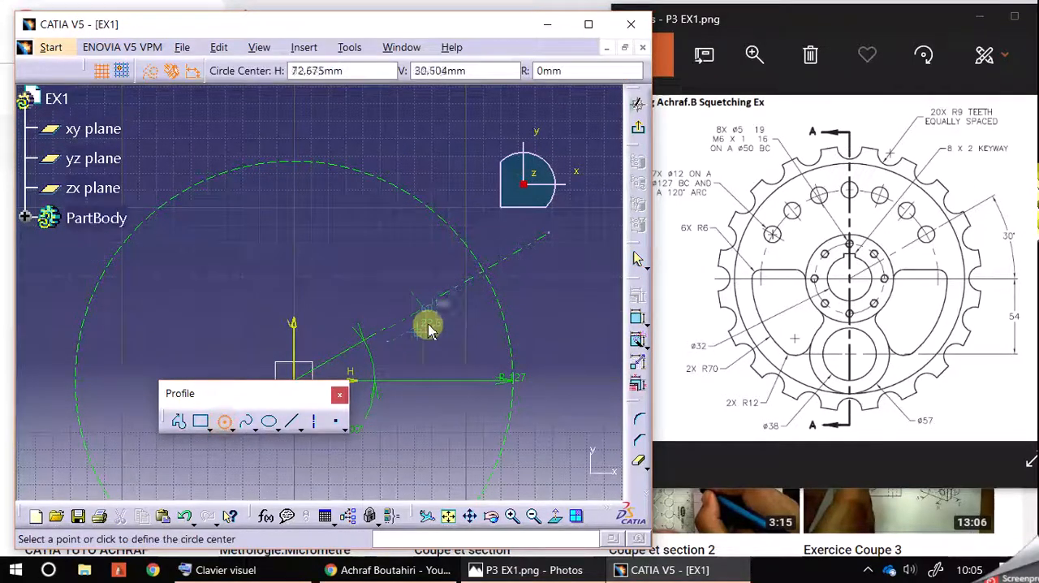
click(483, 272)
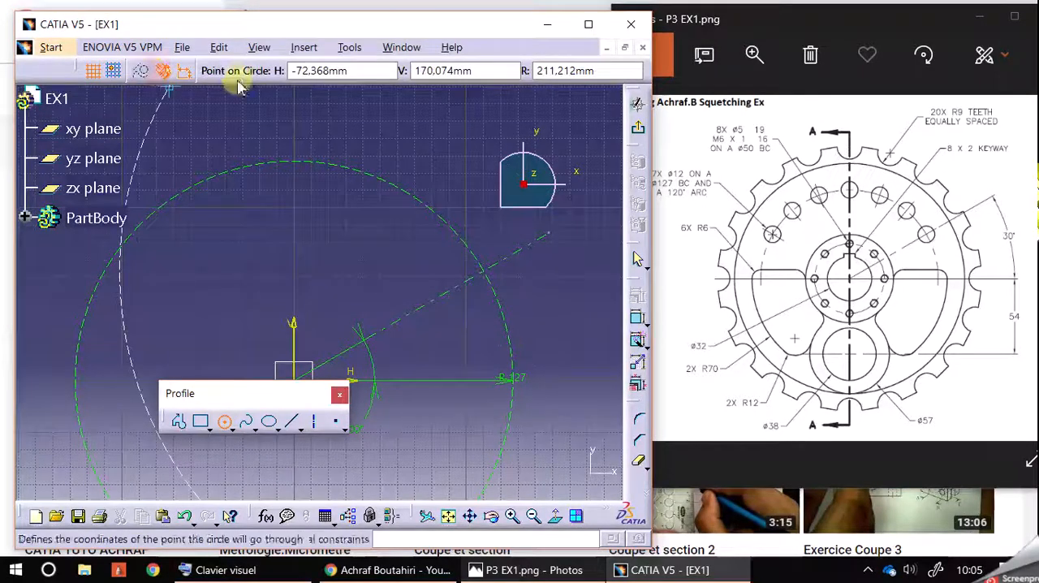
click(573, 71)
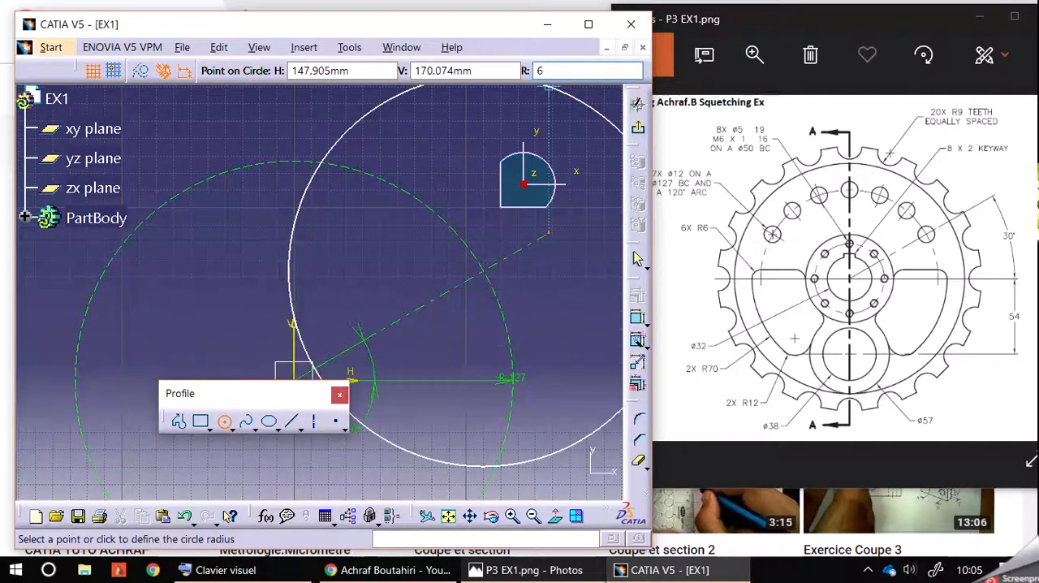
text(6)
key(Return)
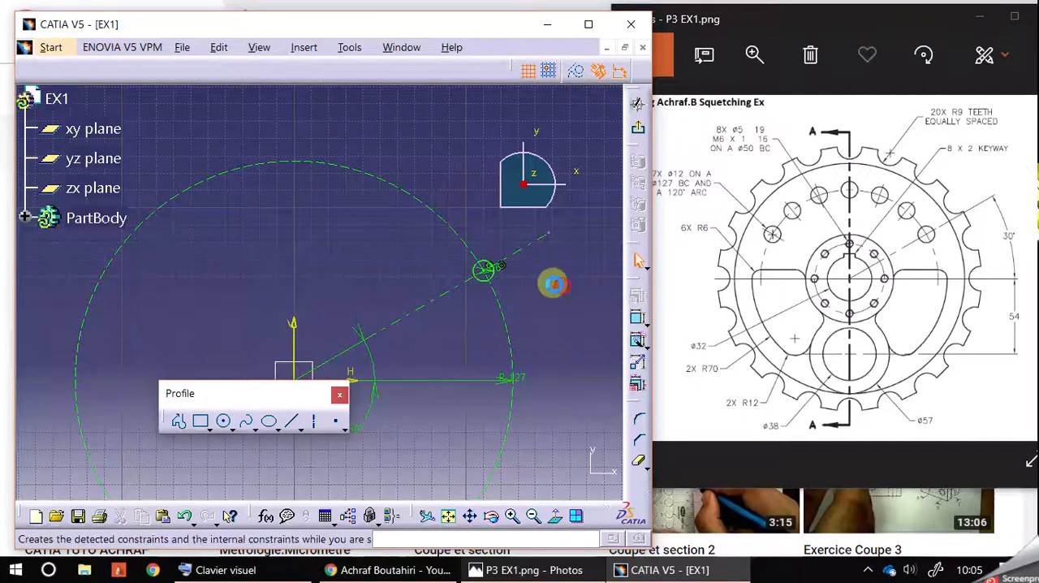
middle_drag(476, 301, 526, 291)
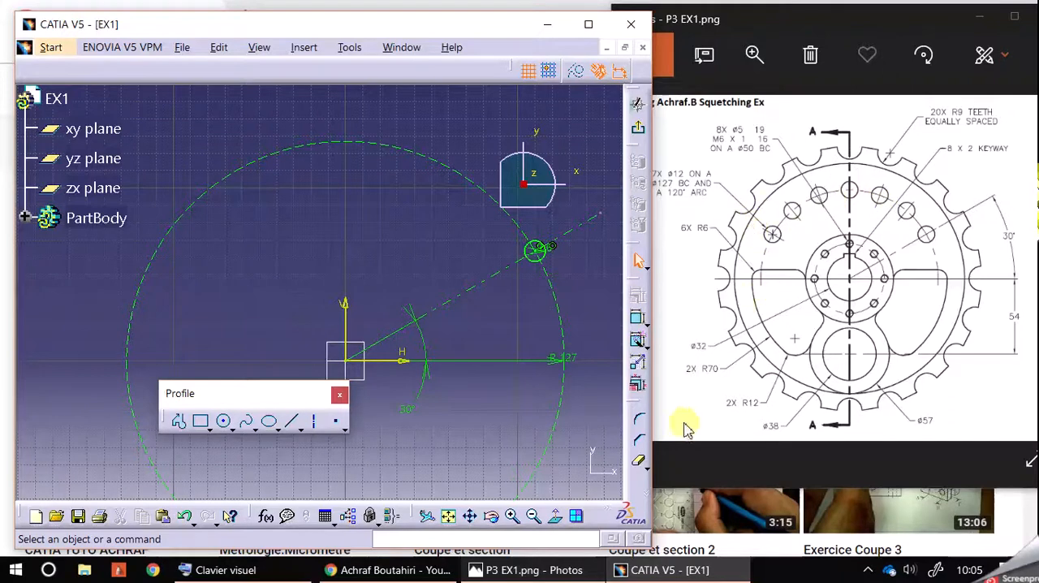
Rotate the R6 circle about the sketch origin in duplicate mode, with constraint conservation, 6 instances and an angle of 20 degrees
drag(633, 403, 595, 326)
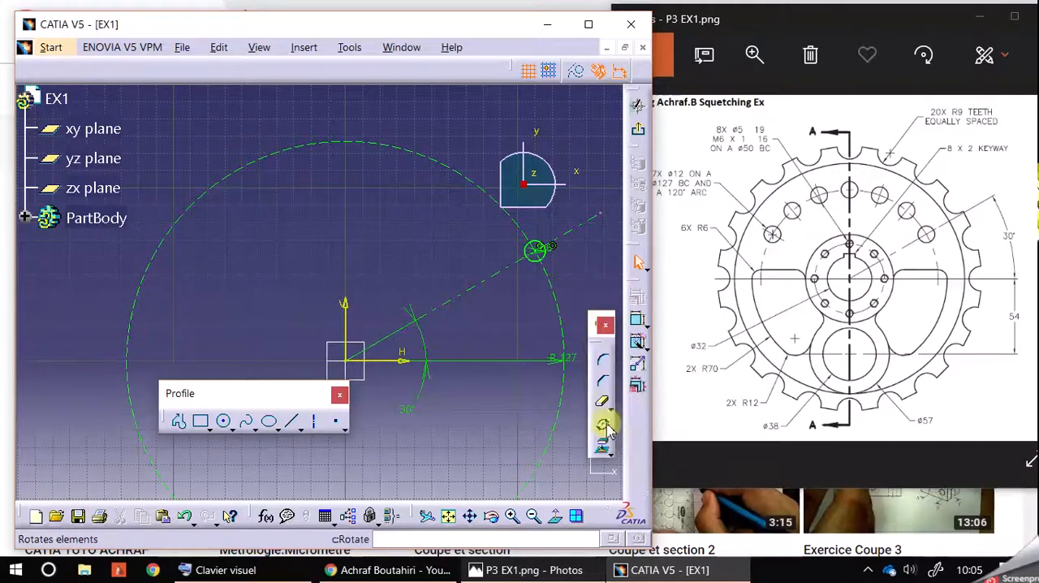
click(602, 423)
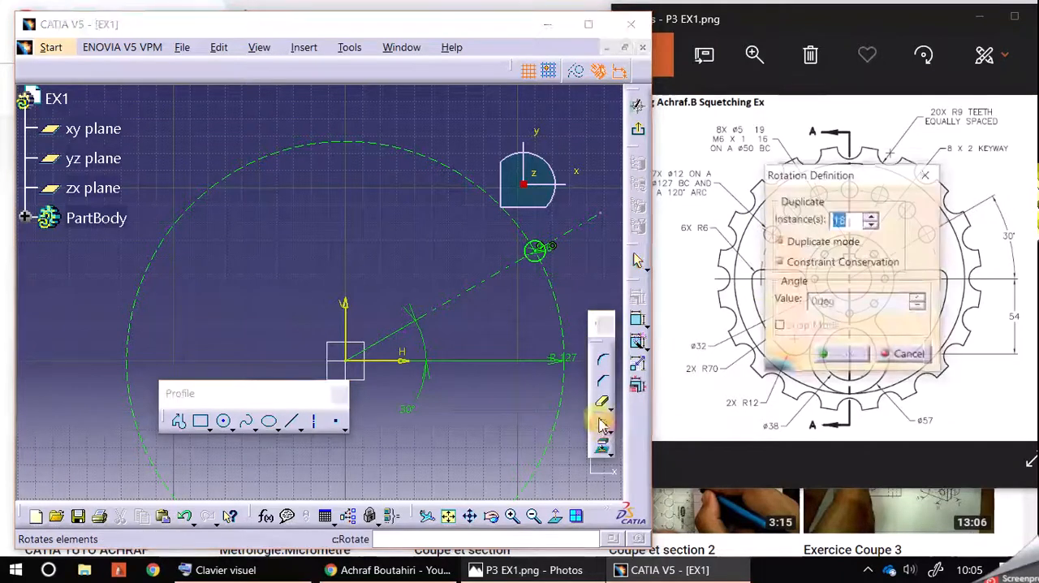
click(536, 251)
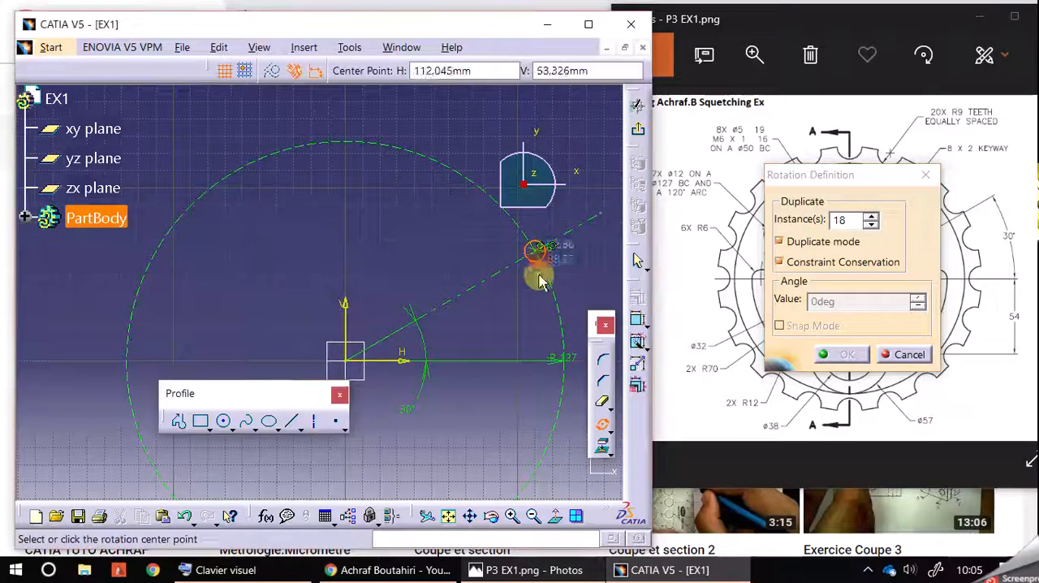
click(351, 361)
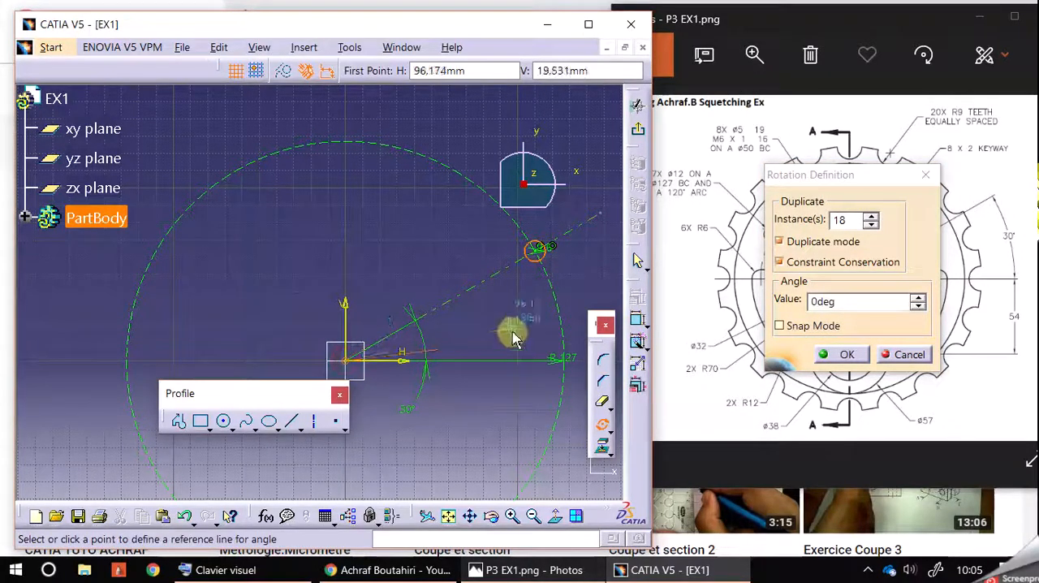
click(871, 224)
double_click(850, 227)
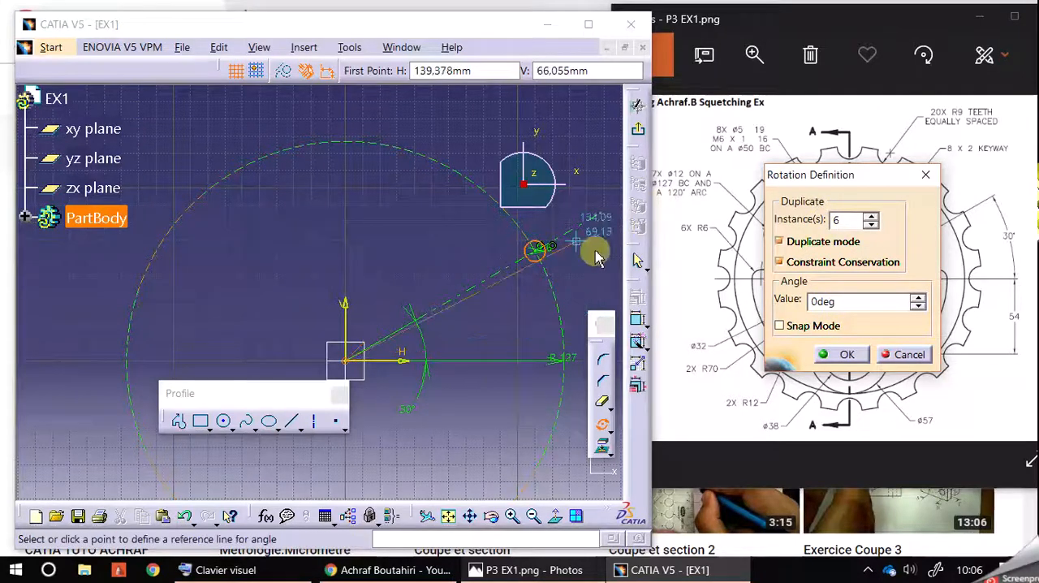
click(544, 362)
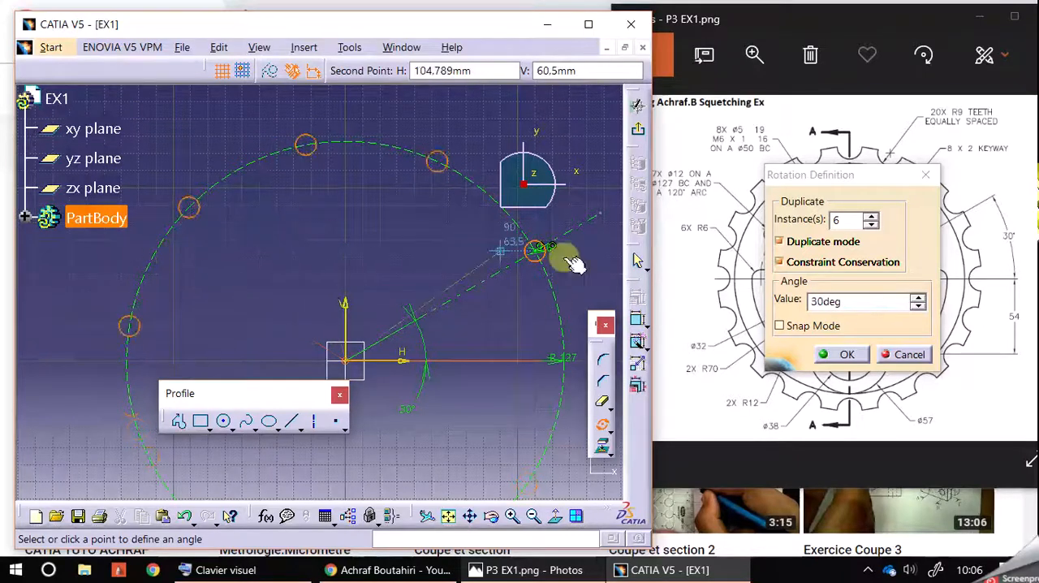
click(836, 301)
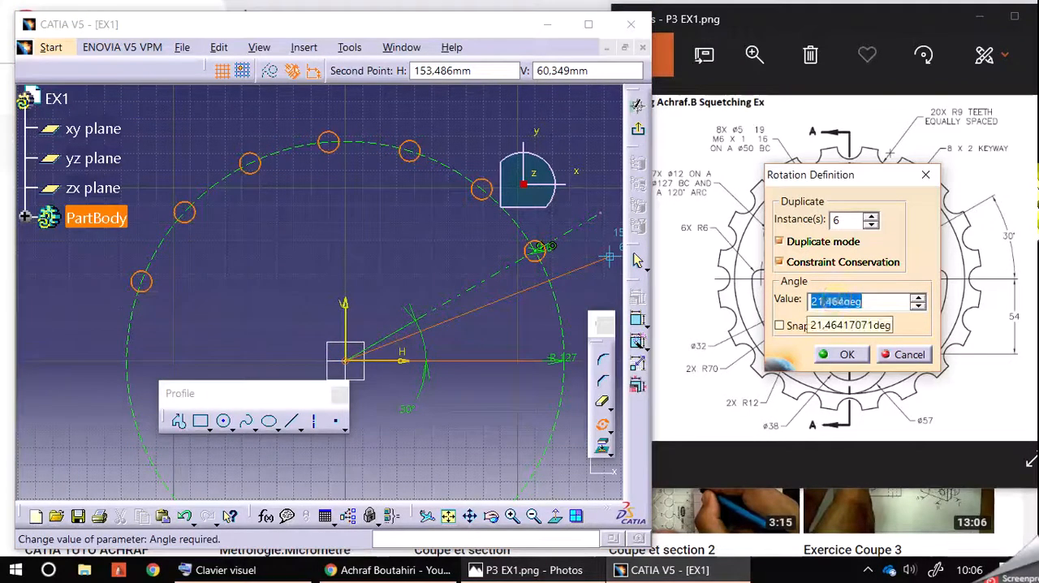
text(20)
key(Return)
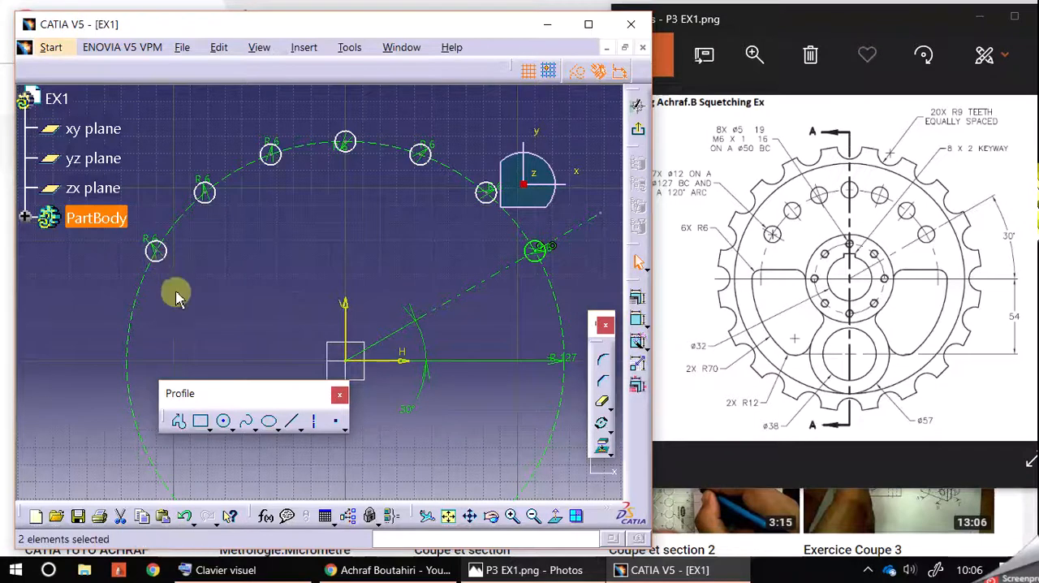
click(367, 236)
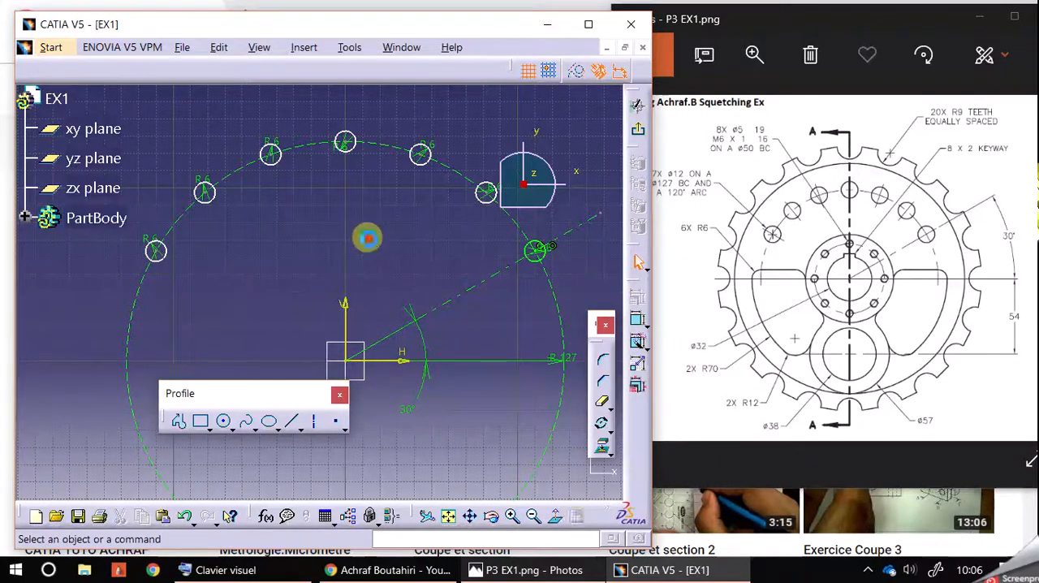
Try moving the copied circle nearest the original R6 circle, and undo the move
mouse_move(491, 209)
mouse_down()
mouse_move(479, 198)
mouse_move(499, 199)
mouse_move(487, 197)
mouse_up()
click(184, 515)
click(447, 216)
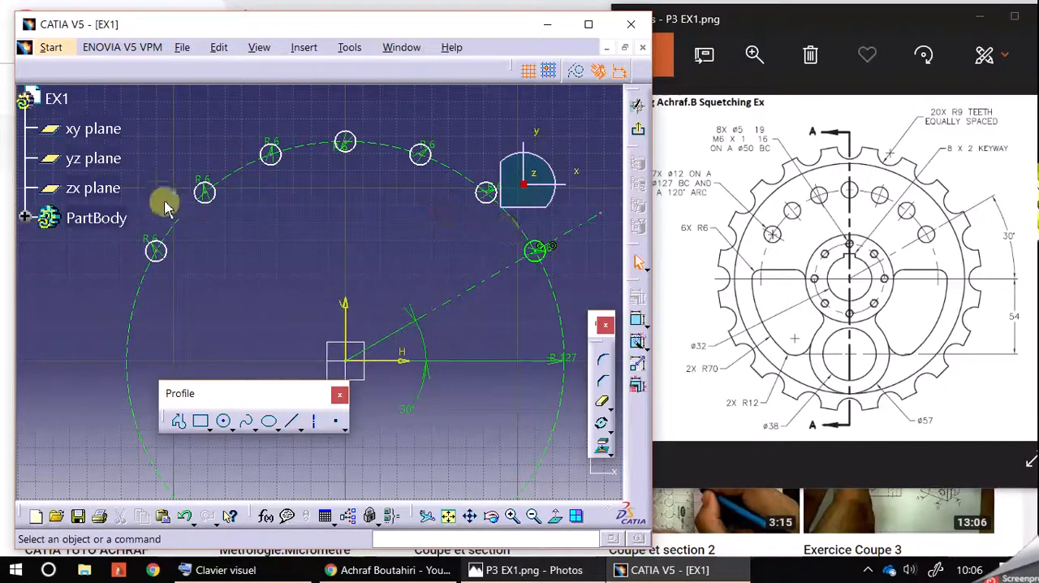
Apply Auto Constraint to the six copied circles and undo the resulting constraints
mouse_move(132, 112)
mouse_down()
mouse_move(174, 204)
mouse_move(440, 276)
mouse_move(504, 275)
mouse_up()
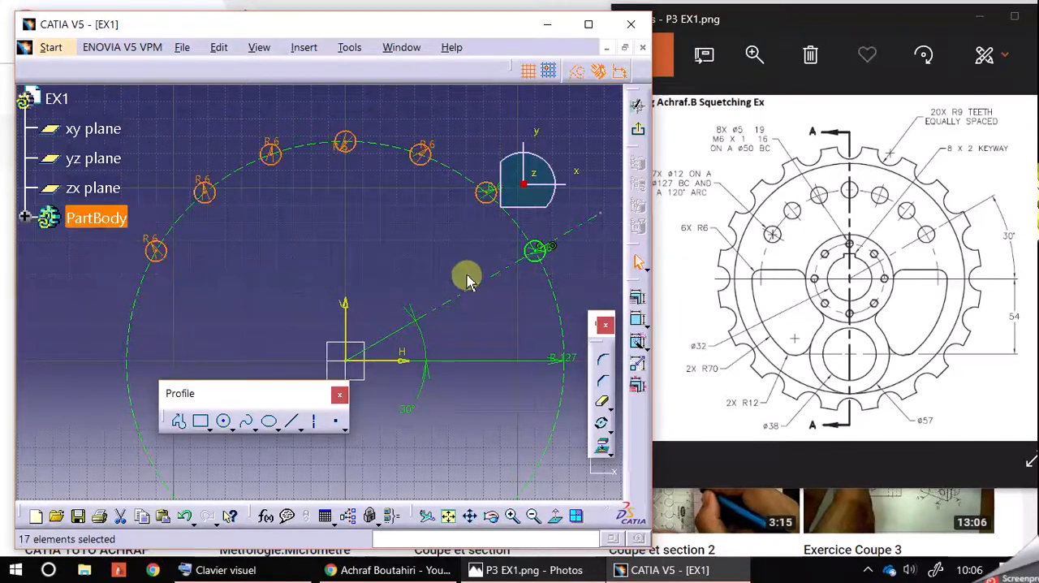
click(638, 348)
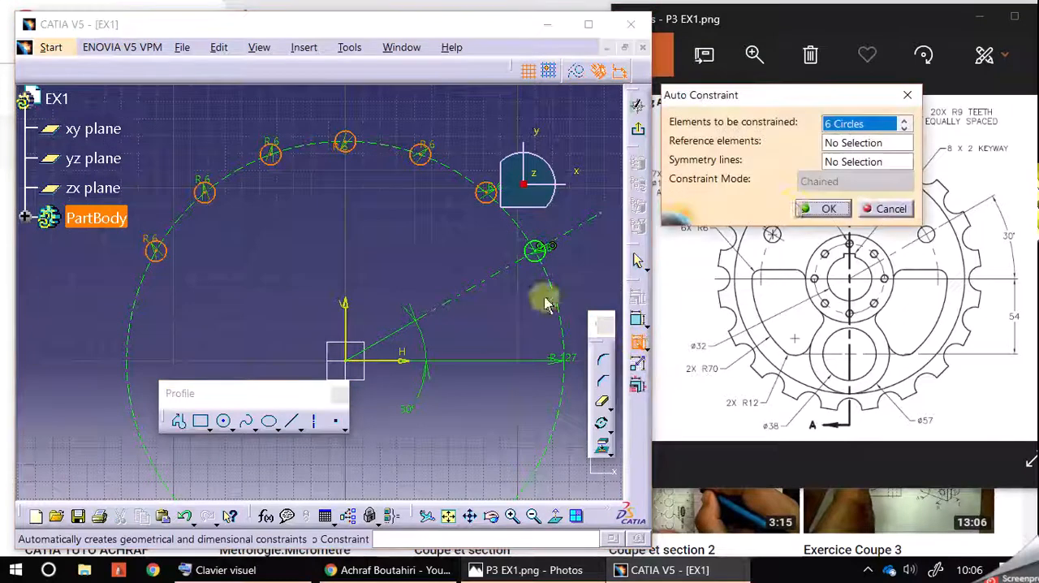
click(828, 209)
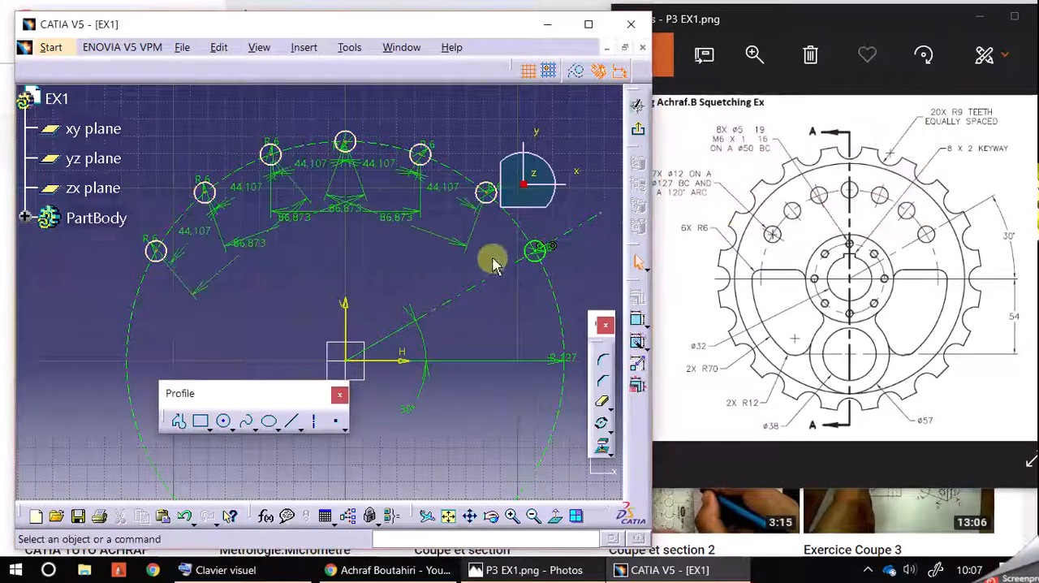
click(188, 517)
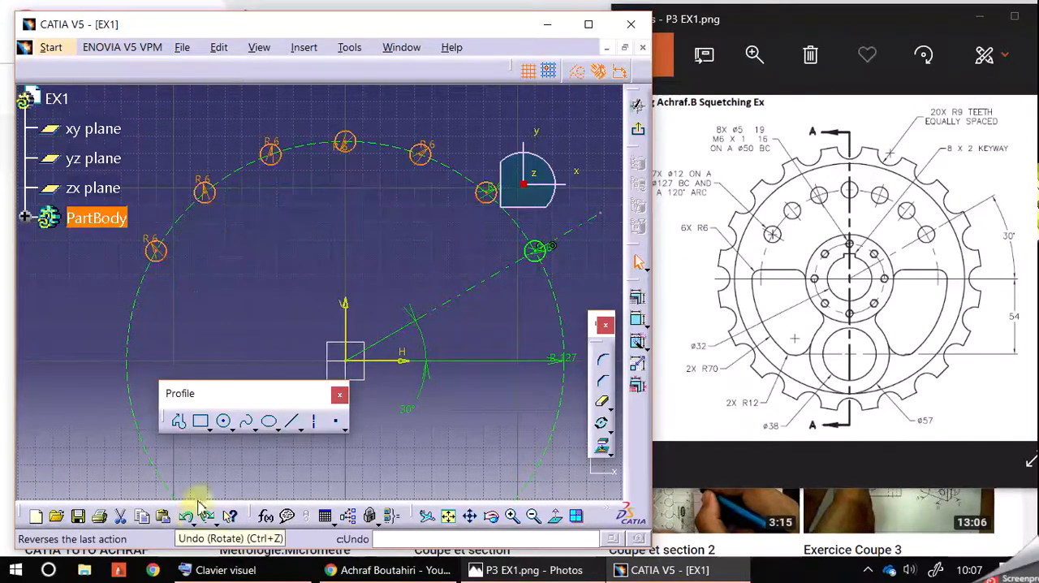
click(359, 256)
Try a coincidence constraint between the copied circle nearest the original and the R127 construction circle, and cancel it
click(484, 195)
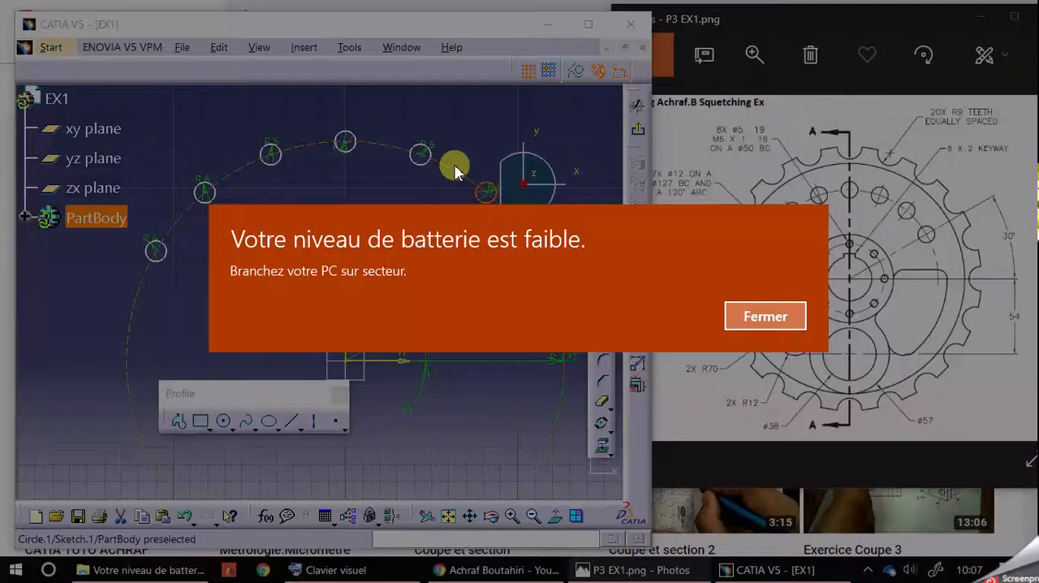
click(791, 316)
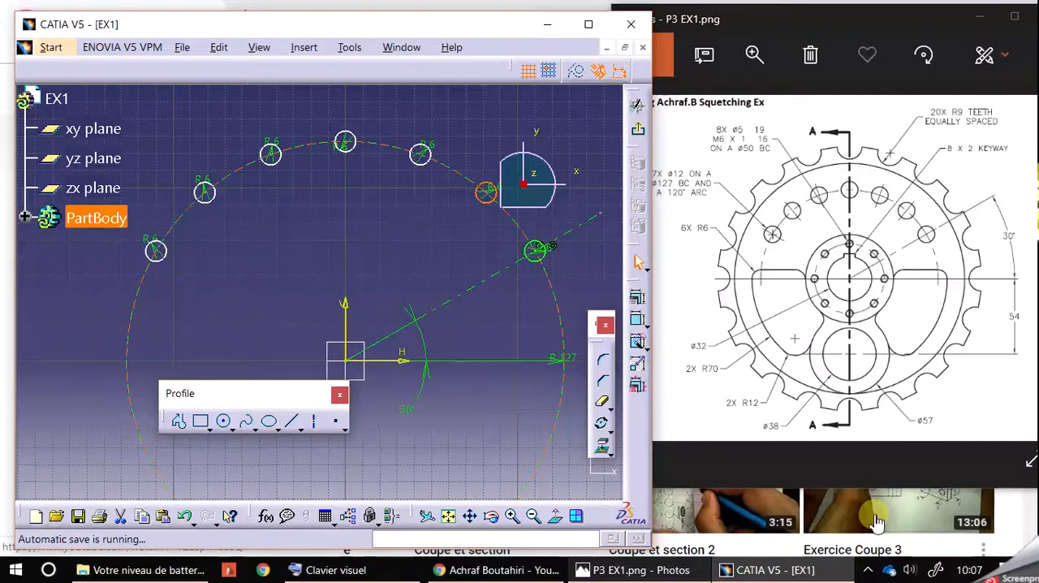
click(409, 250)
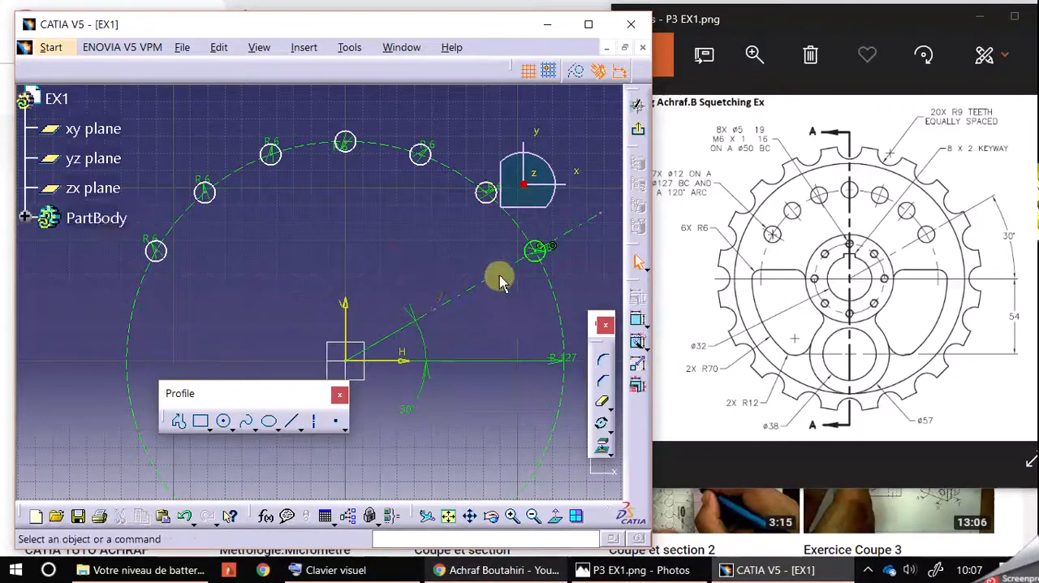
click(487, 195)
ctrl+click(505, 214)
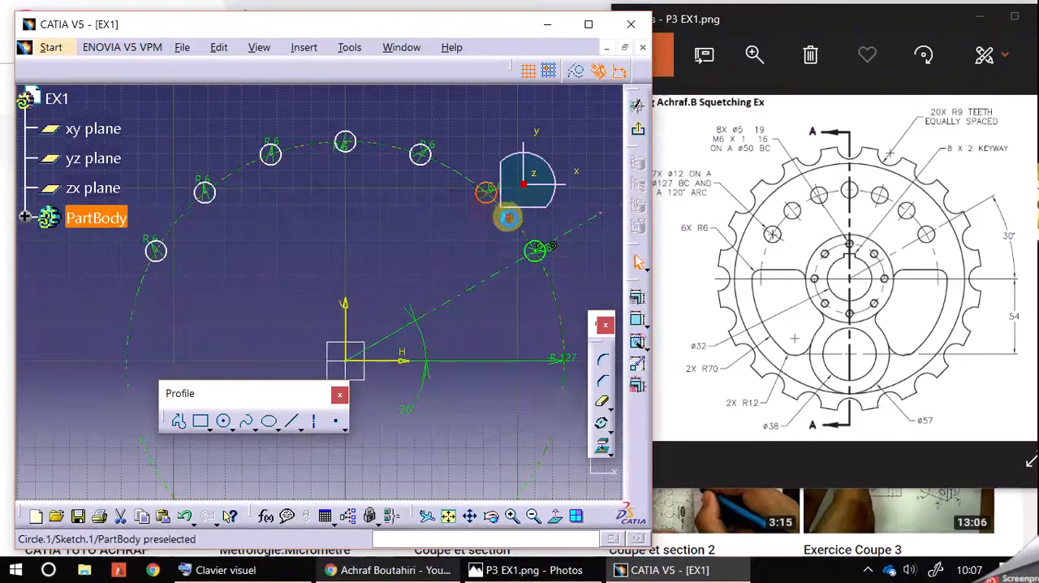
click(638, 306)
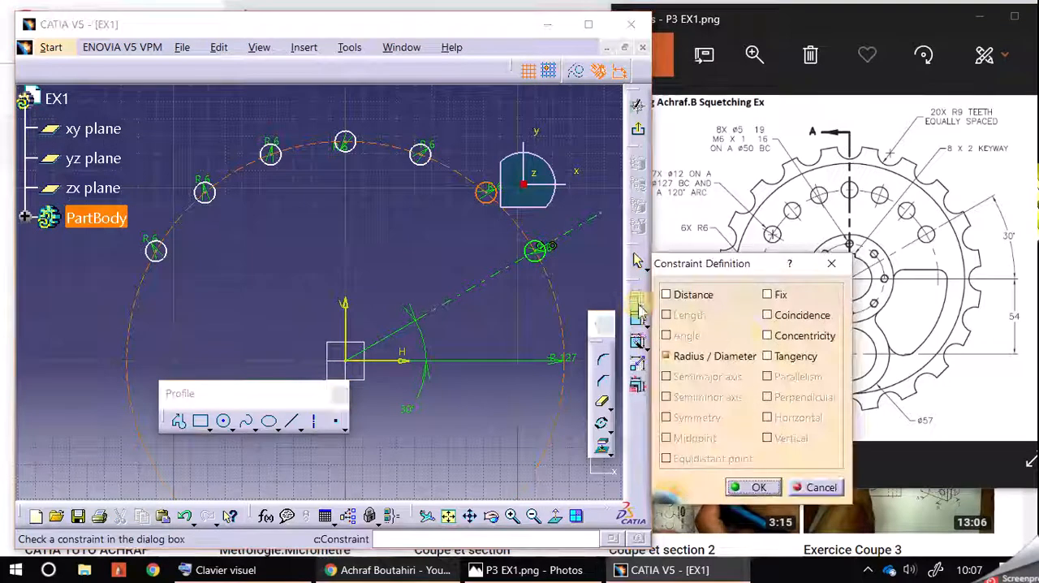
click(768, 336)
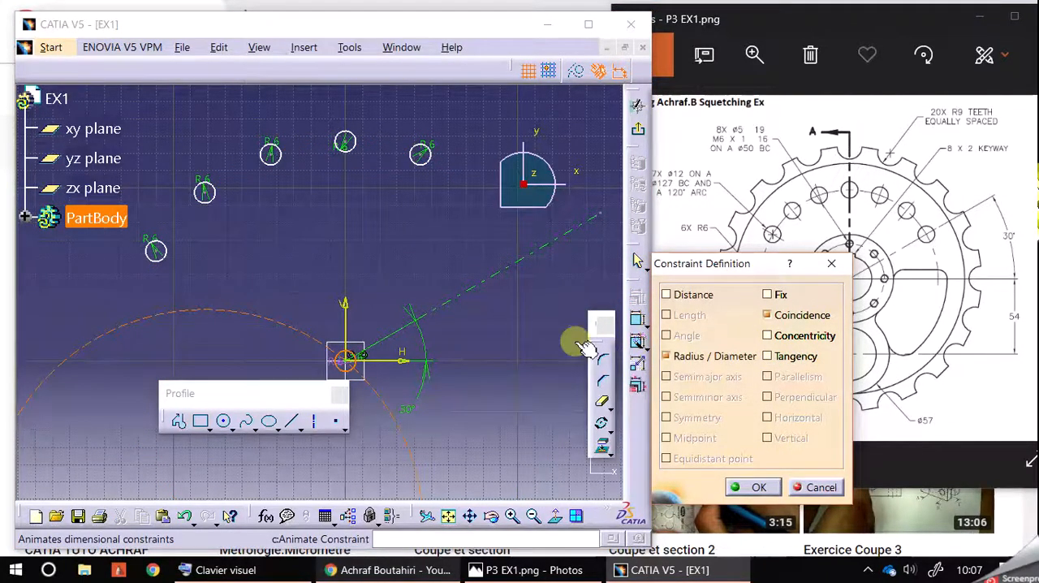
click(831, 263)
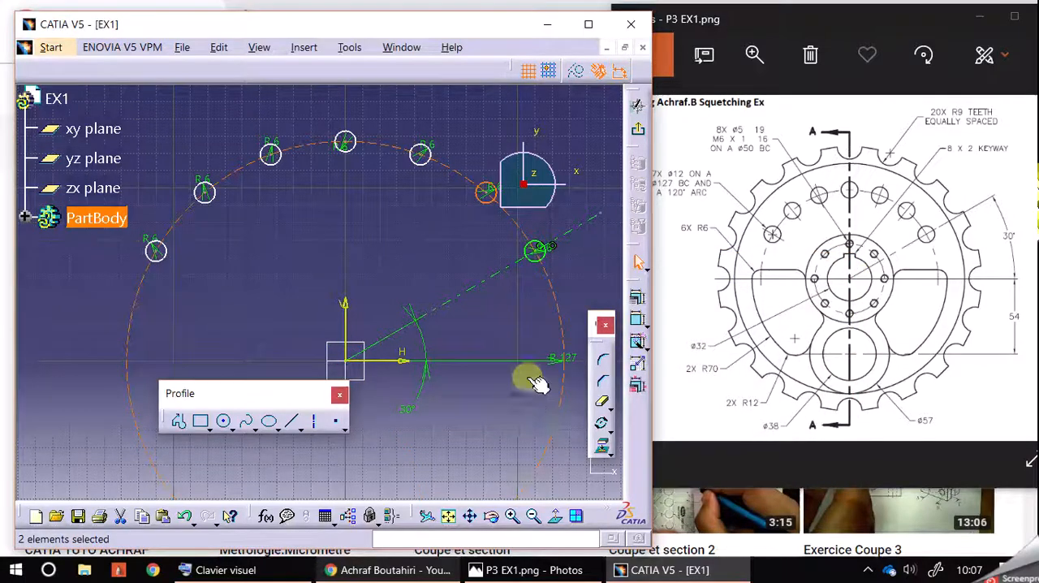
click(443, 273)
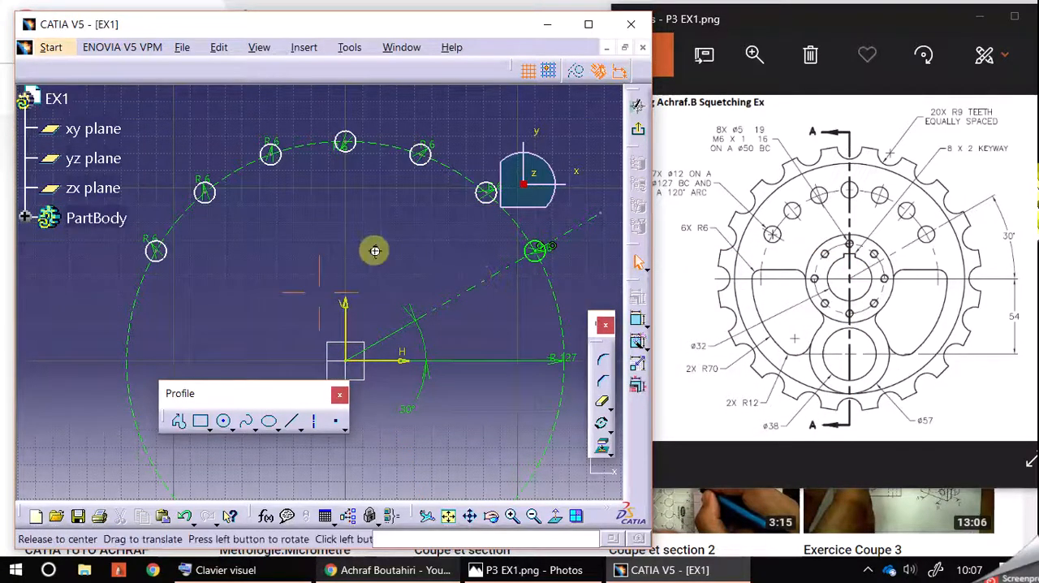
Try to constrain the centres of the six copied circles to the construction circle together, and cancel the constraint definition
middle_drag(375, 251, 371, 235)
click(484, 180)
ctrl+click(426, 147)
ctrl+click(347, 131)
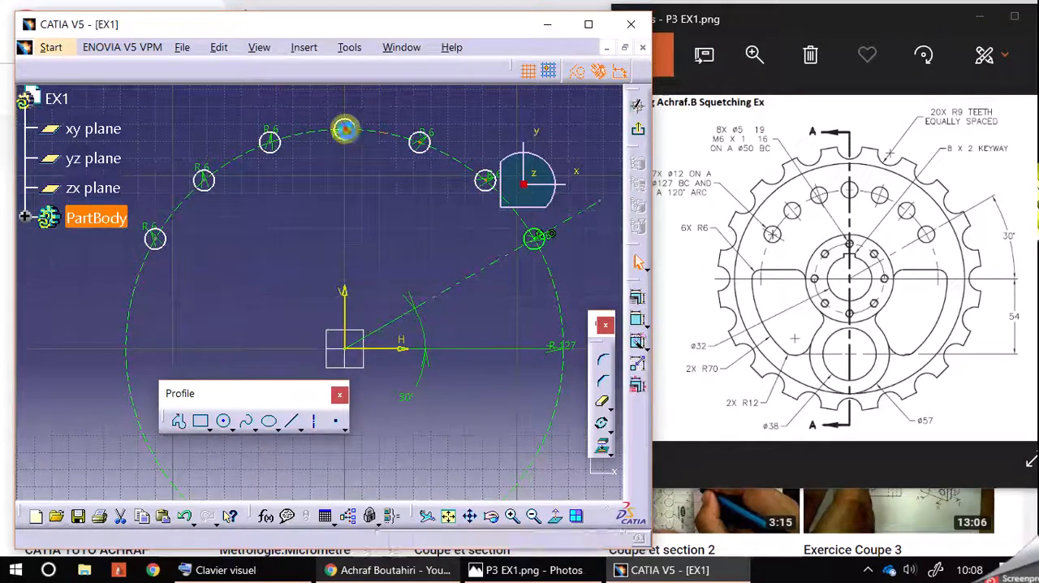
ctrl+click(271, 145)
ctrl+click(209, 182)
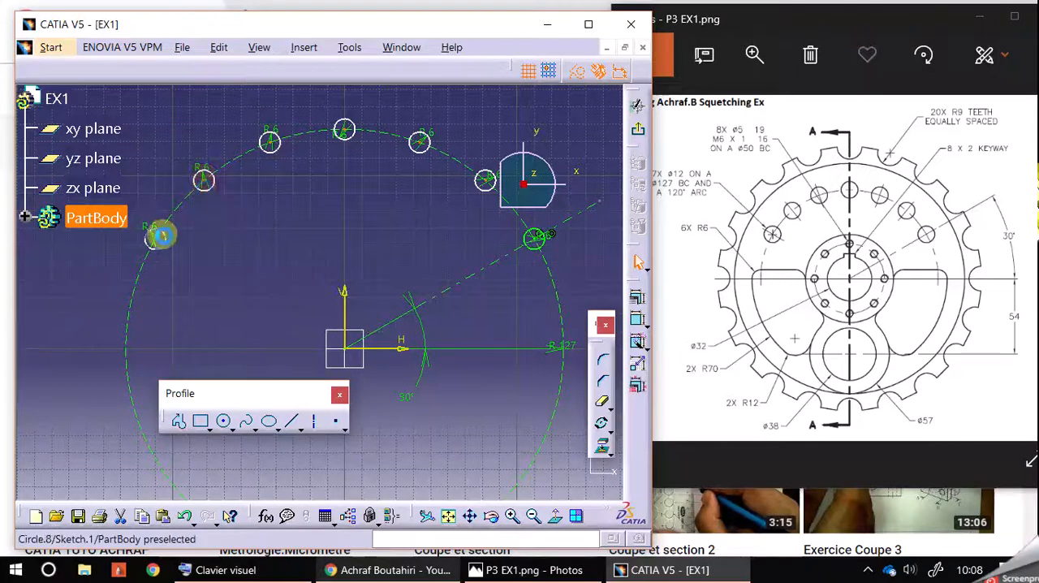
ctrl+click(162, 244)
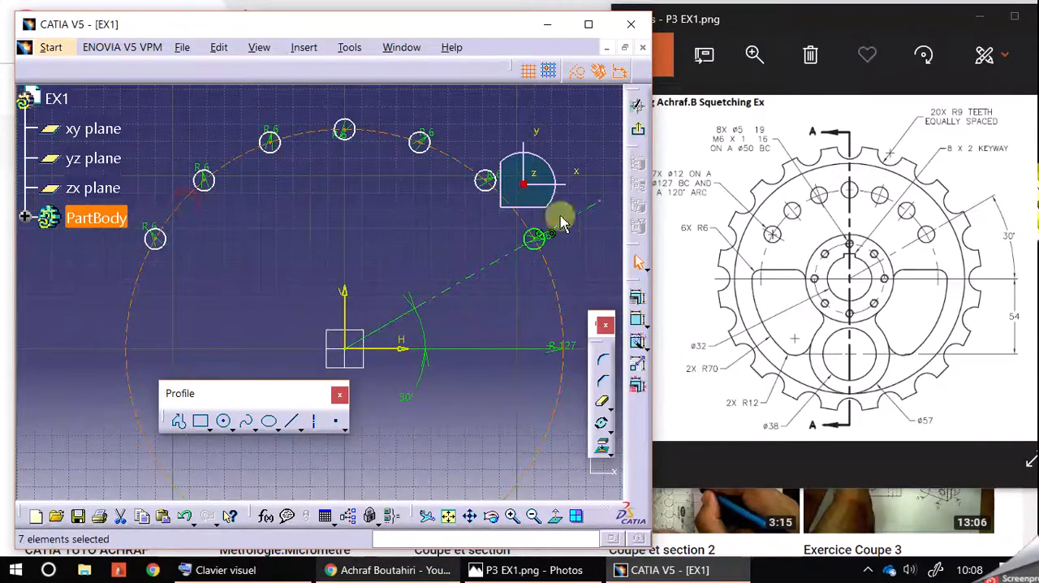
click(638, 297)
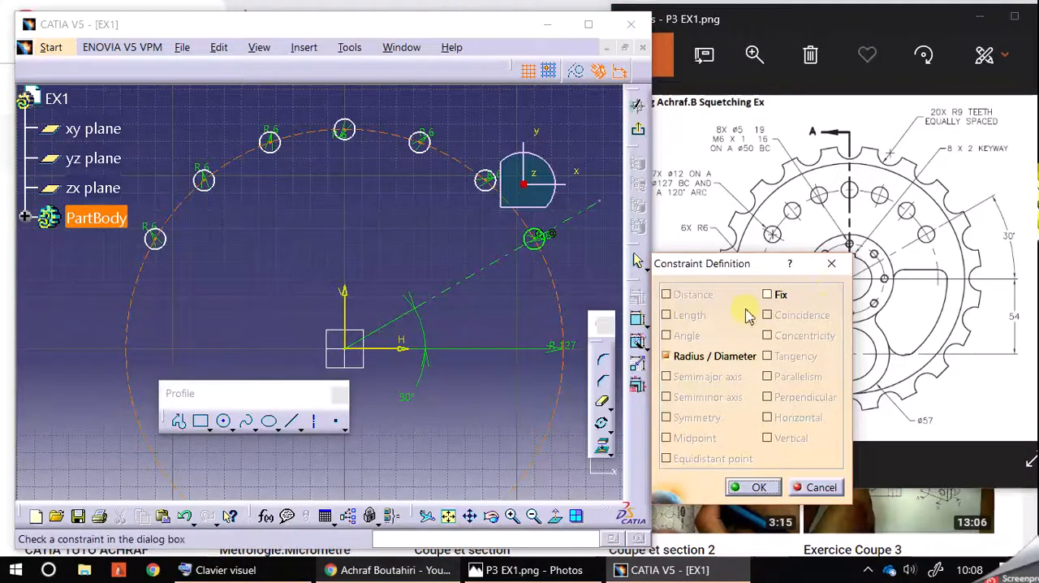
click(831, 263)
click(425, 230)
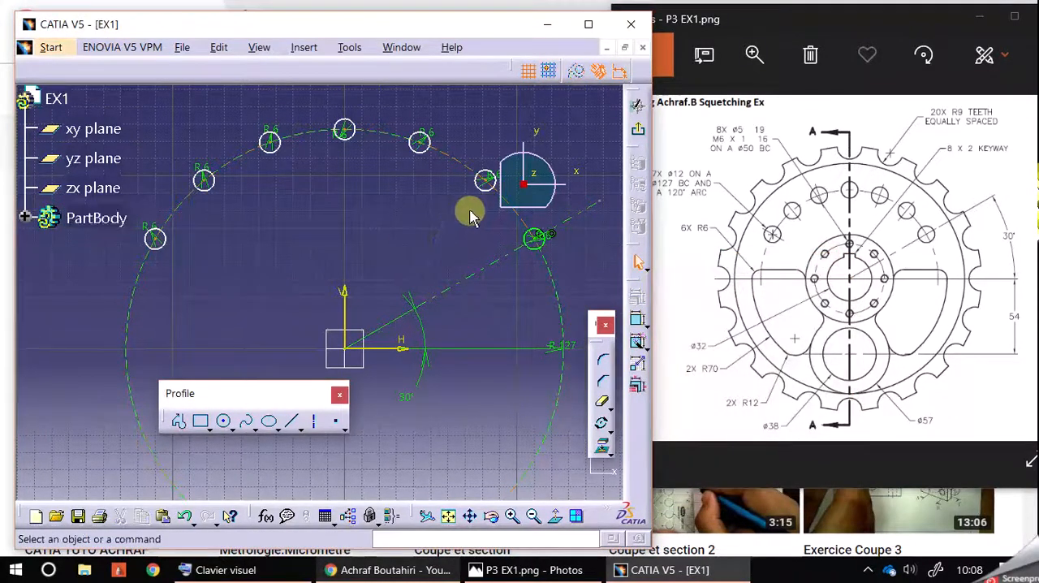
click(499, 204)
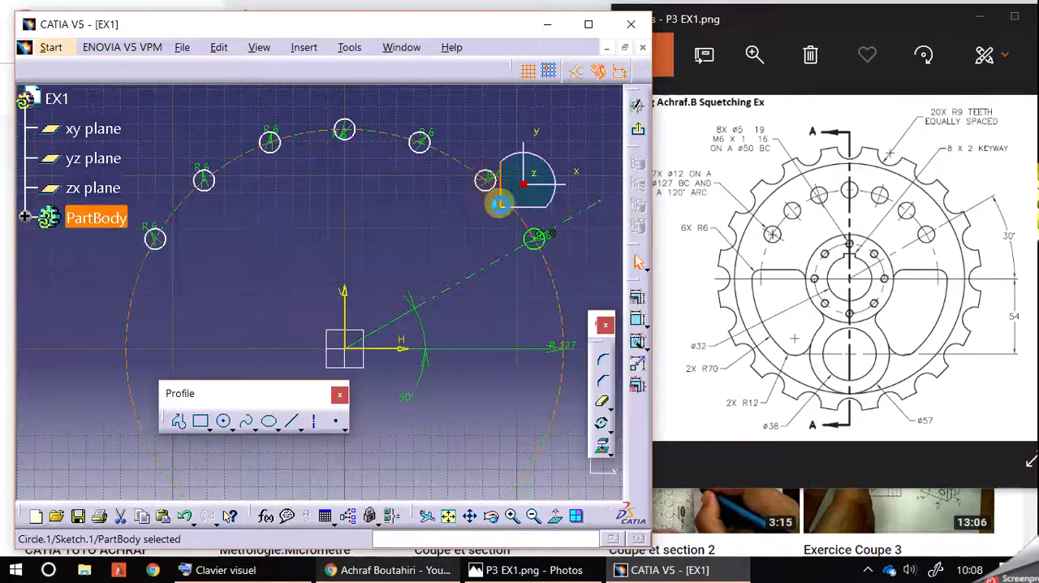
click(598, 216)
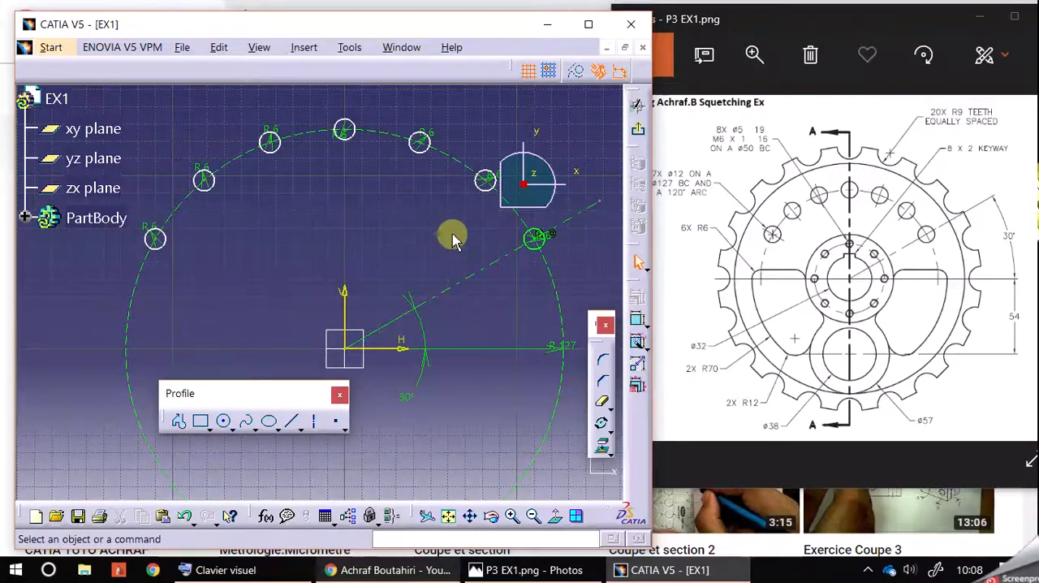
Try Auto Constraint on the six copied circles alone, test-move the nearest copy, and undo both the move and the constraints
drag(131, 107, 496, 258)
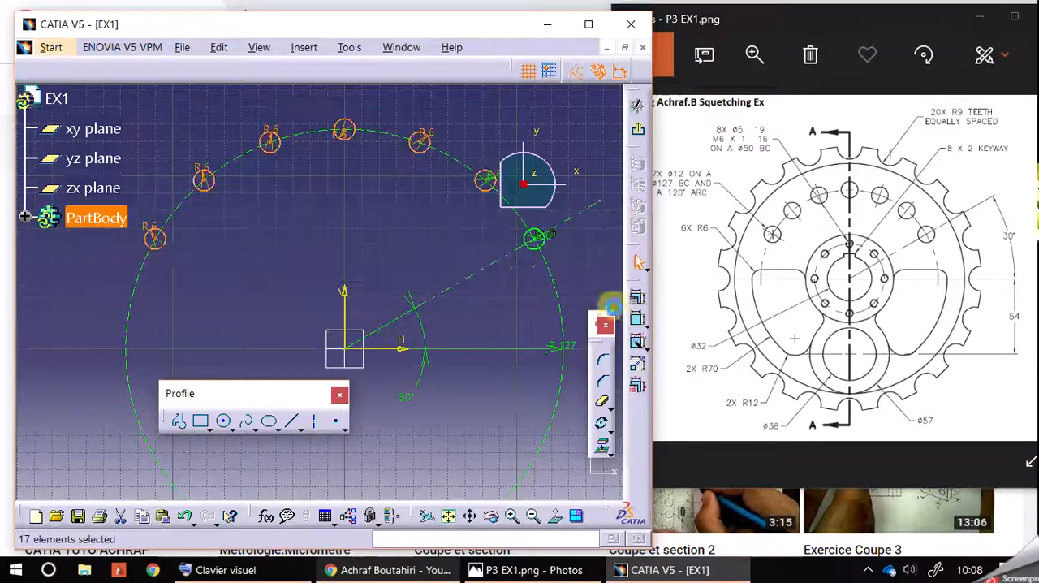
click(637, 343)
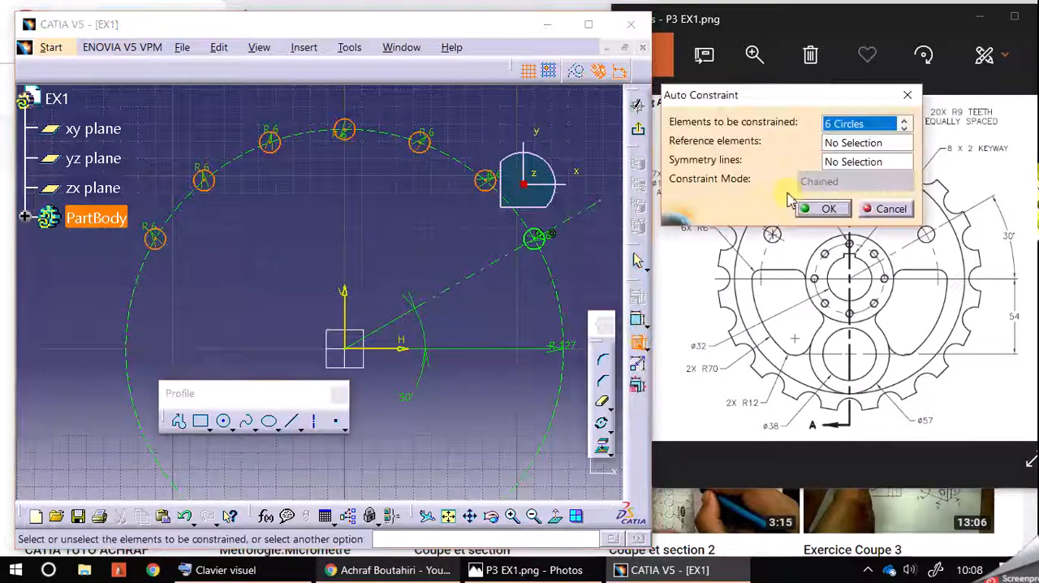
click(828, 209)
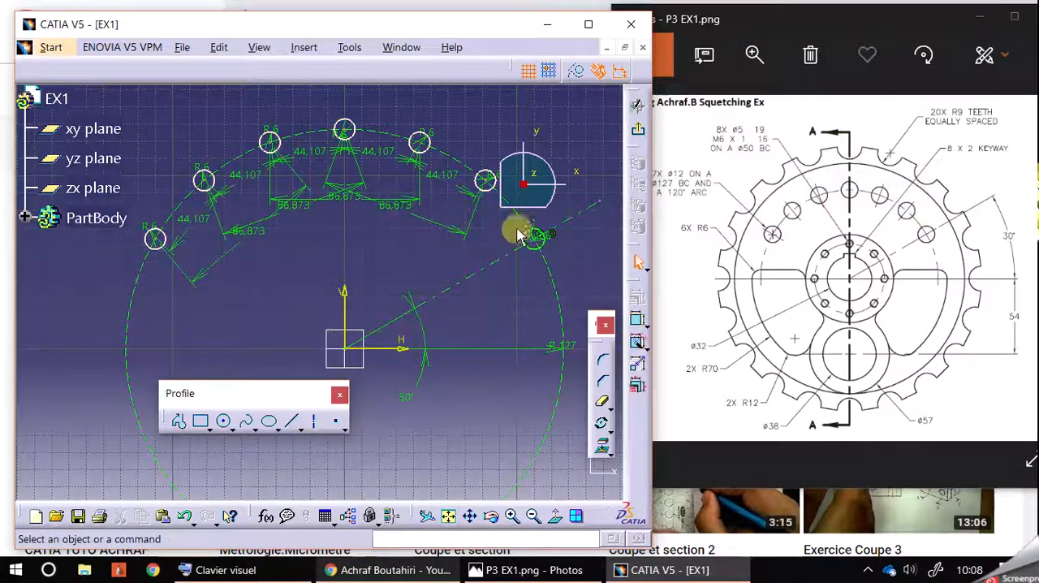
mouse_move(486, 177)
mouse_down()
mouse_move(463, 162)
mouse_move(457, 201)
mouse_move(469, 156)
mouse_move(522, 122)
mouse_move(508, 192)
mouse_move(487, 190)
mouse_move(491, 204)
mouse_up()
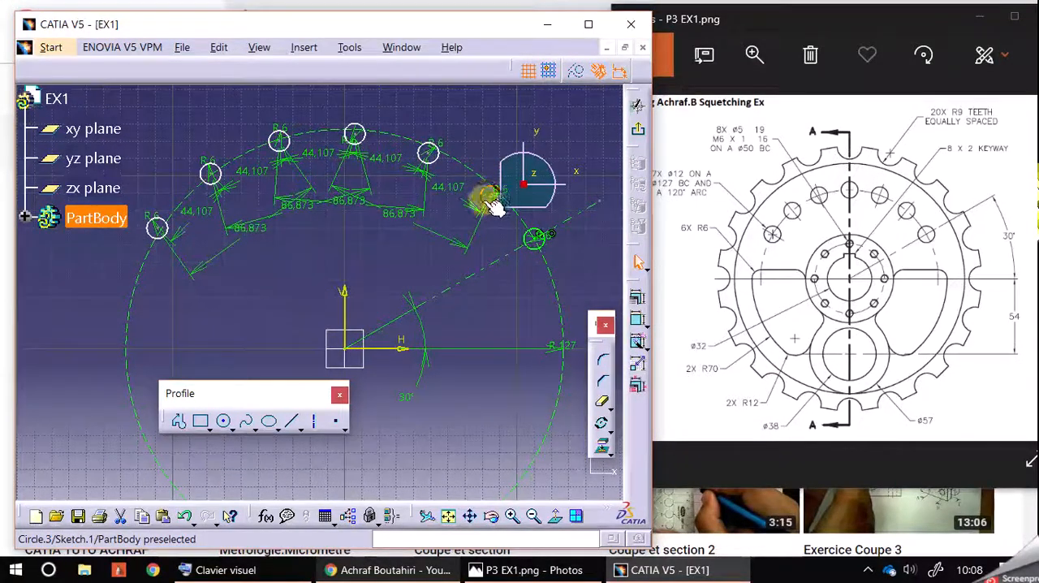
click(185, 517)
click(186, 518)
Apply Auto Constraint to the six copied circles together with the R127 construction circle, and undo a test move of the nearest copy
mouse_move(120, 101)
mouse_down()
mouse_move(251, 236)
mouse_move(492, 278)
mouse_move(508, 262)
mouse_up()
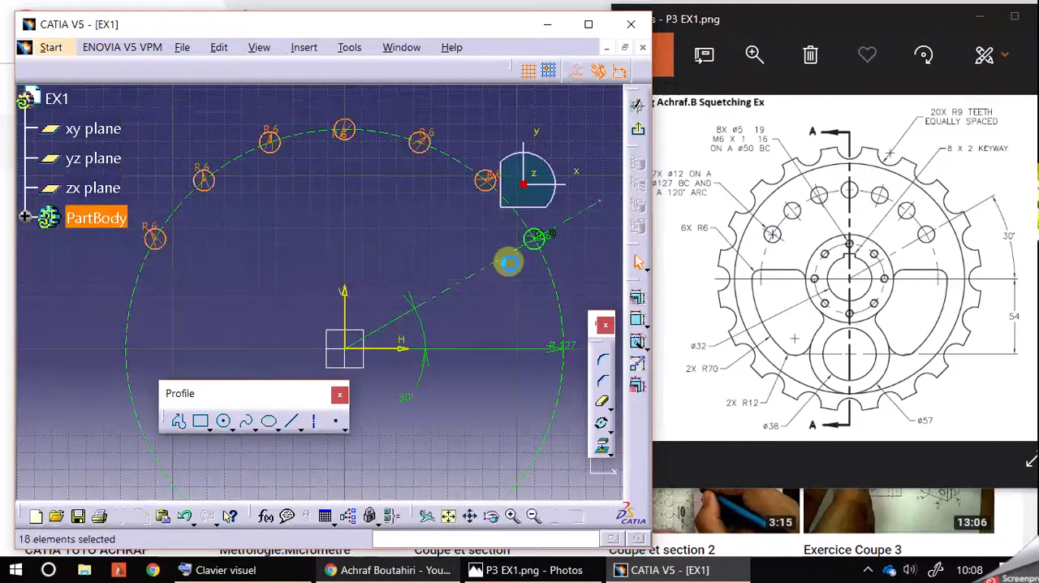
ctrl+click(454, 160)
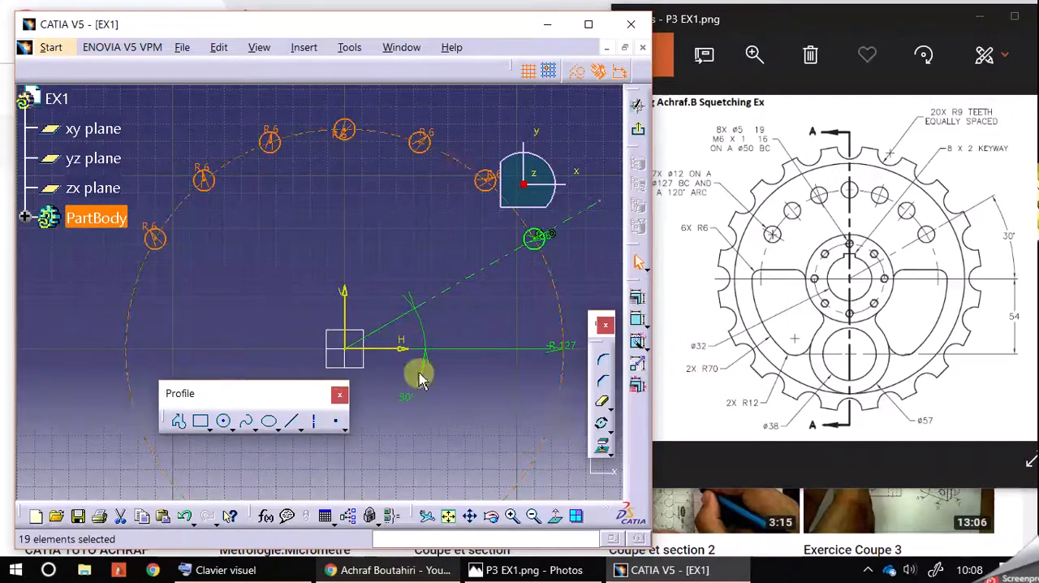
click(637, 341)
click(821, 209)
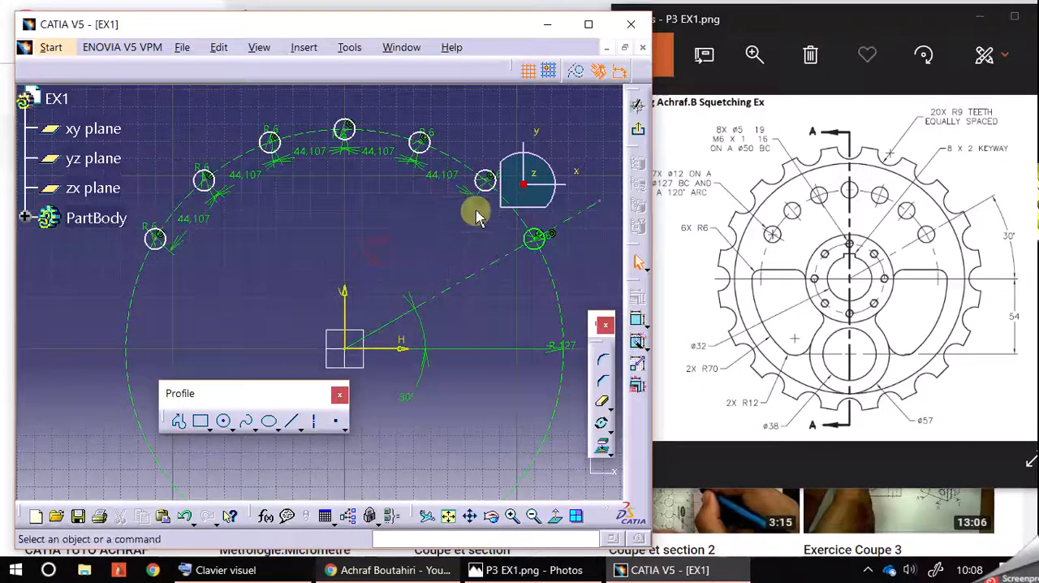
drag(487, 190, 464, 218)
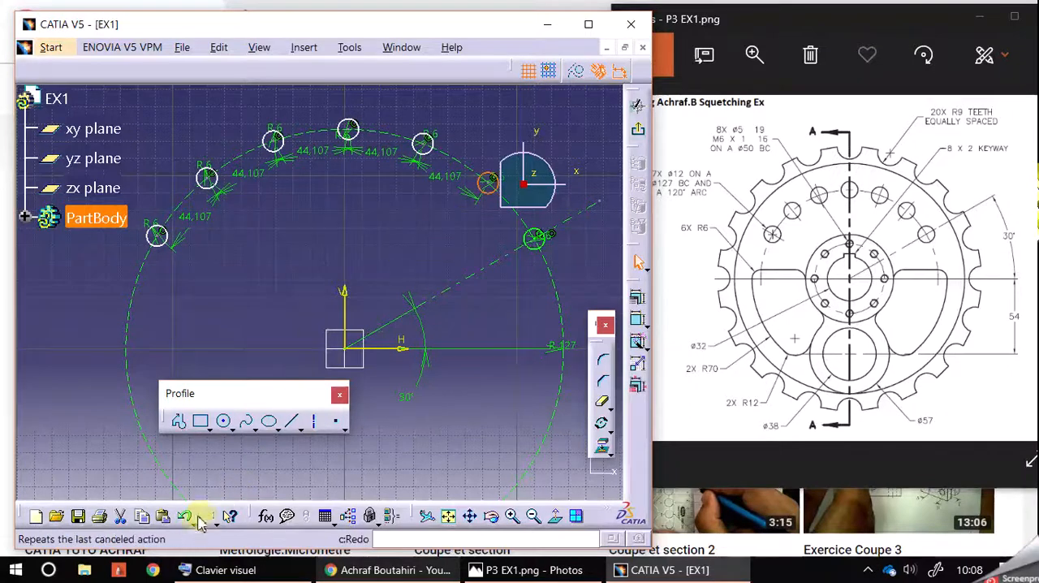
click(206, 517)
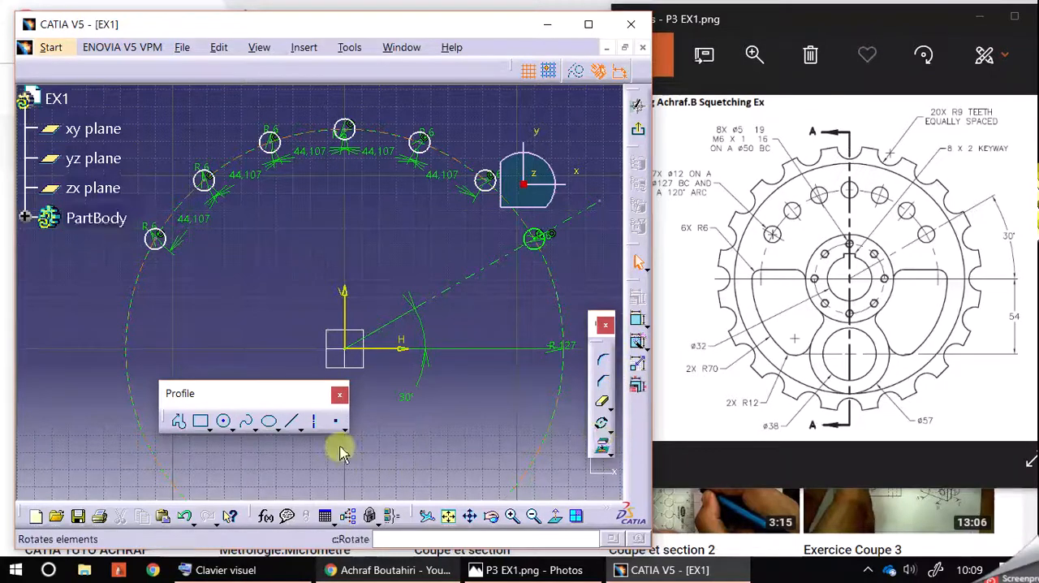
Draw an axis from the origin to the centre of the last copied circle, and dimension its angle from the horizontal axis
click(316, 426)
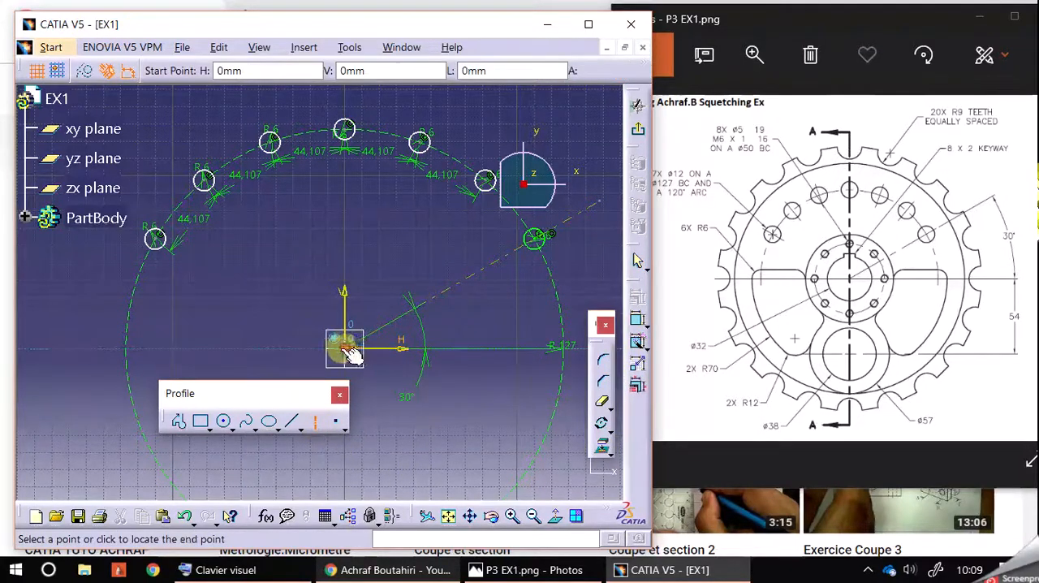
click(345, 347)
click(155, 238)
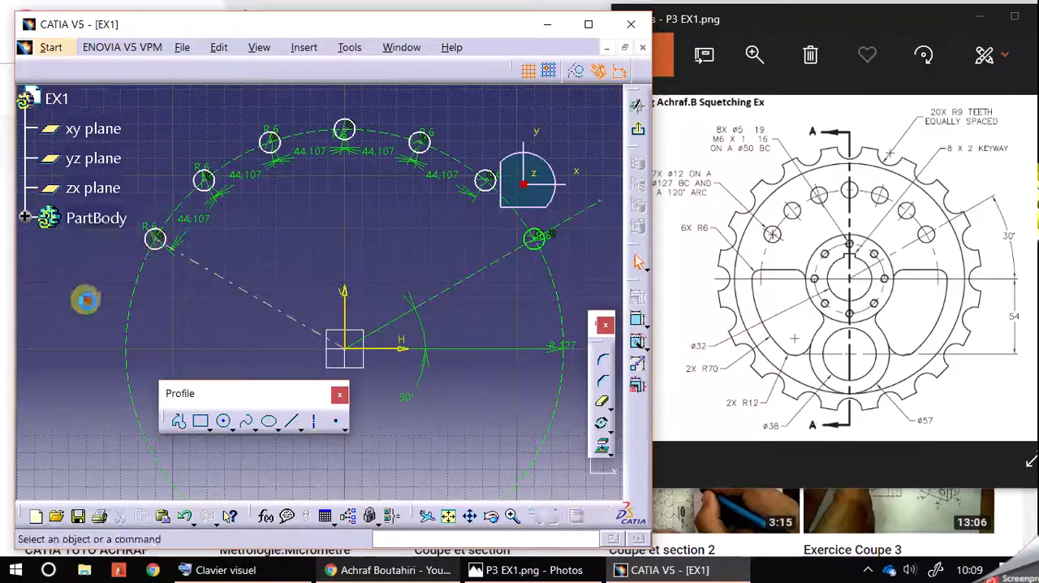
click(637, 320)
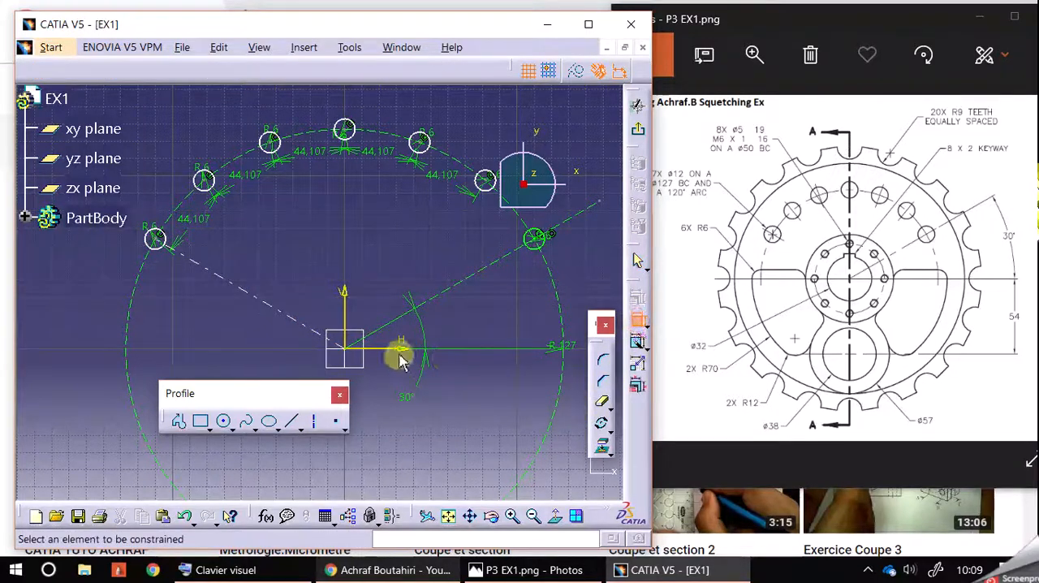
click(403, 351)
click(297, 322)
click(196, 323)
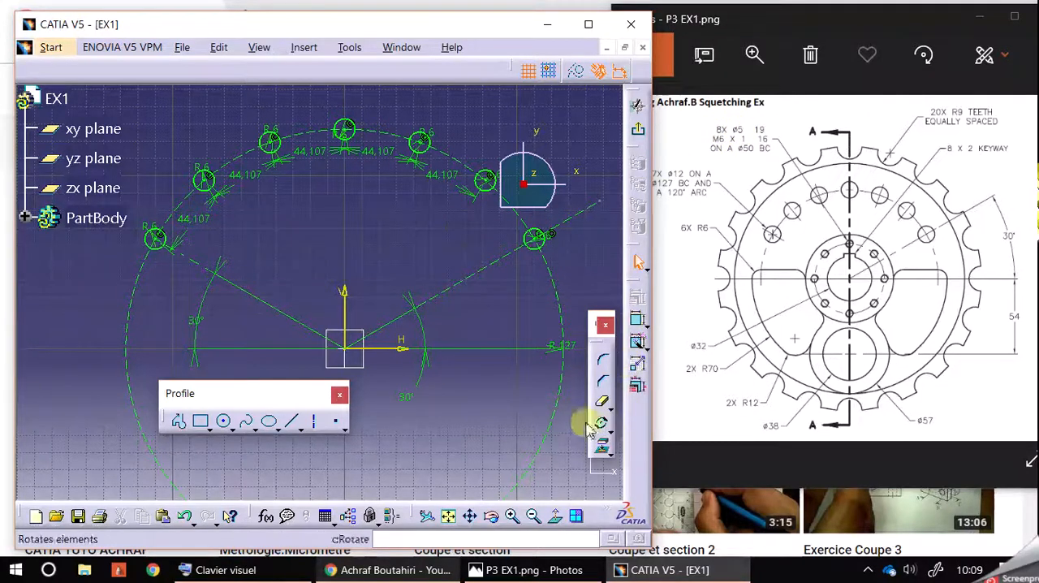
Sketch a construction circle of radius 25 mm centred on the origin
click(224, 420)
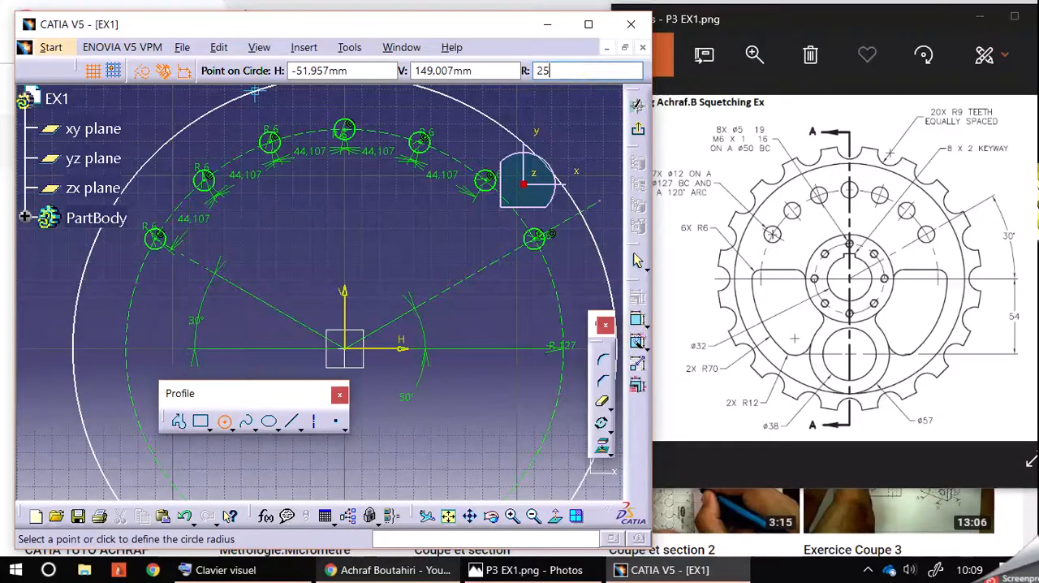
key(Return)
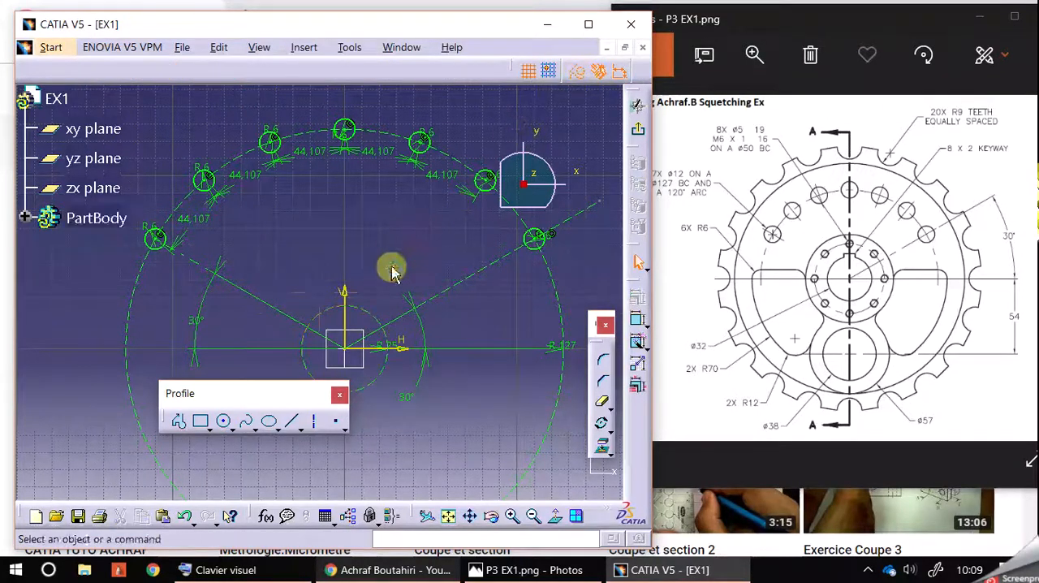
Sketch a circle of radius 2.5 mm centred on the R25 construction circle at H 0 mm, V 25 mm
middle_drag(390, 267, 400, 200)
click(511, 516)
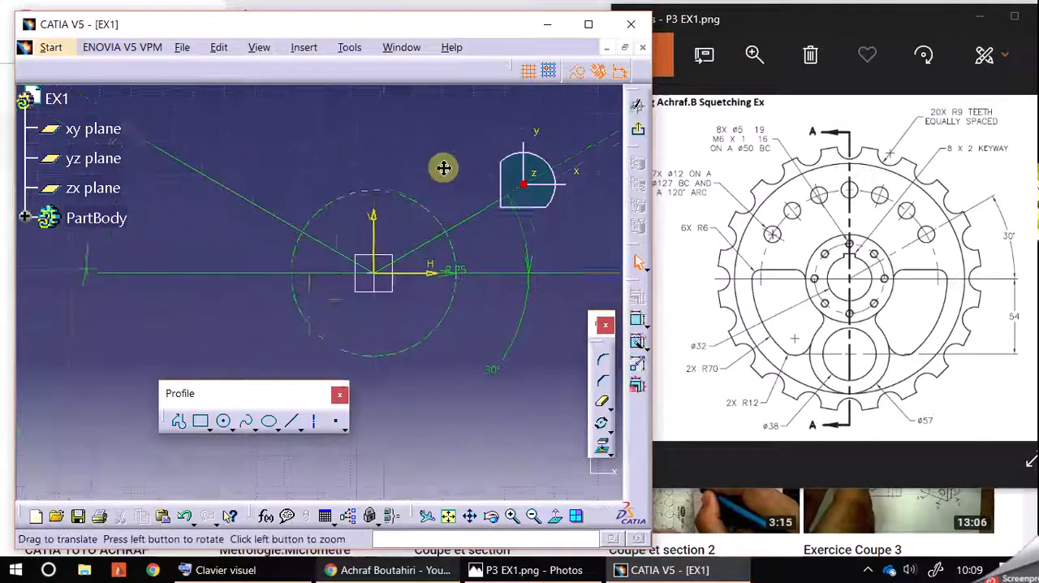
middle_drag(457, 159, 447, 245)
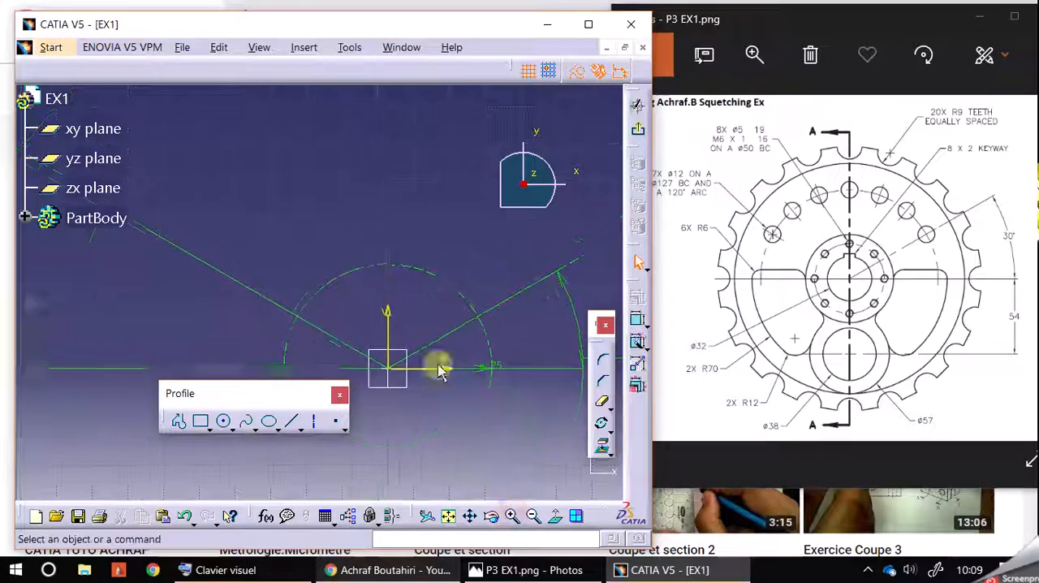
middle_drag(415, 227, 390, 155)
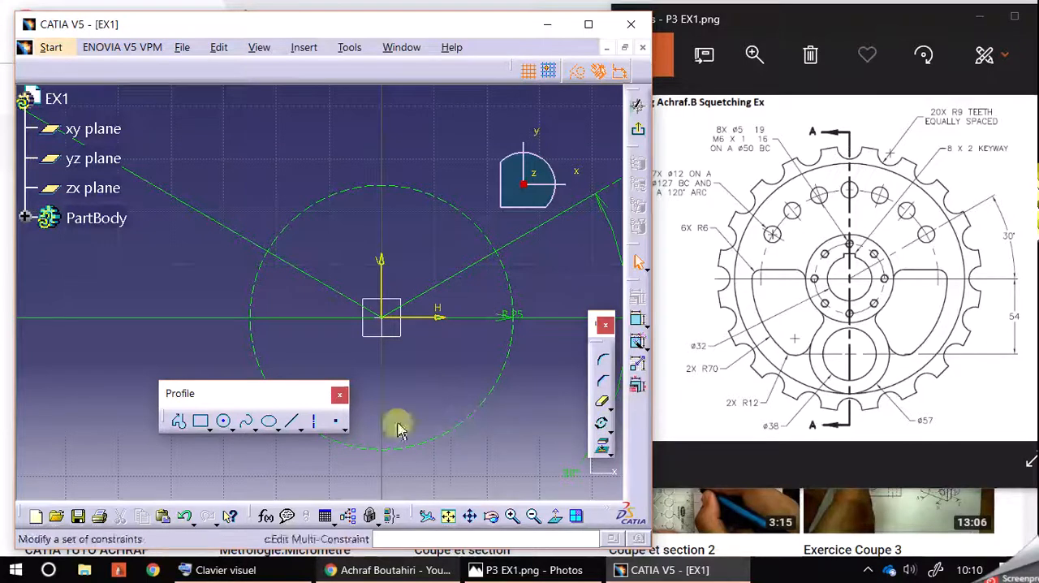
click(221, 420)
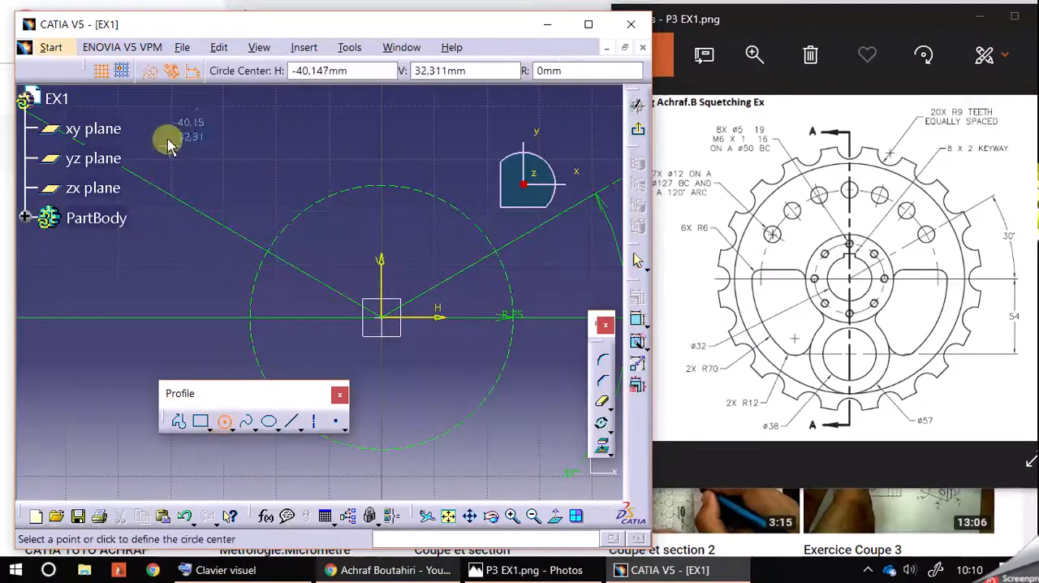
click(385, 189)
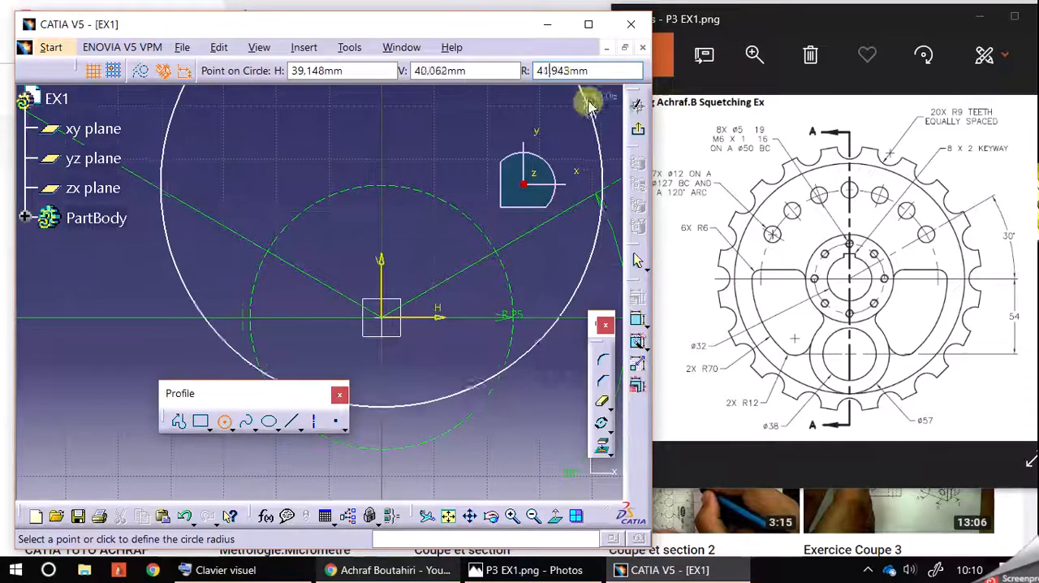
text(2)
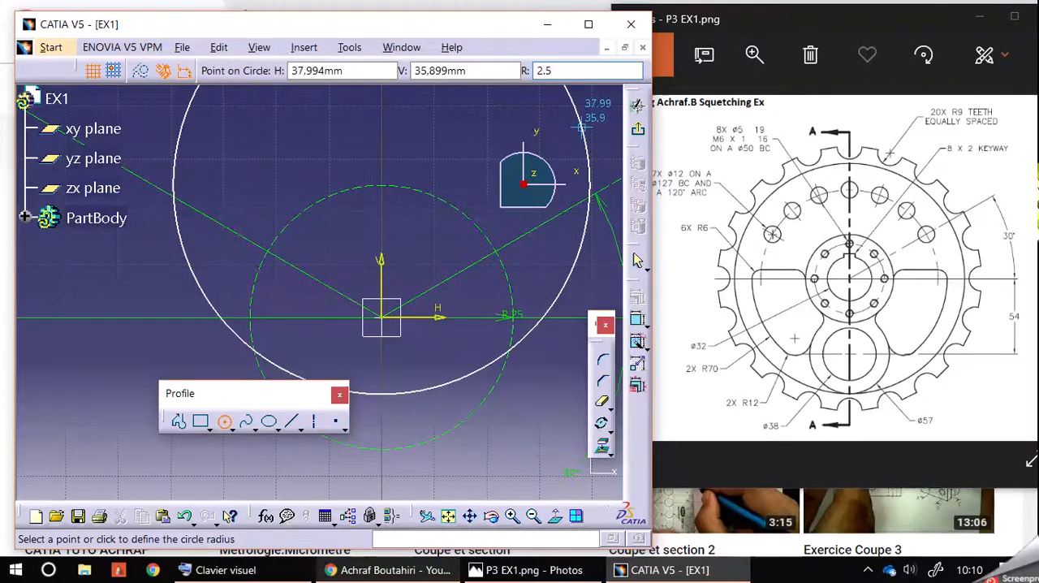
text(.5)
key(Return)
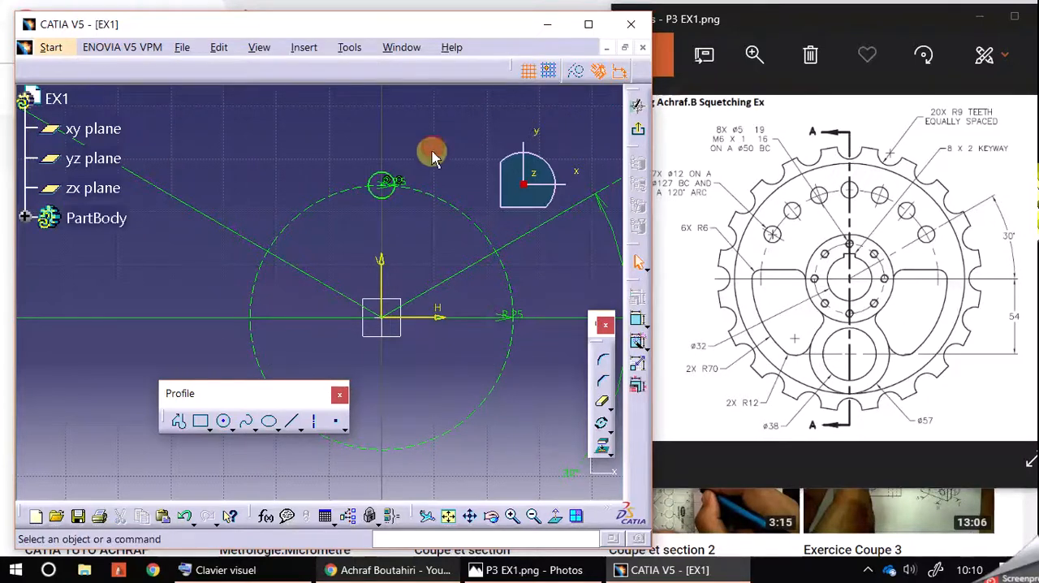
Rotate the R2.5 circle about the origin in duplicate mode with 7 instances and Snap Mode, spacing the copies evenly around the R25 circle
middle_drag(398, 227, 378, 195)
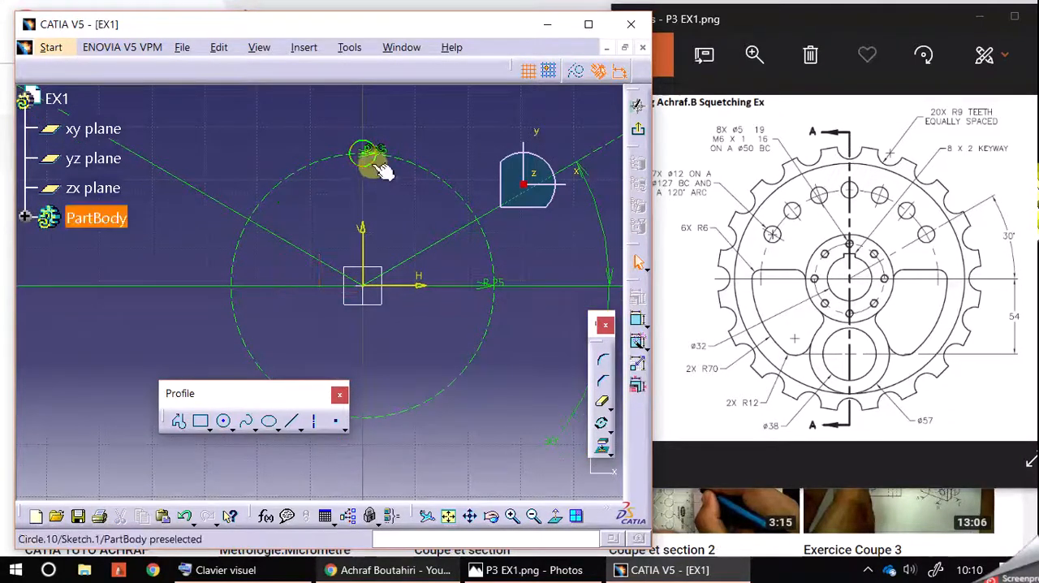
click(377, 164)
click(602, 423)
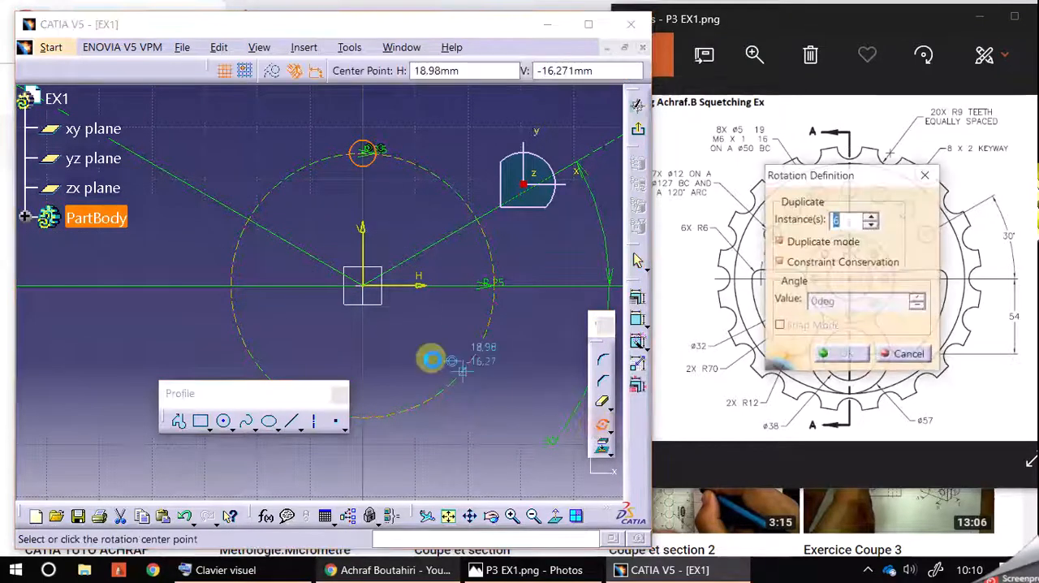
click(363, 285)
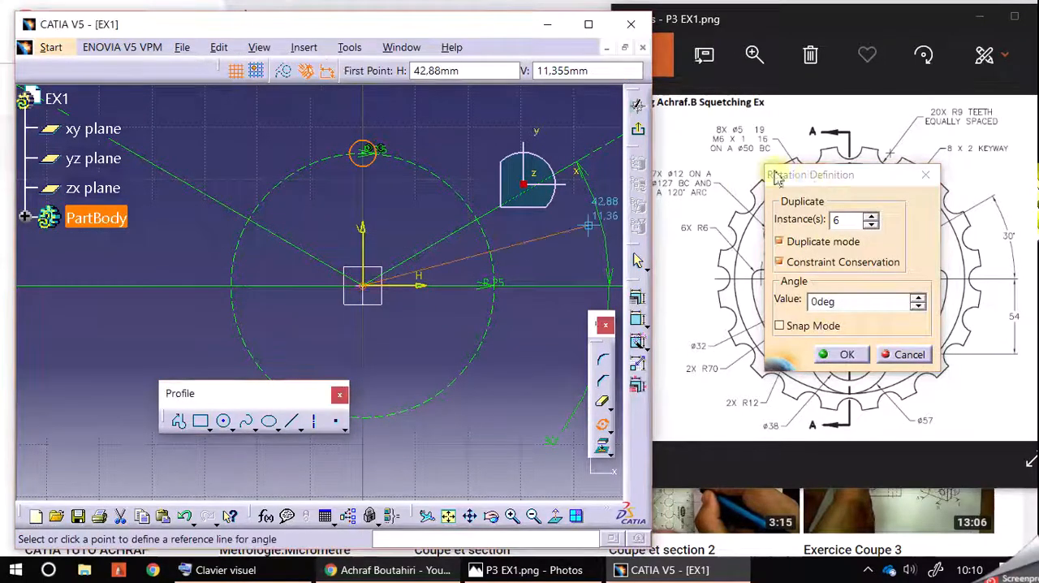
double_click(842, 218)
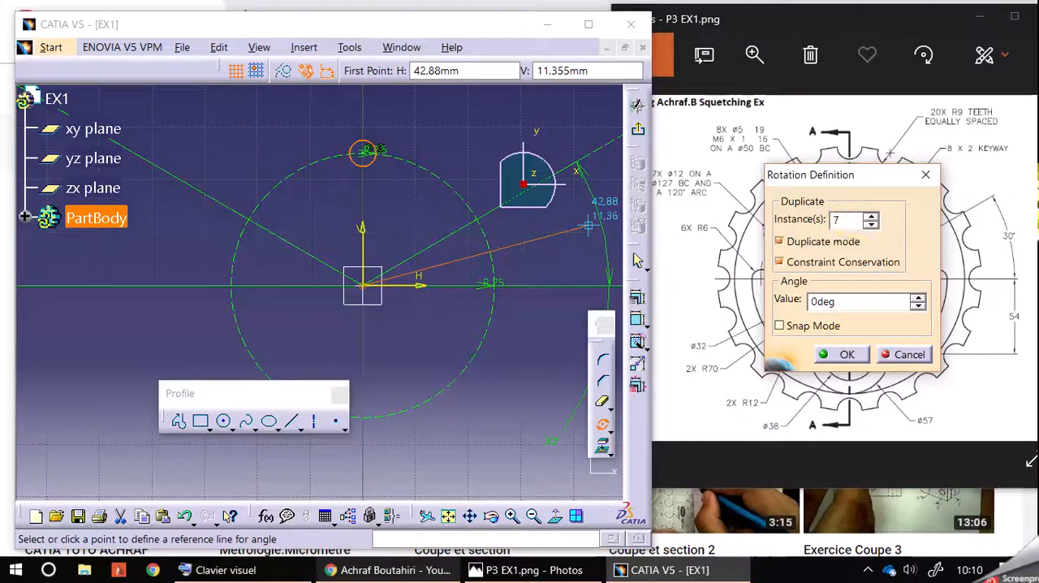
click(783, 328)
click(544, 285)
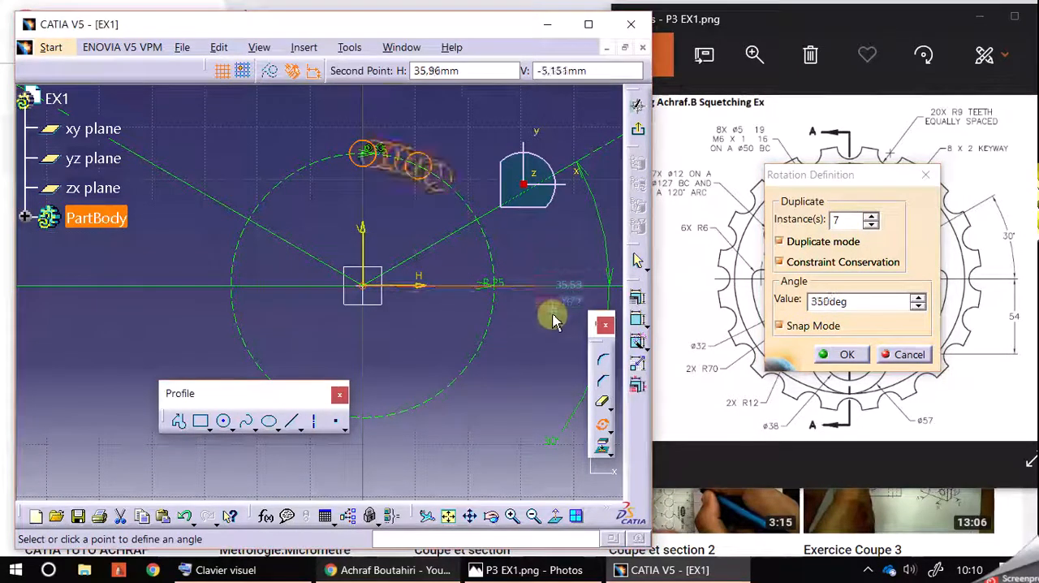
click(493, 425)
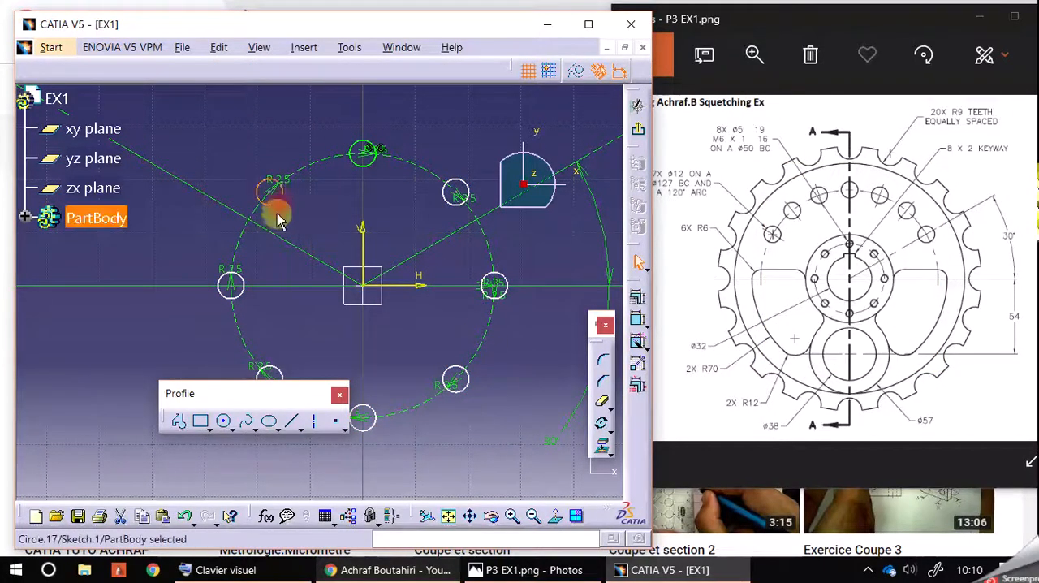
Apply Auto Constraint to the eight R2.5 circles together with the R25 construction circle
ctrl+click(243, 288)
click(513, 388)
mouse_move(174, 109)
mouse_down()
mouse_move(519, 418)
mouse_move(547, 471)
mouse_up()
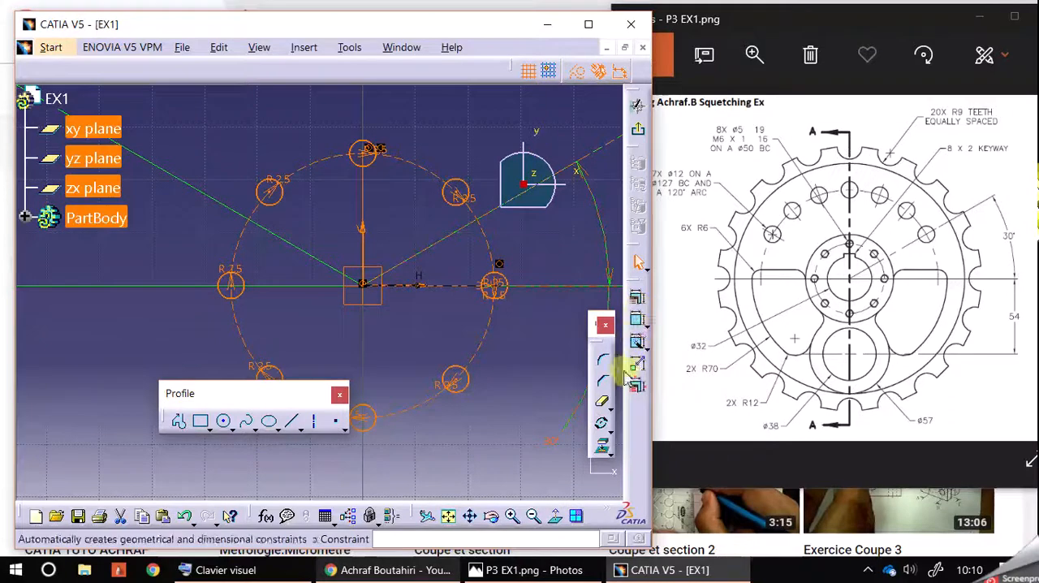
click(604, 375)
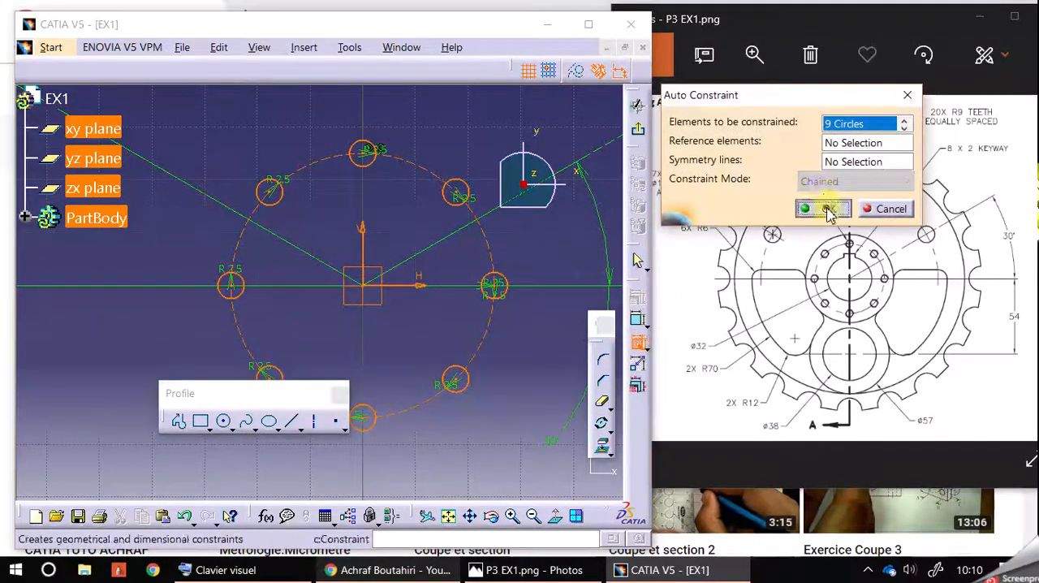
click(824, 209)
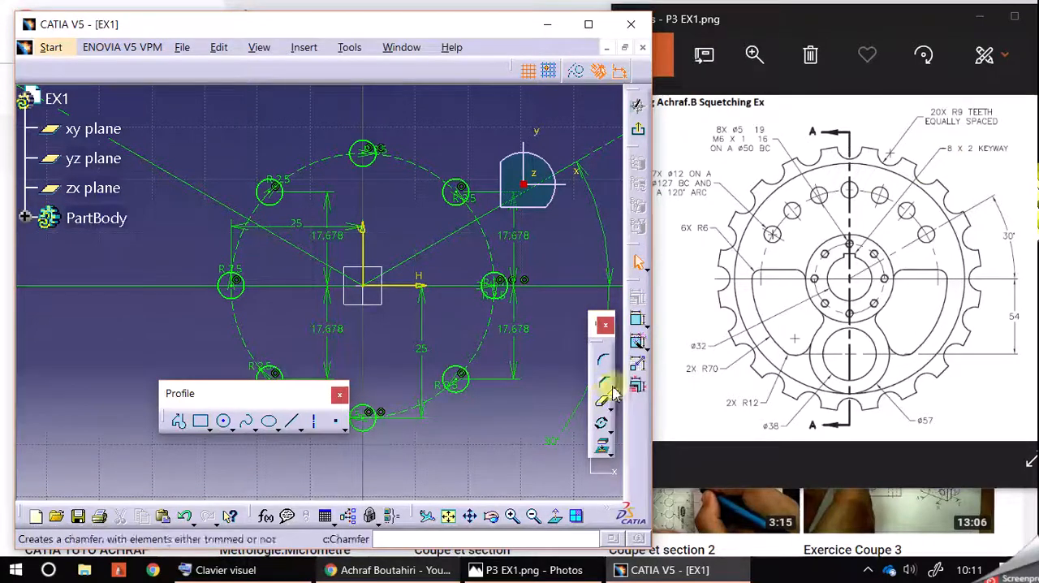
Sketch the central bore circle with a radius of 16 mm centred on the origin
click(224, 420)
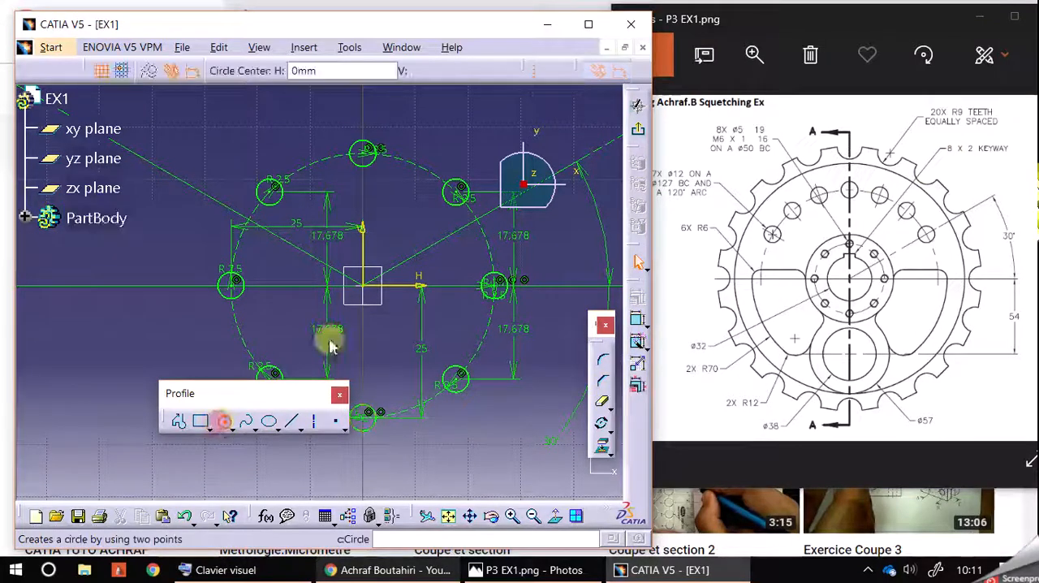
click(365, 288)
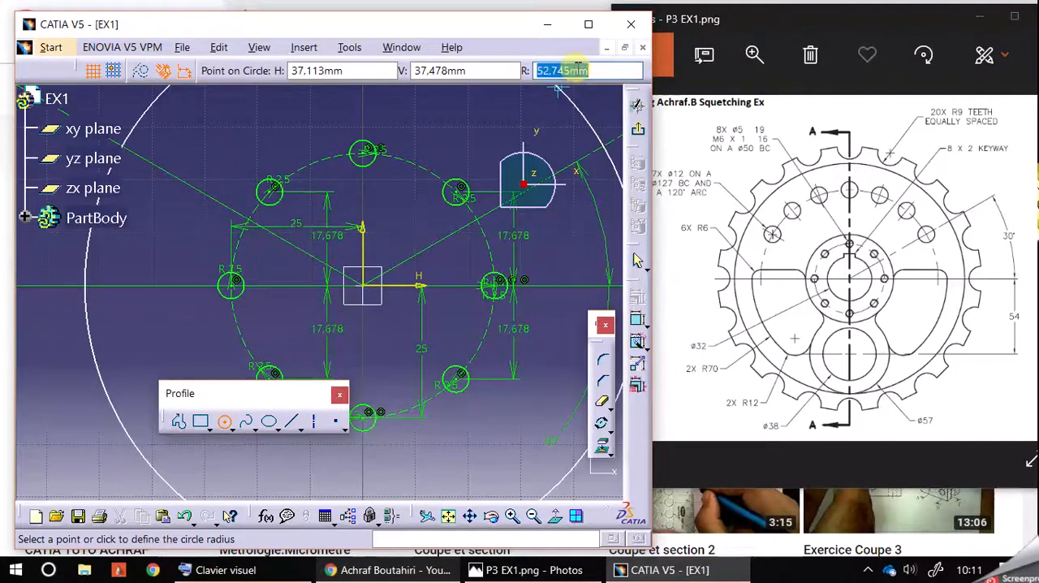
key(Return)
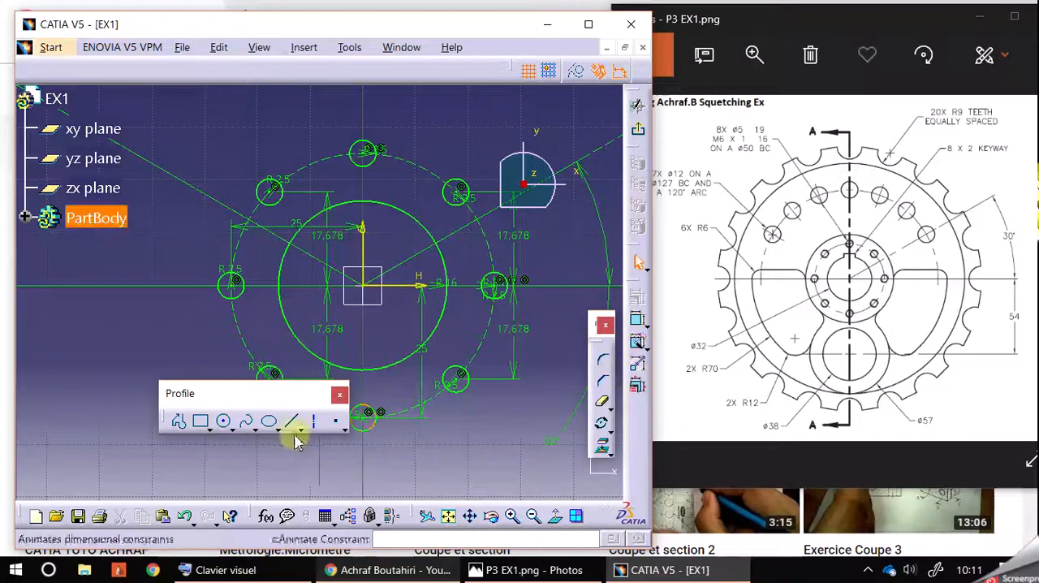
Sketch a rectangle about 4.8 mm wide and 11.8 mm high across the upper part of the R16 bore circle
click(200, 420)
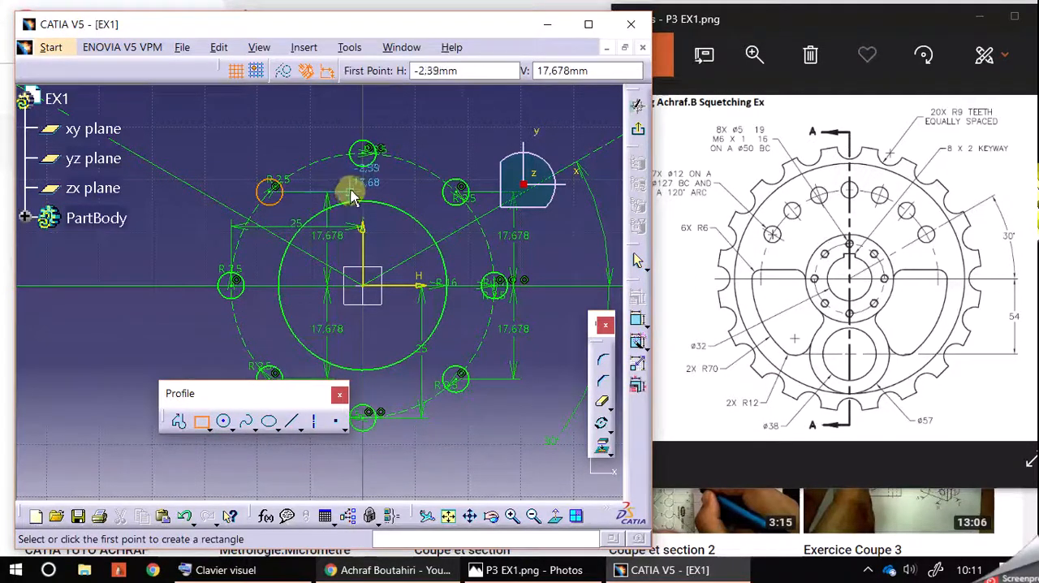
click(352, 185)
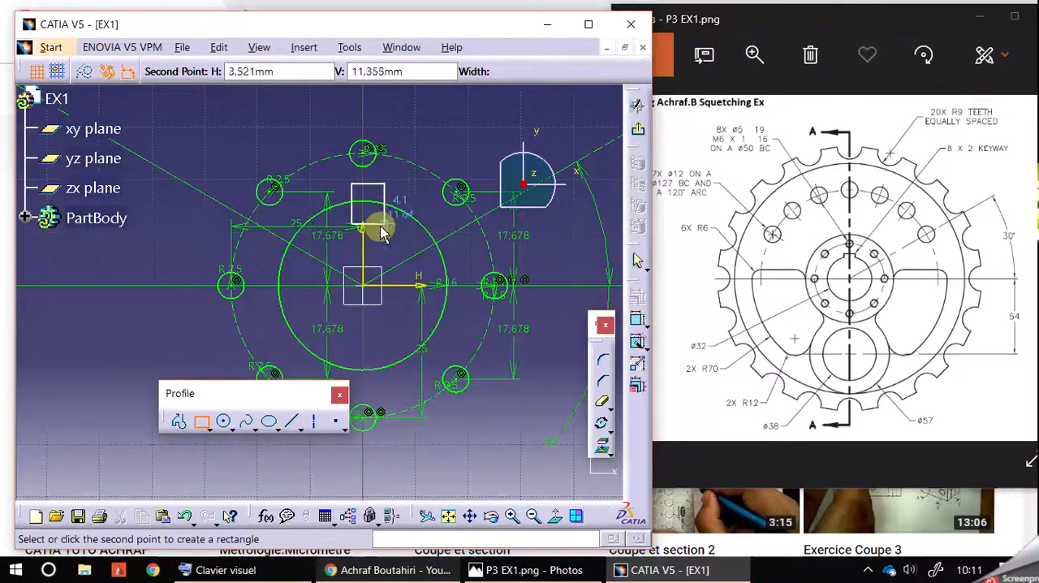
click(375, 241)
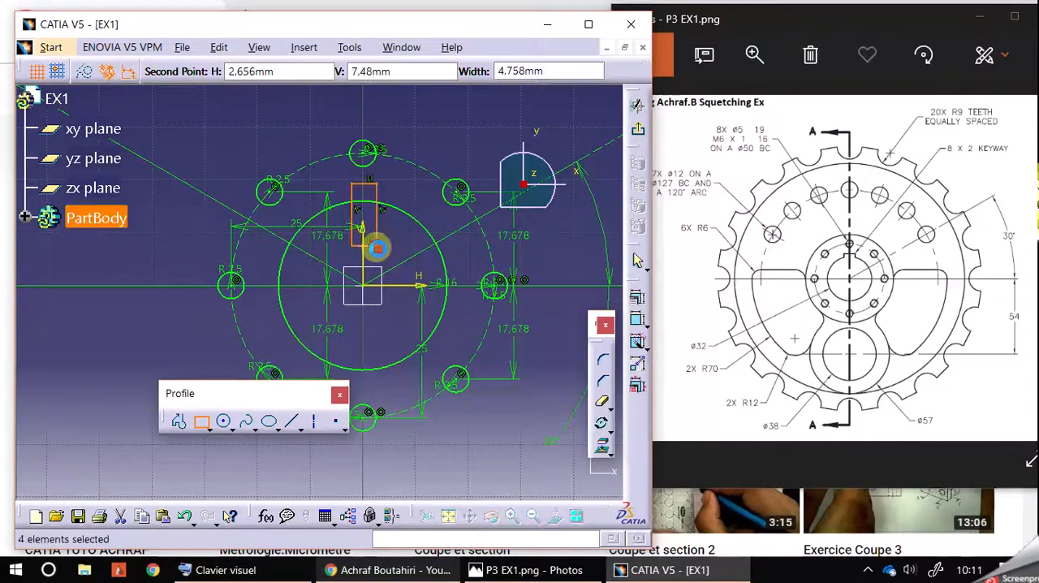
click(419, 185)
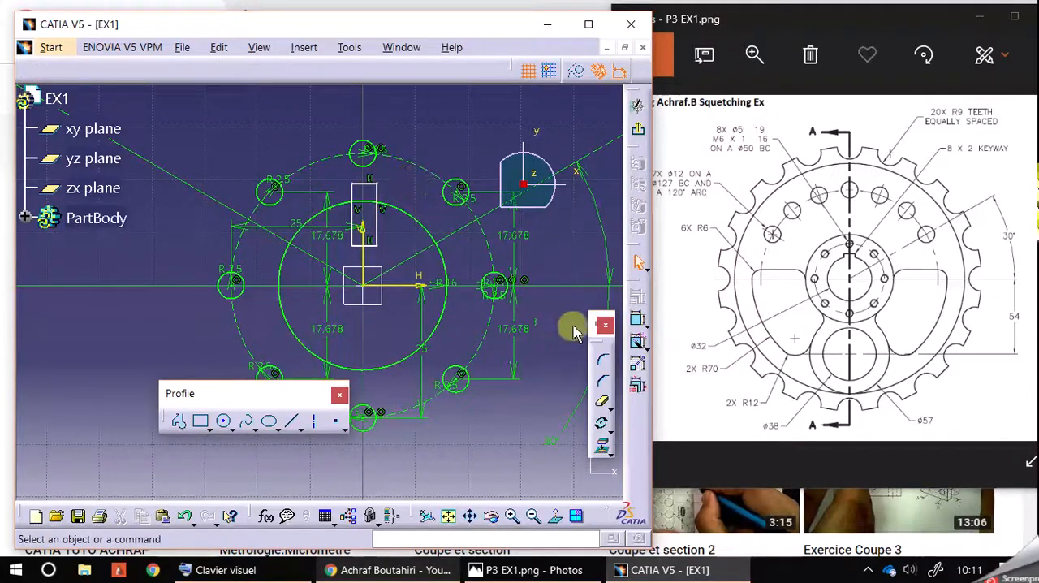
Dimension the keyway rectangle's upper edge and set its width to 8 mm
click(638, 321)
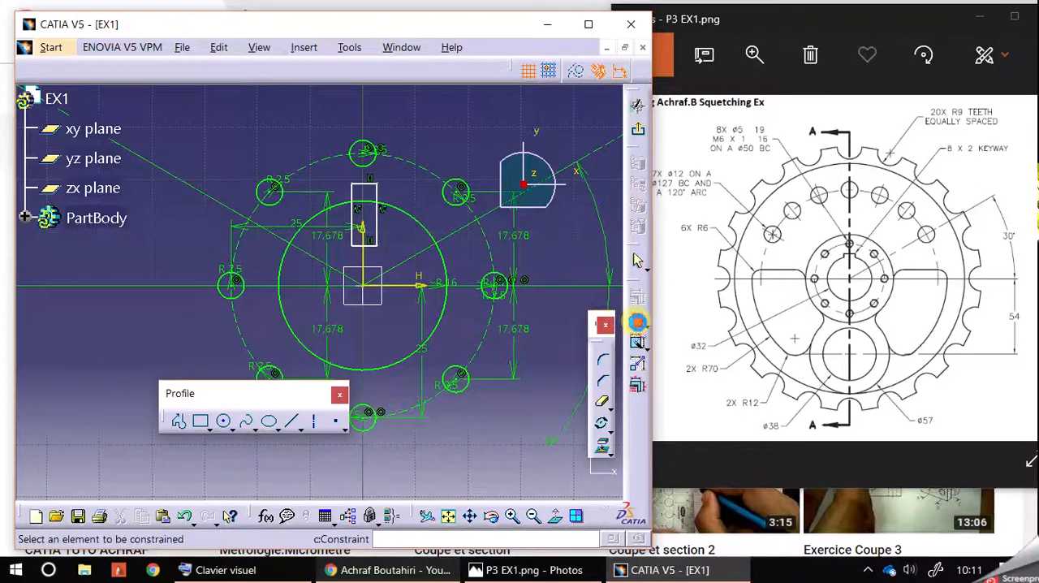
click(375, 189)
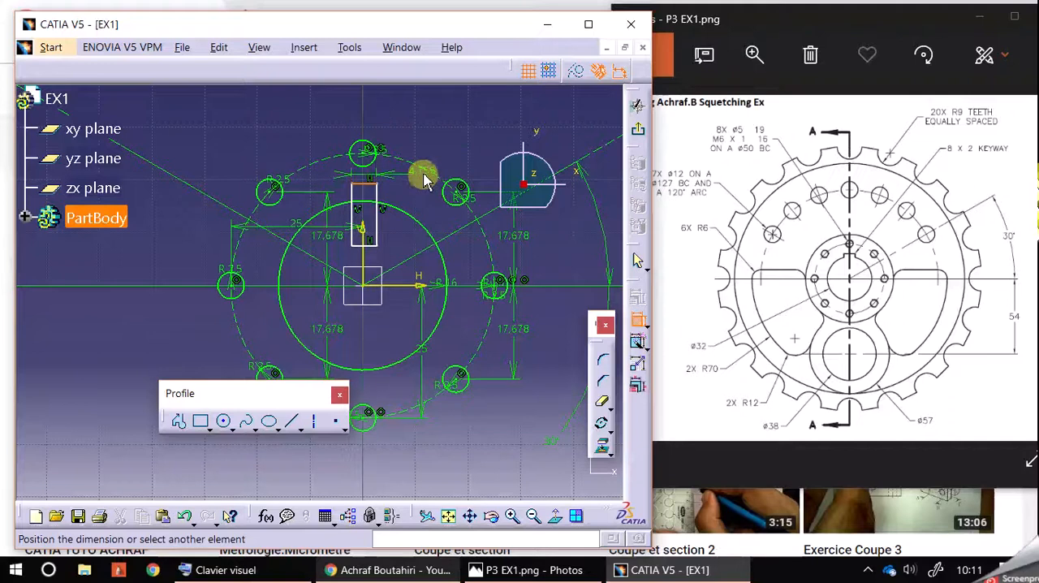
click(413, 177)
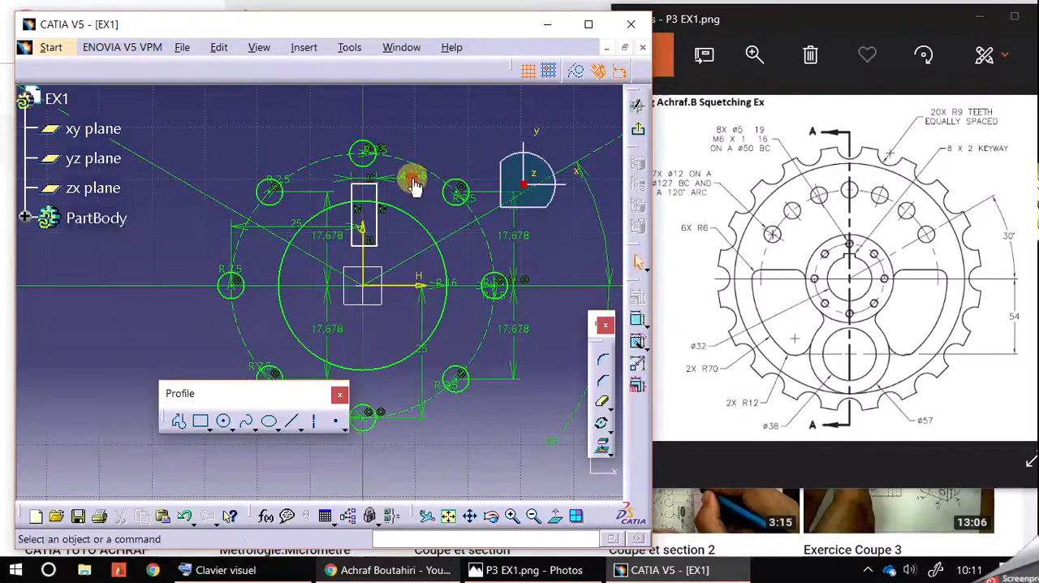
double_click(414, 179)
text(8)
key(Return)
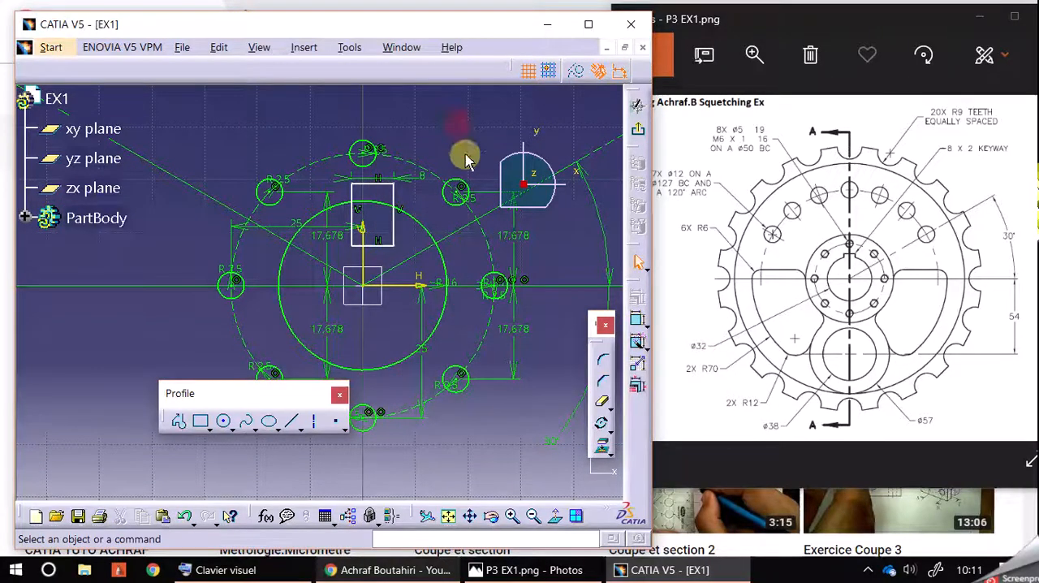
Dimension the keyway rectangle's vertical side and set its height to 2 mm
click(637, 319)
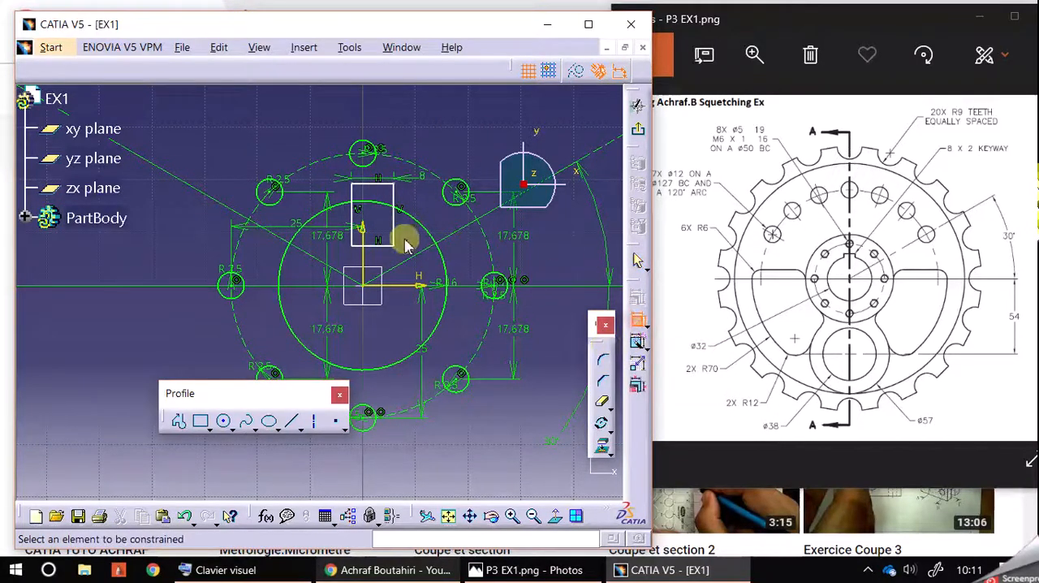
click(394, 232)
click(432, 219)
click(436, 217)
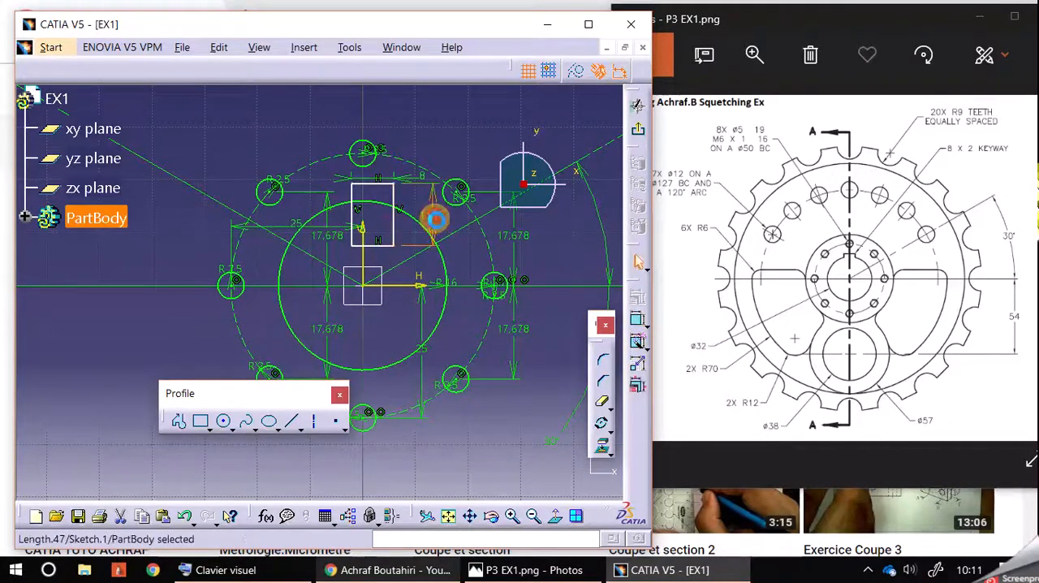
double_click(436, 221)
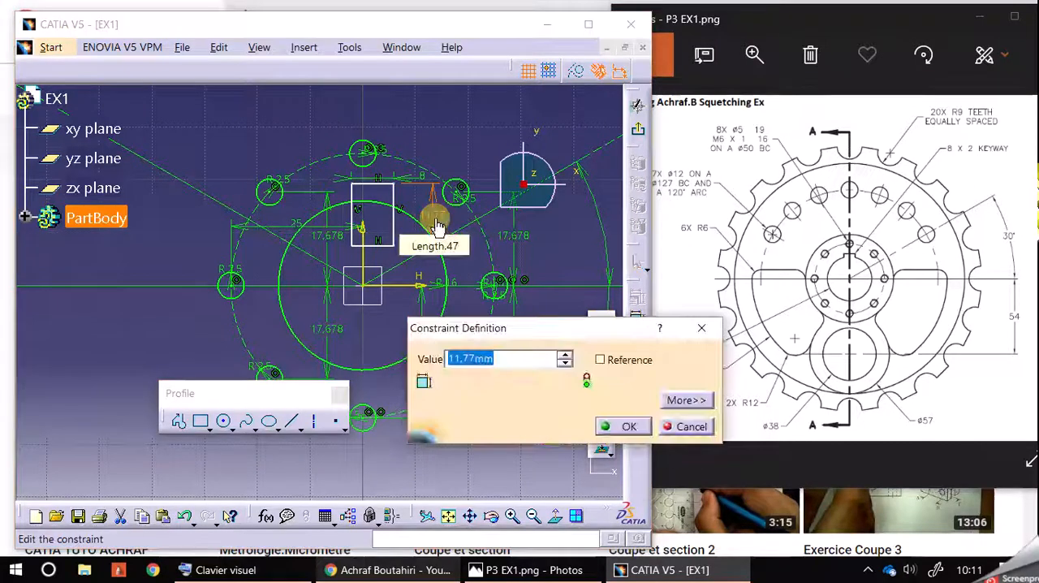
text(2)
click(621, 426)
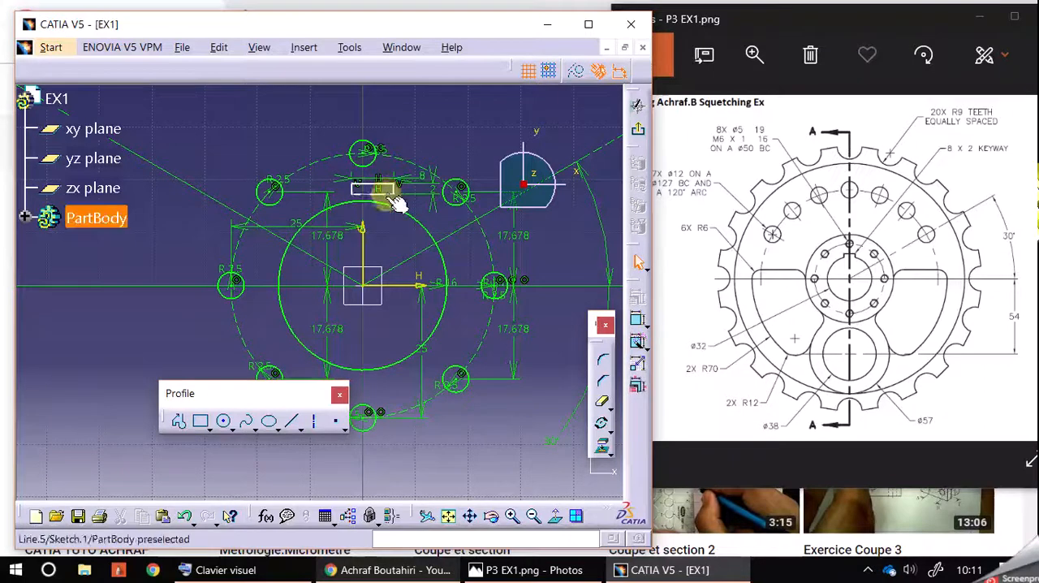
click(637, 321)
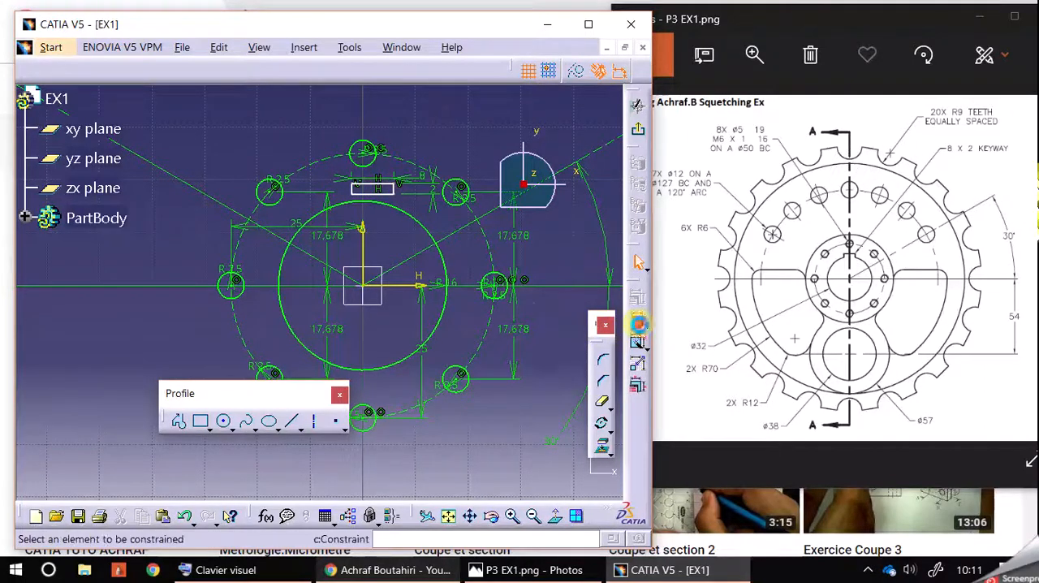
click(385, 187)
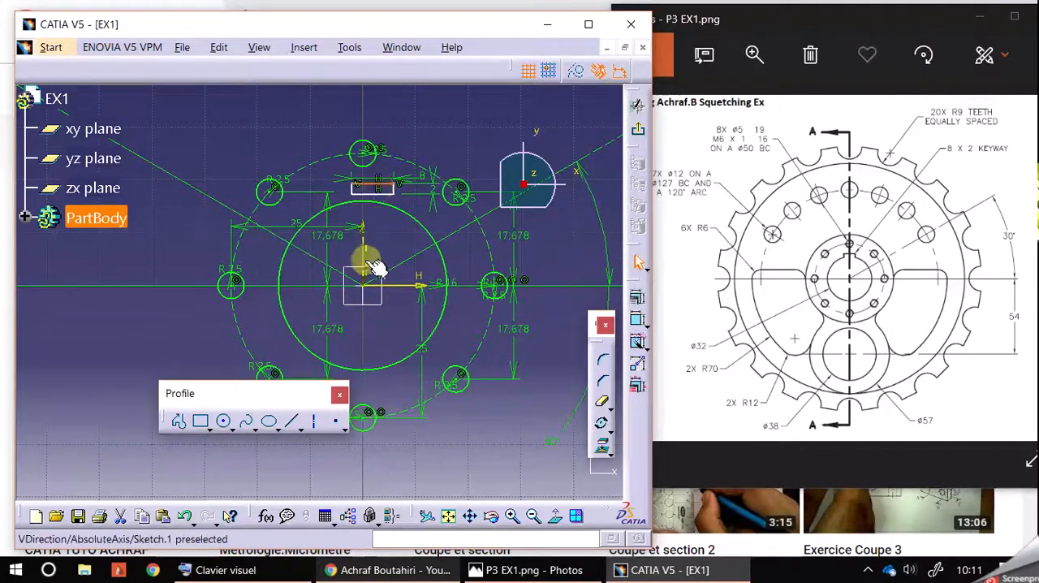
click(638, 298)
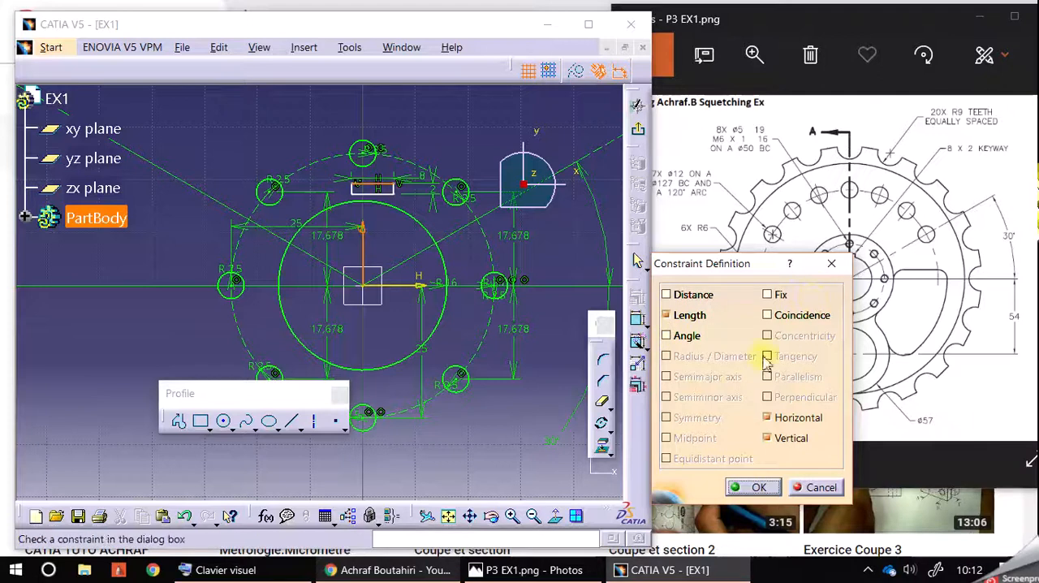
click(832, 266)
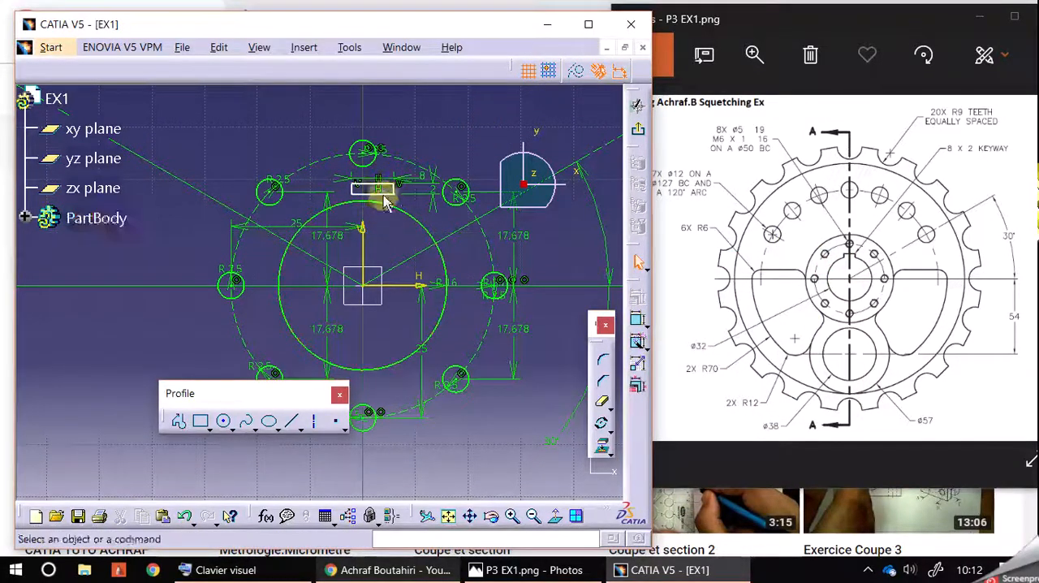
click(639, 328)
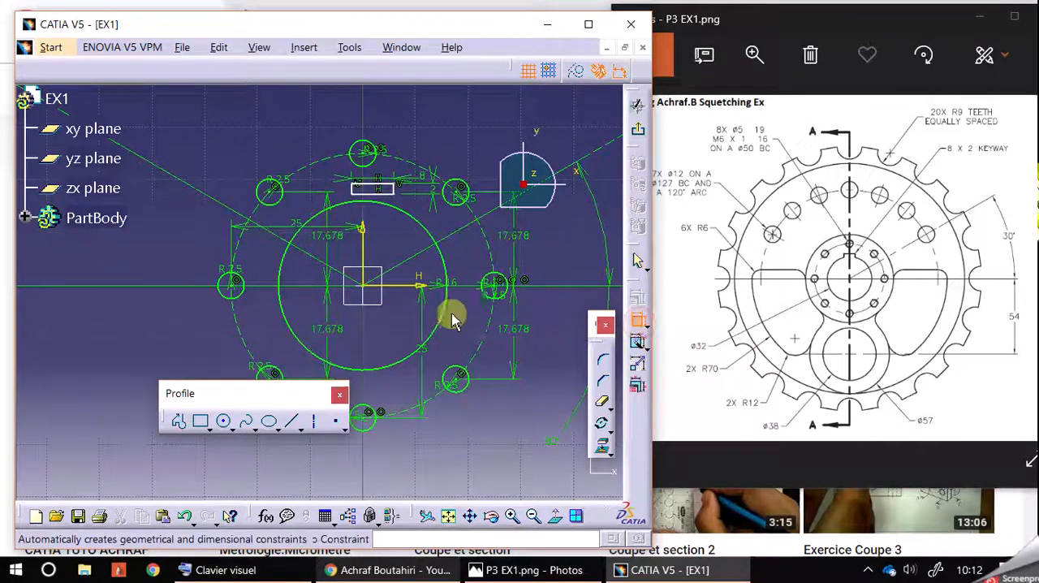
click(404, 190)
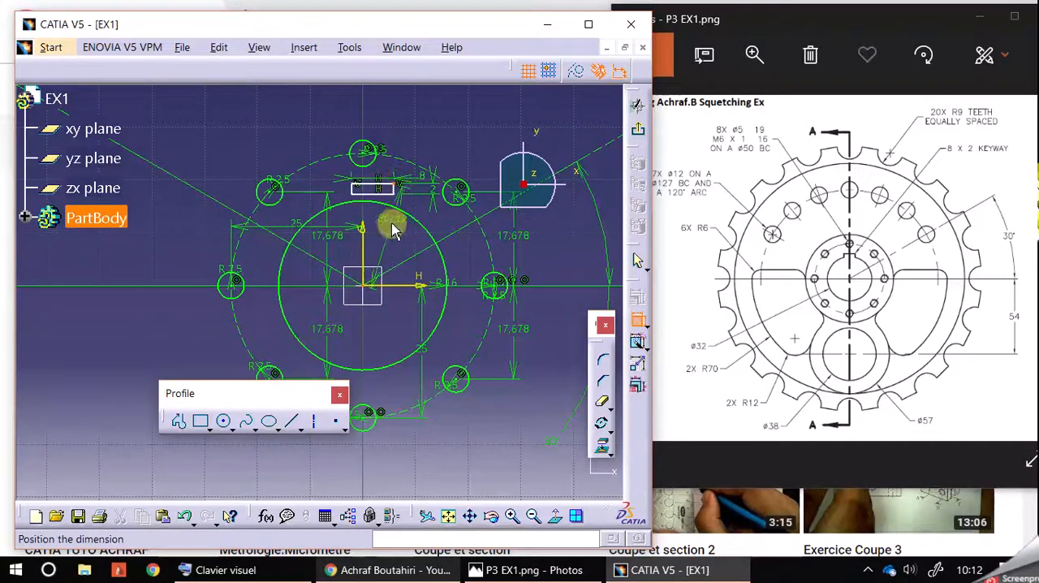
Dimension the keyway rectangle's right side from the vertical axis and set the offset to 4 mm
click(638, 321)
click(363, 241)
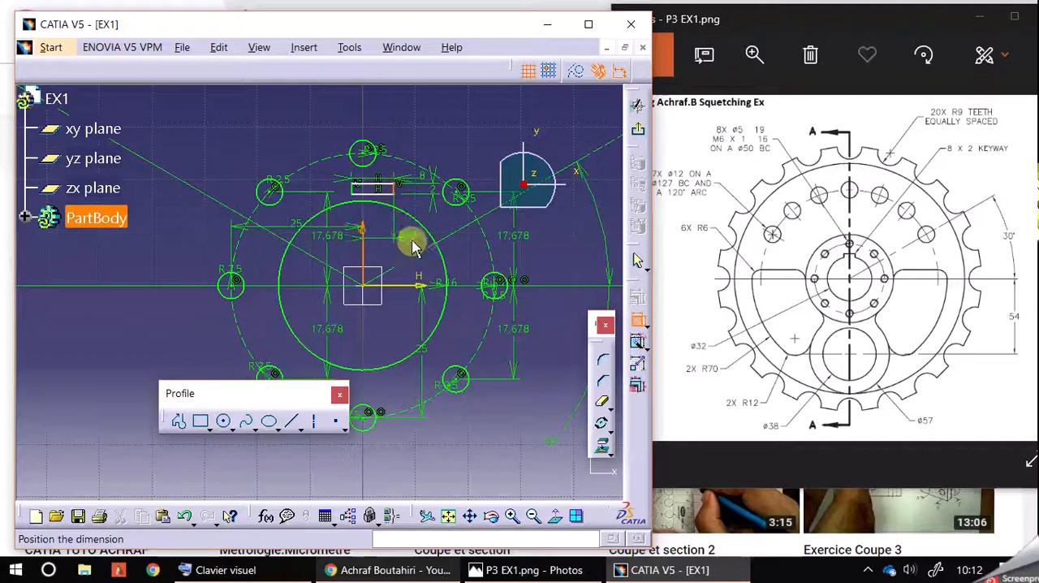
click(388, 249)
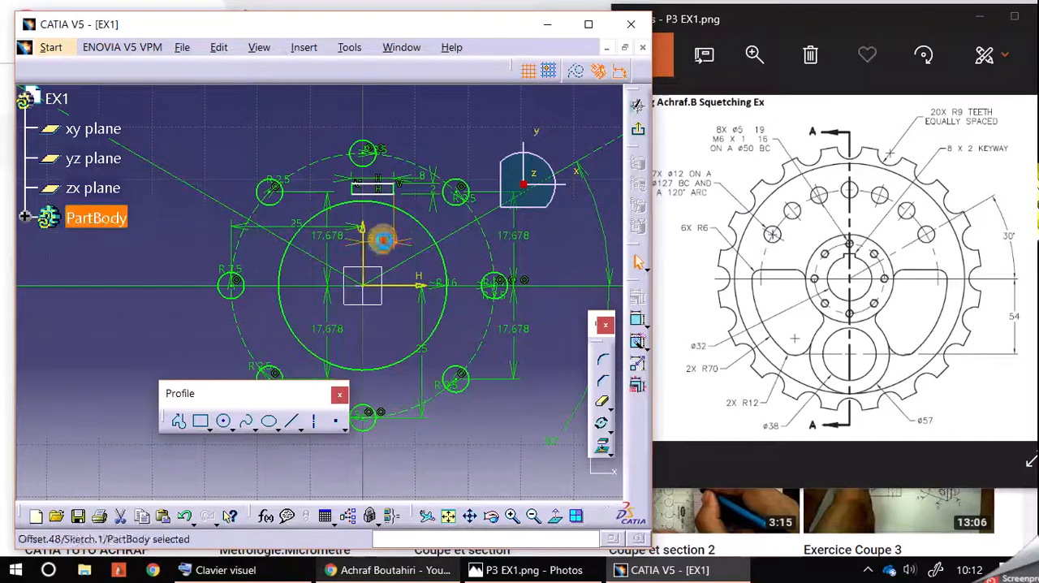
double_click(387, 243)
key(Return)
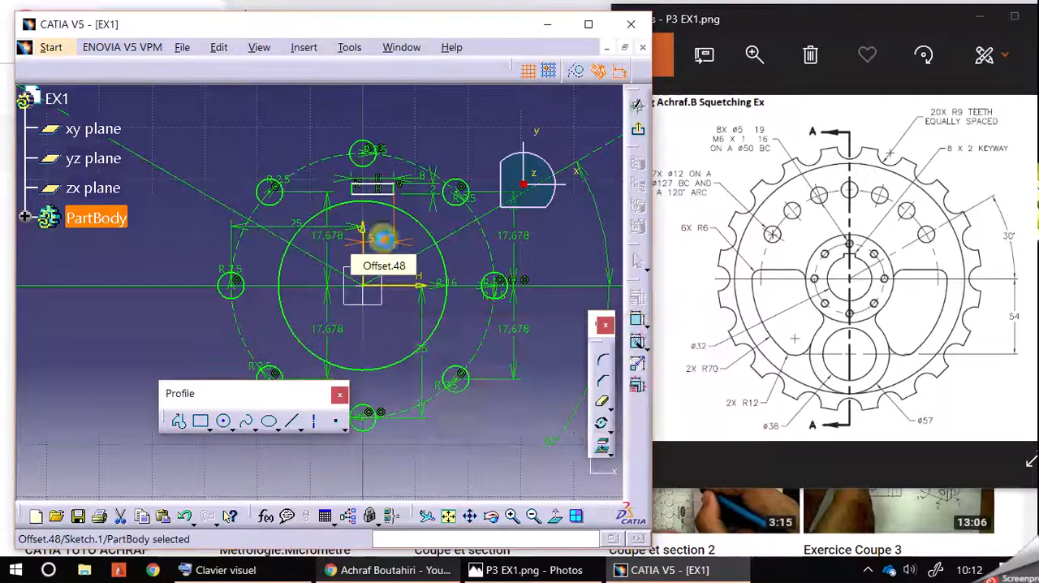
click(473, 120)
Delete the keyway rectangle's lower edge and move its upper edge slightly farther from the bore circle
click(388, 199)
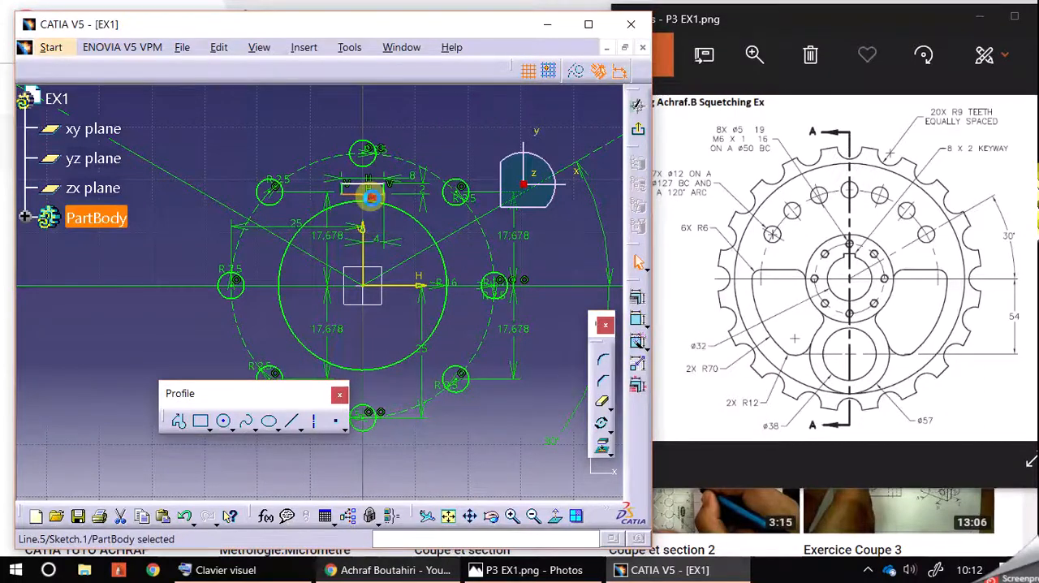
click(481, 136)
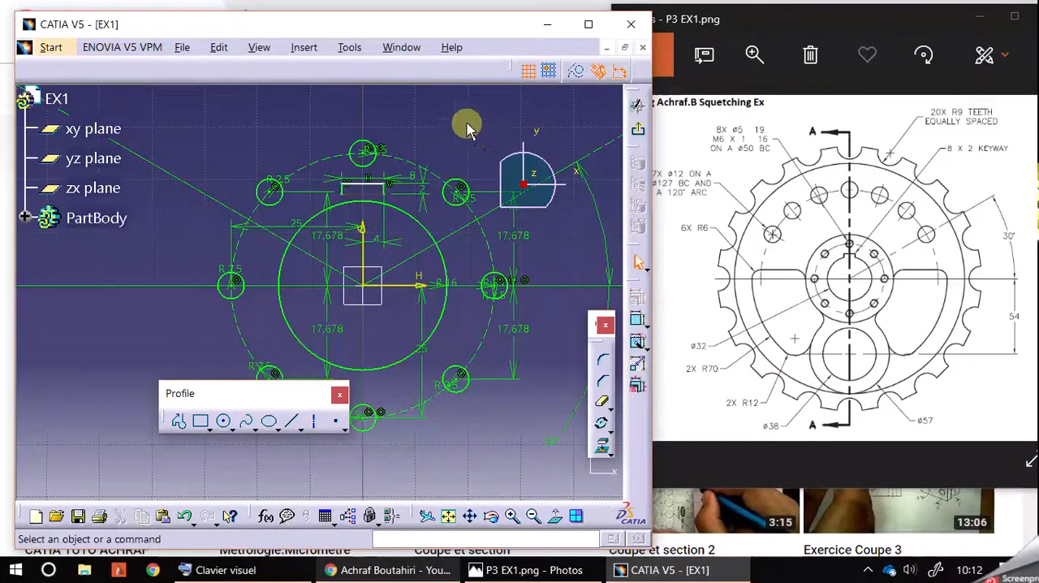
mouse_move(371, 185)
mouse_down()
mouse_move(385, 170)
mouse_move(385, 186)
mouse_up()
click(447, 144)
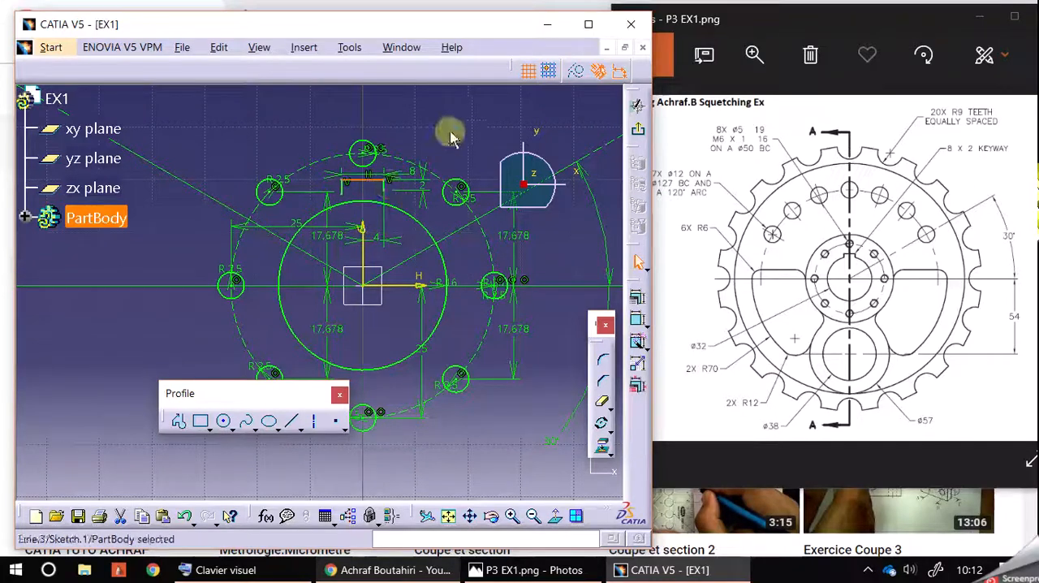
Apply a Coincidence constraint between the lower end of the keyway's left side and the R16 bore circle
click(355, 203)
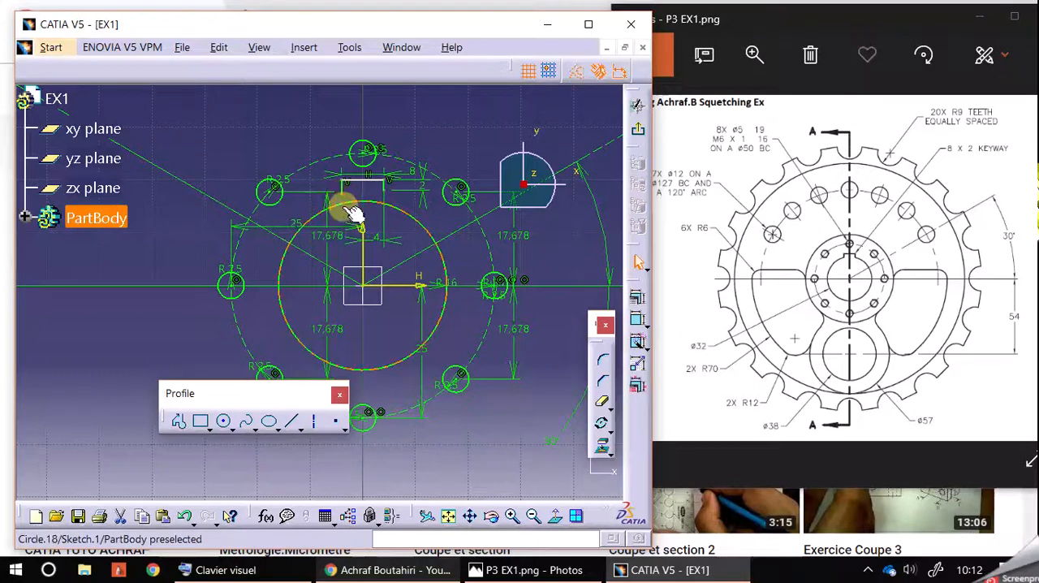
ctrl+click(346, 207)
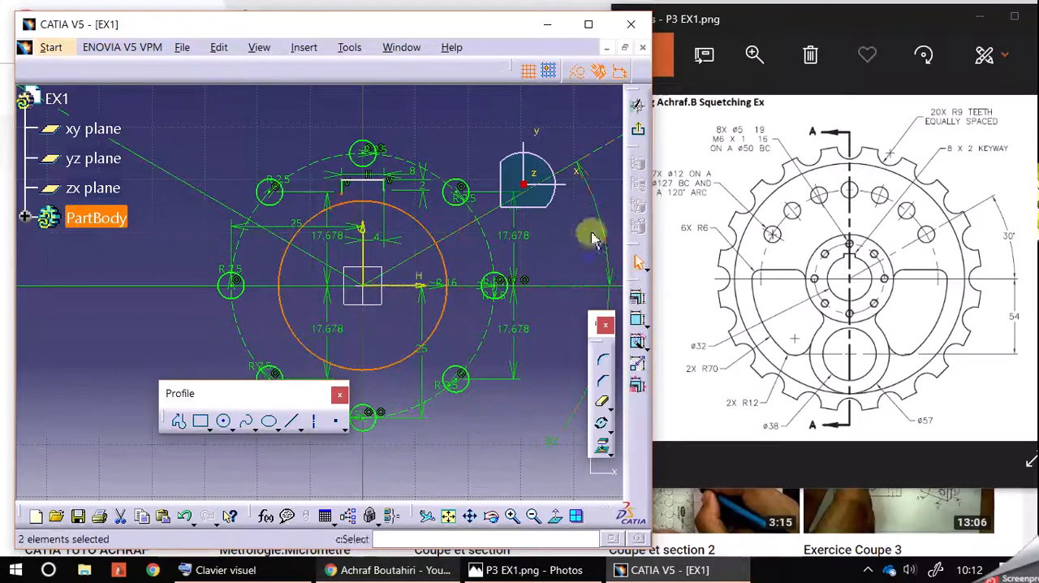
click(633, 299)
click(667, 355)
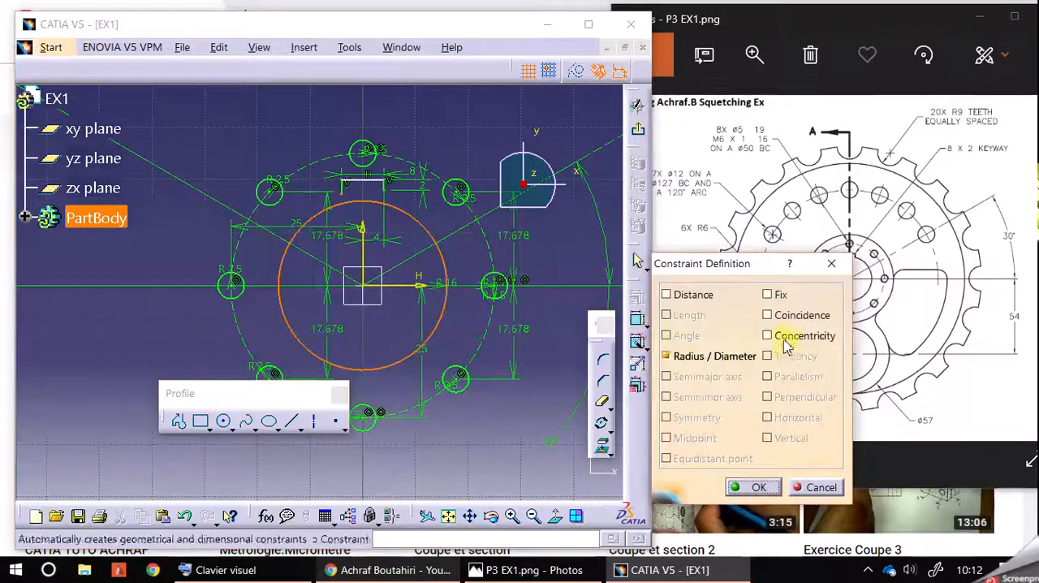
click(767, 315)
click(751, 489)
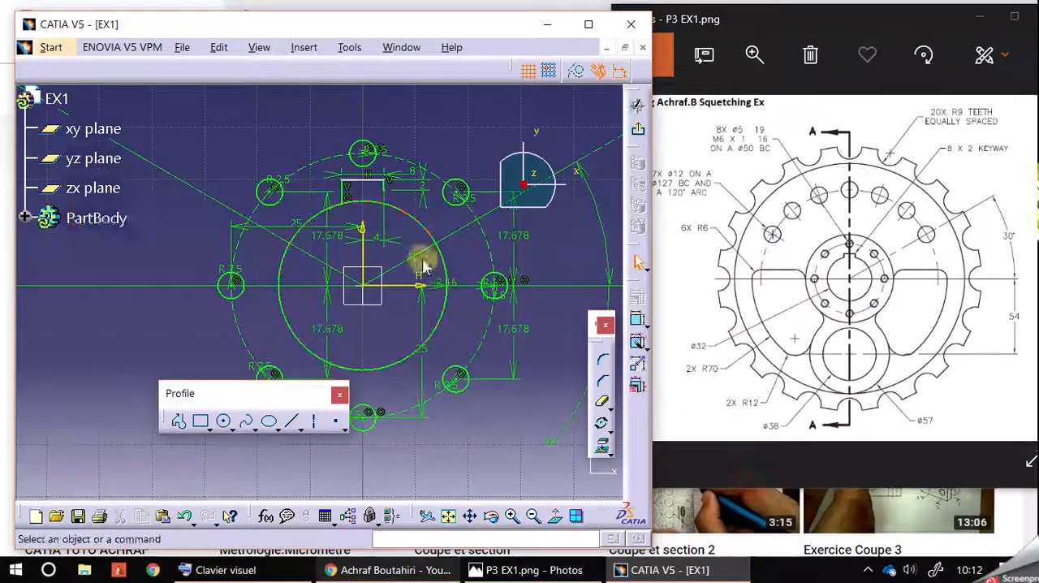
Make the lower end of the keyway's right side coincident with the bore circle, and quick-trim the bore arc across the keyway opening
ctrl+click(409, 214)
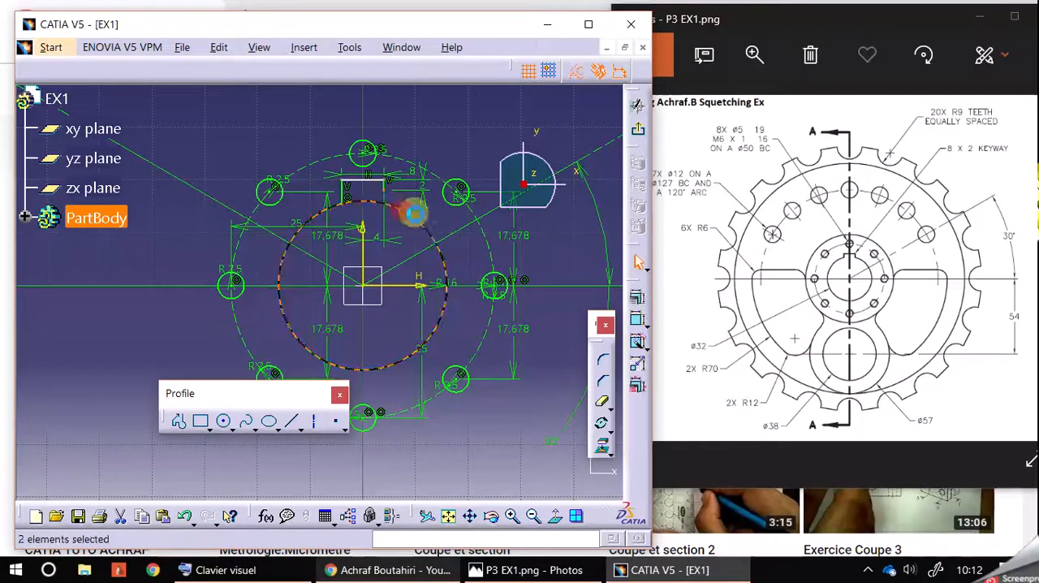
click(637, 300)
click(666, 355)
click(767, 315)
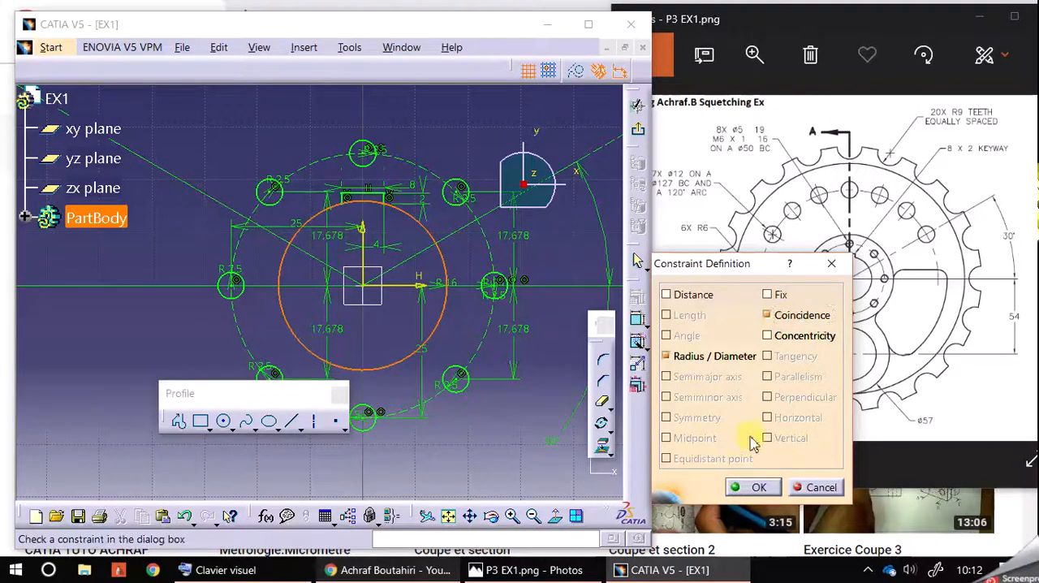
click(752, 489)
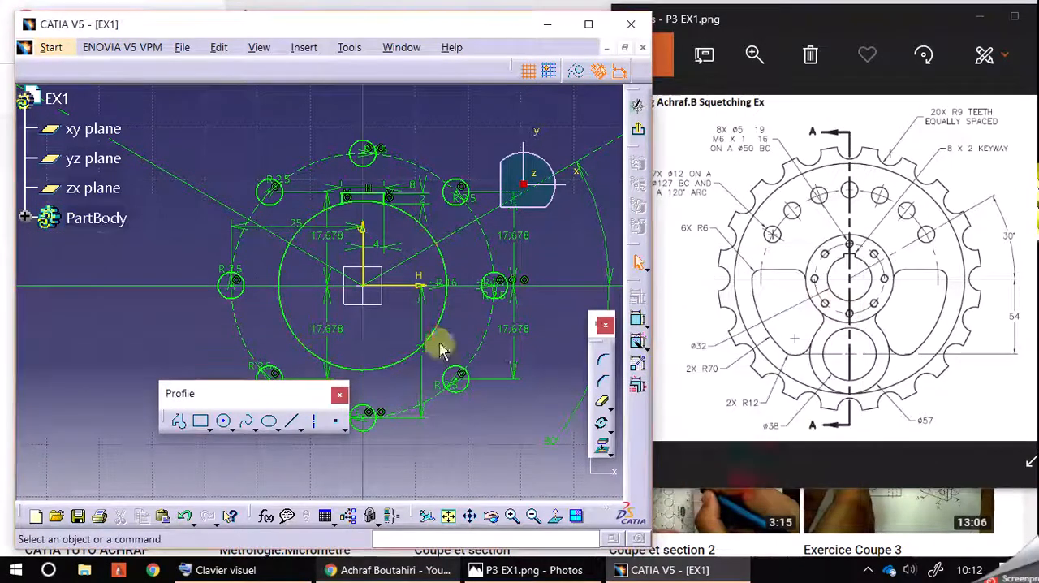
click(605, 403)
click(367, 208)
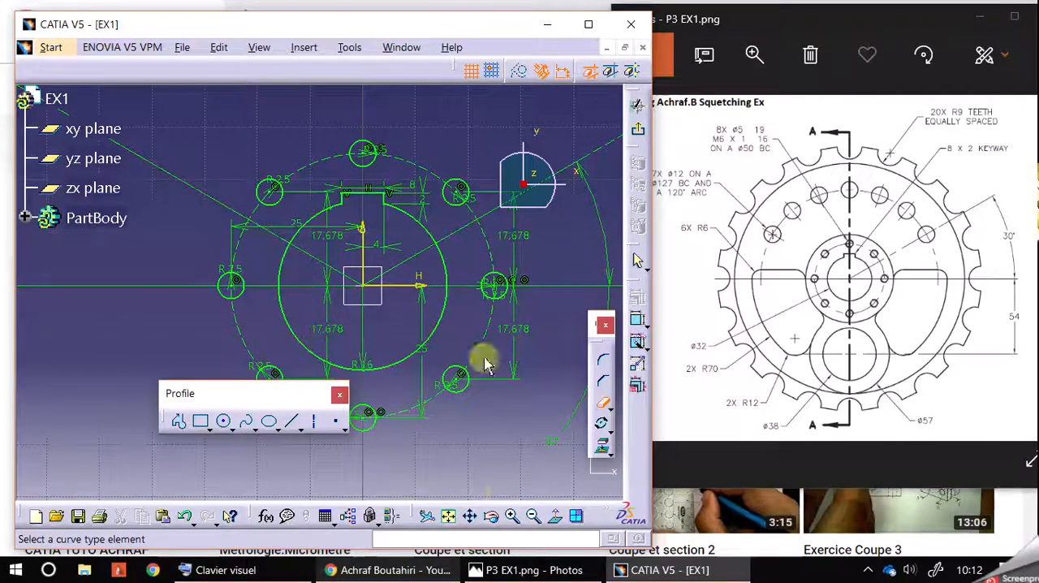
Examine the wheel sketch, the keyed bore and the area below it alongside the reference drawing
click(533, 517)
click(534, 517)
click(534, 517)
click(534, 518)
click(535, 518)
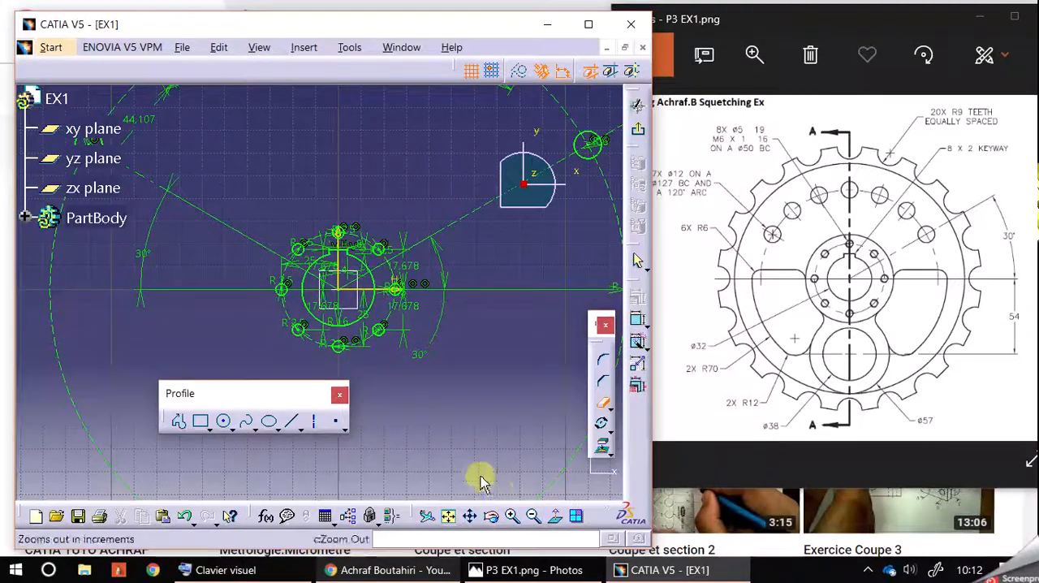
click(512, 517)
click(513, 517)
click(512, 517)
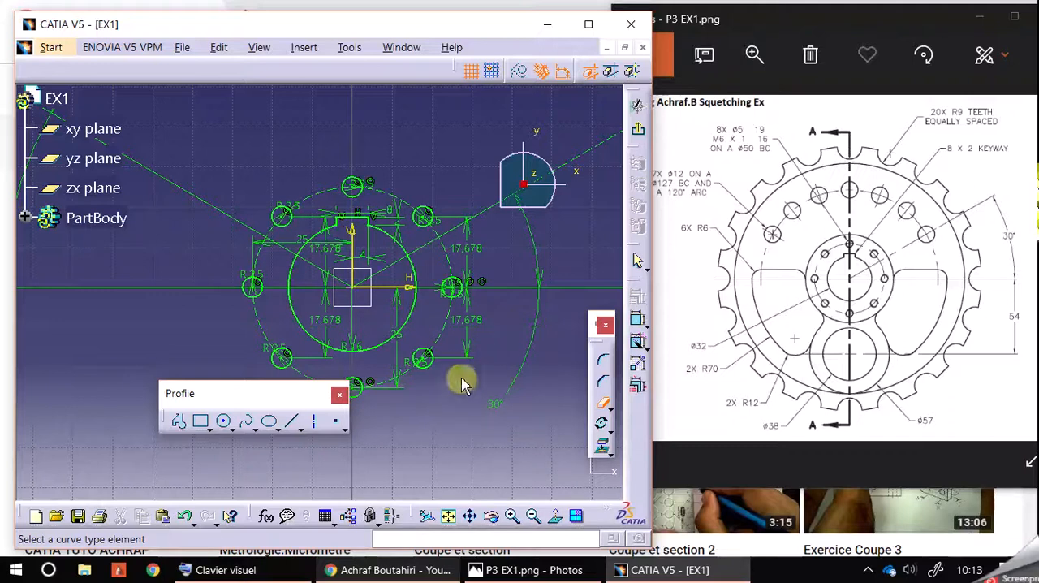
mouse_move(473, 433)
middle_down()
mouse_move(461, 378)
mouse_move(485, 373)
mouse_move(505, 384)
middle_up()
middle_drag(505, 373, 468, 386)
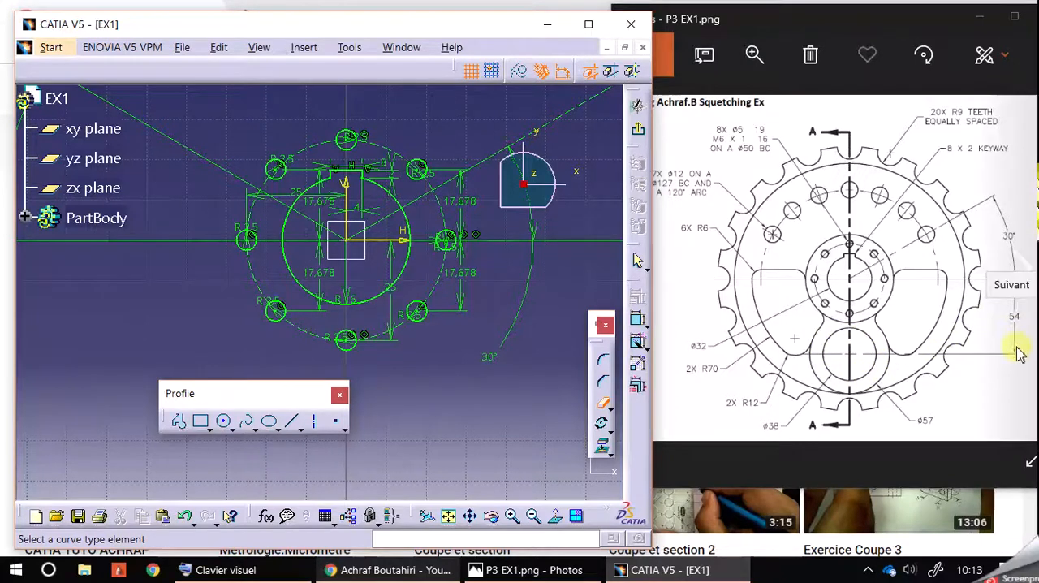
Sketch a horizontal axis line about 95.5 mm long, about 53.7 mm below the H axis and spanning the vertical centreline
middle_drag(479, 413, 435, 311)
click(605, 408)
click(603, 405)
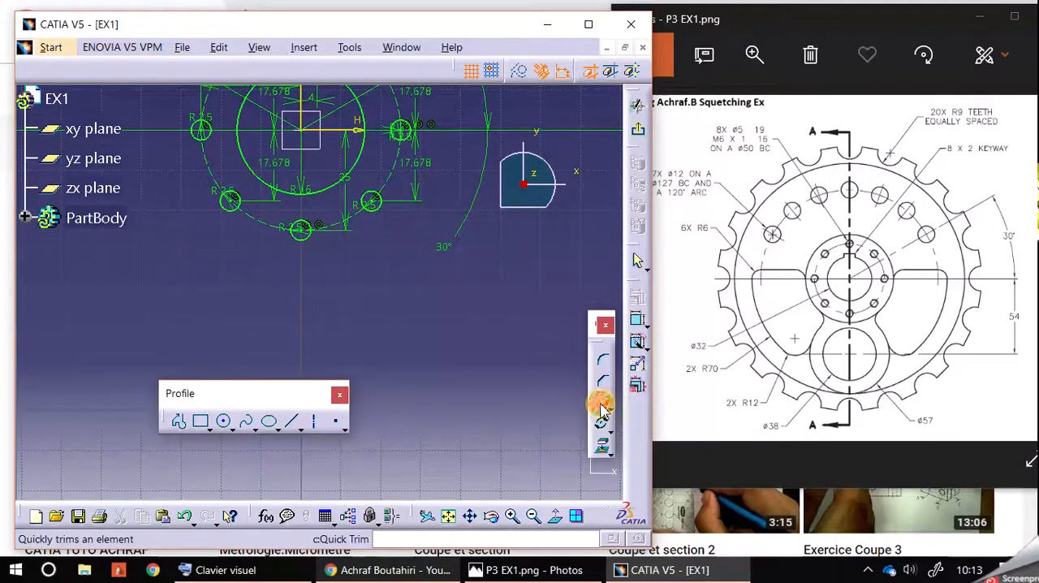
click(316, 422)
click(120, 348)
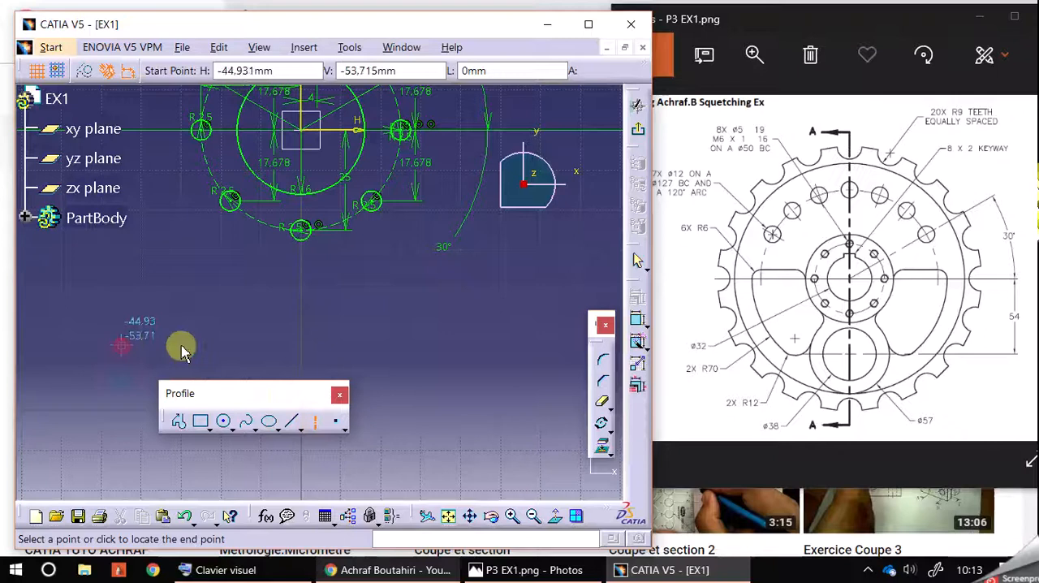
click(507, 349)
Constrain the distance between the H axis and the new horizontal axis line to 54 mm
click(637, 319)
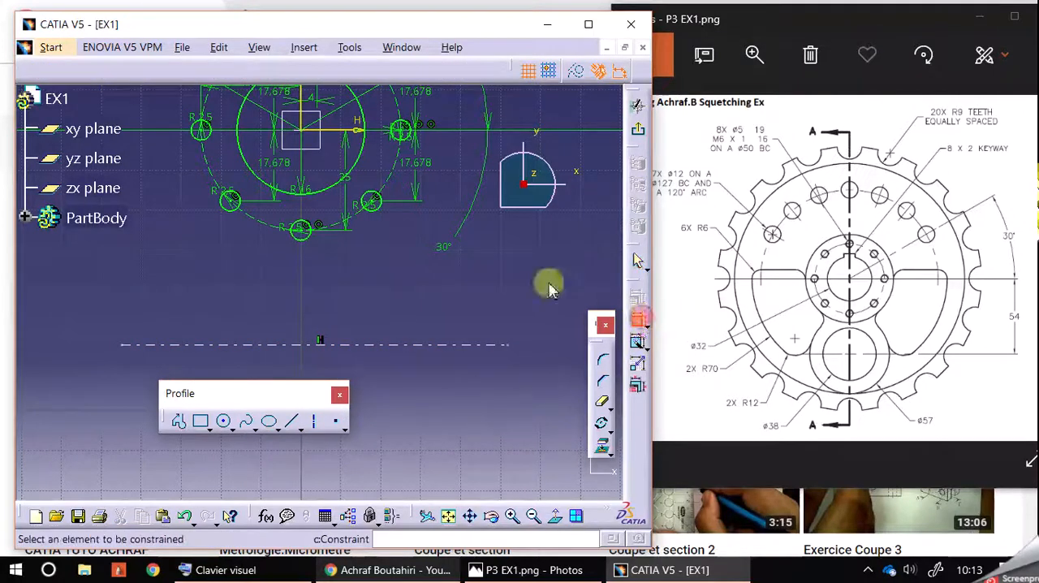
click(358, 132)
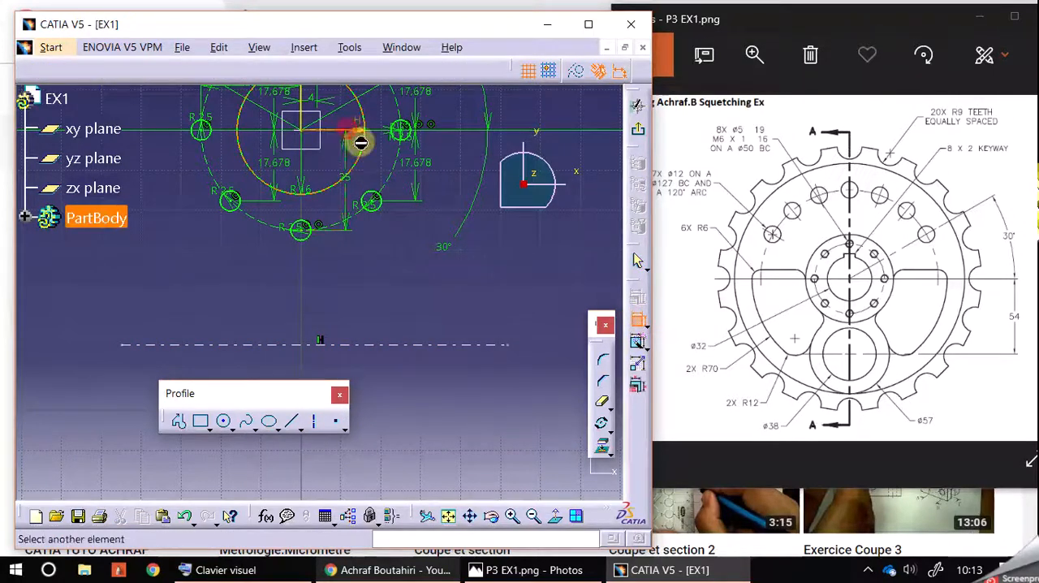
click(436, 345)
click(518, 300)
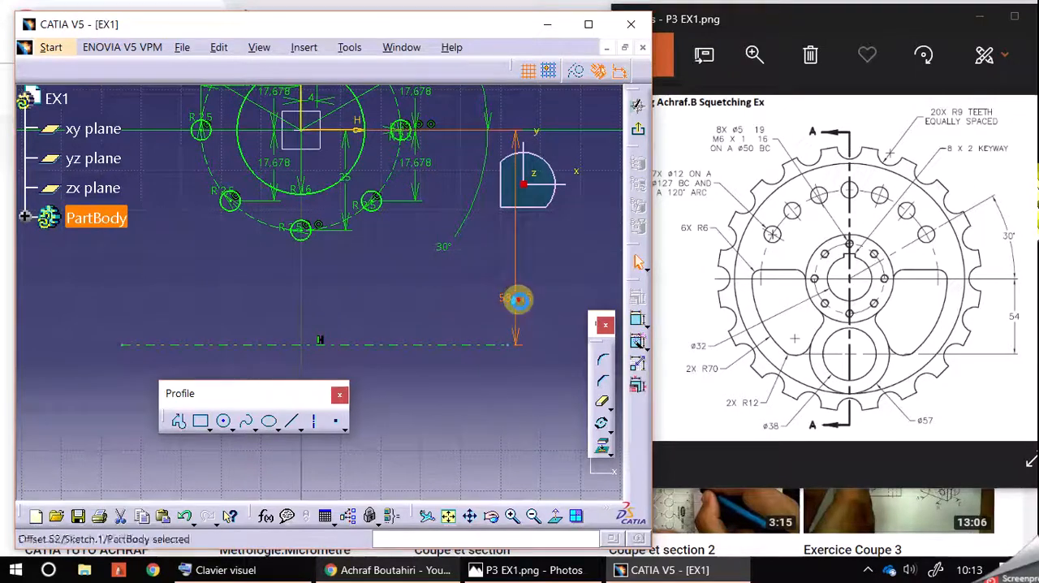
double_click(518, 299)
text(5)
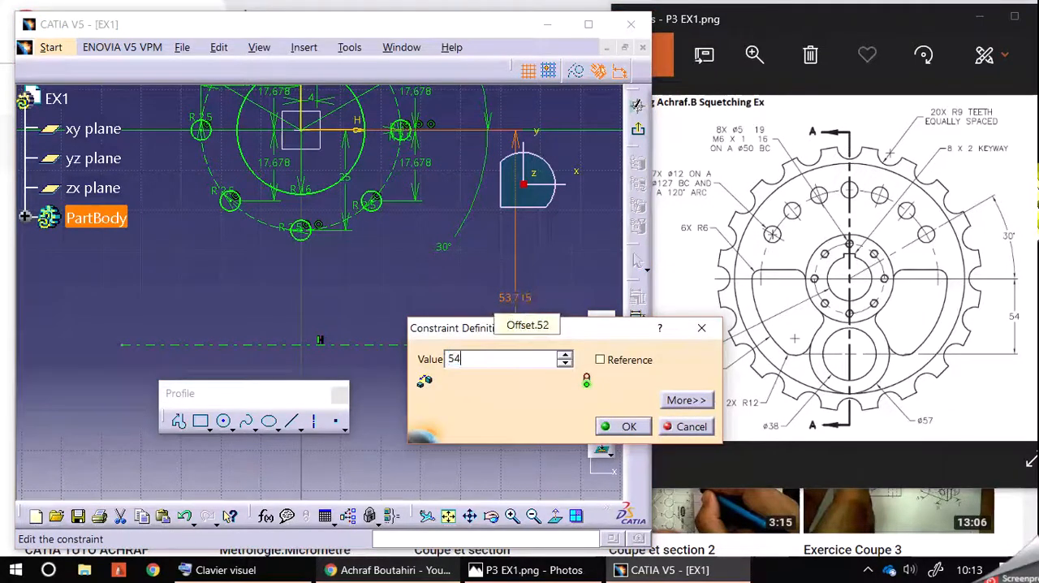
text(4)
key(Return)
click(517, 432)
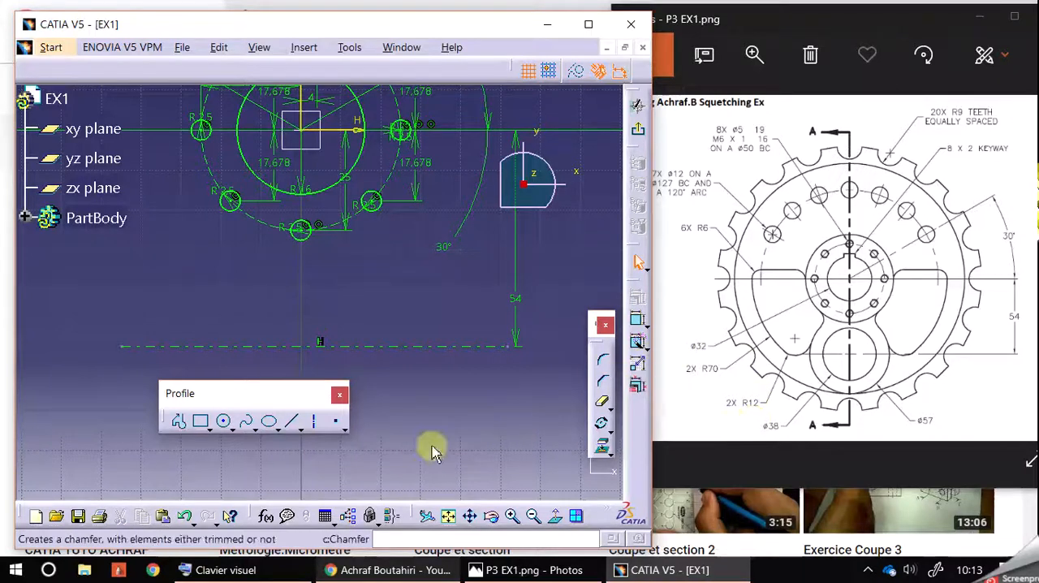
Draw a circle of radius 19 mm centred where the lower horizontal axis line crosses the vertical axis
click(223, 421)
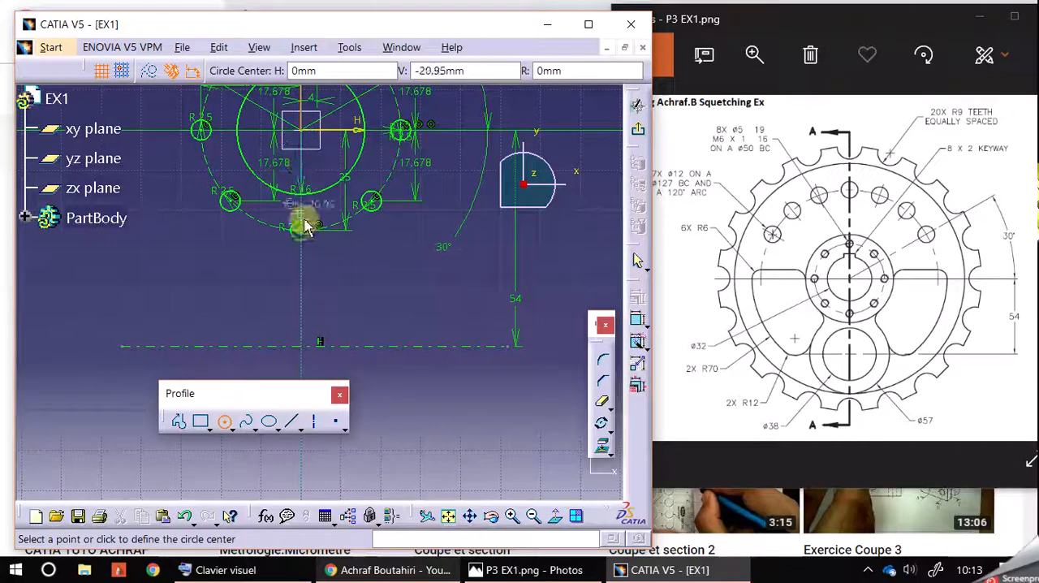
click(301, 345)
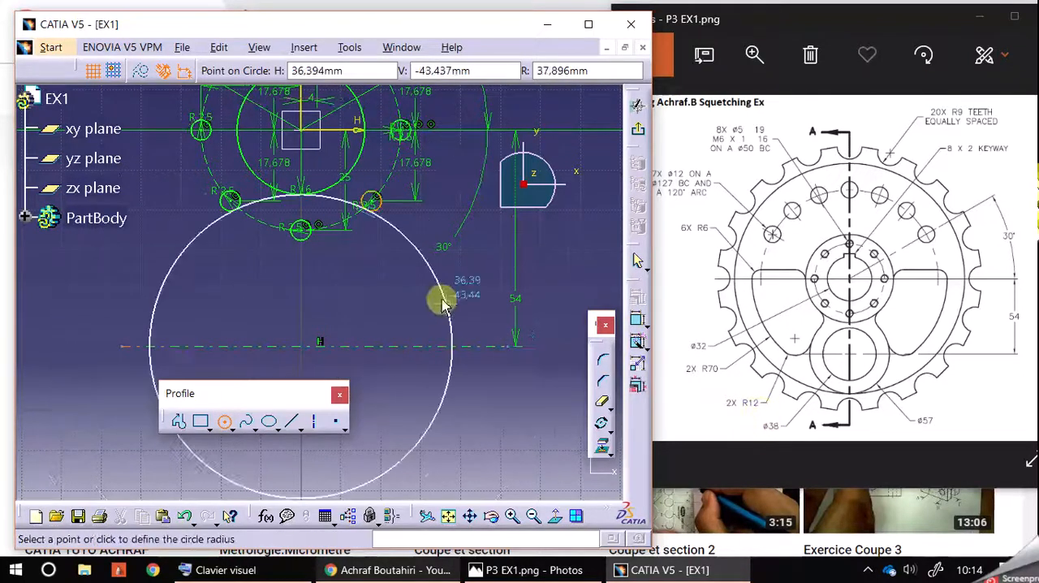
double_click(578, 70)
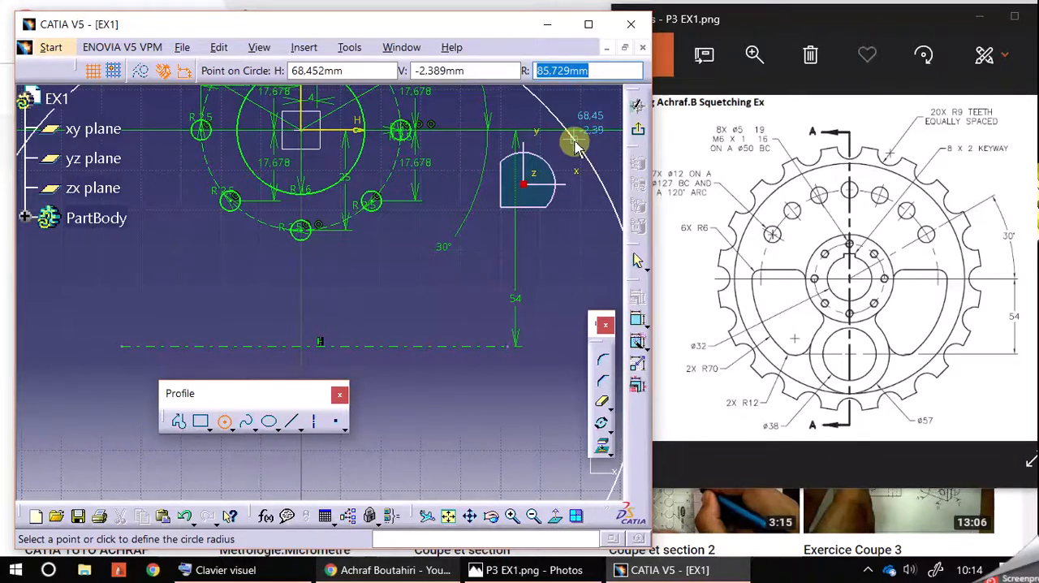
text(19)
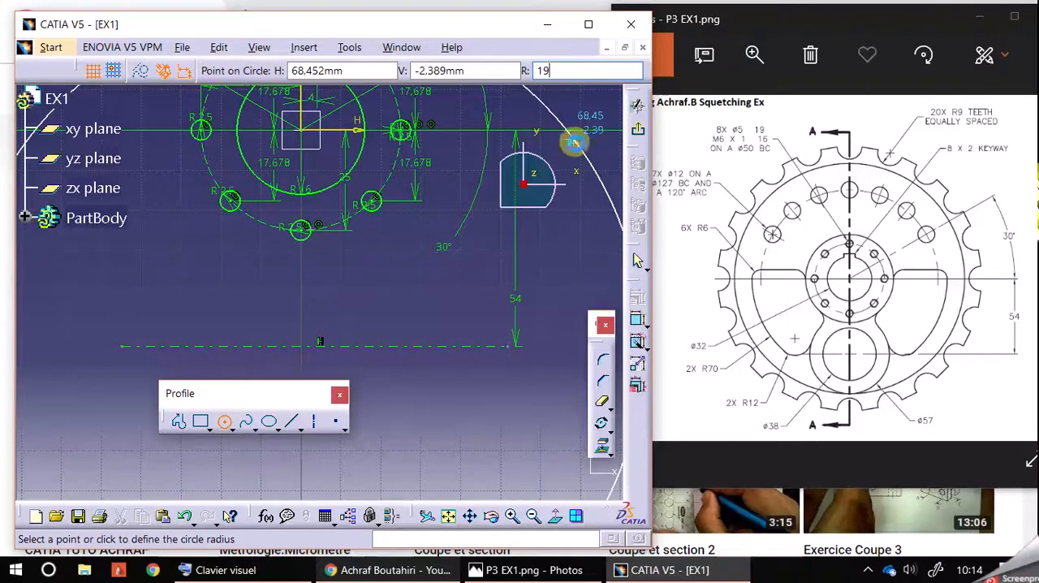
key(Return)
click(414, 383)
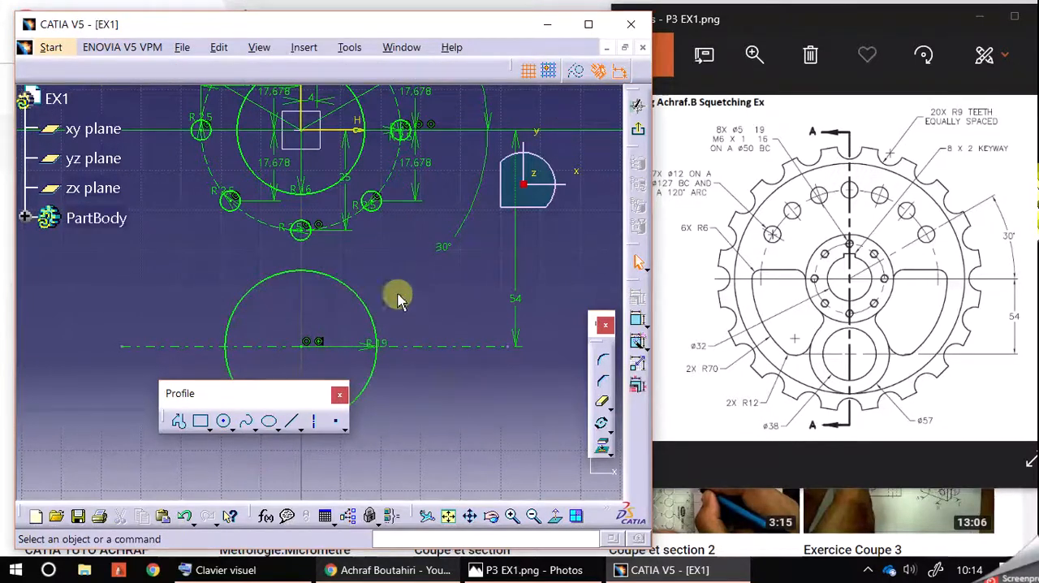
Draw a concentric circle of radius 28.5 mm around the R19 circle
middle_drag(408, 376, 461, 381)
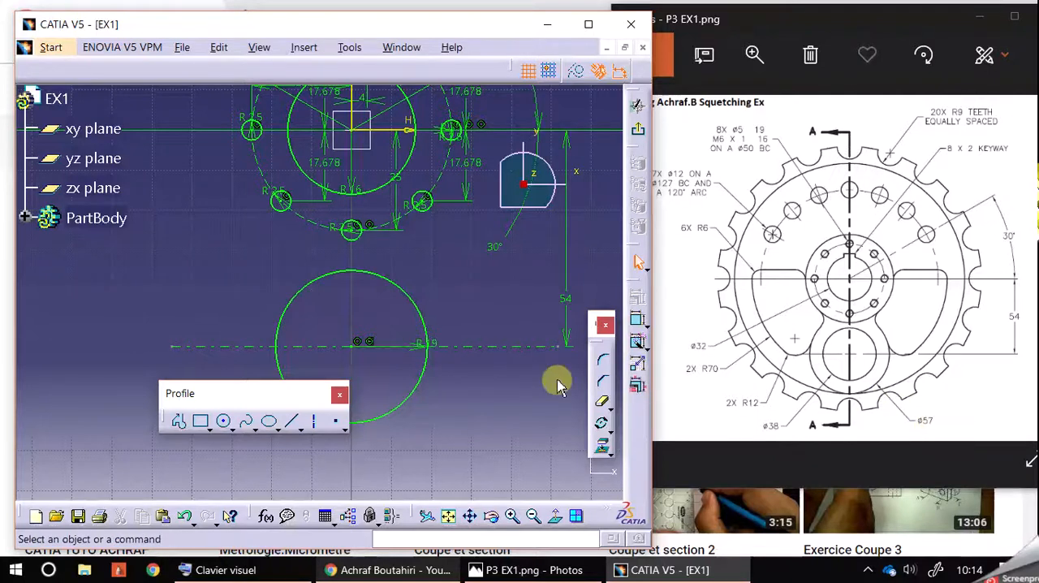
middle_drag(511, 390, 527, 349)
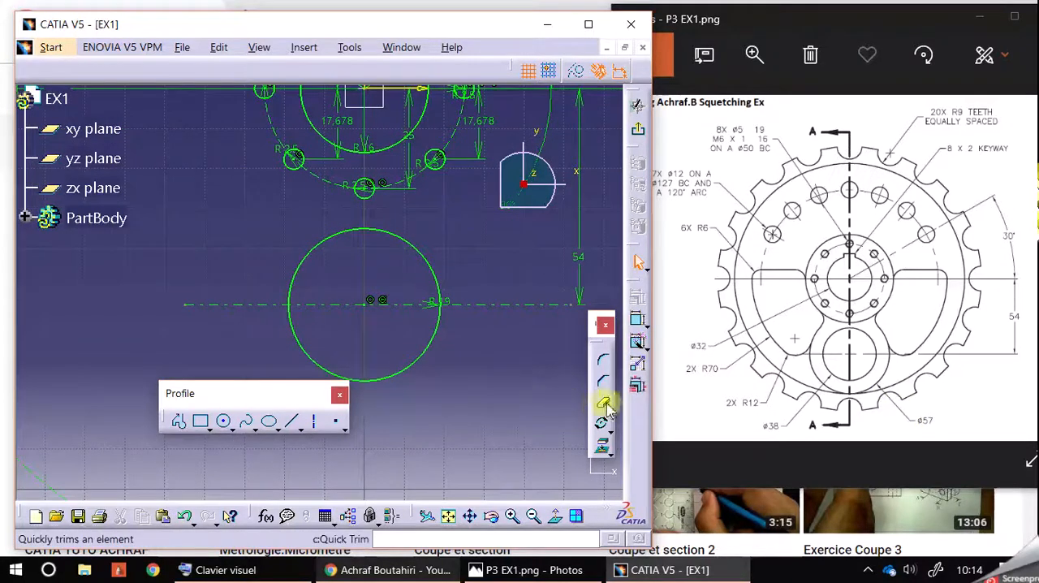
click(225, 420)
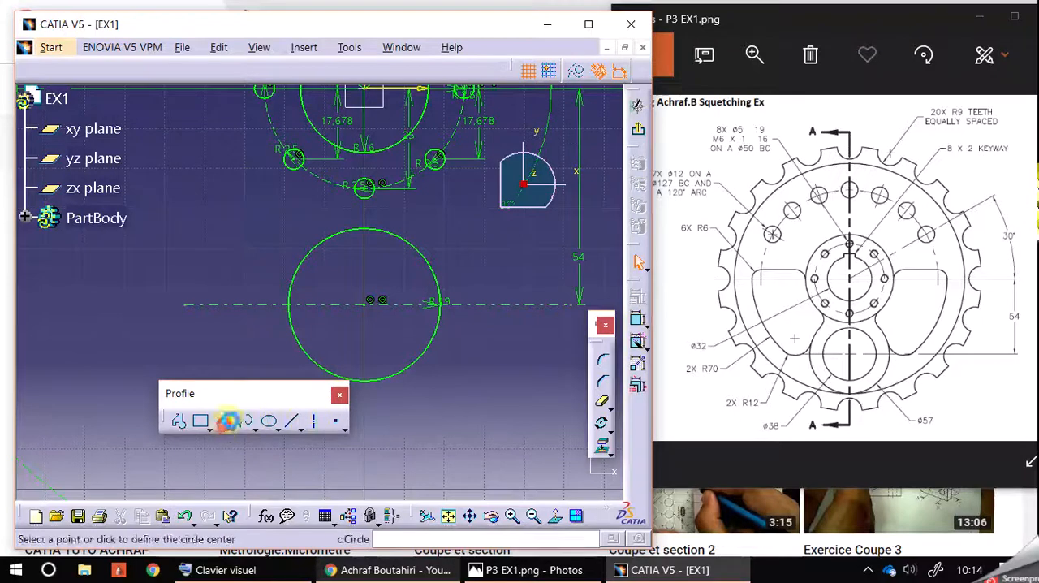
click(371, 306)
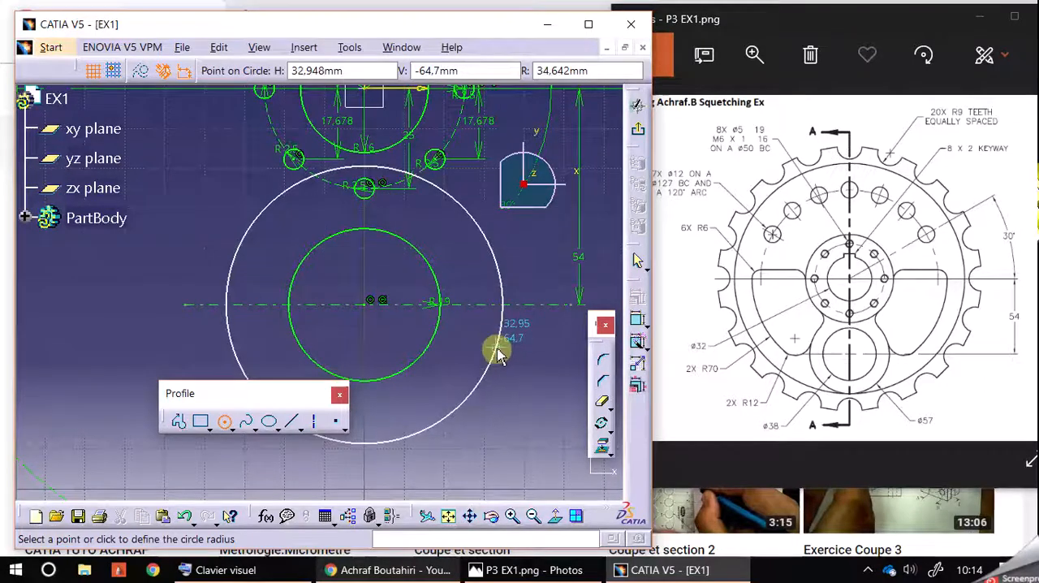
click(560, 70)
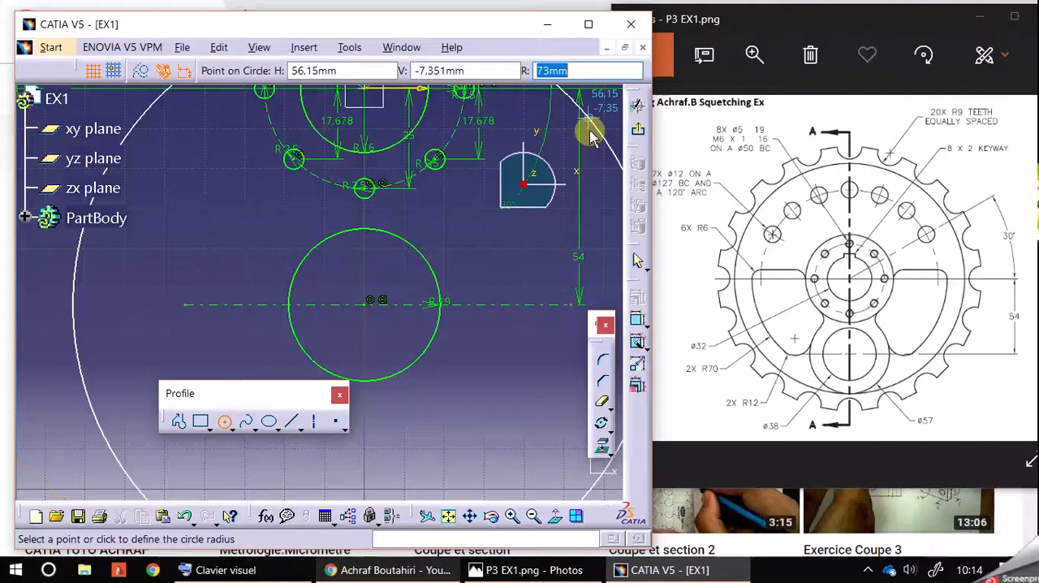
text(28.5)
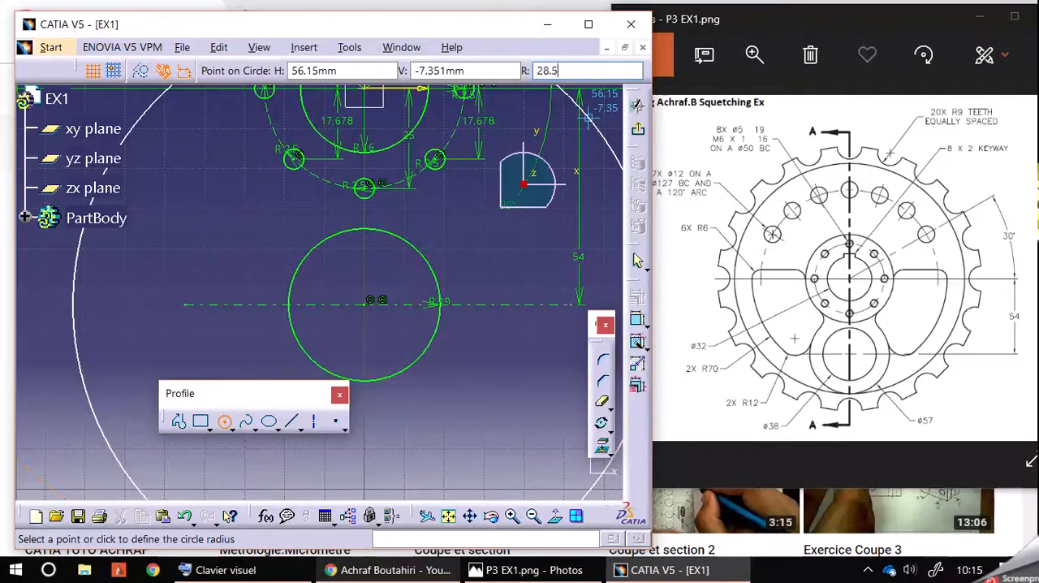
key(Return)
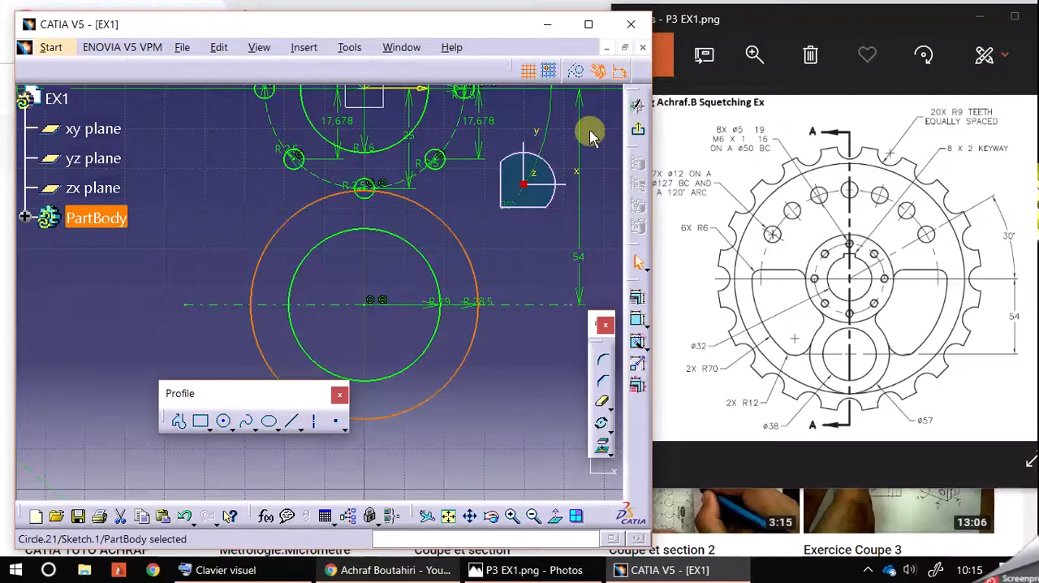
click(517, 367)
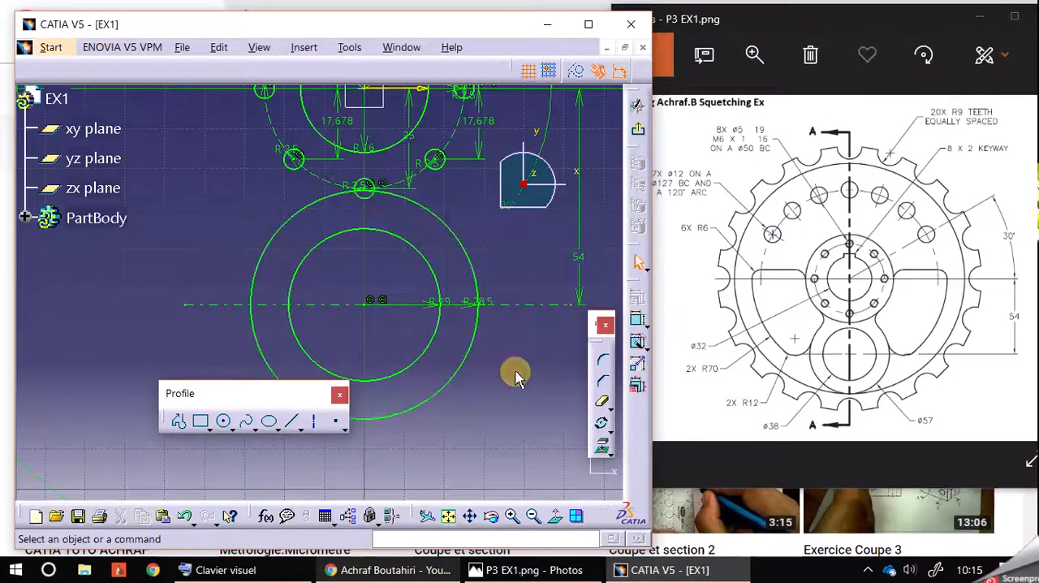
Check the R28.5 circle's definition and its diameter with a temporary radius dimension, and delete that dimension
double_click(466, 366)
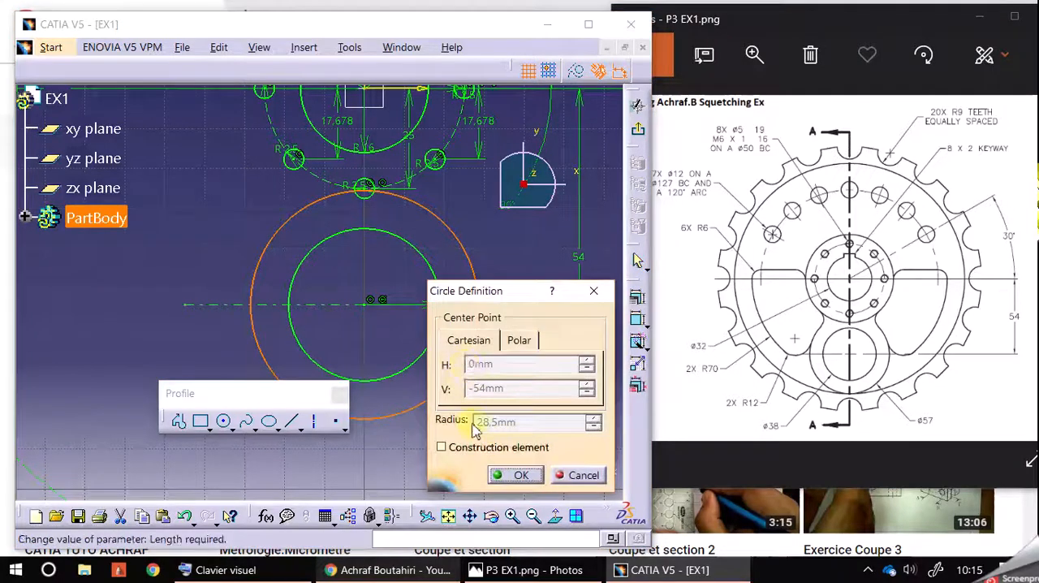
click(597, 294)
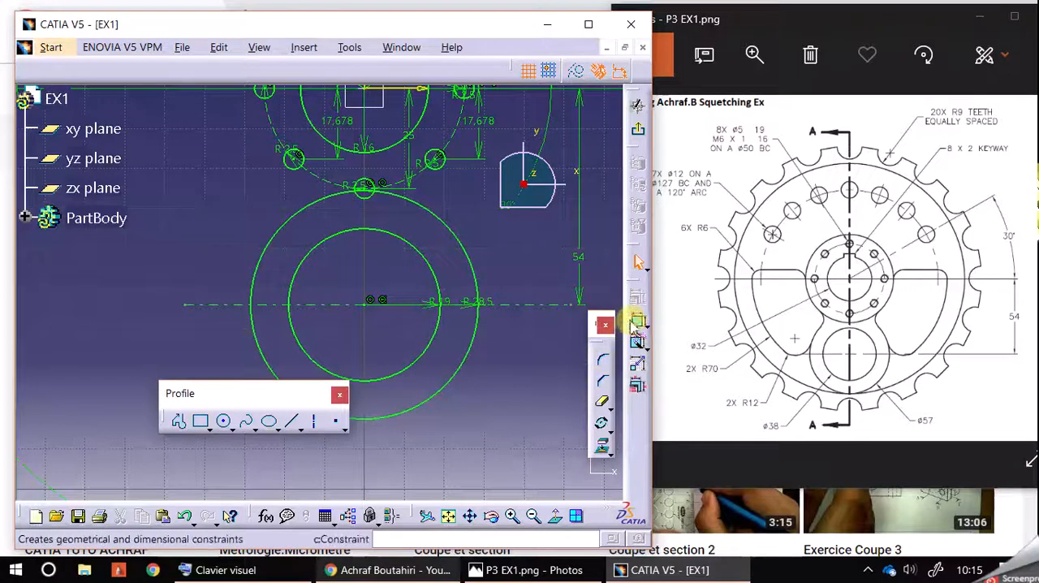
click(464, 359)
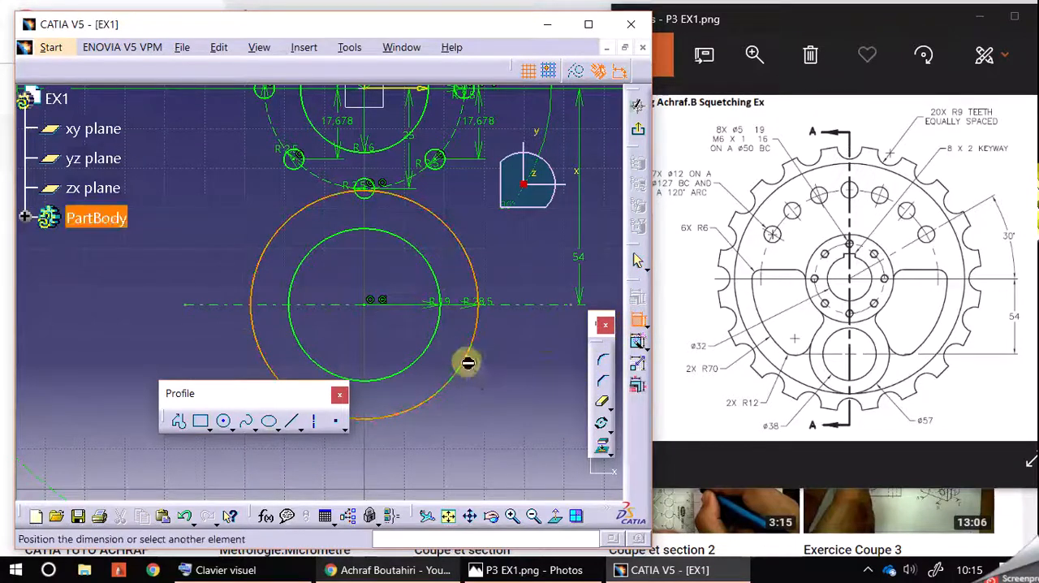
double_click(505, 412)
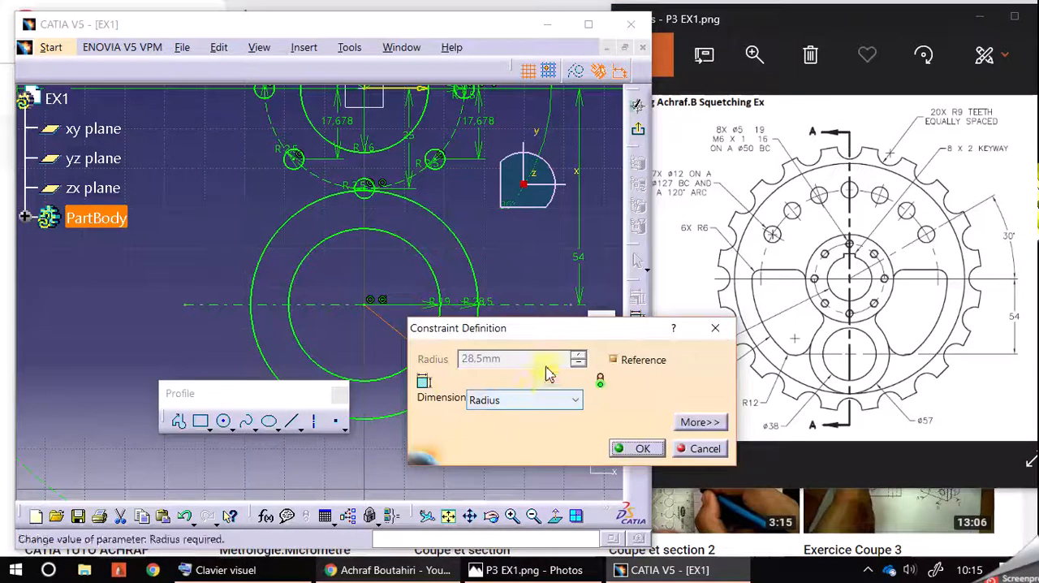
click(524, 400)
click(527, 431)
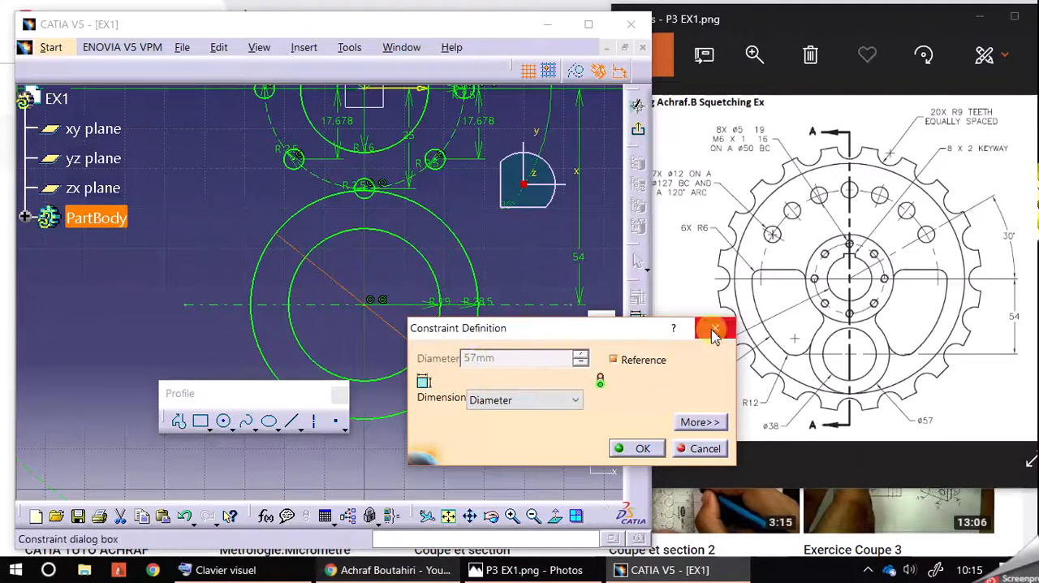
click(714, 328)
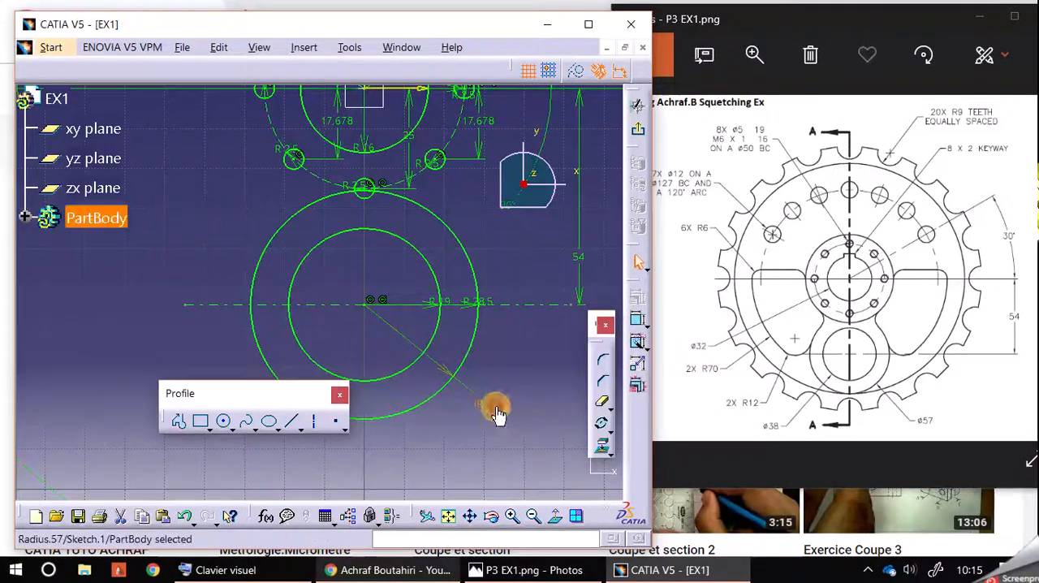
key(Delete)
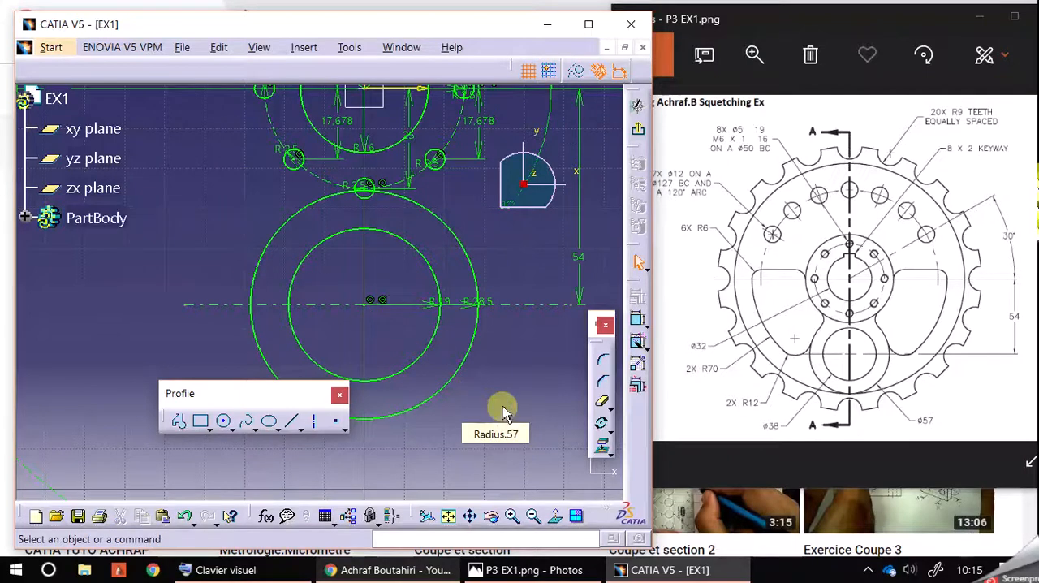
Draw a circle of radius 70 mm centred on the sketch origin
click(511, 516)
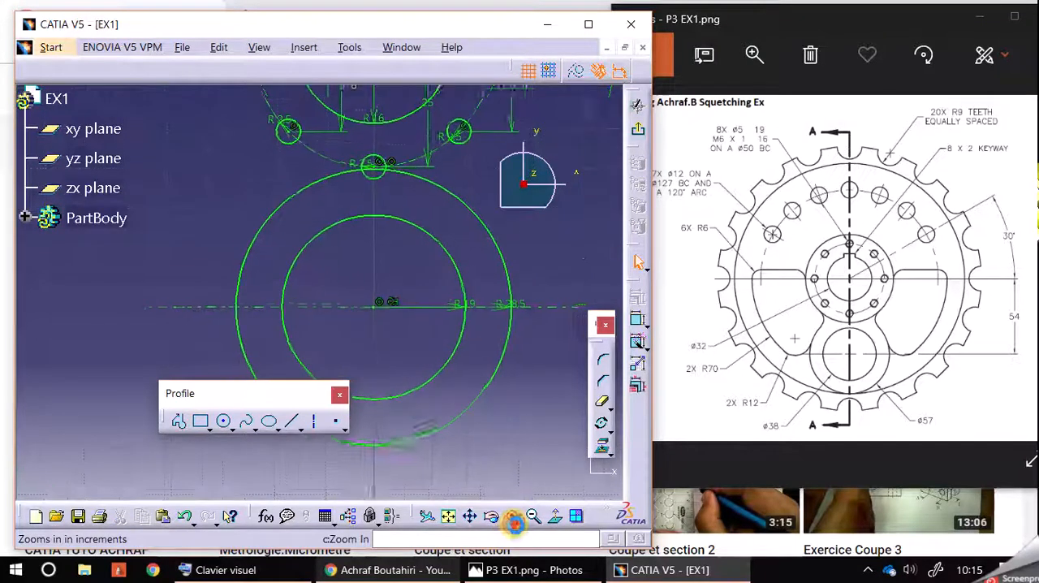
middle_drag(466, 175, 466, 256)
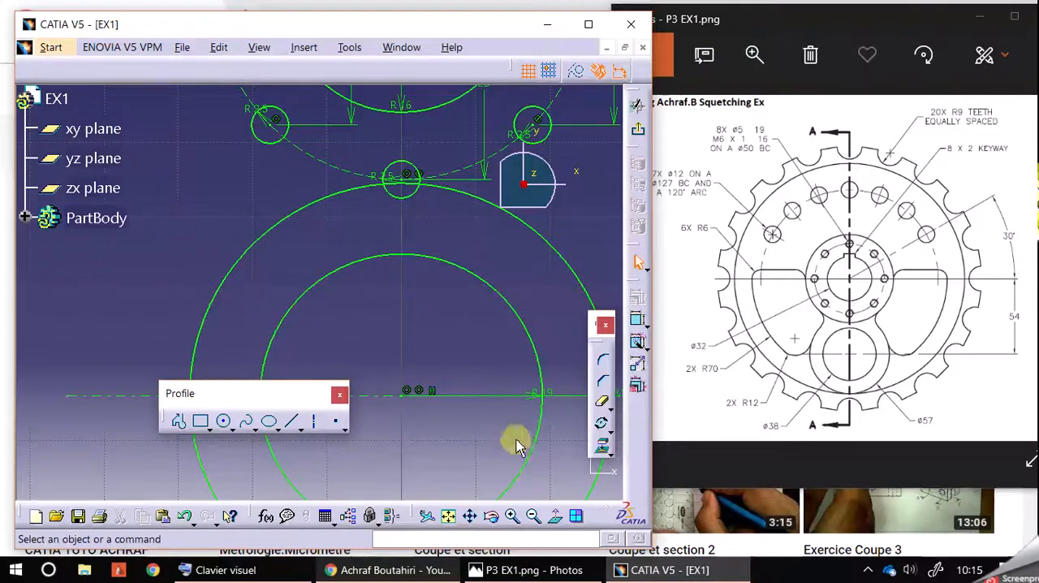
click(533, 516)
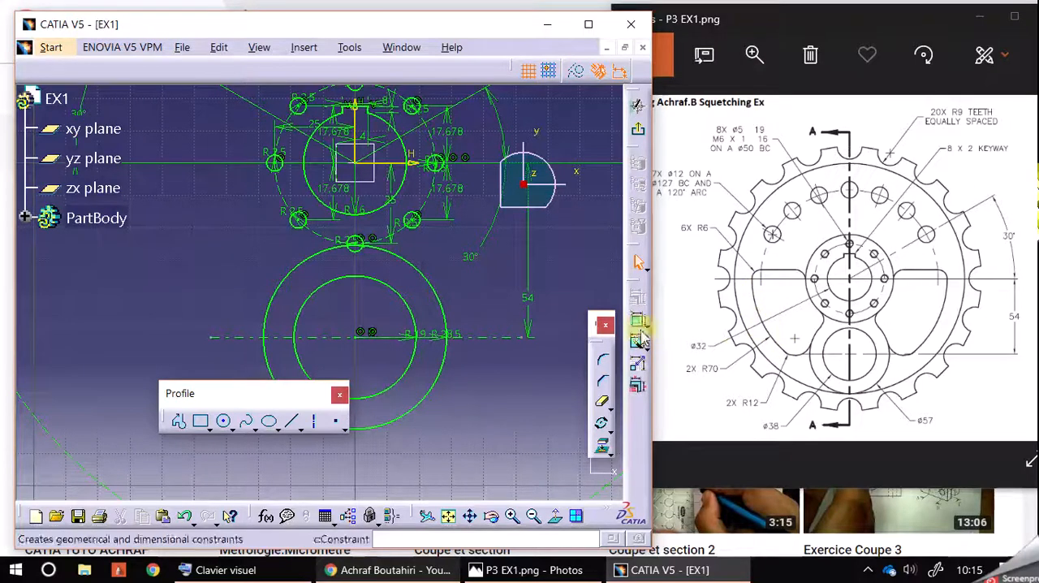
middle_drag(521, 367, 544, 400)
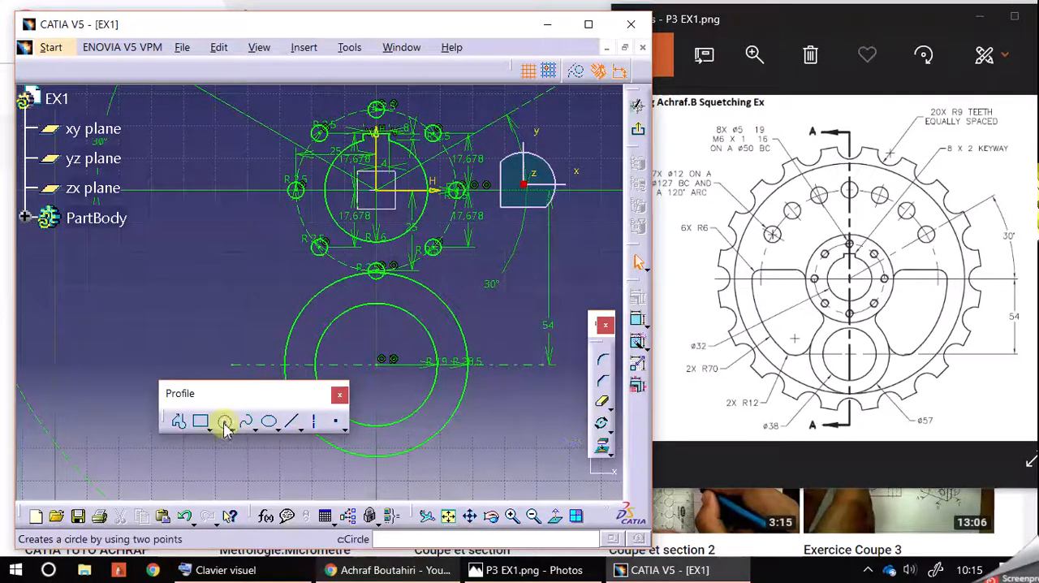
click(224, 422)
click(382, 193)
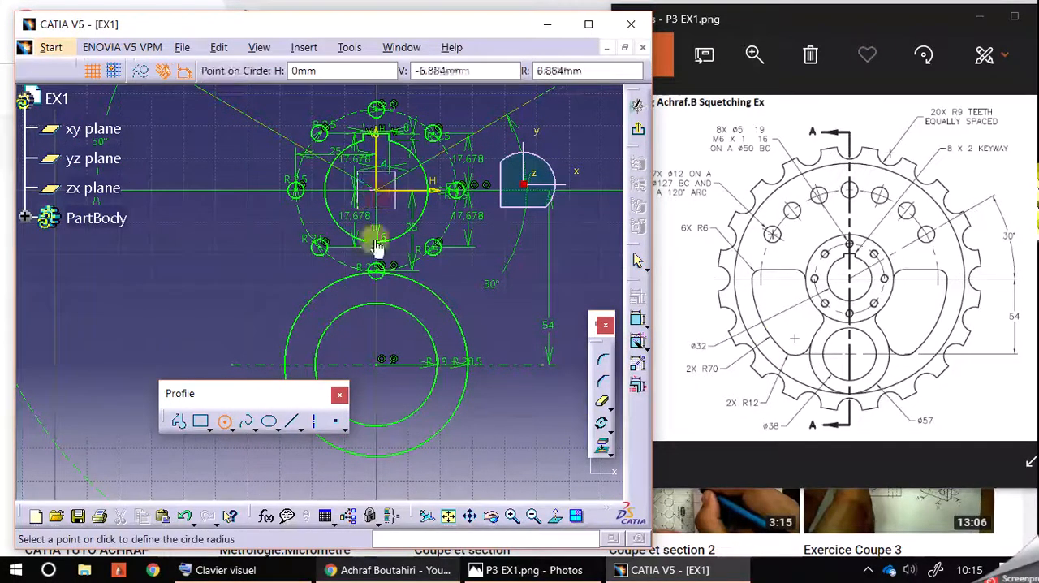
click(560, 71)
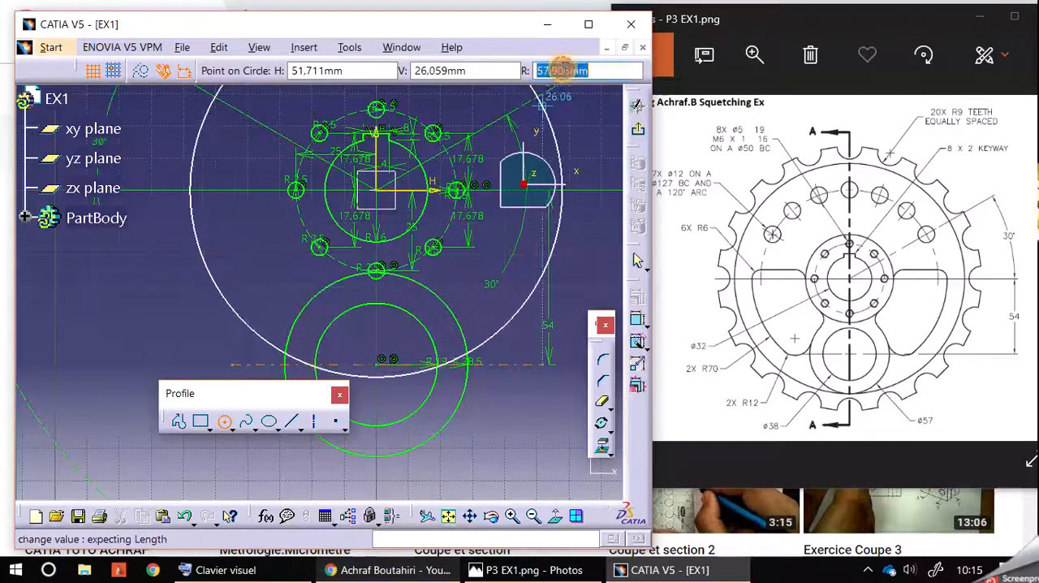
text(70)
key(Return)
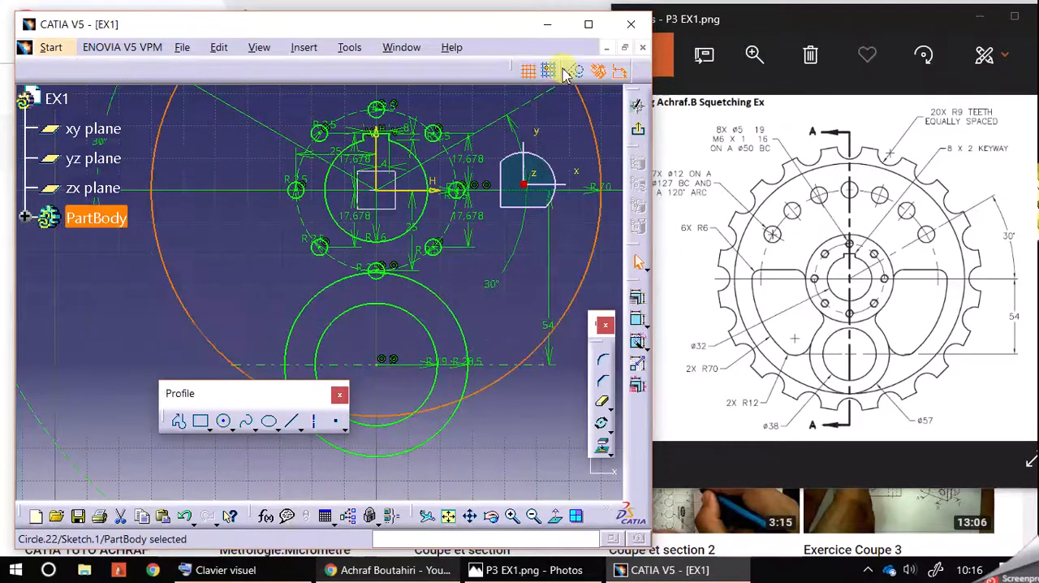
click(537, 410)
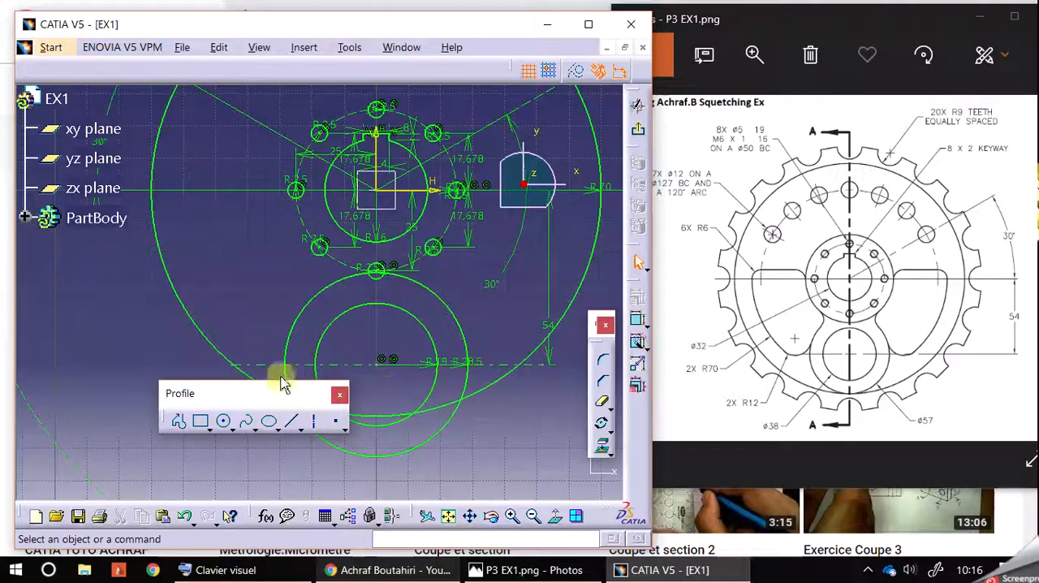
Draw a circle of about 6.4 mm radius inside the R70 circle, to the left of the R28.5 boss circle
middle_drag(203, 289, 186, 246)
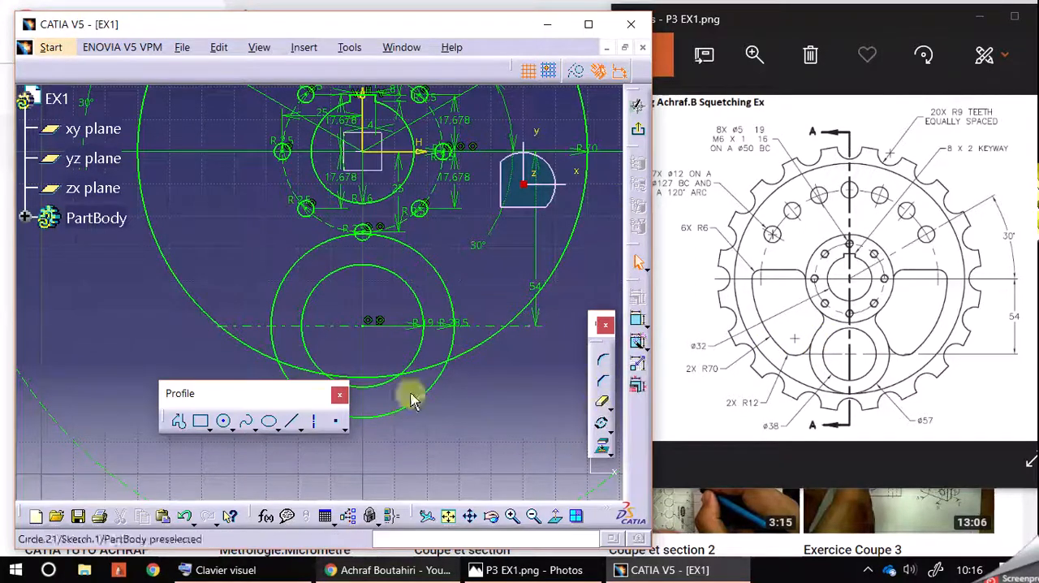
click(224, 420)
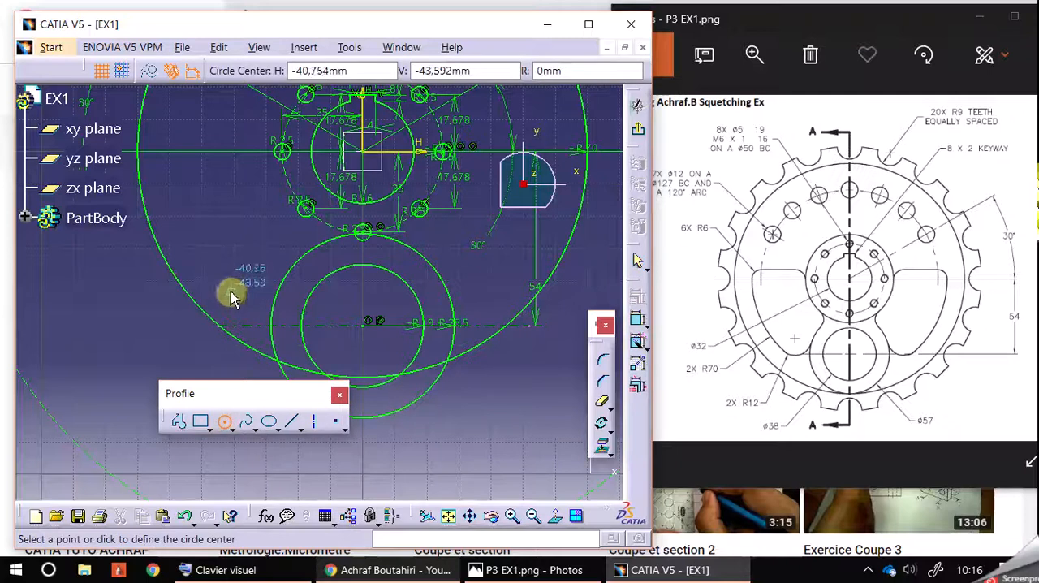
click(234, 296)
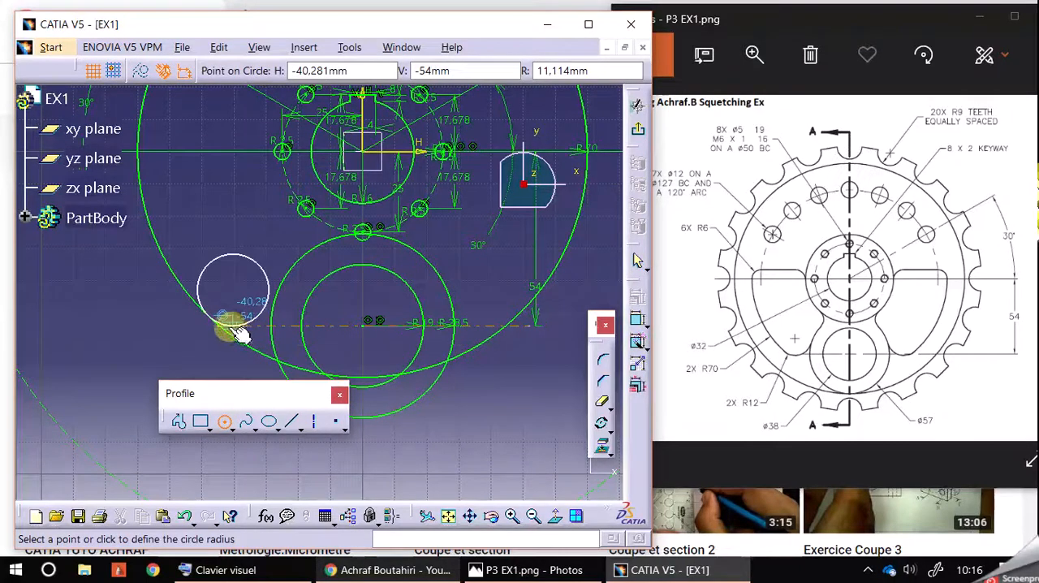
click(237, 310)
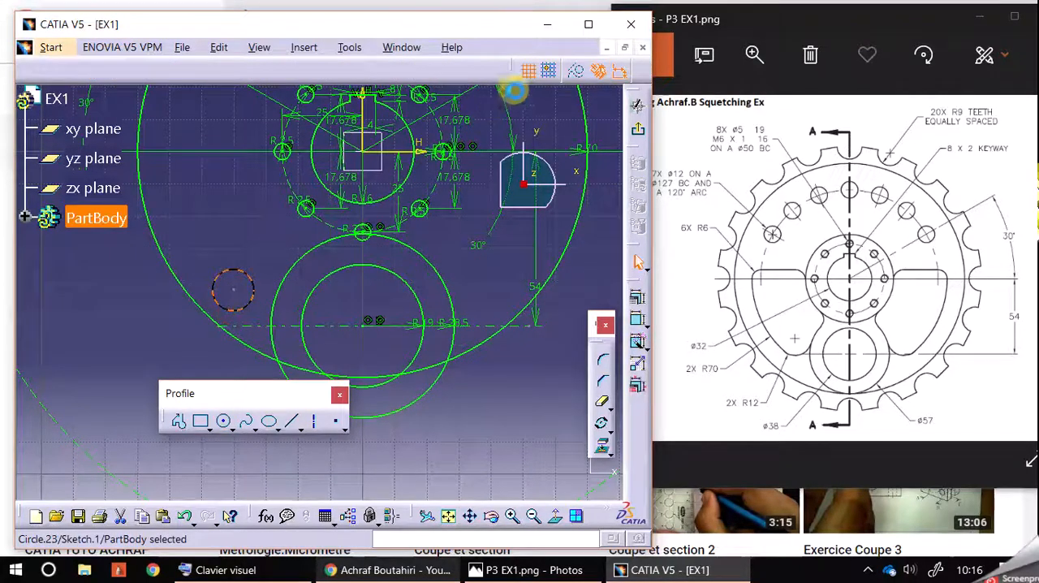
double_click(252, 287)
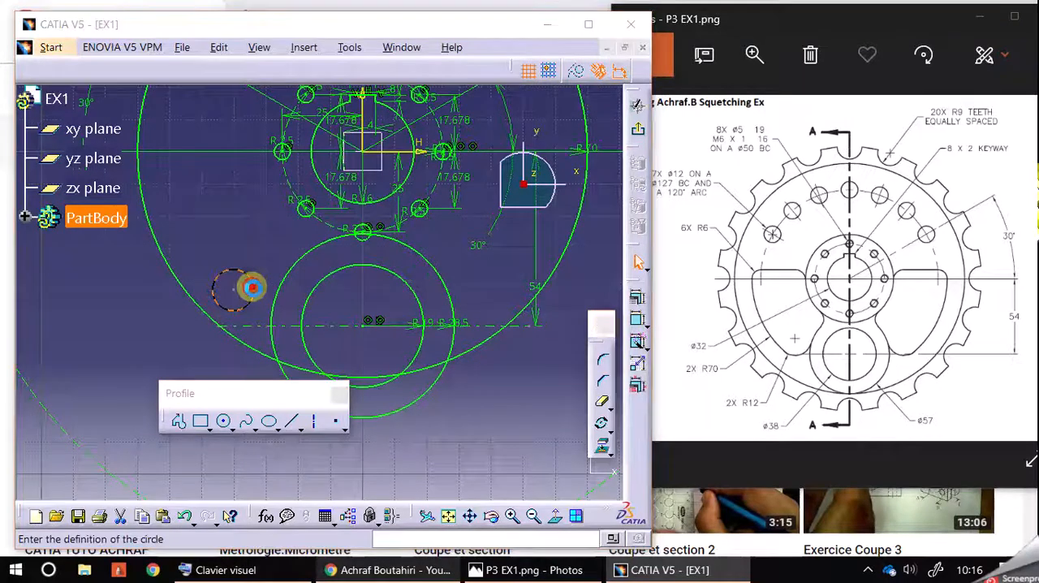
click(597, 290)
Dimension the new circle beside the boss by radius and set it to 12 mm
click(639, 323)
click(248, 276)
click(263, 241)
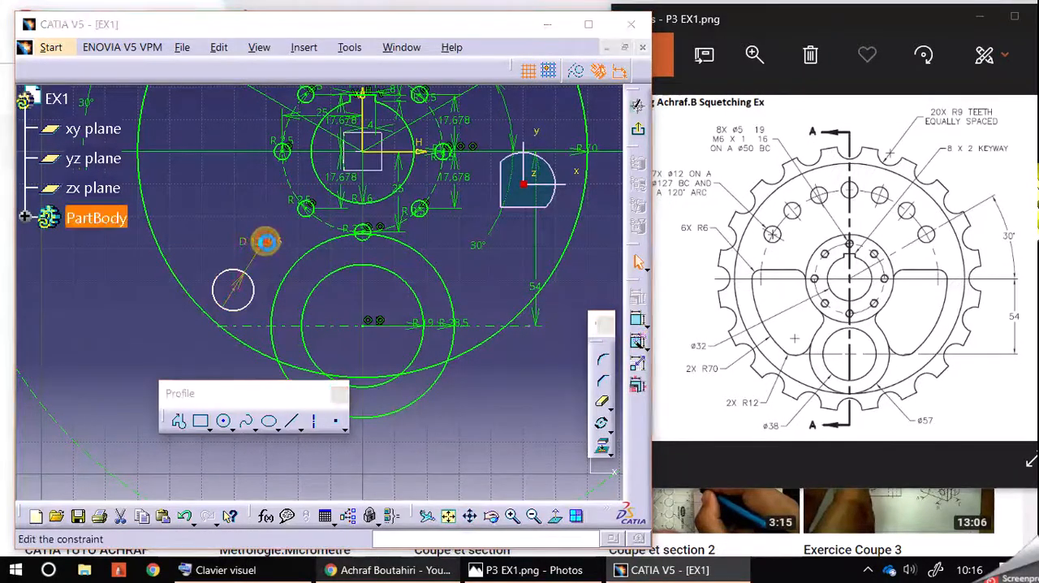
double_click(265, 241)
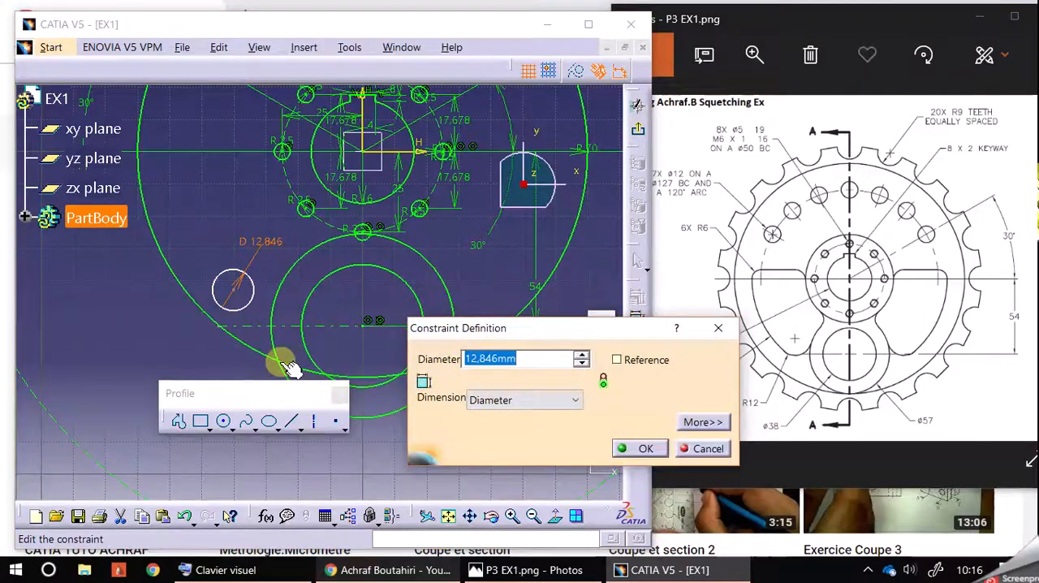
click(528, 401)
click(528, 419)
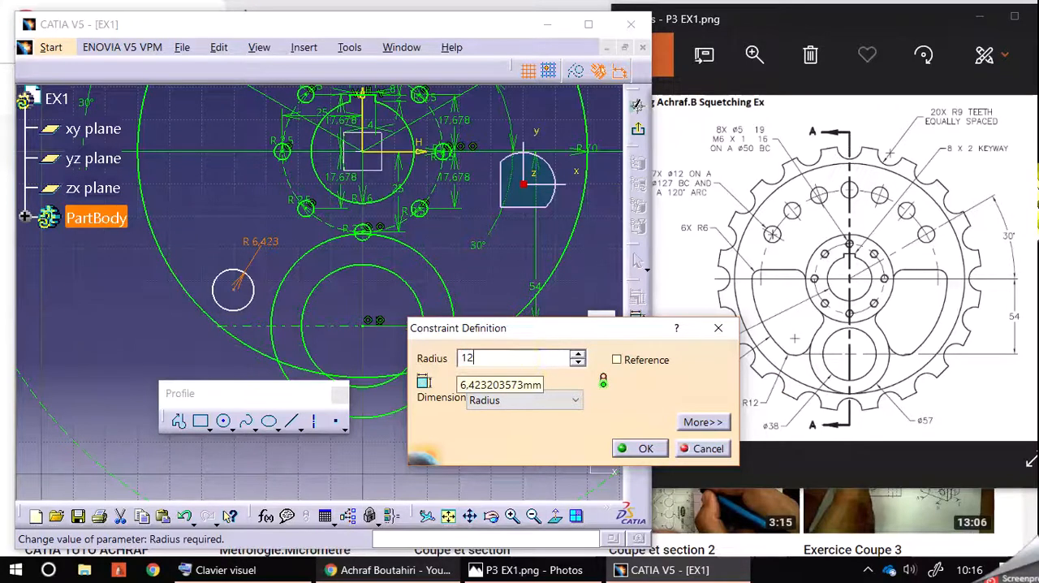
text(2)
click(629, 447)
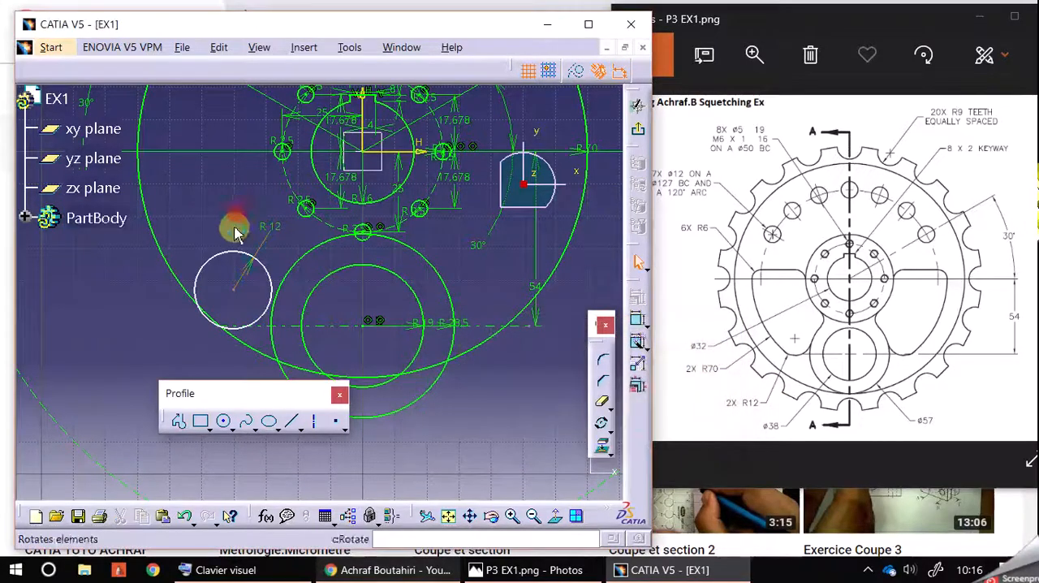
Reposition the R12 circle near the lower-left edge of the R70 circle and constrain the two circles tangent
drag(238, 290, 229, 282)
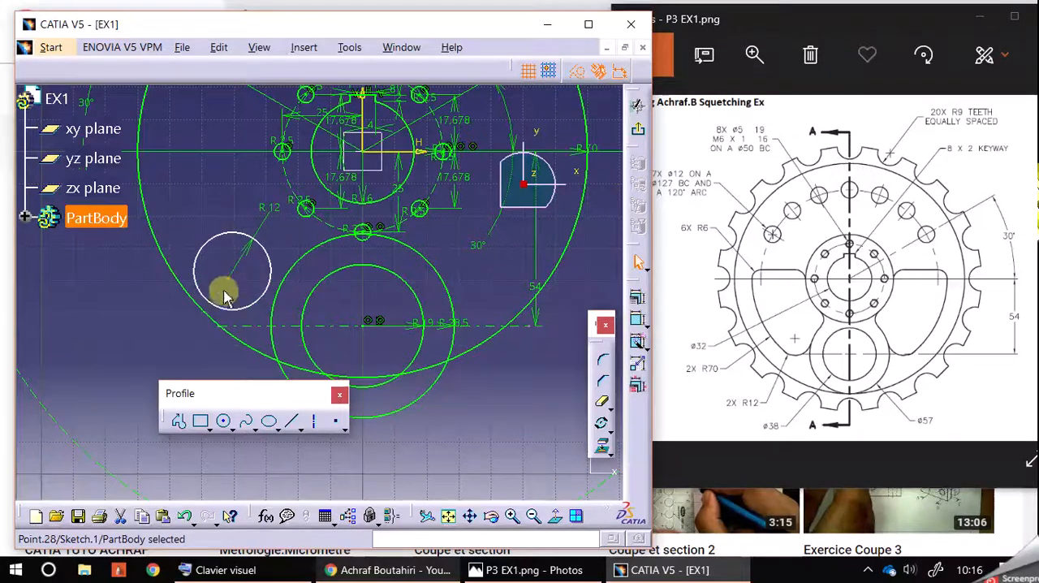
click(202, 302)
ctrl+click(203, 295)
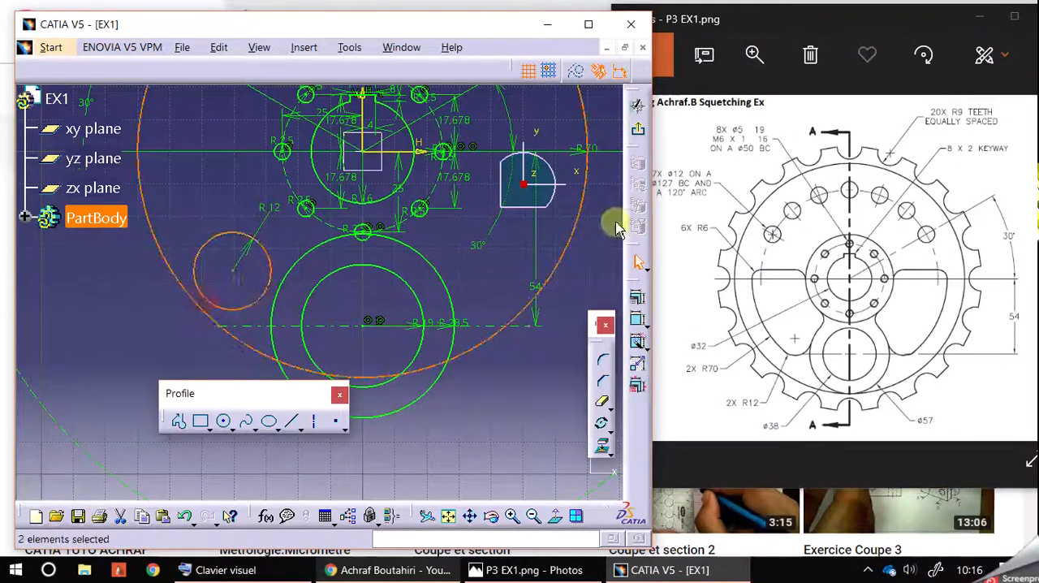
click(637, 298)
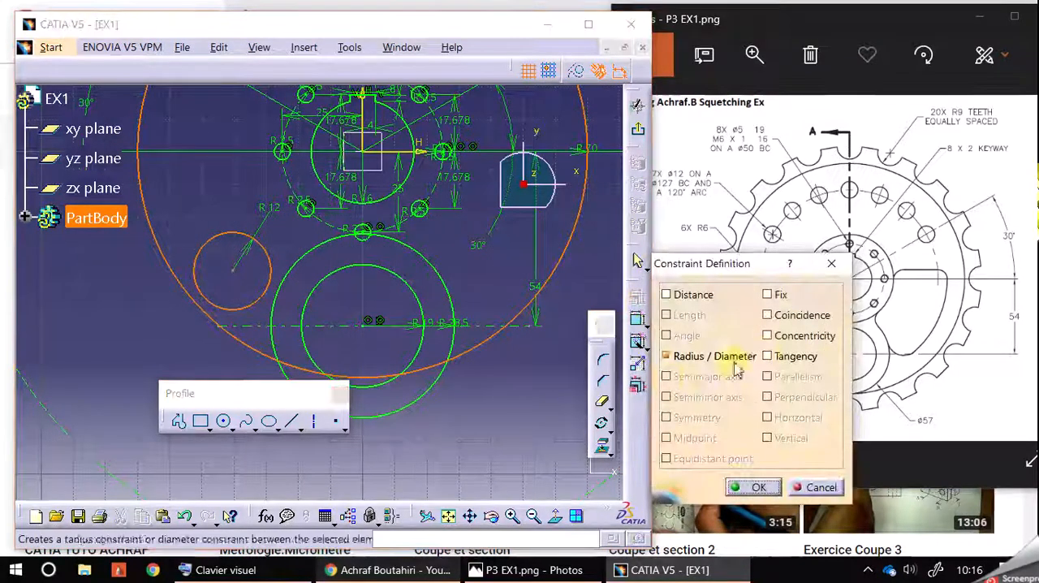
click(767, 355)
click(750, 486)
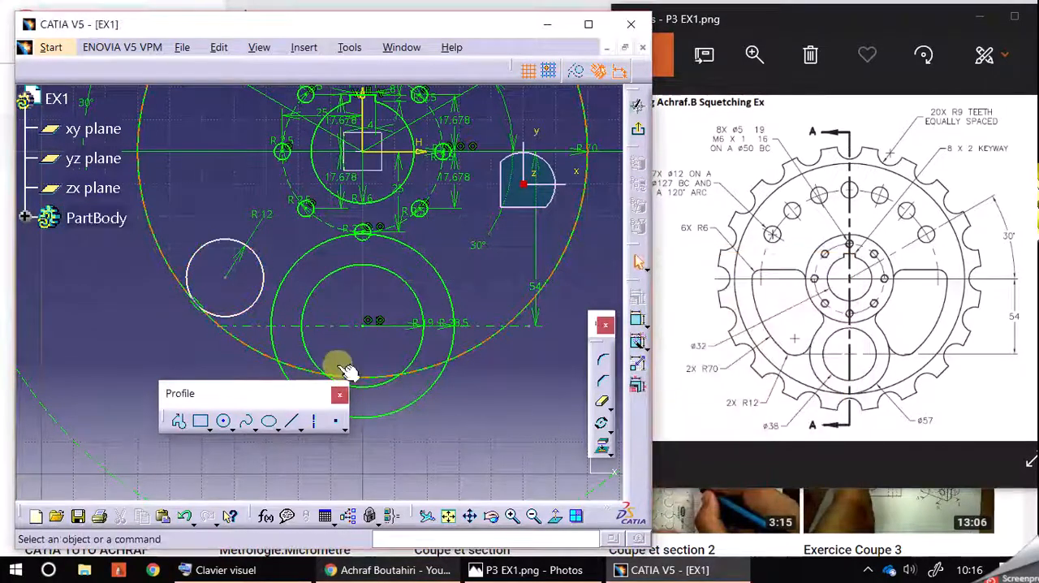
Add a tangency constraint between the R12 circle and the R28.5 boss circle
click(281, 306)
ctrl+click(250, 299)
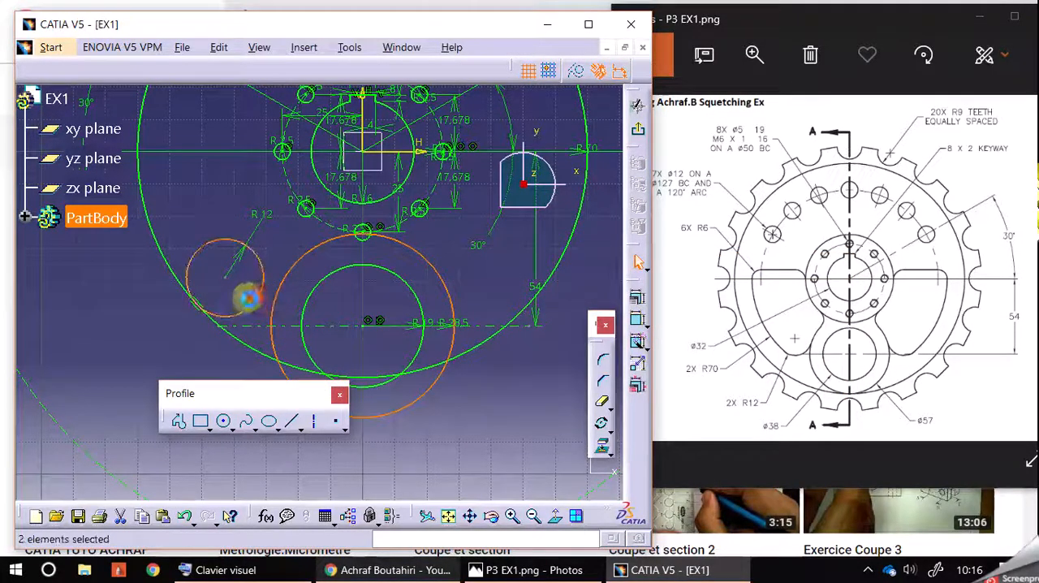
click(639, 317)
click(771, 359)
click(759, 487)
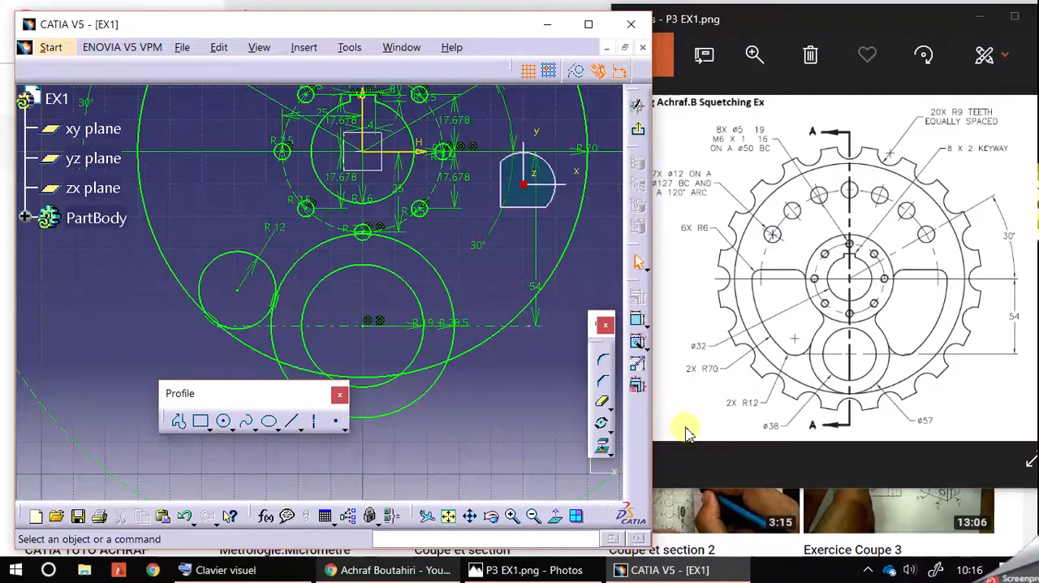
Draw a circle of about 6 mm radius centred on the horizontal axis, touching the inside left of the R70 circle
middle_drag(257, 211, 297, 285)
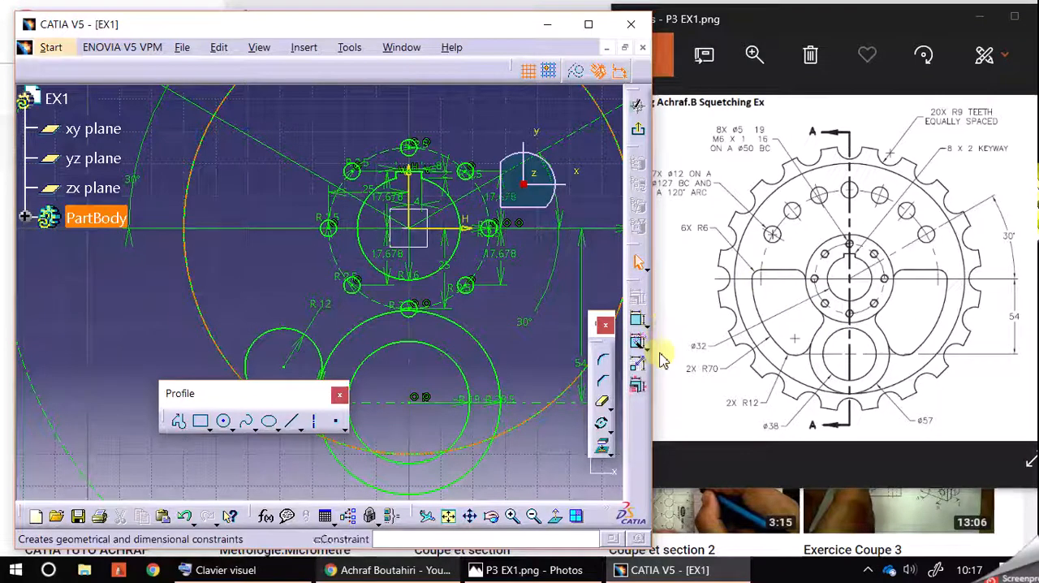
click(225, 421)
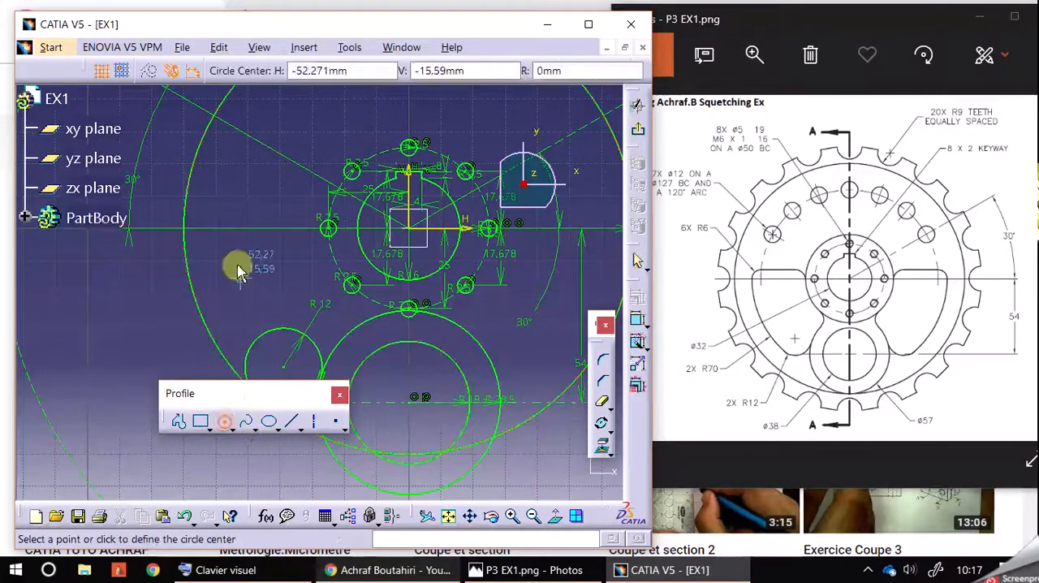
click(204, 228)
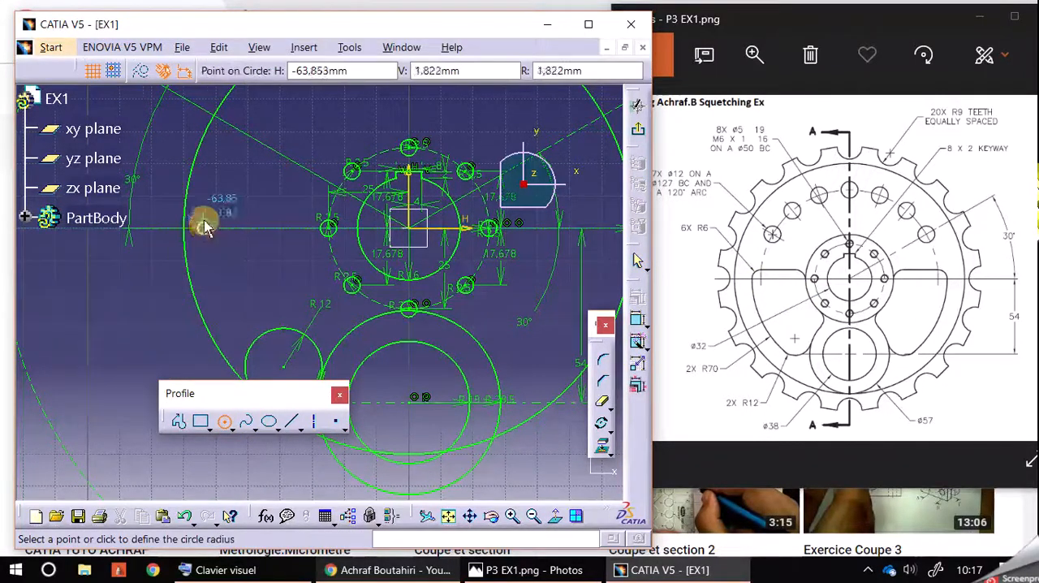
click(209, 221)
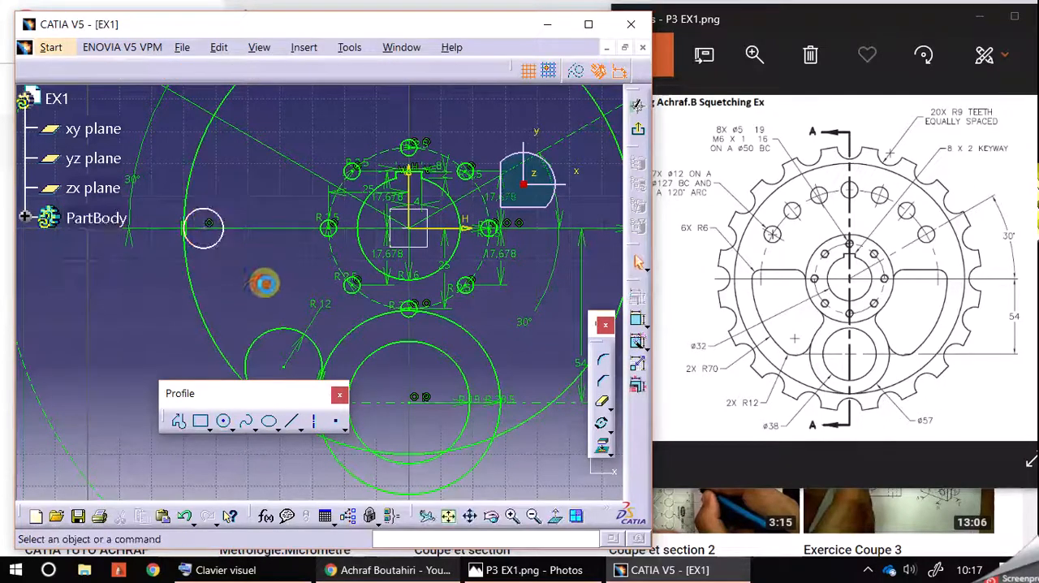
Dimension the radius of the small circle touching the R70 circle at 6 mm
click(637, 319)
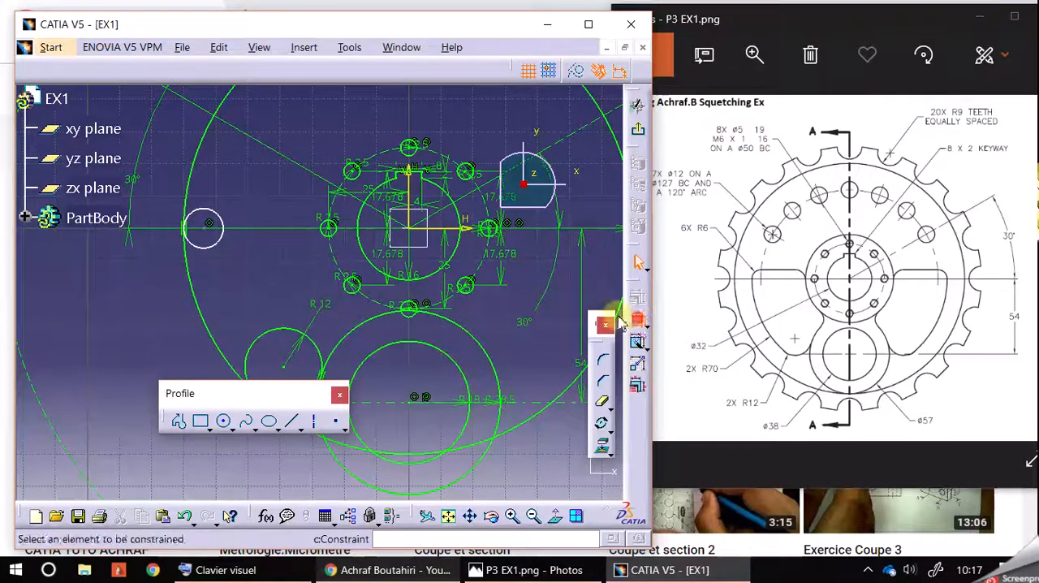
click(222, 218)
click(253, 196)
double_click(260, 193)
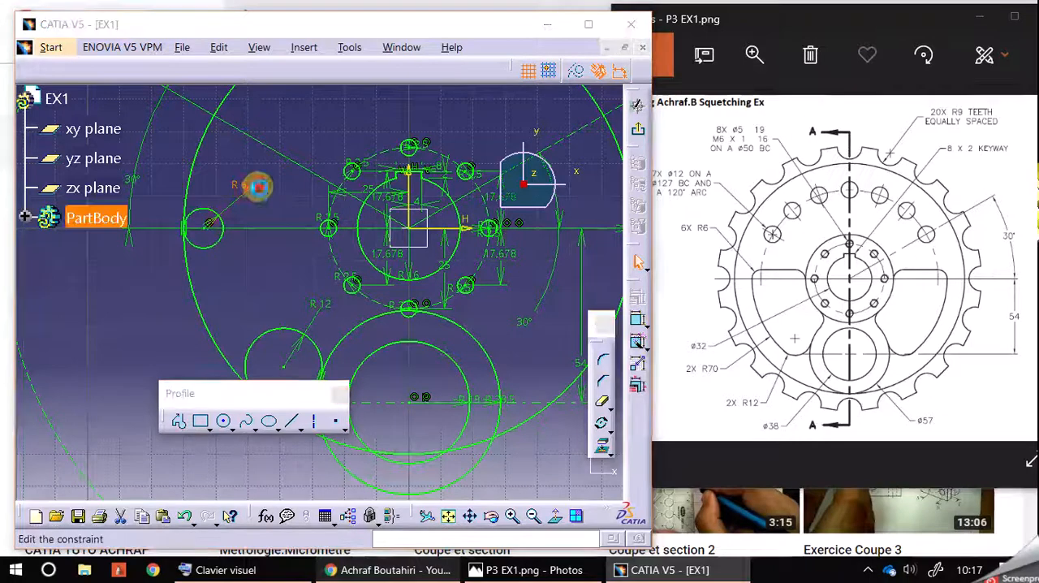
key(Return)
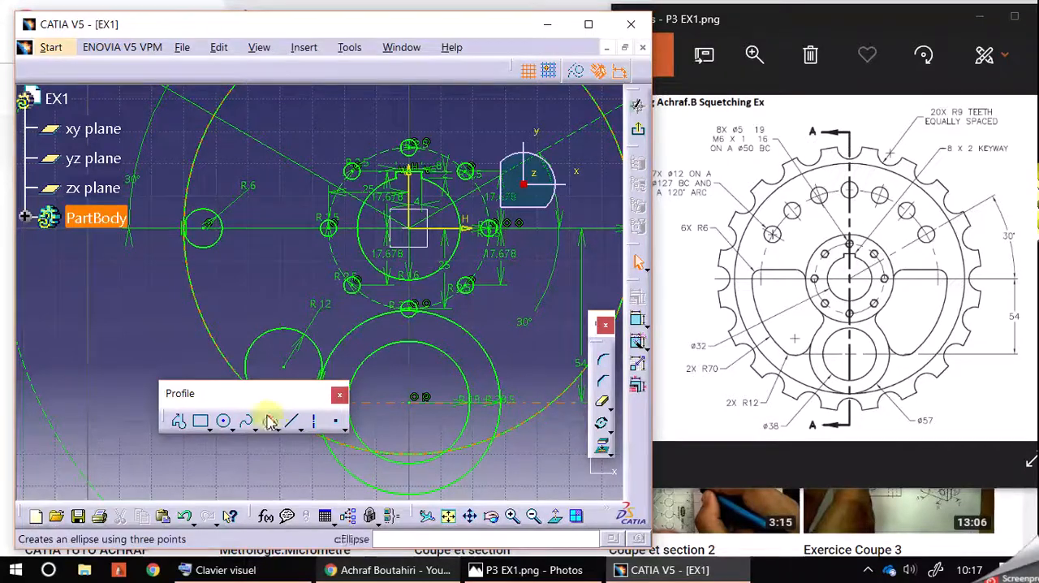
Draw a second circle of radius 6 mm on the horizontal axis, just left of the small bolt-hole circle
click(227, 420)
click(225, 428)
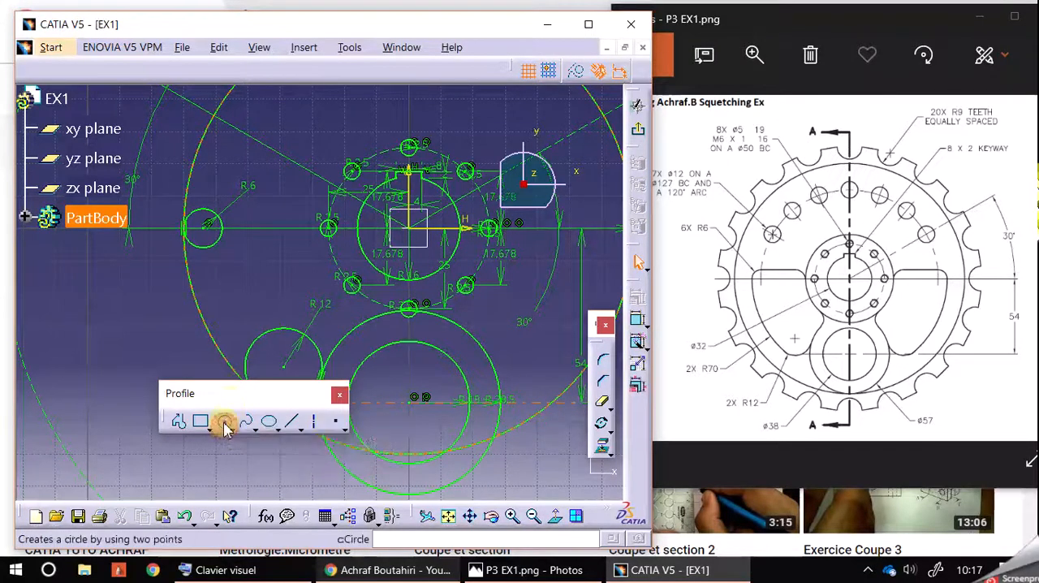
click(225, 420)
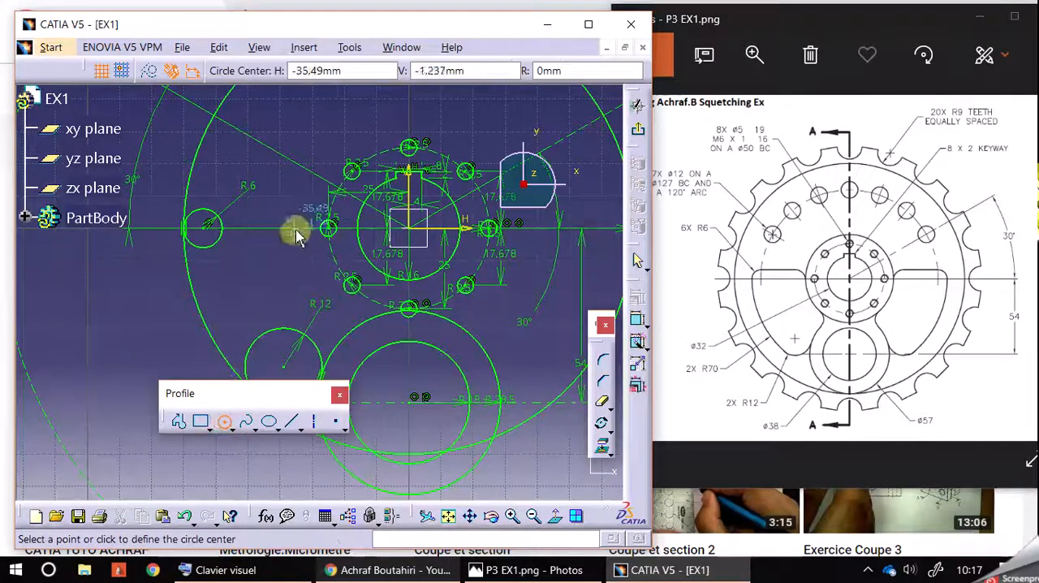
click(298, 229)
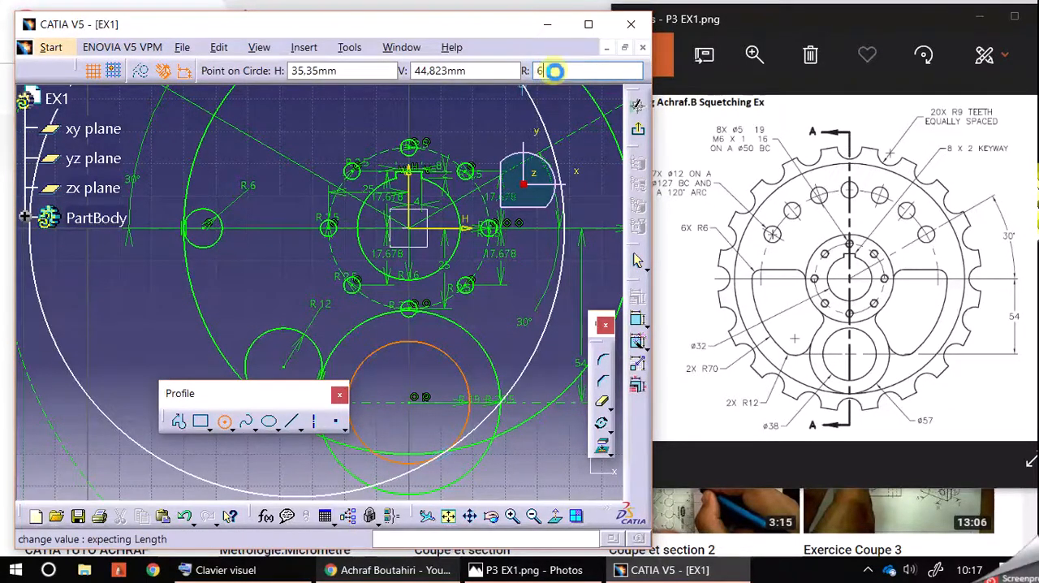
key(Return)
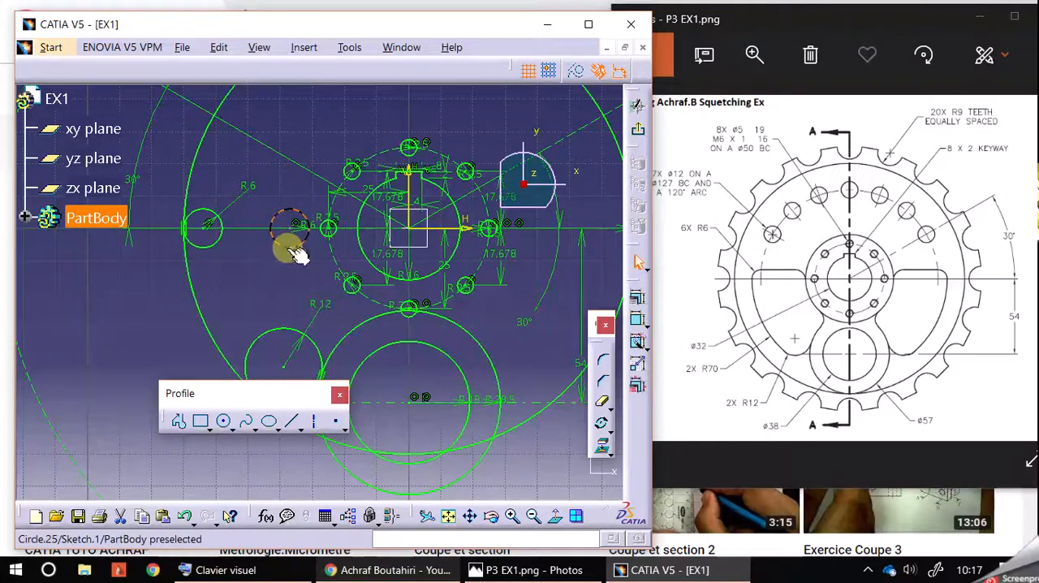
click(295, 250)
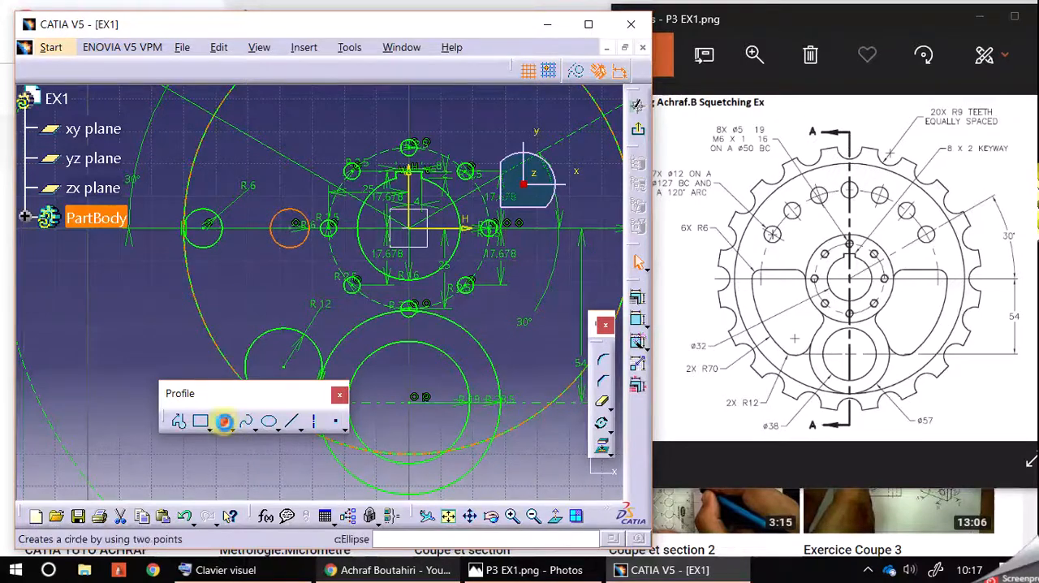
Draw a circle of about 31 mm radius centred on the sketch origin, touching the inner R6 circle
click(225, 422)
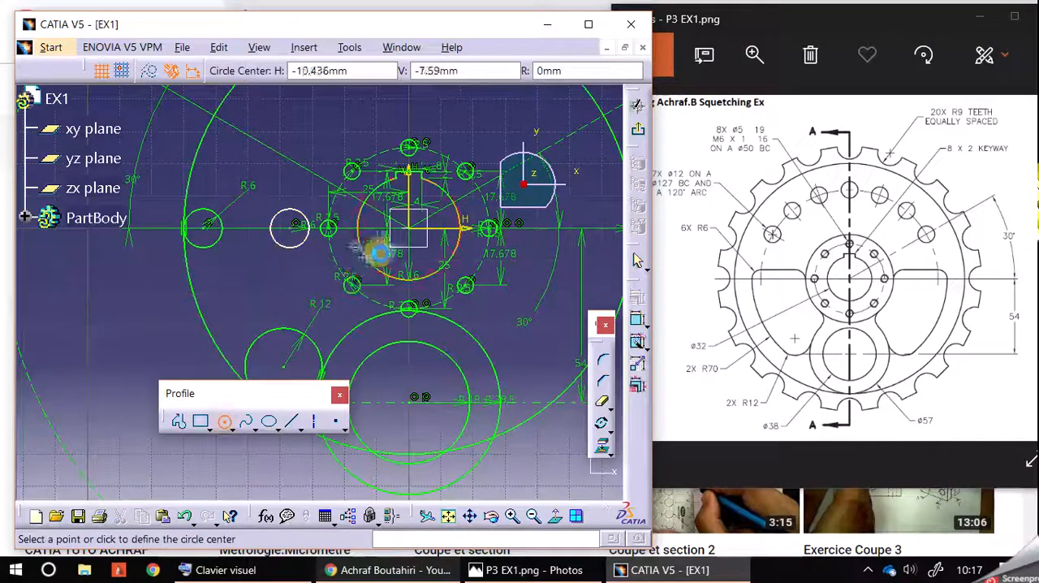
click(418, 233)
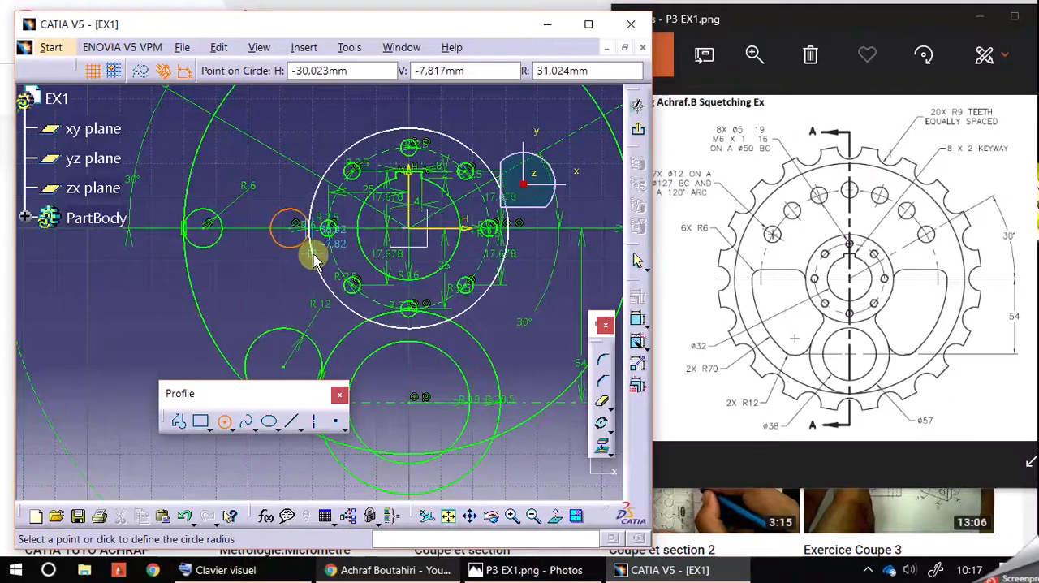
click(313, 258)
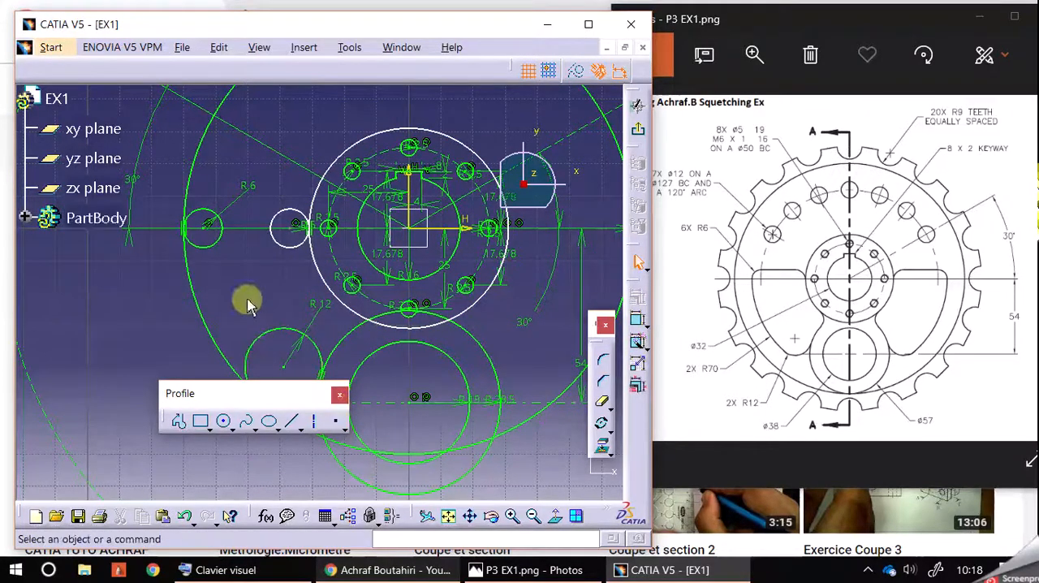
Draw a circle of radius 6 mm near the lower-left gap between the origin-centred circle and the R28.5 circle
click(225, 421)
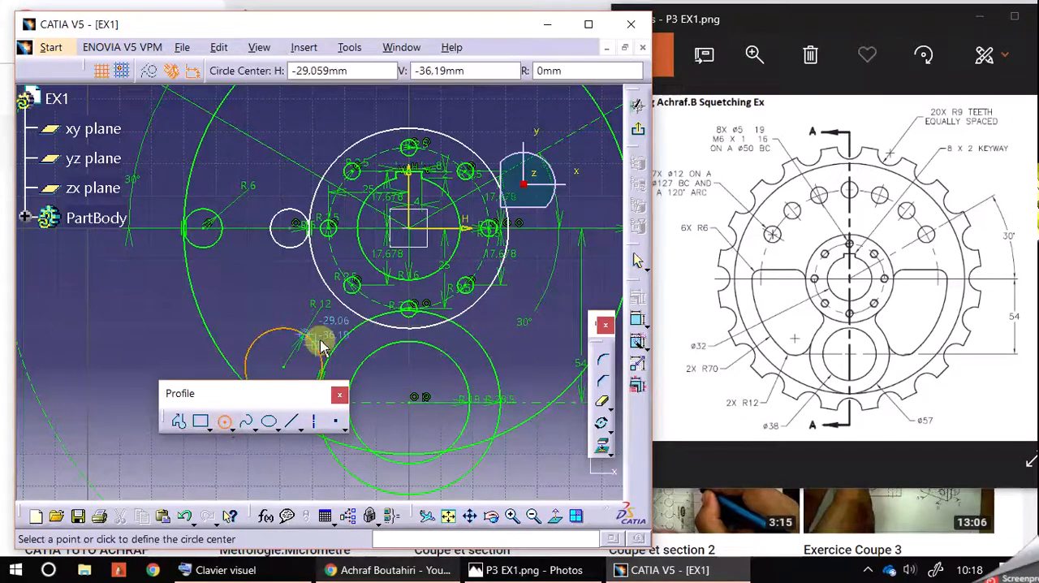
click(333, 328)
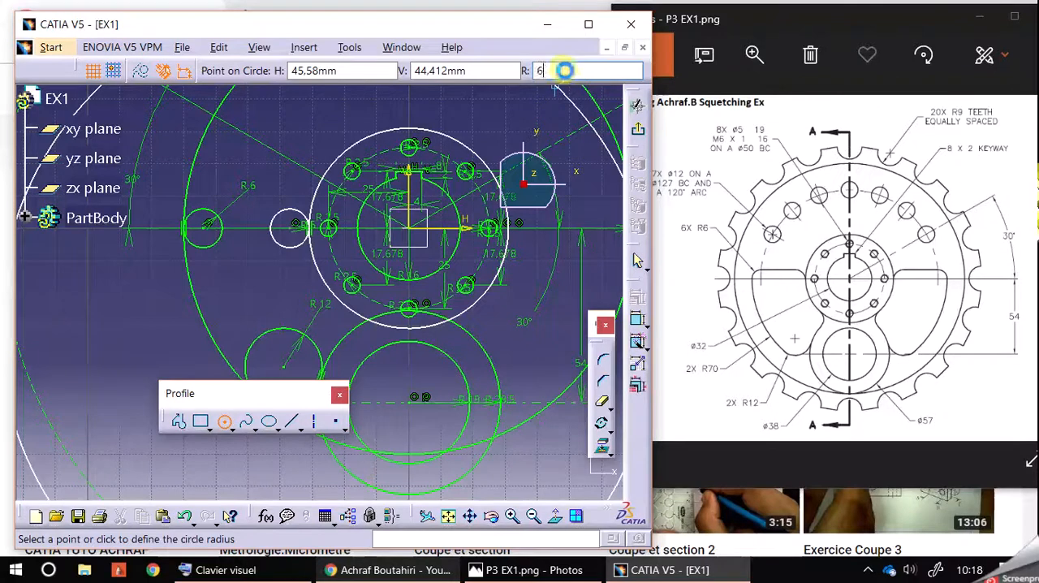
key(Return)
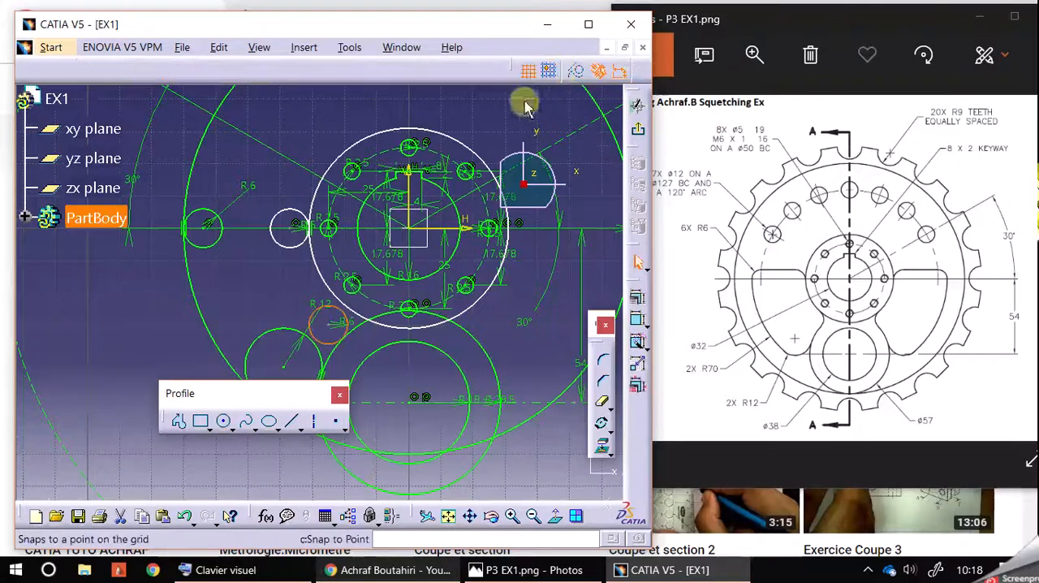
Make the lower R6 circle tangent to the circle centred on the sketch origin
ctrl+click(345, 304)
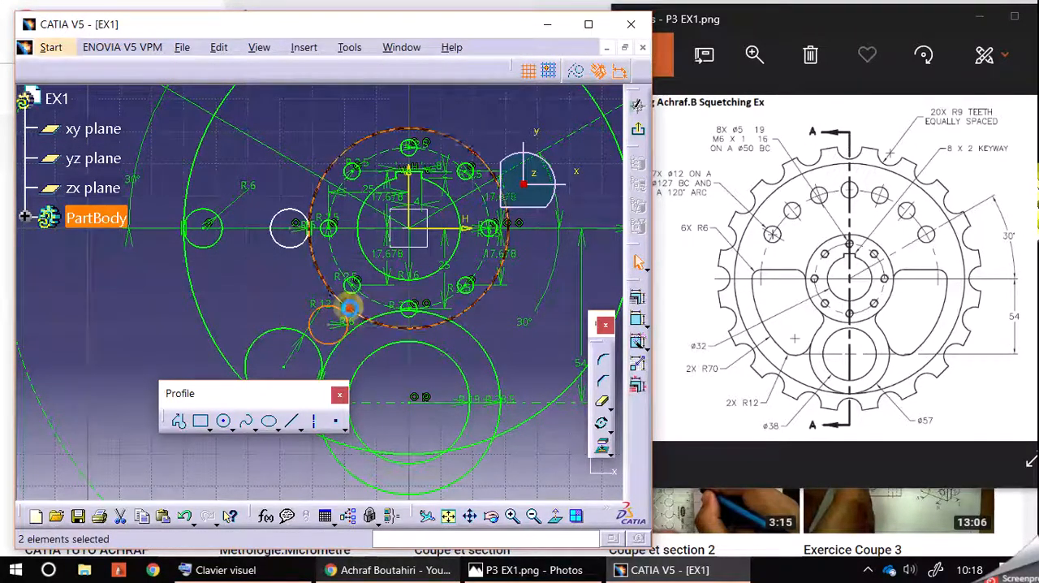
click(634, 299)
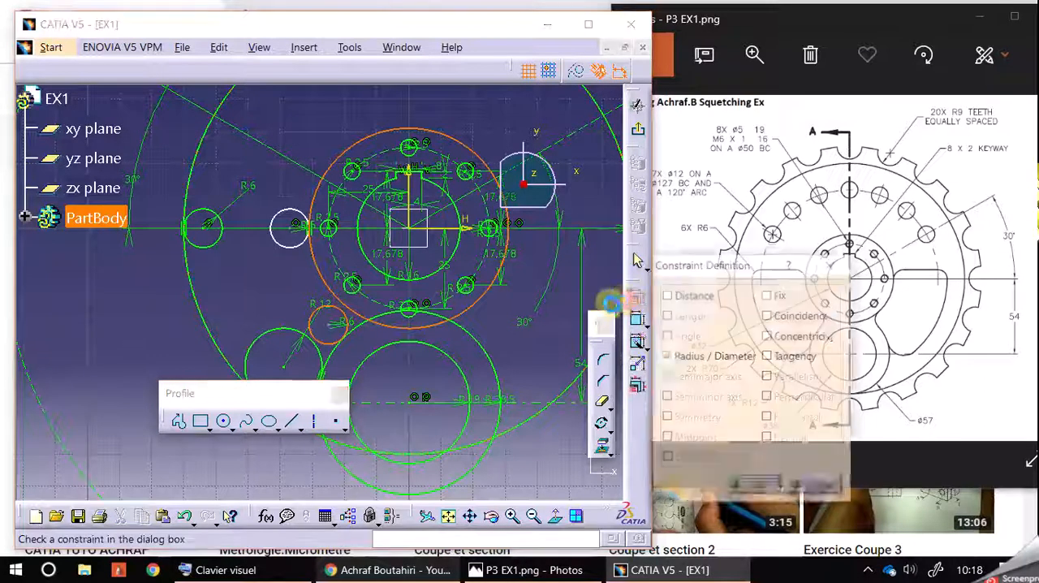
click(779, 356)
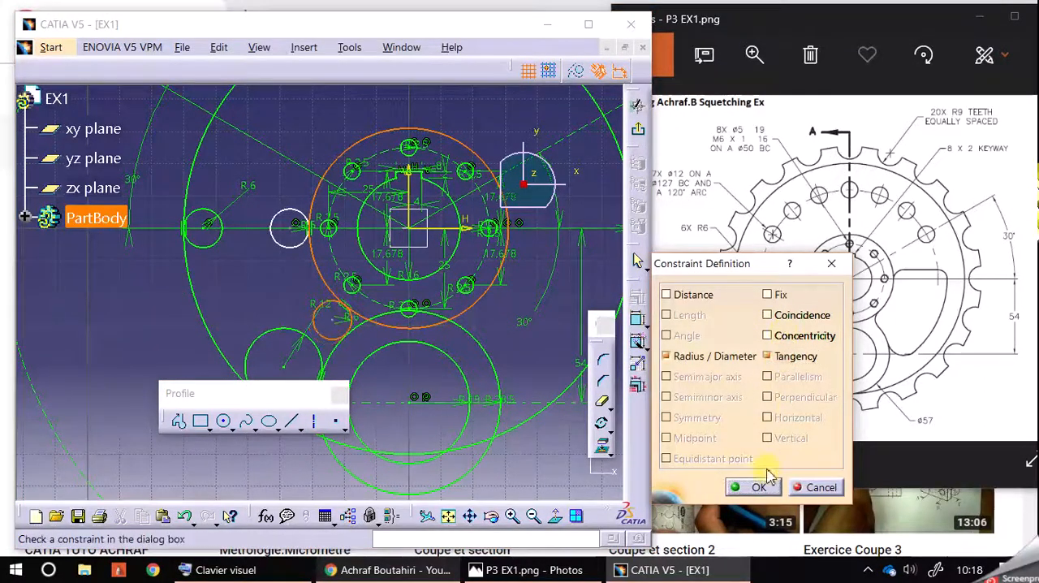
click(754, 487)
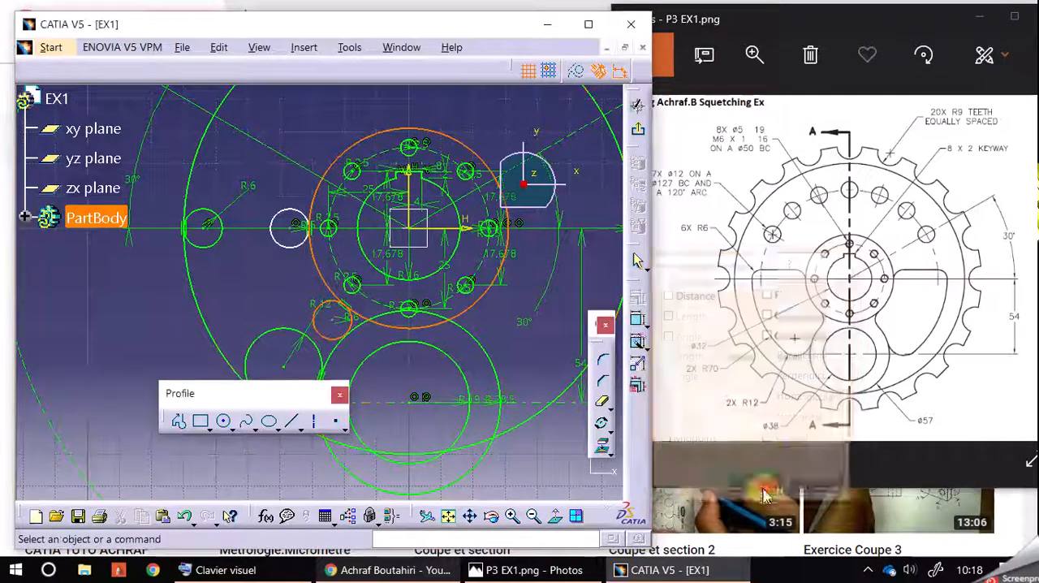
Add a tangency constraint between the lower R6 circle and the R28.5 circle
click(356, 339)
ctrl+click(356, 329)
click(638, 341)
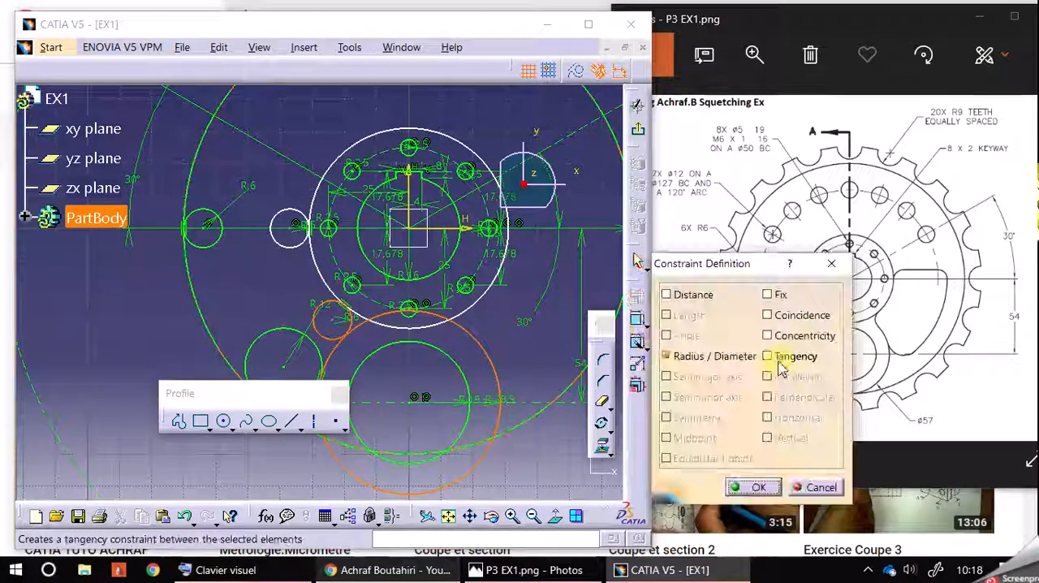
click(767, 356)
click(753, 486)
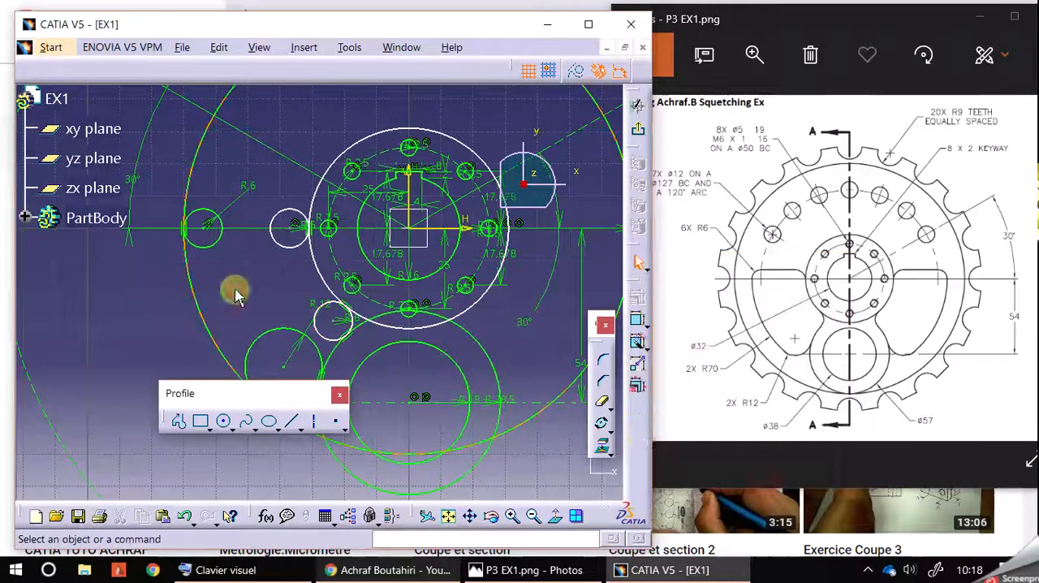
Enlarge the origin-centred construction of the window freehand to a radius of about 32.4 mm and check the circle's definition
mouse_move(473, 140)
mouse_down()
mouse_move(455, 151)
mouse_move(461, 144)
mouse_up()
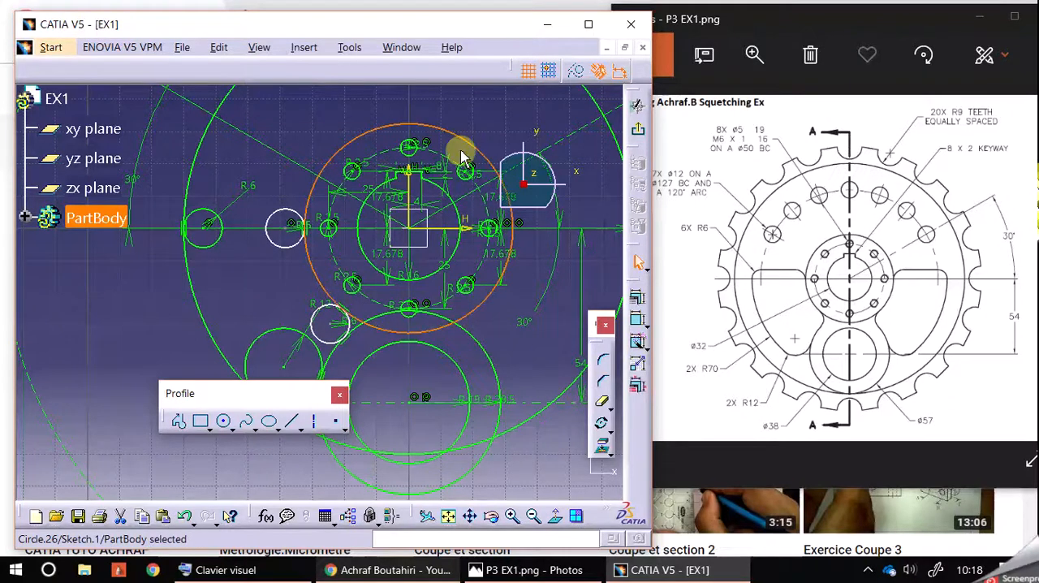
click(479, 119)
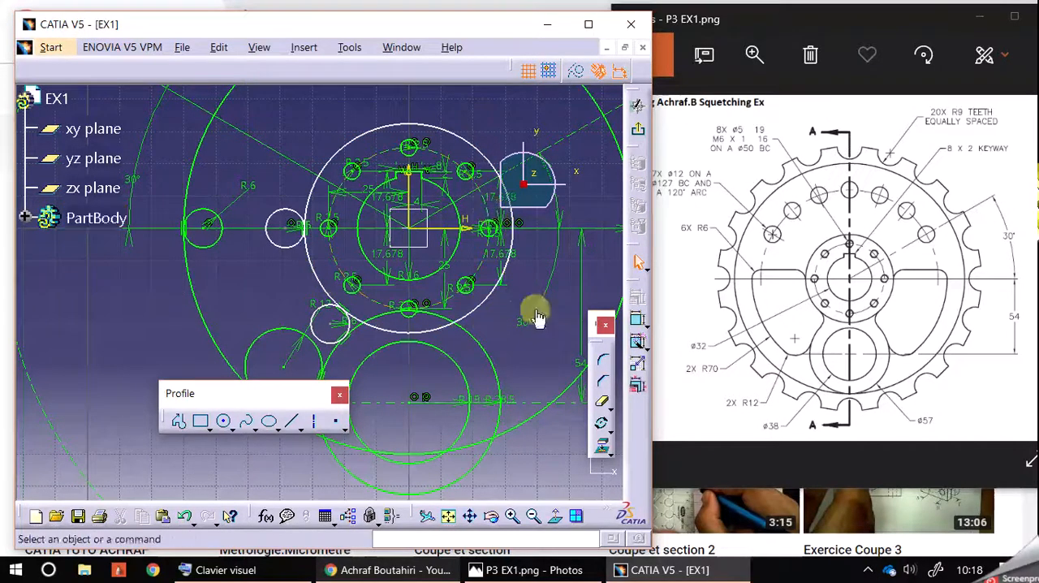
double_click(507, 266)
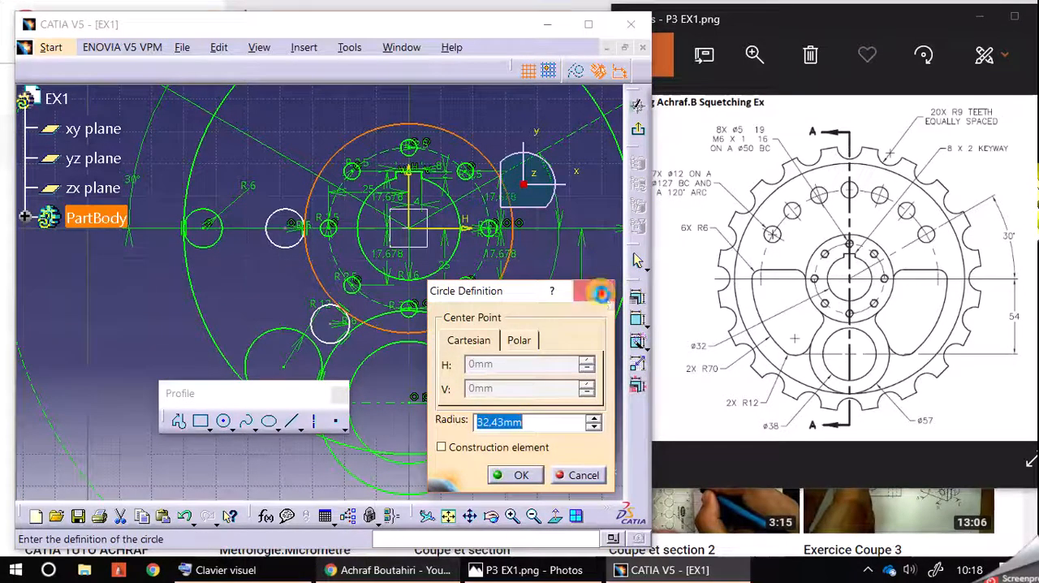
click(597, 292)
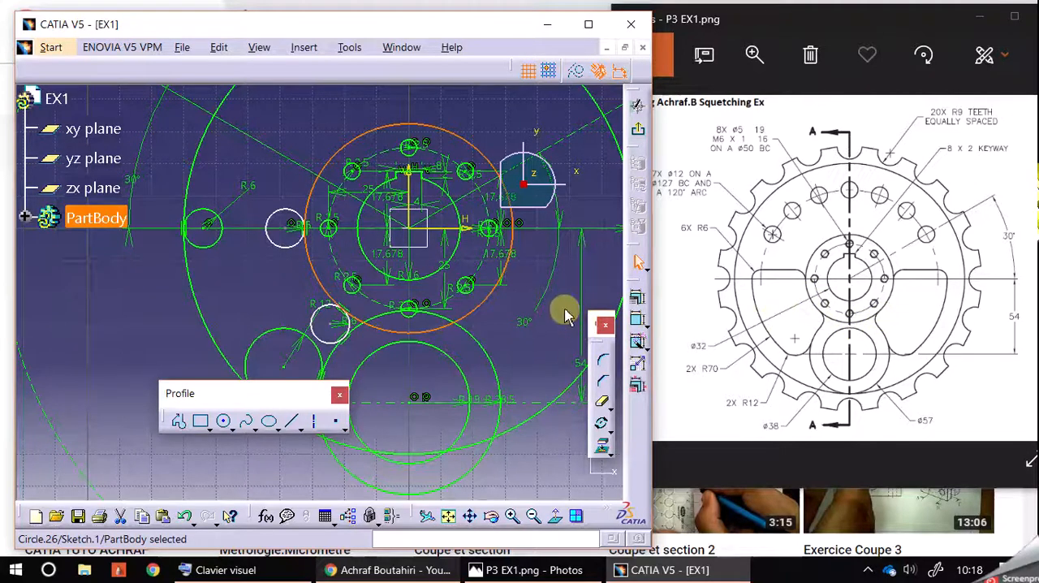
Dimension the radius of the origin-centred circle touching the R6 circles at 30 mm
click(637, 319)
click(494, 124)
double_click(493, 114)
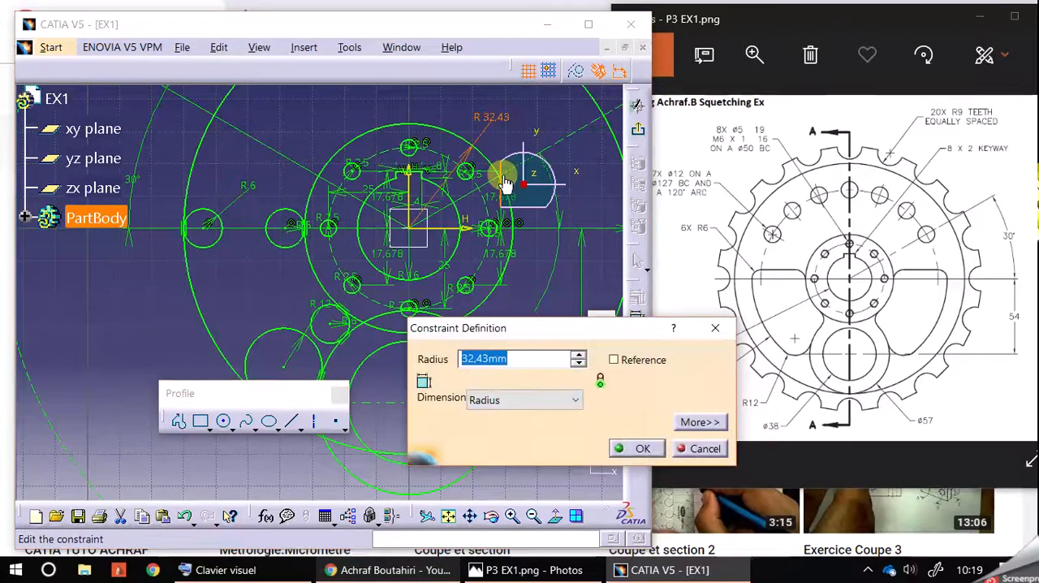
text(30)
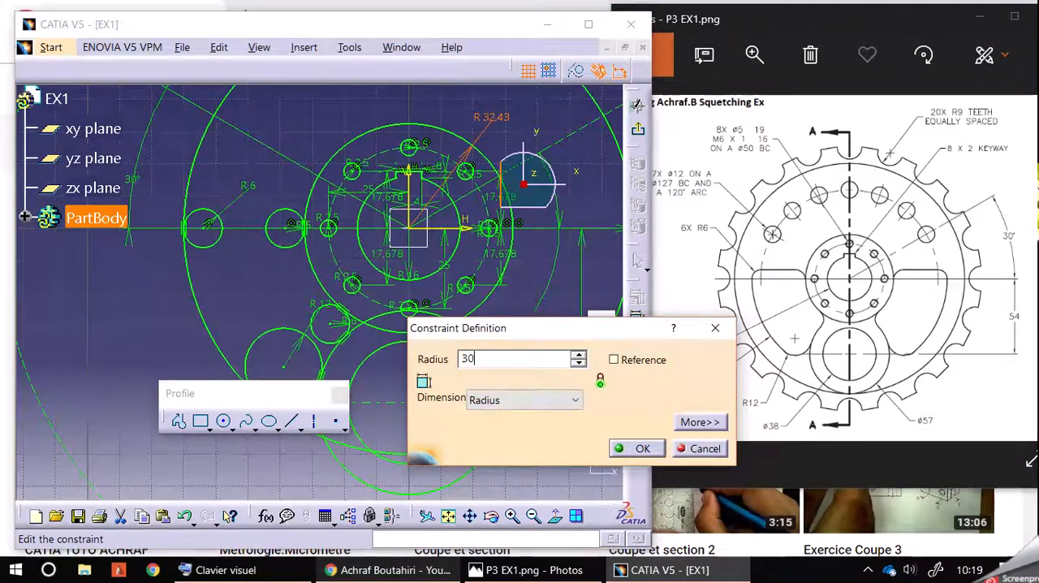
key(Return)
click(365, 103)
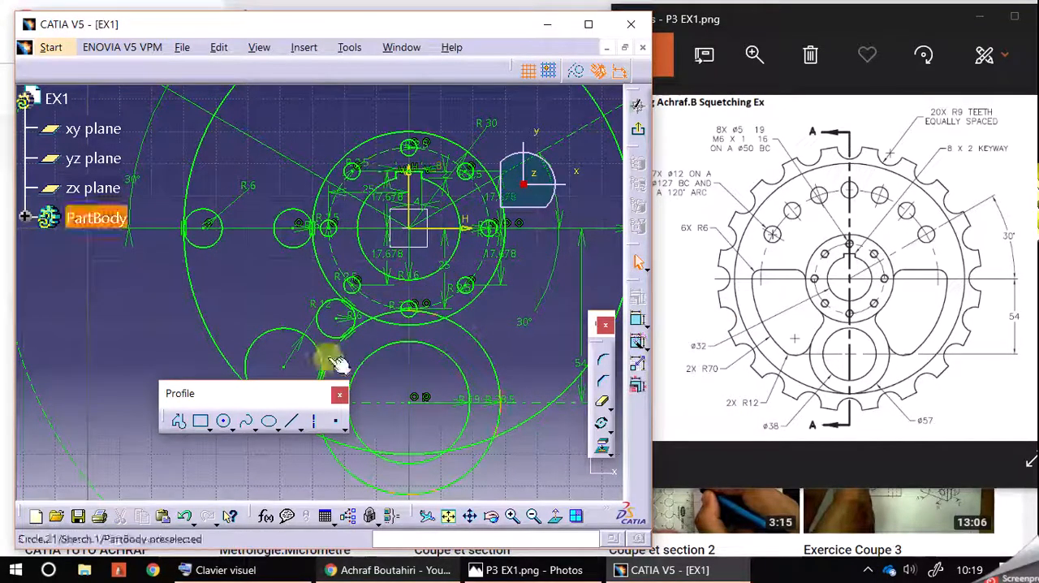
Draw a horizontal line about 28 mm long joining the tops of the two R6 circles on the horizontal axis
mouse_move(398, 347)
middle_down()
mouse_move(398, 335)
mouse_move(408, 339)
middle_up()
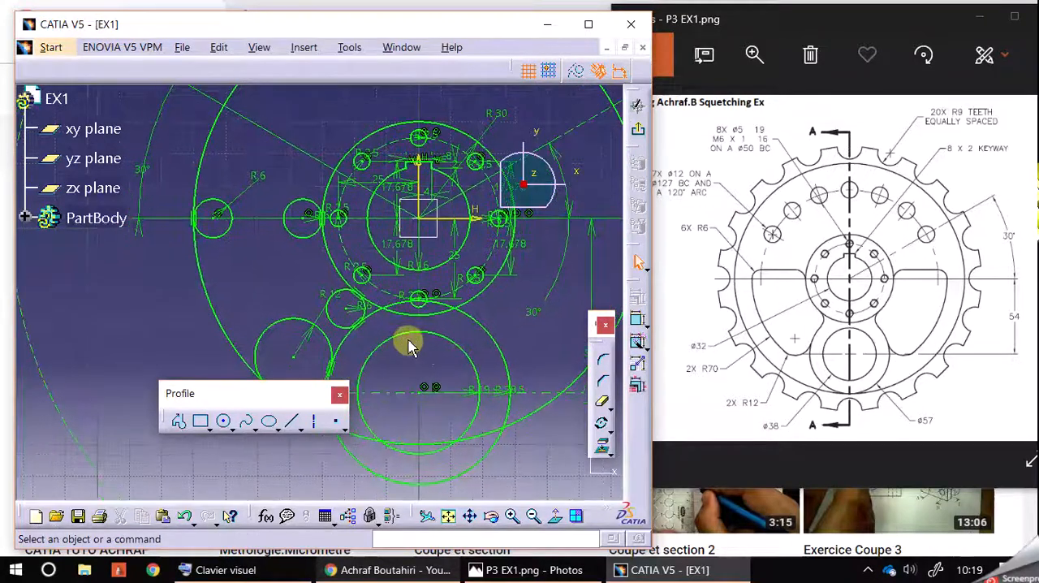
click(291, 420)
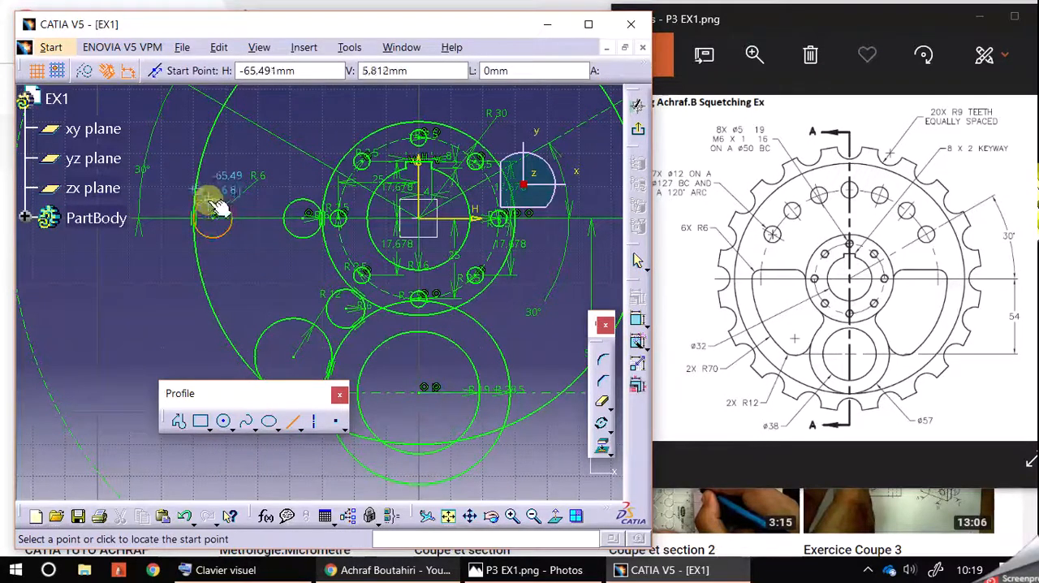
click(215, 199)
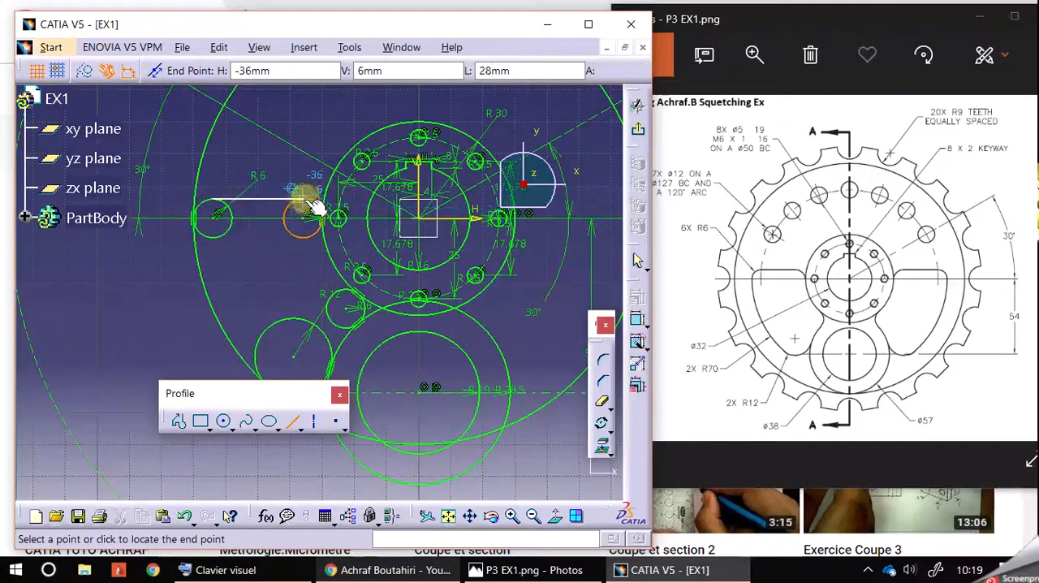
click(311, 197)
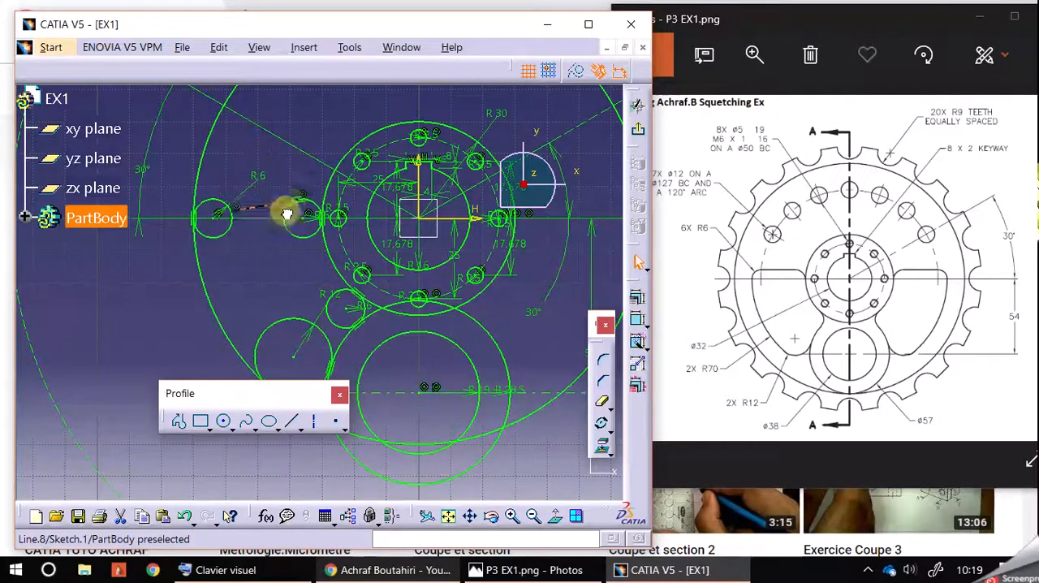
Try to make the line tangent to the outer R6 circle, and move its end back to the top of that circle
drag(265, 175, 233, 172)
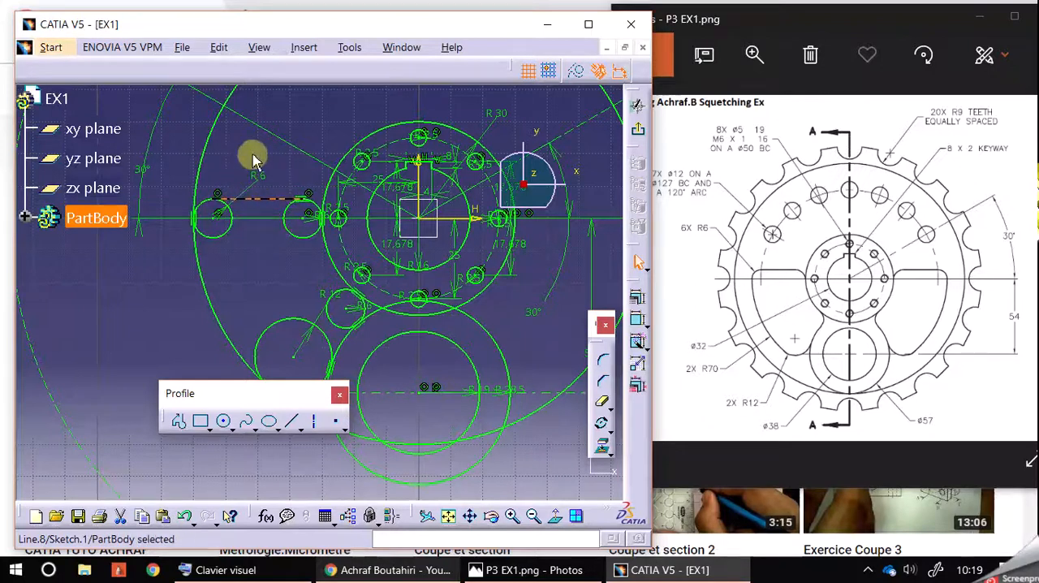
ctrl+click(232, 220)
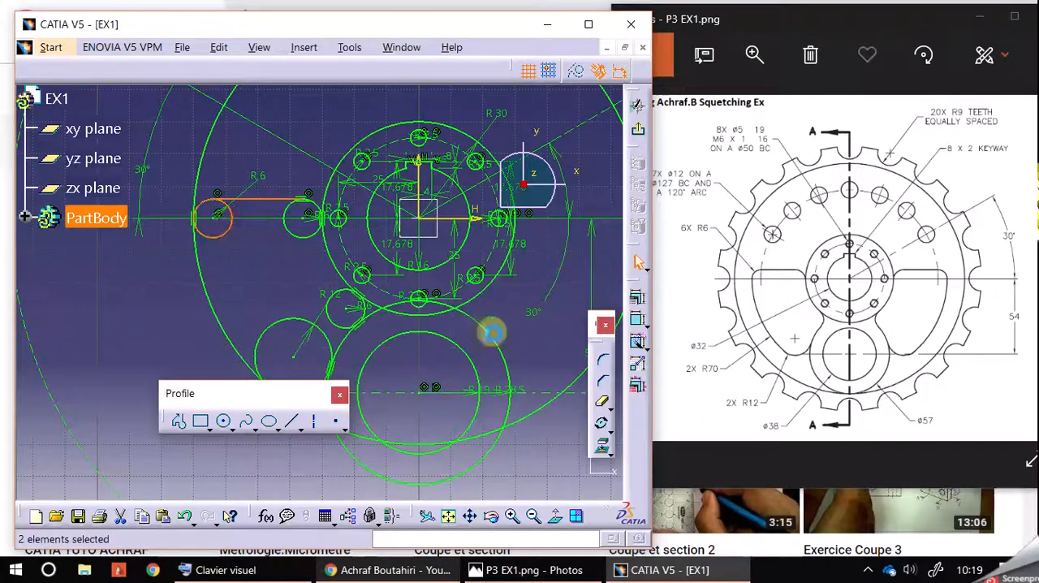
click(637, 319)
click(778, 362)
click(750, 487)
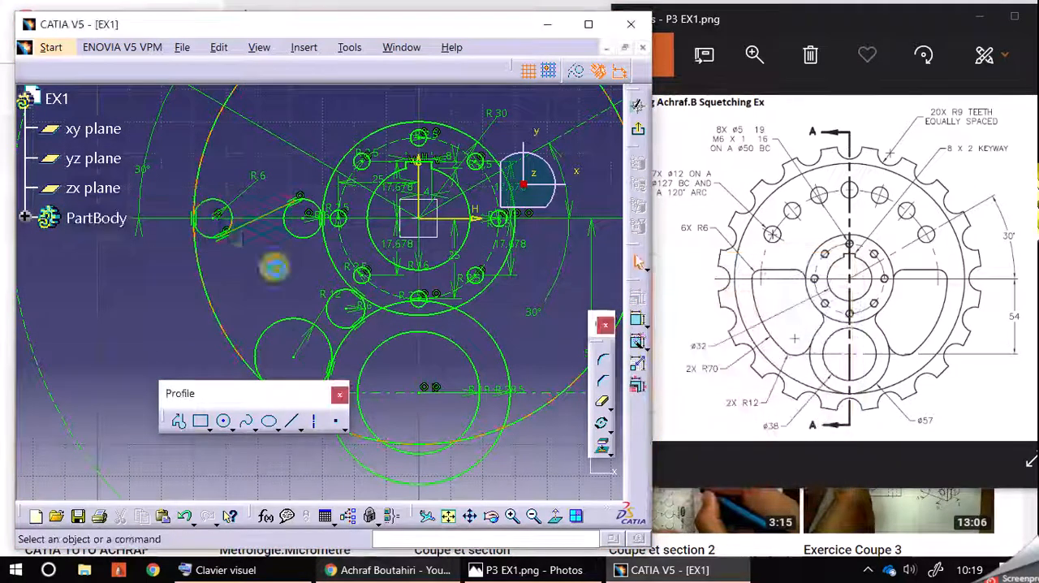
click(247, 209)
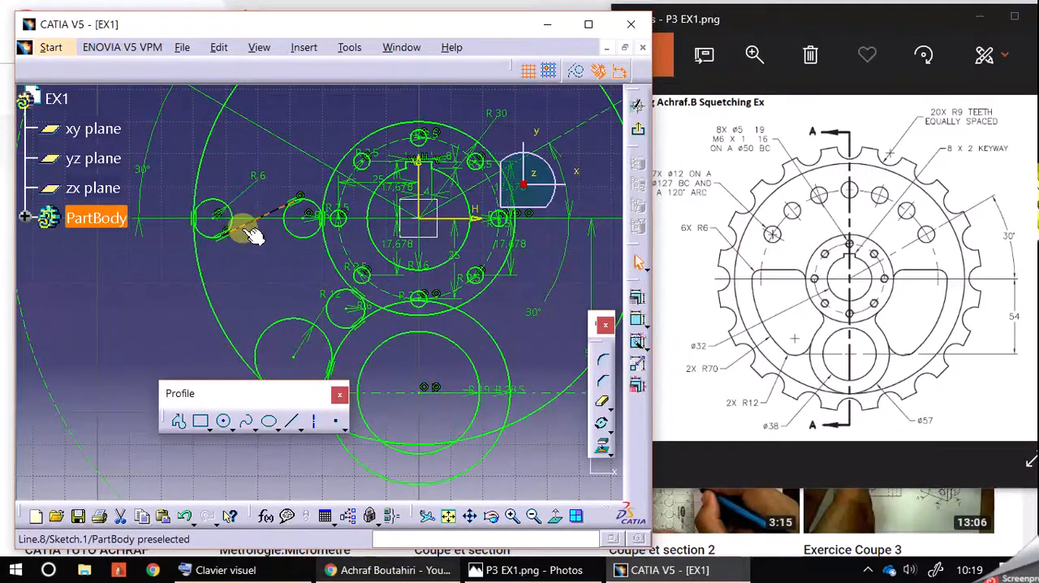
click(229, 245)
drag(244, 225, 253, 195)
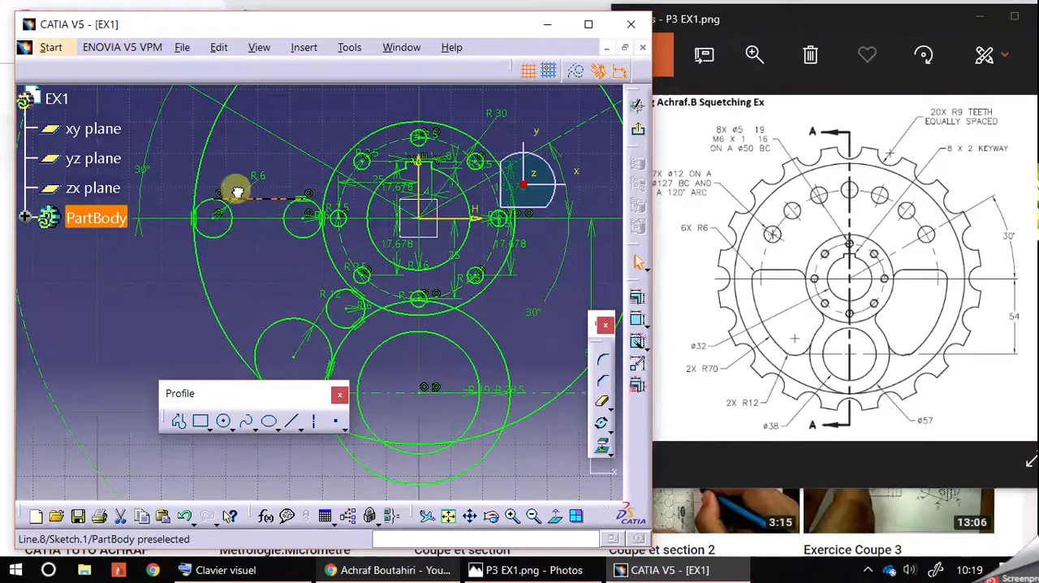
click(230, 246)
Constrain the horizontal line tangent to the outer R6 circle beside the R70 circle
click(205, 203)
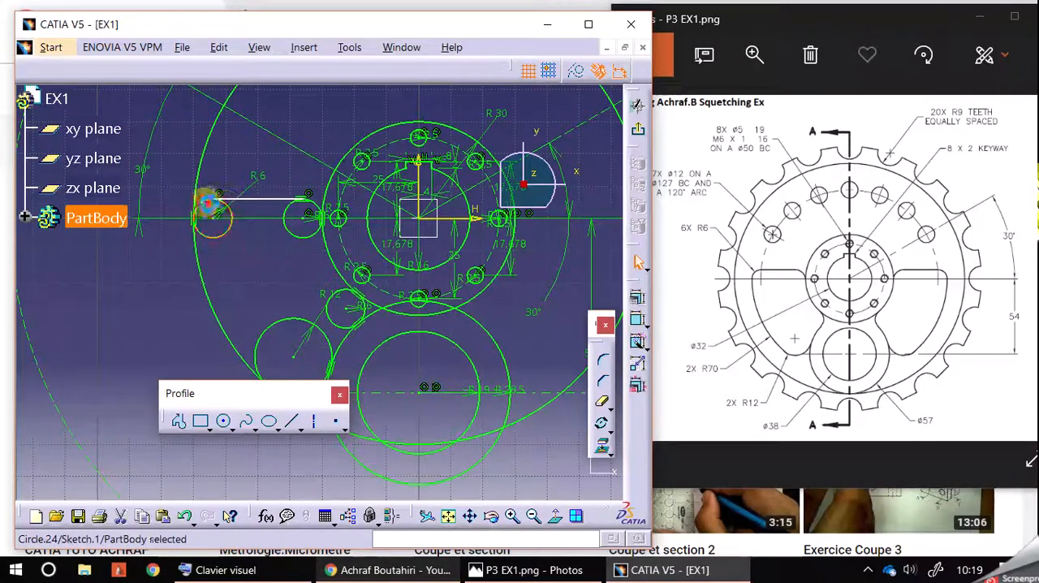
ctrl+click(233, 200)
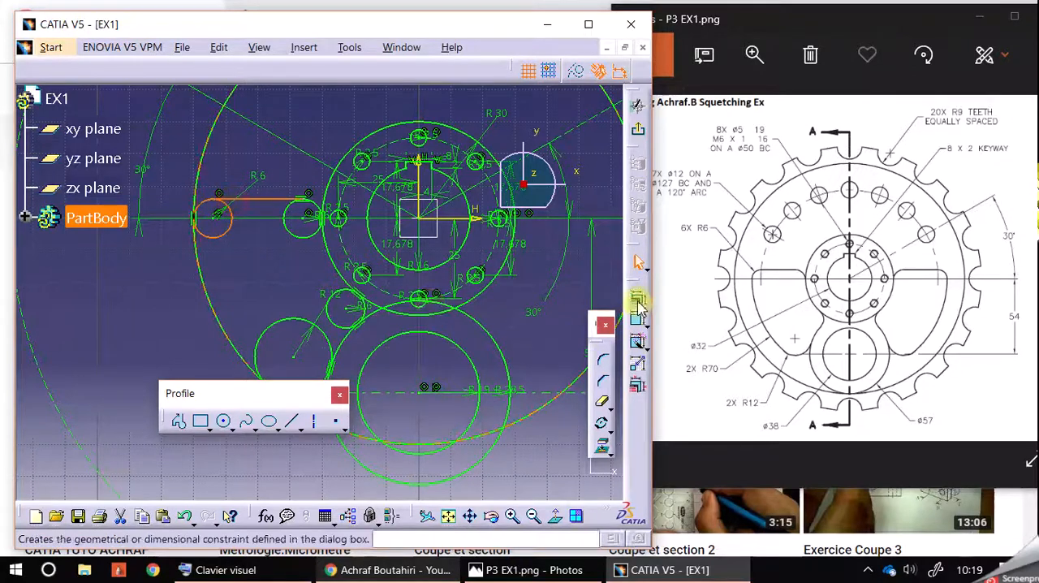
click(638, 300)
click(789, 357)
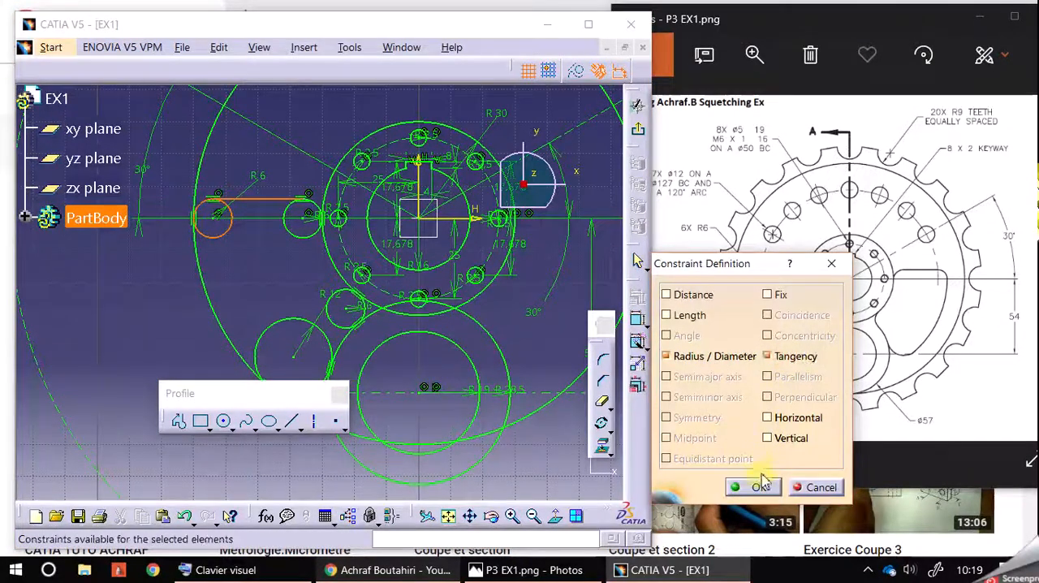
click(757, 487)
Quick Trim the unneeded arcs of the three R6 circles and the R12 circle, keeping only the rounded corners of the window
middle_drag(257, 287, 181, 271)
click(601, 403)
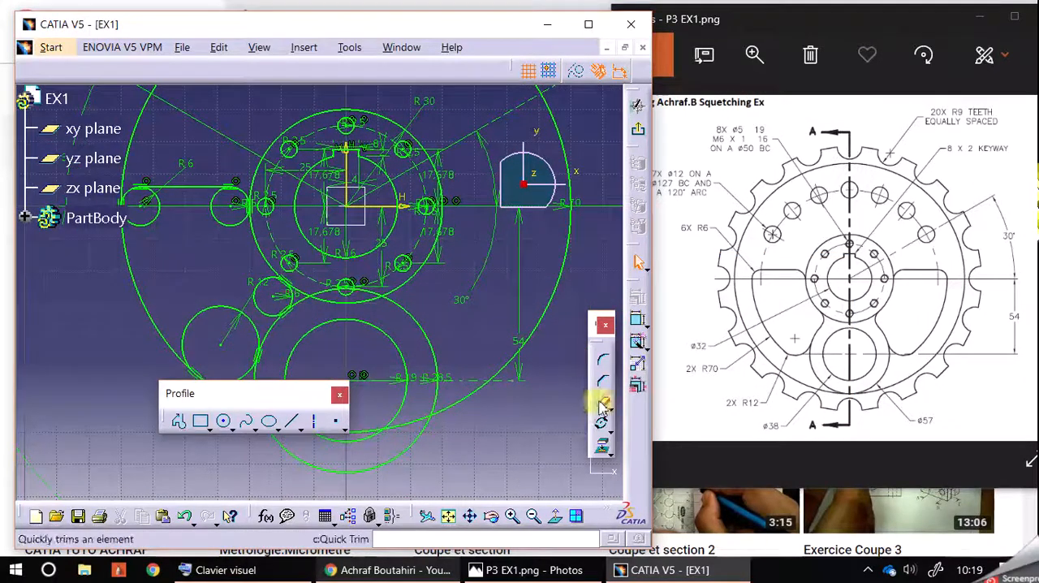
click(157, 215)
click(220, 223)
click(261, 307)
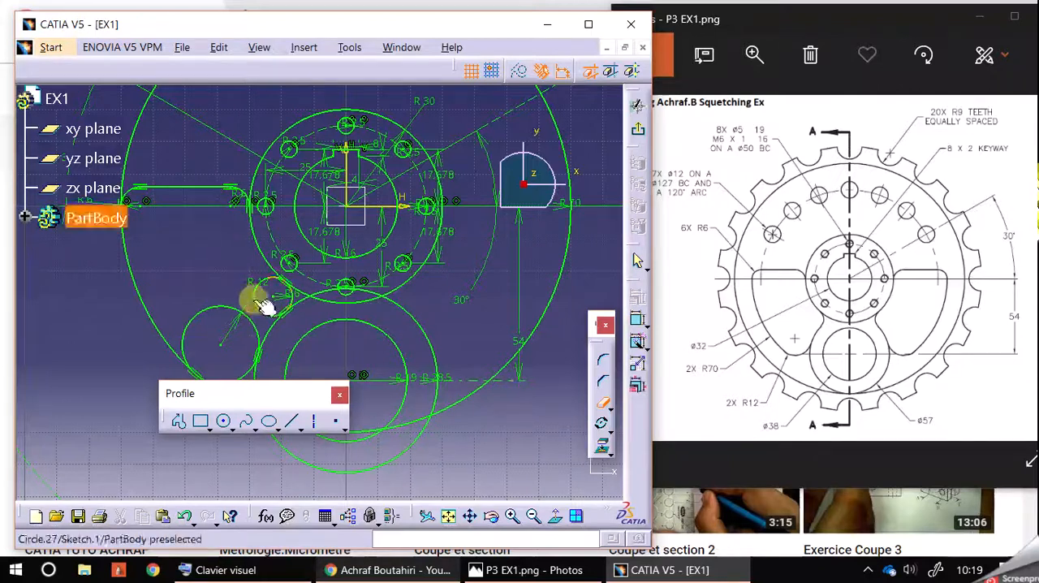
mouse_move(204, 276)
middle_down()
mouse_move(204, 267)
mouse_move(260, 250)
mouse_move(277, 269)
middle_up()
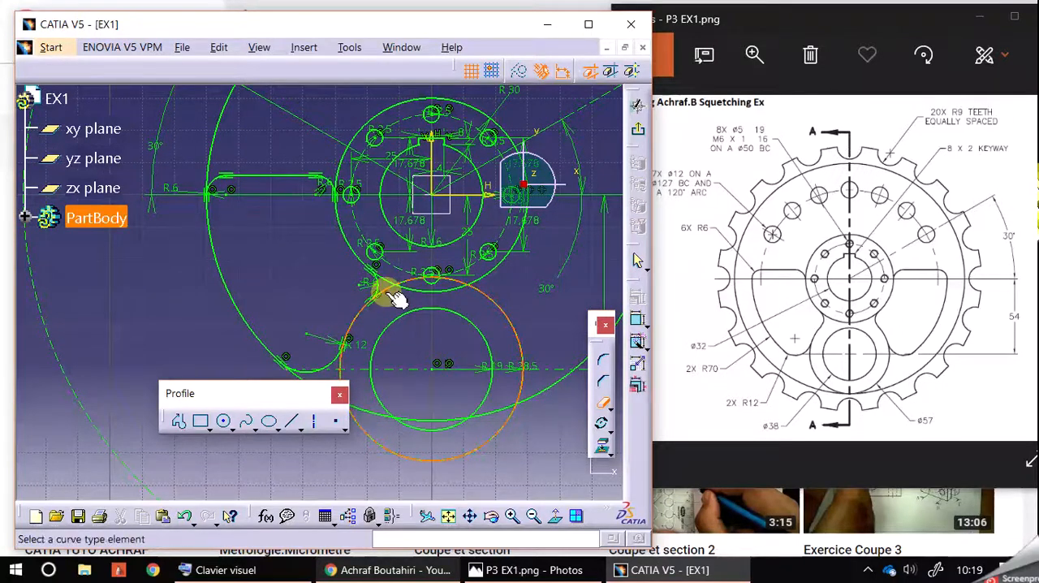
Try trimming the lower arc of the R30 circle inside the R28.5 circle, and undo that trim
click(430, 291)
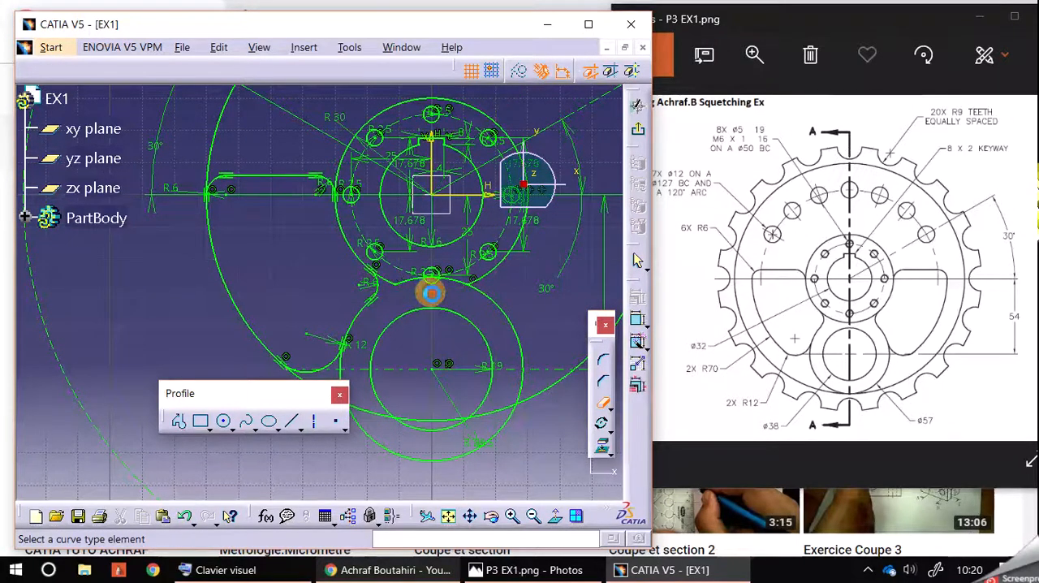
click(601, 422)
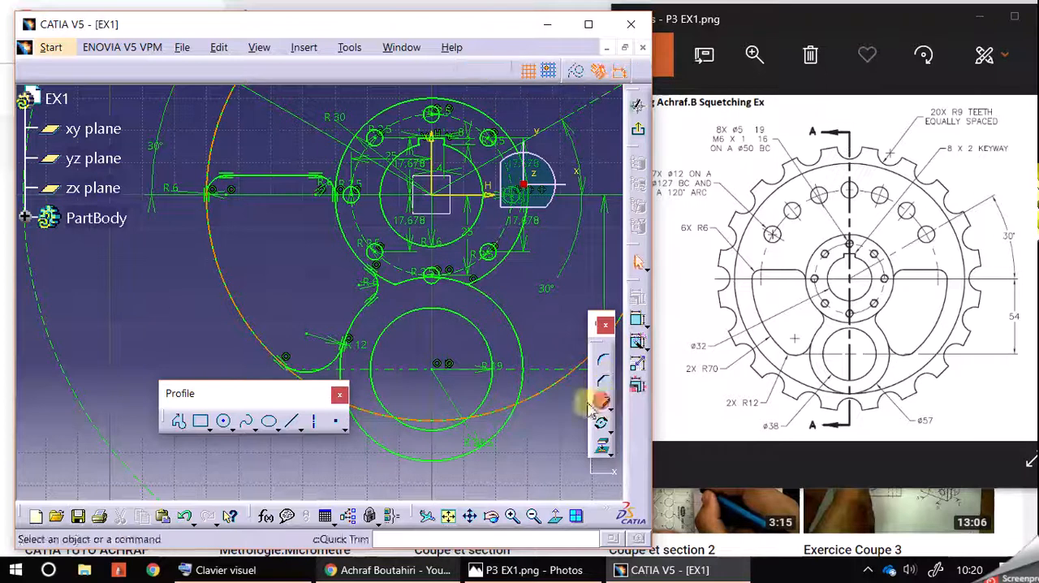
click(187, 531)
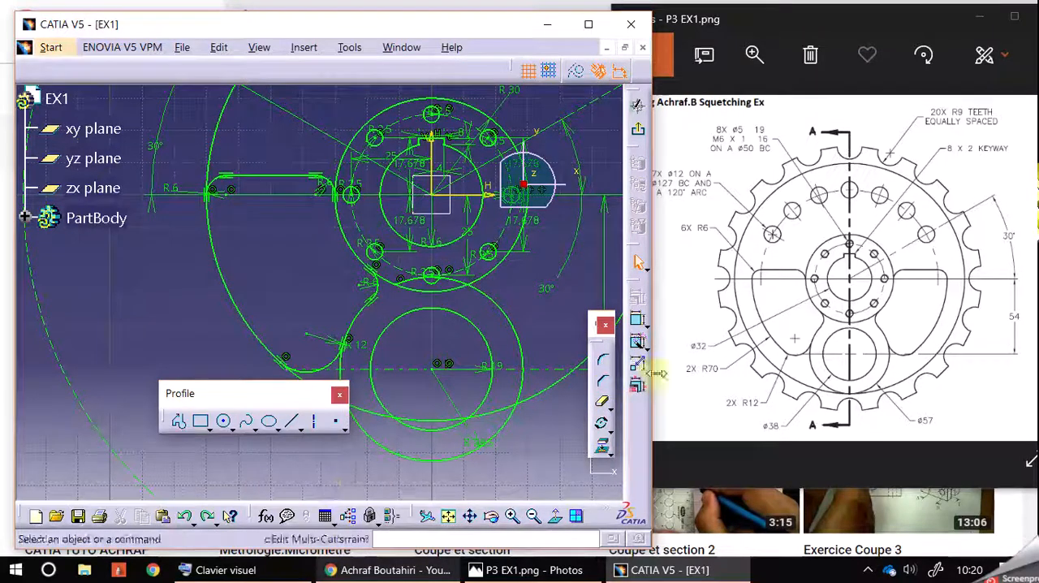
Quick Trim the upper arc of the R28.5 circle lying inside the R30 circle
click(601, 402)
click(467, 285)
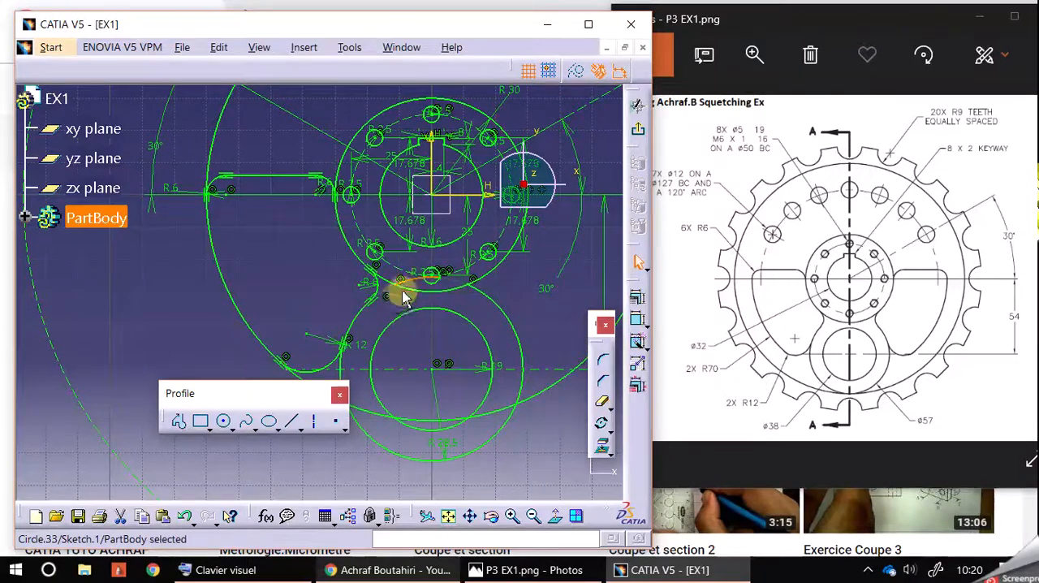
click(606, 406)
click(606, 408)
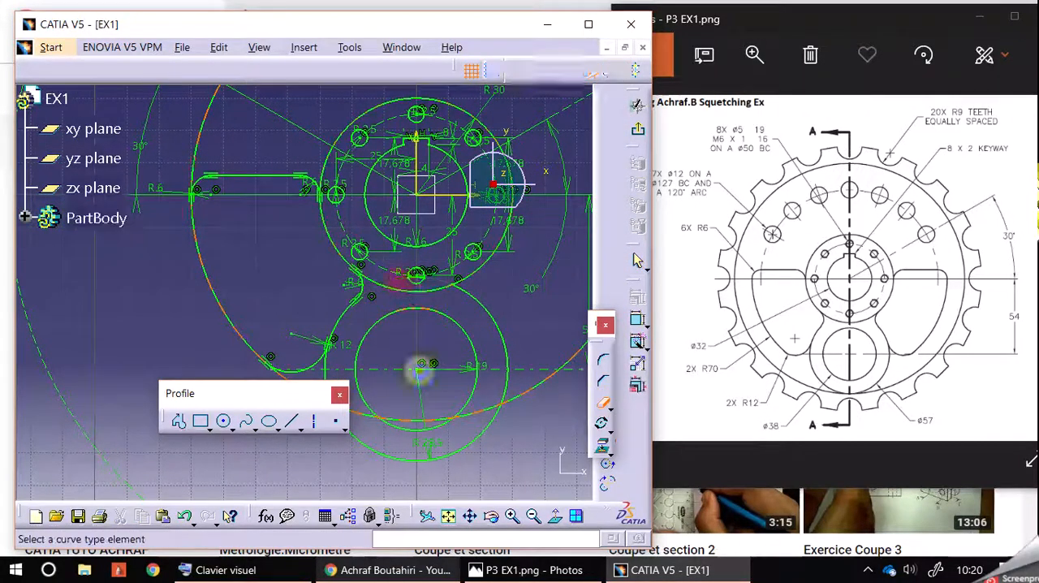
click(512, 515)
click(512, 515)
click(512, 515)
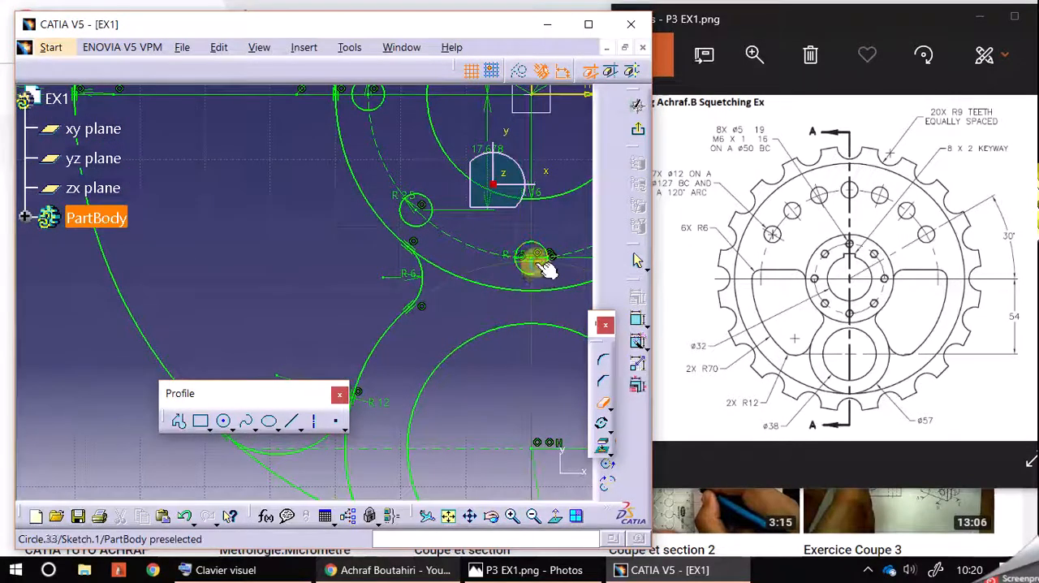
middle_drag(479, 308, 438, 361)
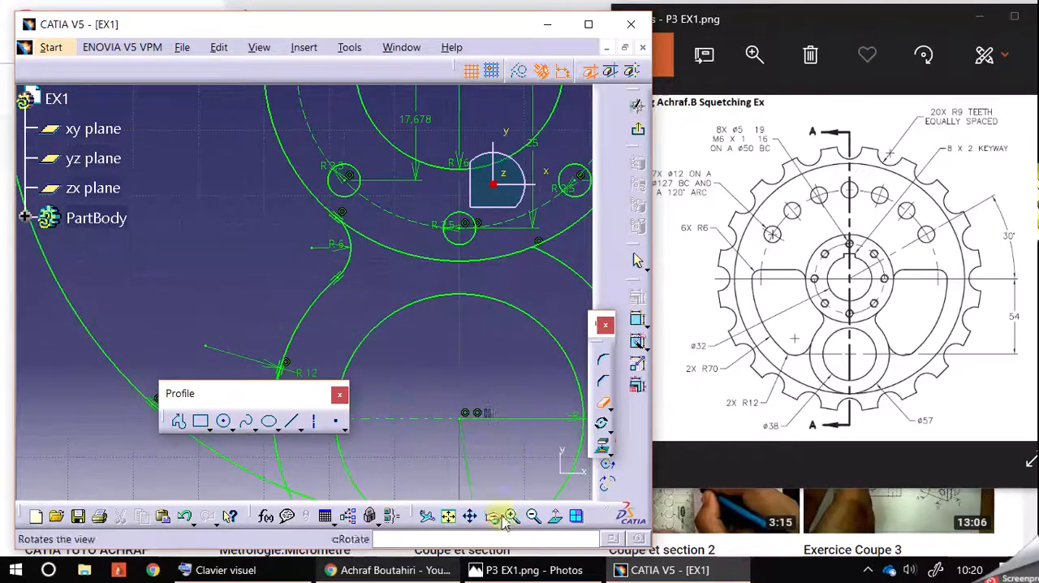
Mirror the finished window's top line, three R6 corner arcs and R12 arc about the vertical axis to form the opposite window
click(532, 517)
click(532, 519)
click(531, 520)
click(532, 519)
click(512, 515)
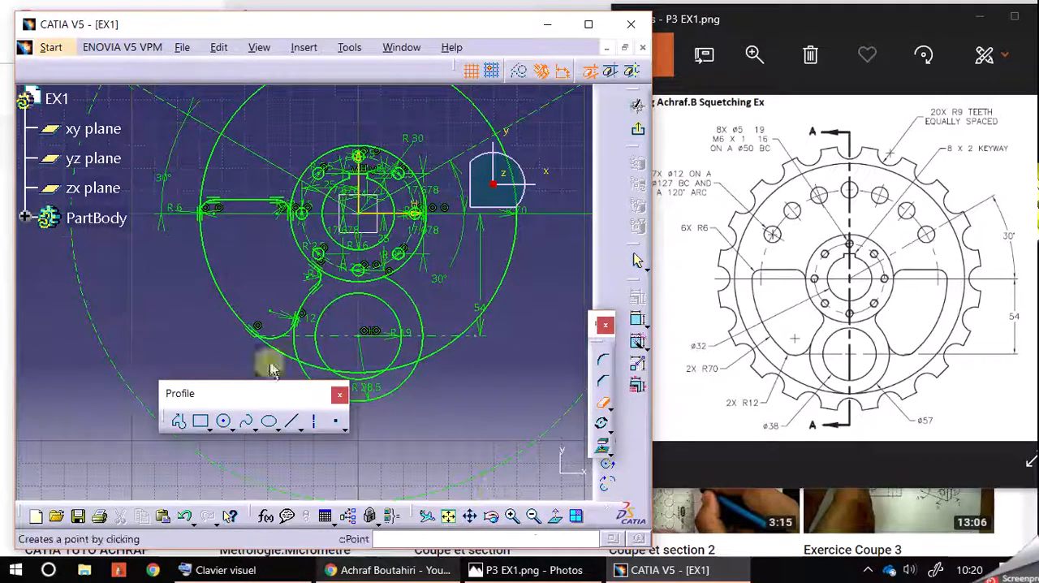
mouse_move(152, 309)
middle_down()
mouse_move(178, 409)
mouse_move(139, 285)
middle_up()
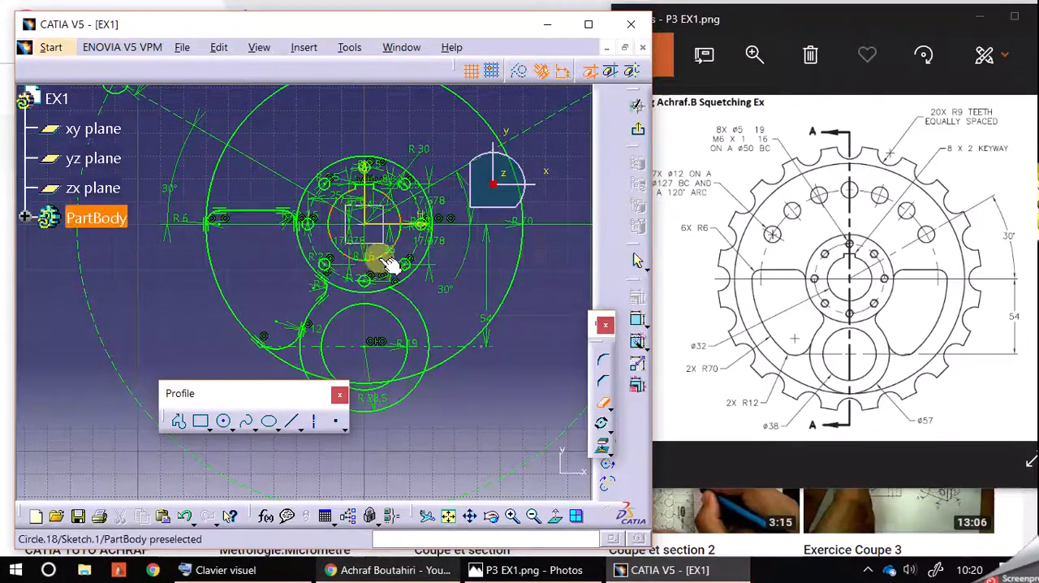
middle_drag(348, 127, 345, 170)
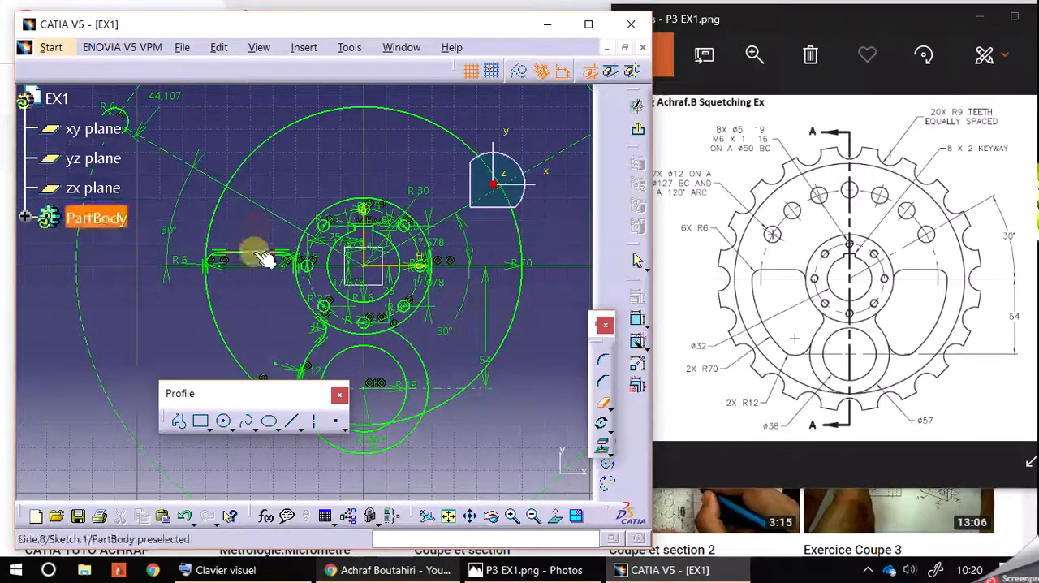
click(601, 404)
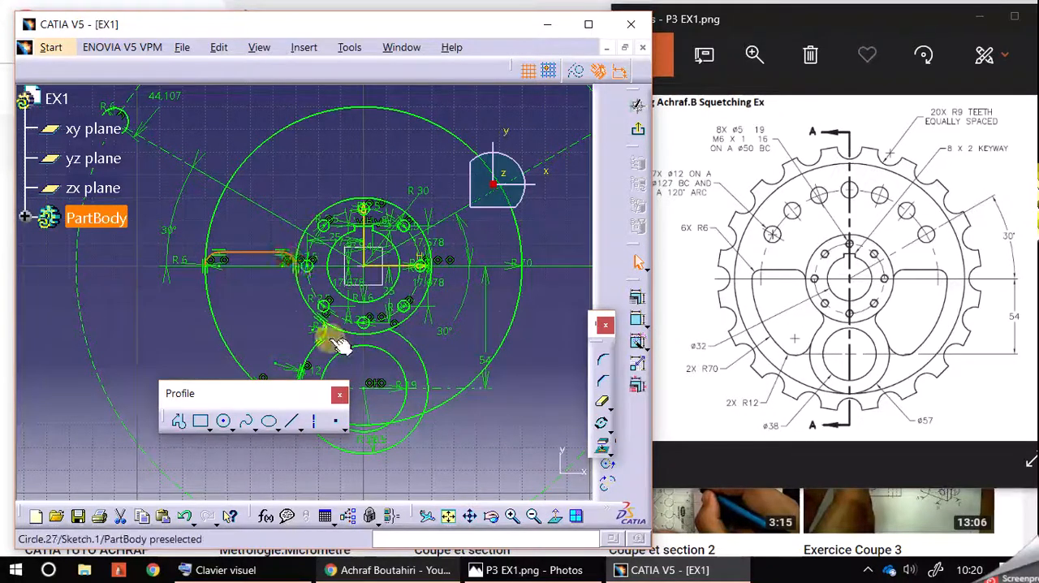
middle_drag(267, 328, 271, 267)
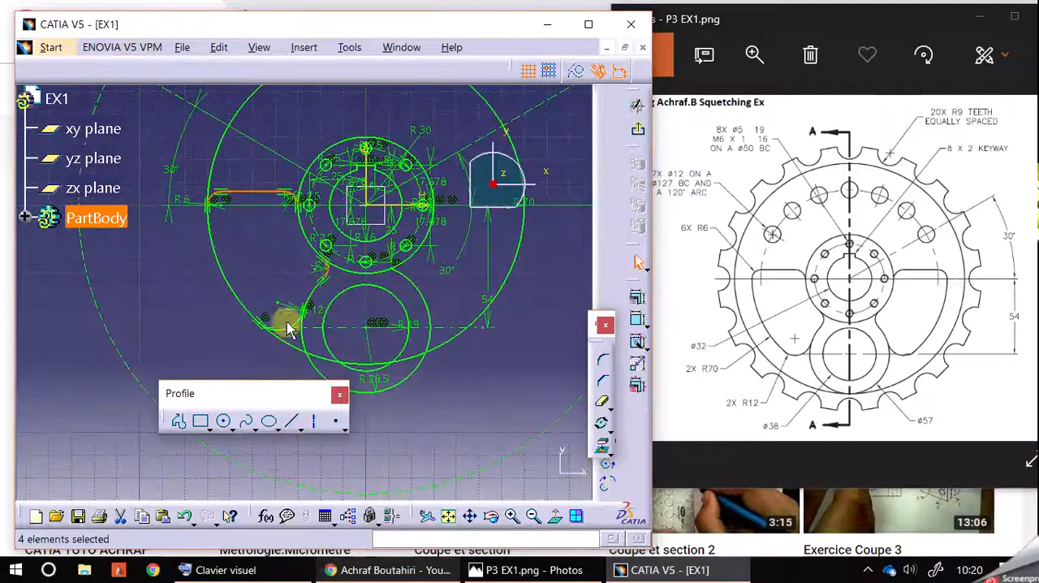
ctrl+click(288, 327)
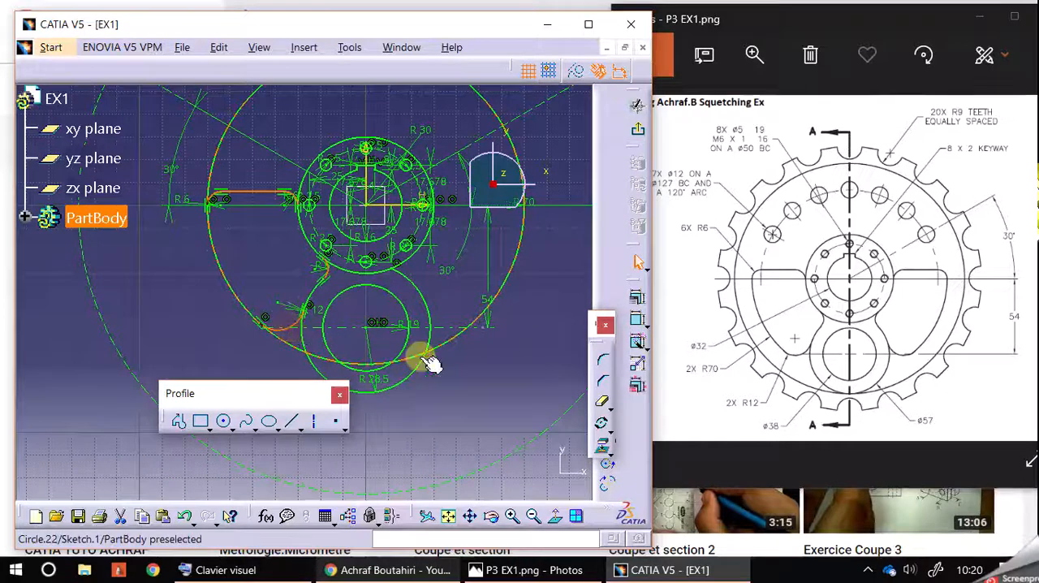
click(609, 434)
click(624, 437)
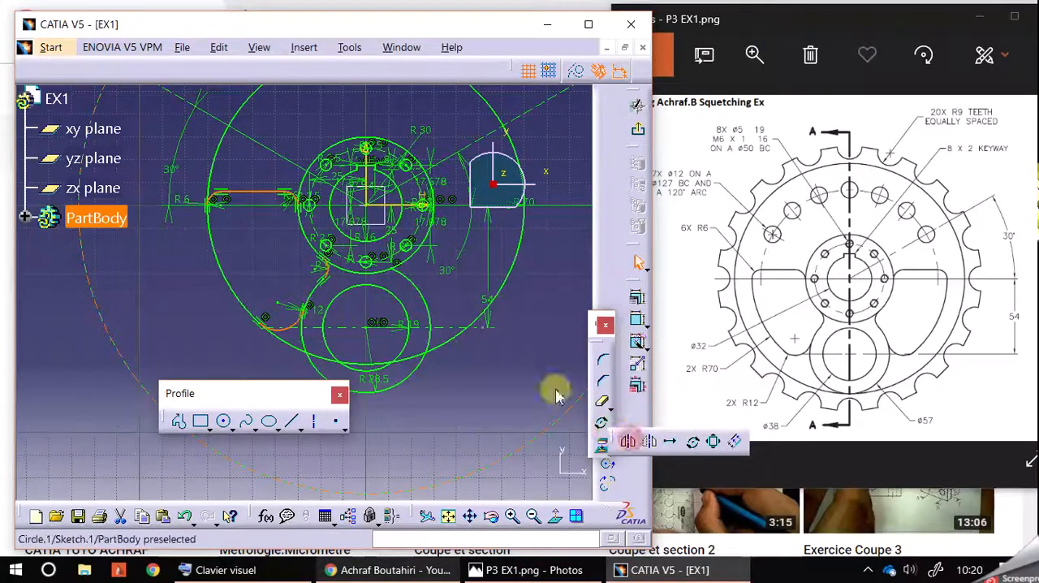
click(378, 183)
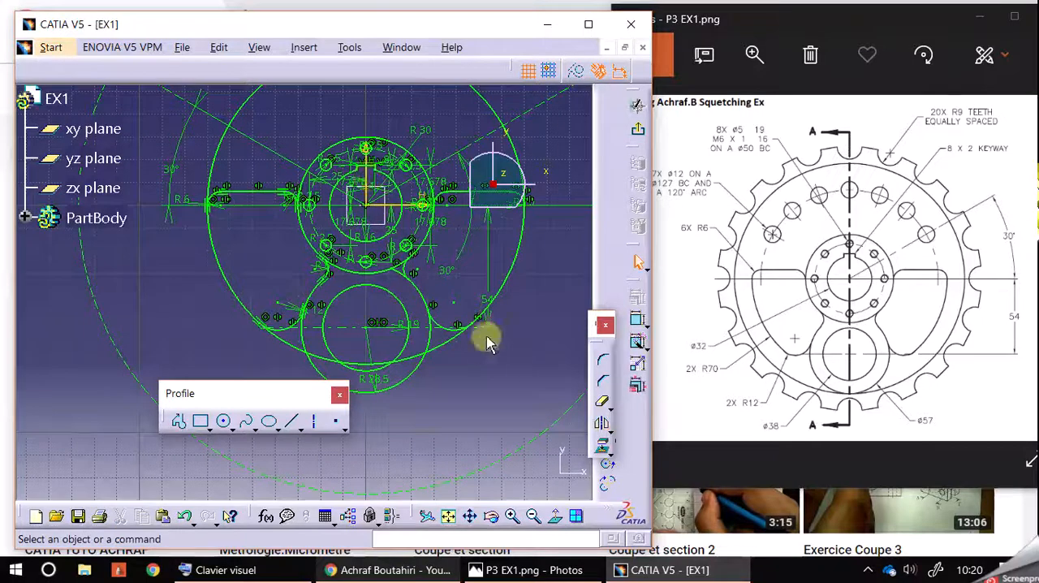
Quick Trim the upper portion of the R70 circle above the two windows
middle_drag(498, 357, 483, 406)
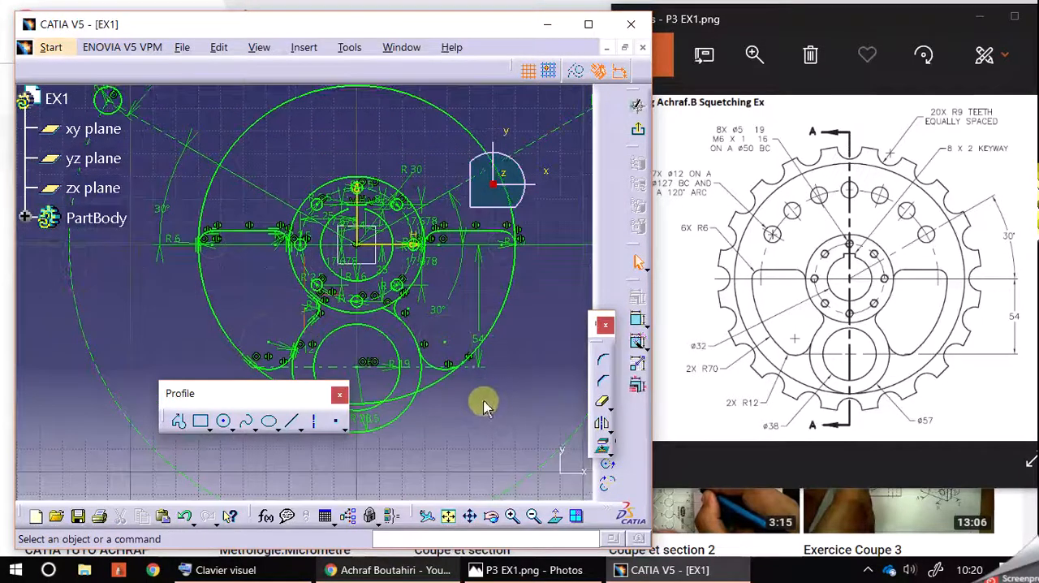
double_click(602, 406)
click(449, 161)
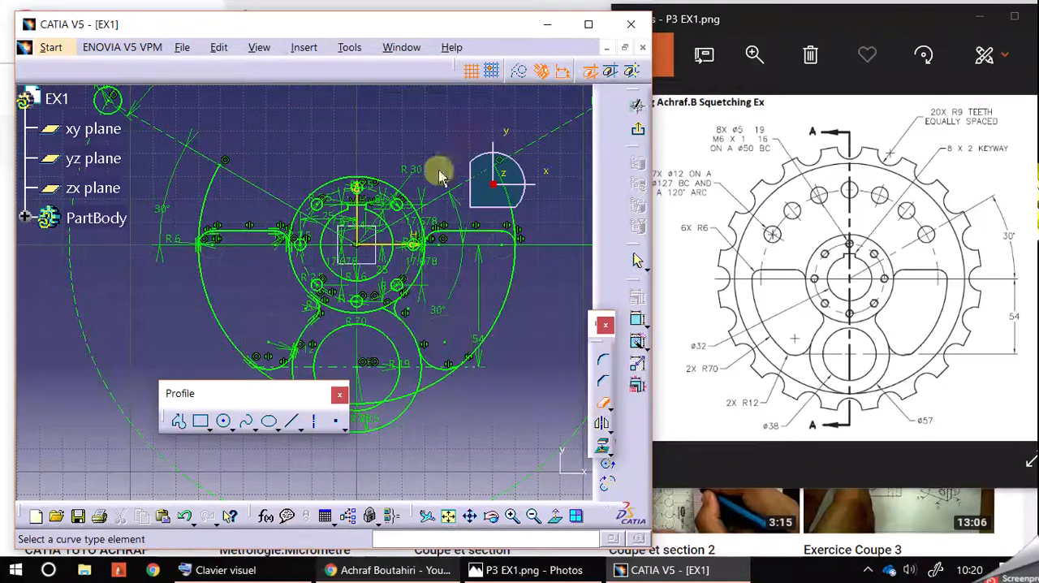
click(216, 186)
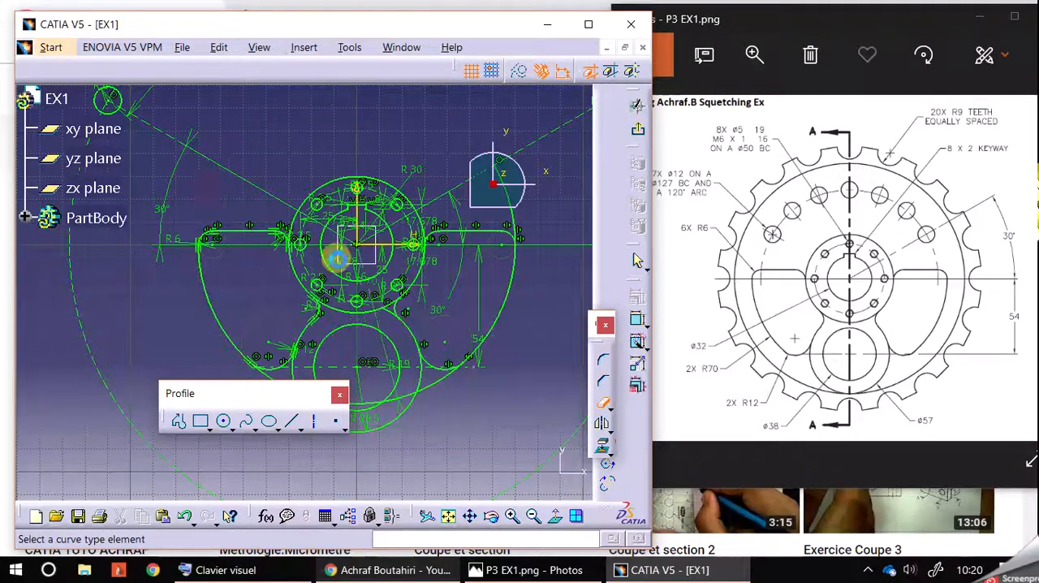
Quick Trim the lower R70 arc segments between the two R12 corners, including those crossing the R28.5 and R19 circles
click(511, 516)
click(511, 516)
middle_drag(484, 410, 411, 297)
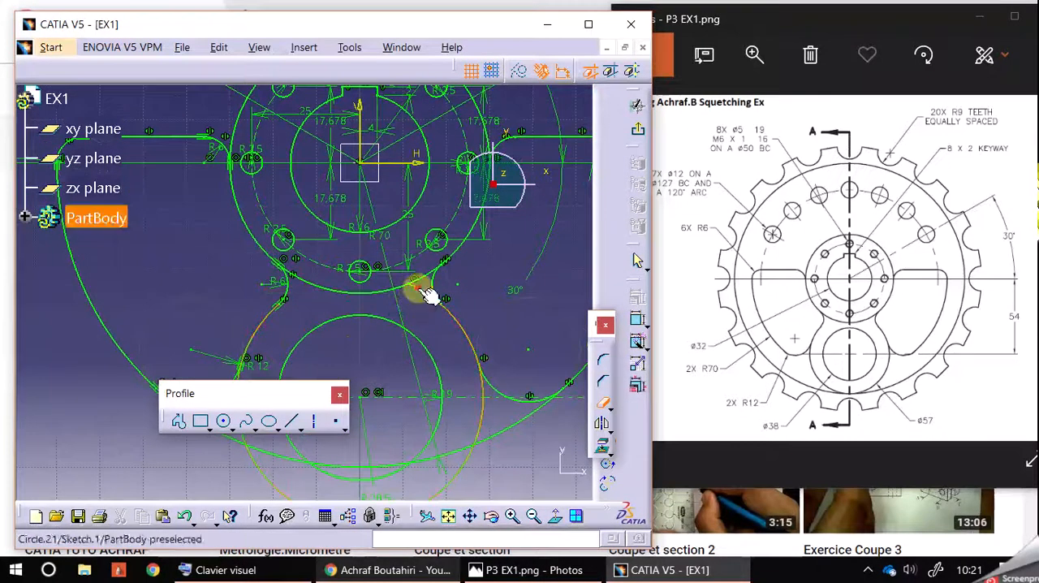
mouse_move(501, 301)
middle_down()
mouse_move(482, 186)
mouse_move(487, 193)
middle_up()
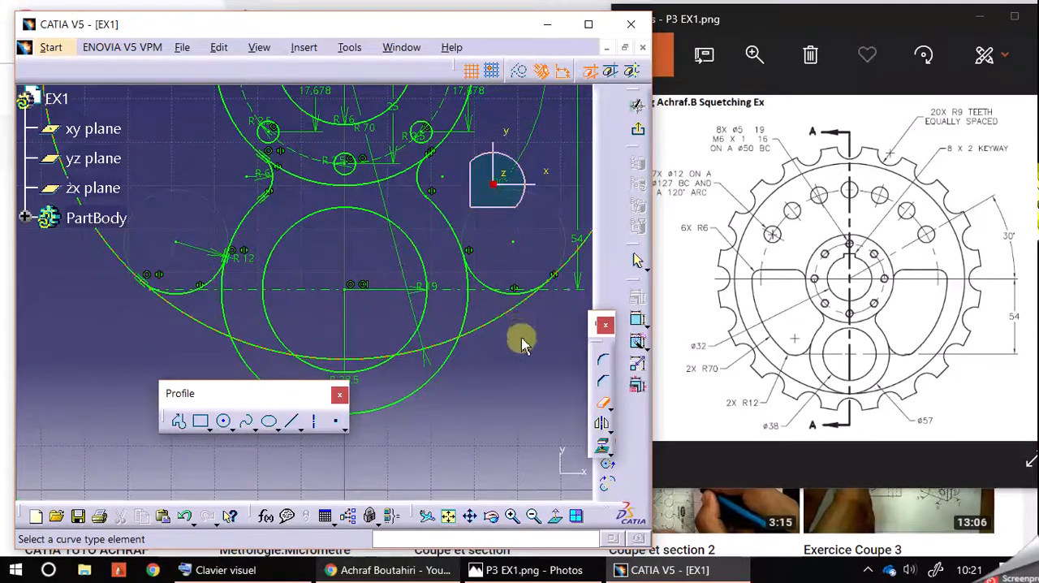
click(367, 359)
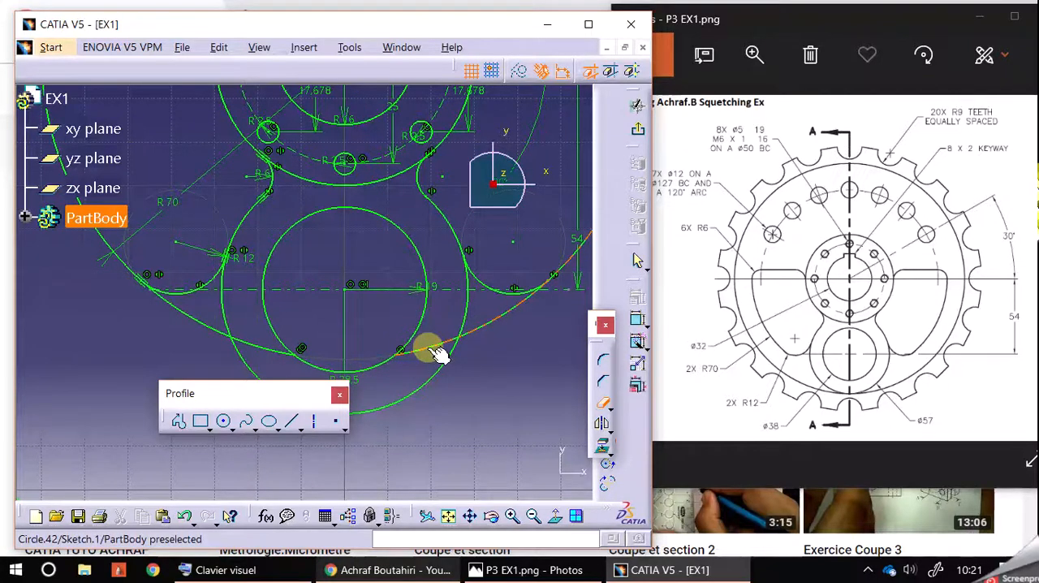
click(438, 355)
click(500, 327)
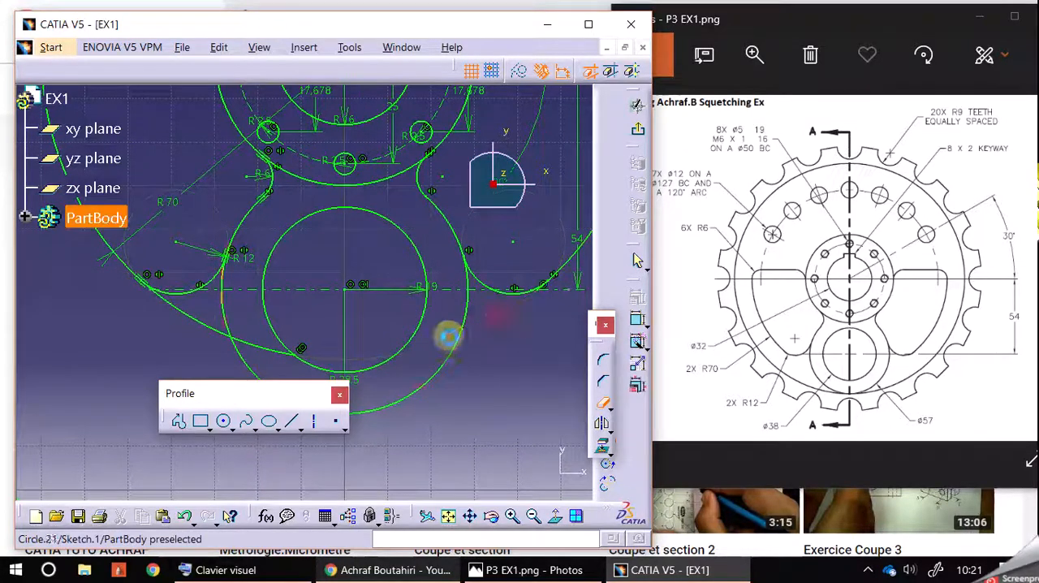
click(273, 347)
click(203, 317)
middle_drag(195, 304, 195, 325)
Leave Quick Trim and undock the operation, View, relimitation and Measure toolbars to make room for the hidden ones
click(529, 517)
click(529, 517)
click(529, 517)
click(529, 517)
click(529, 517)
click(529, 517)
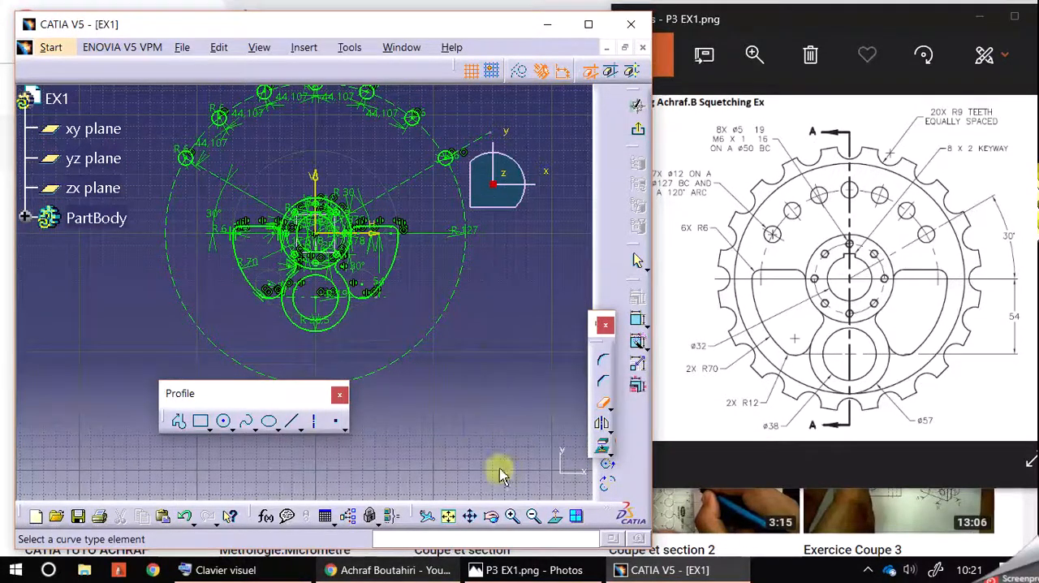
drag(593, 325, 561, 329)
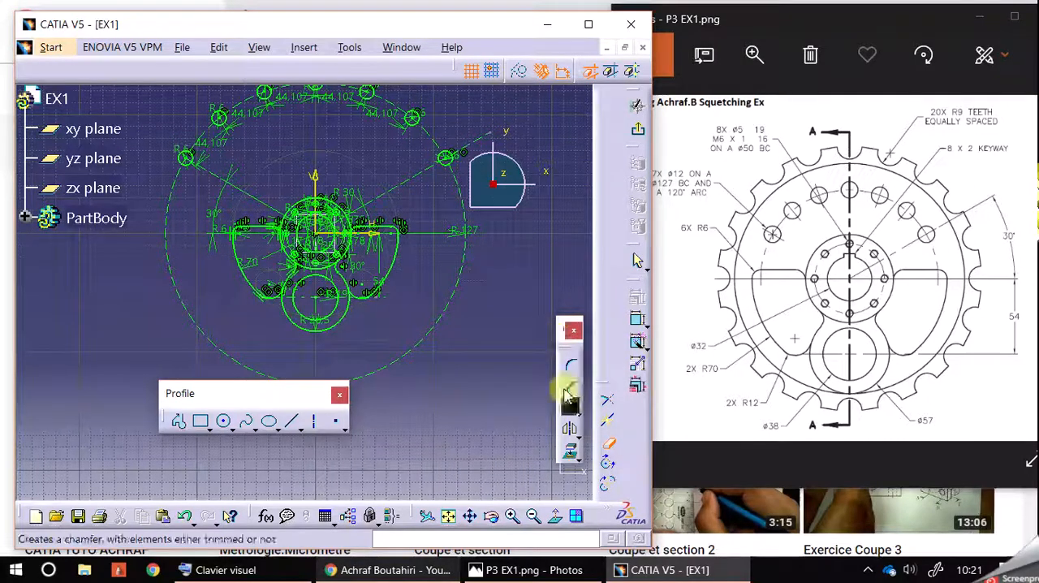
drag(415, 513, 342, 475)
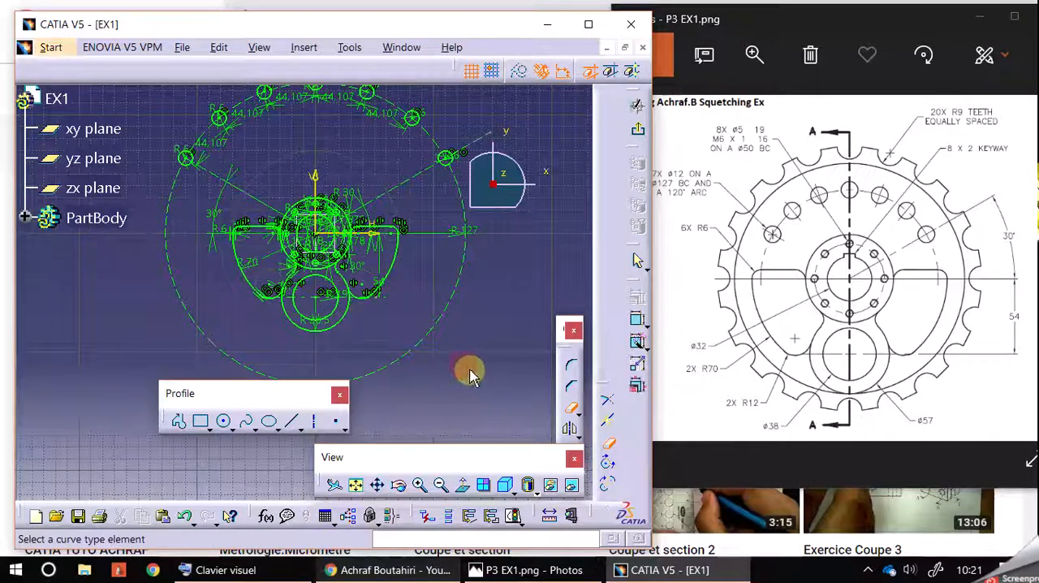
click(572, 405)
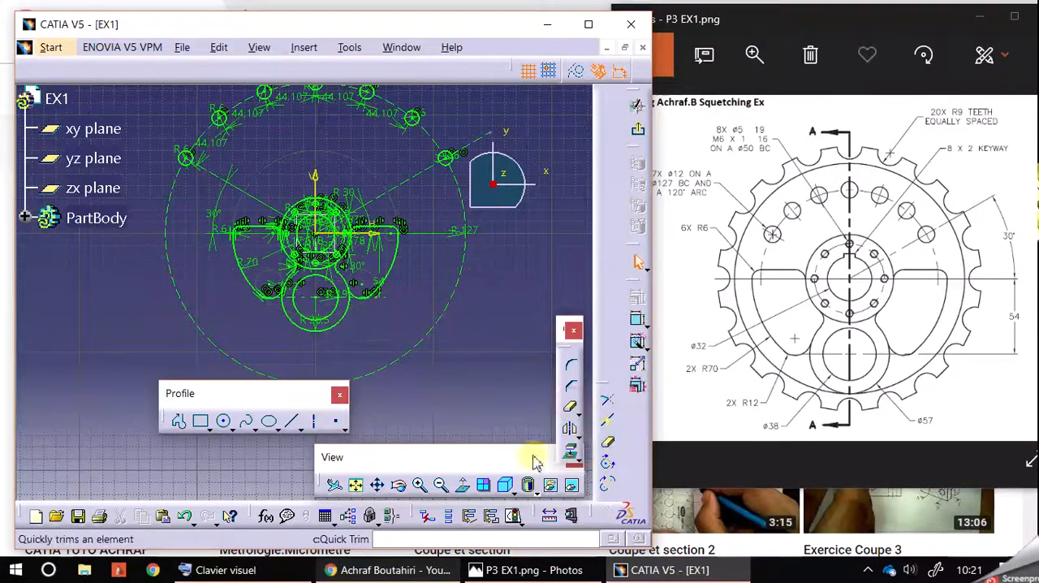
drag(492, 457, 377, 470)
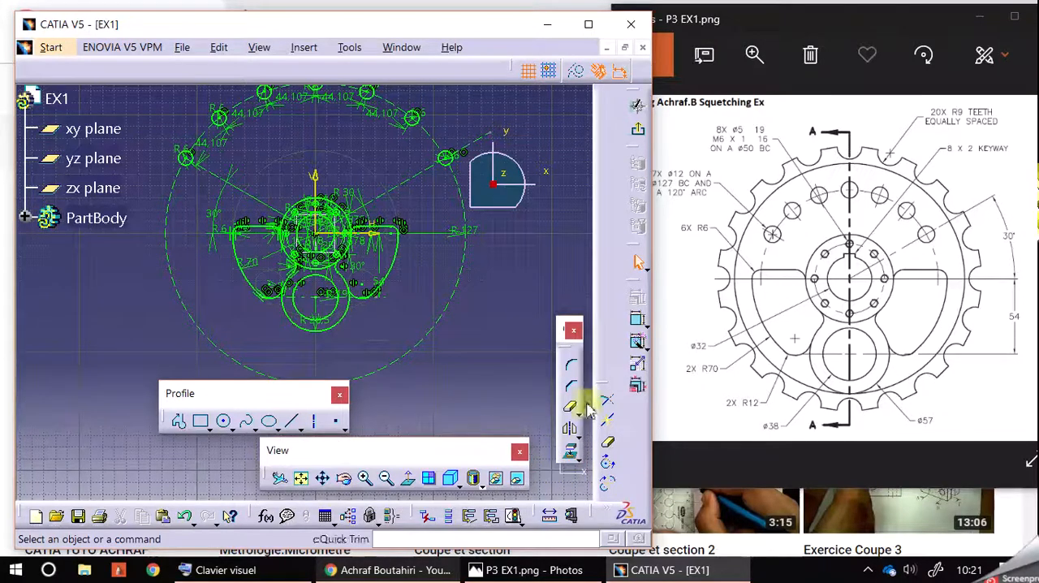
drag(607, 395, 570, 229)
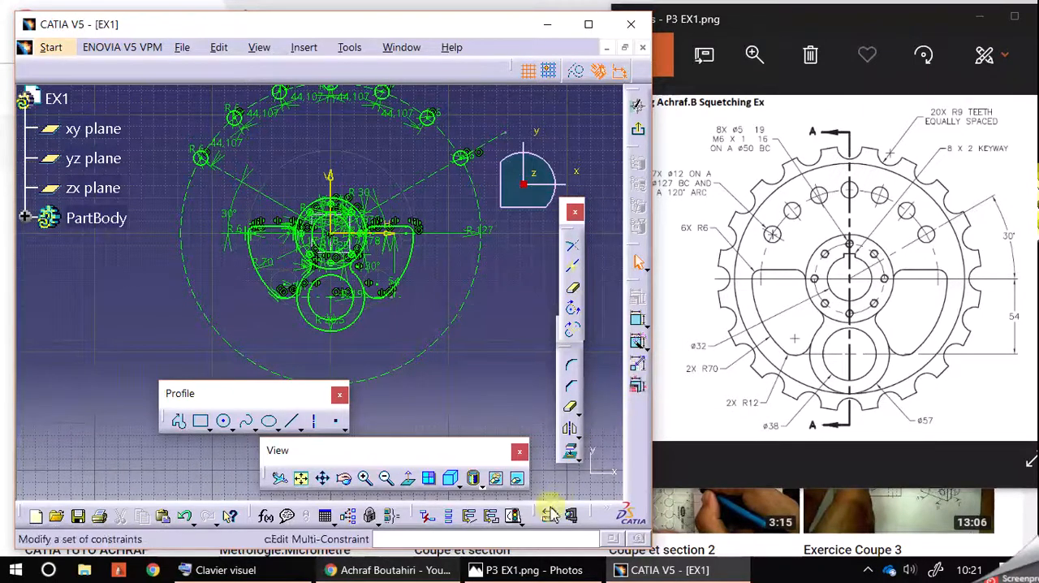
drag(590, 518, 495, 406)
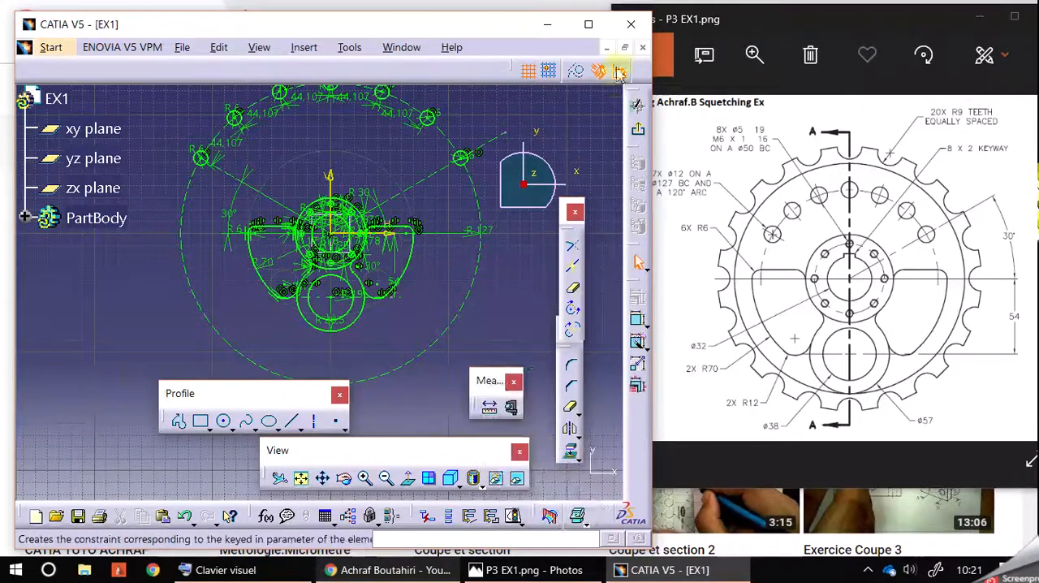
Maximize the CATIA window and hide the geometrical and dimensional constraints in the sketch
click(599, 29)
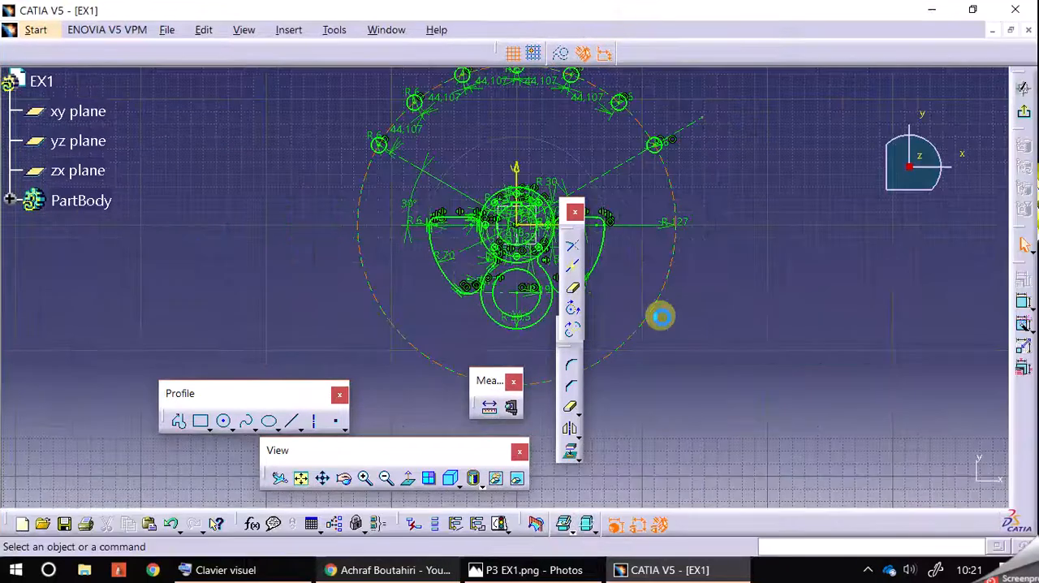
click(658, 526)
click(637, 527)
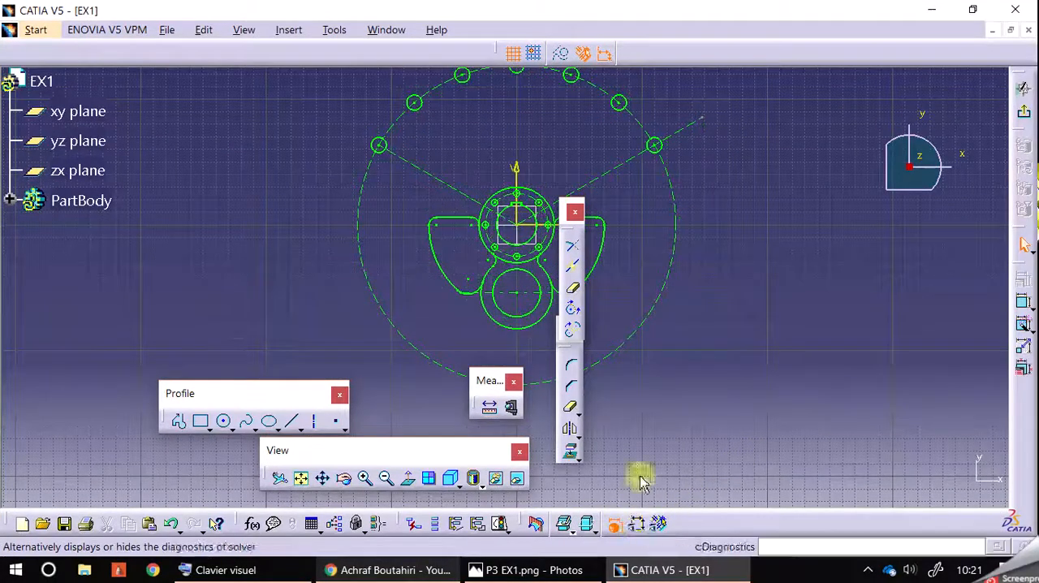
Dock the relimitation, operation and View toolbars, close the Measure toolbar, and move the Profile toolbar clear of the sketch
mouse_move(562, 215)
mouse_down()
mouse_move(673, 225)
mouse_move(1007, 406)
mouse_move(1027, 370)
mouse_up()
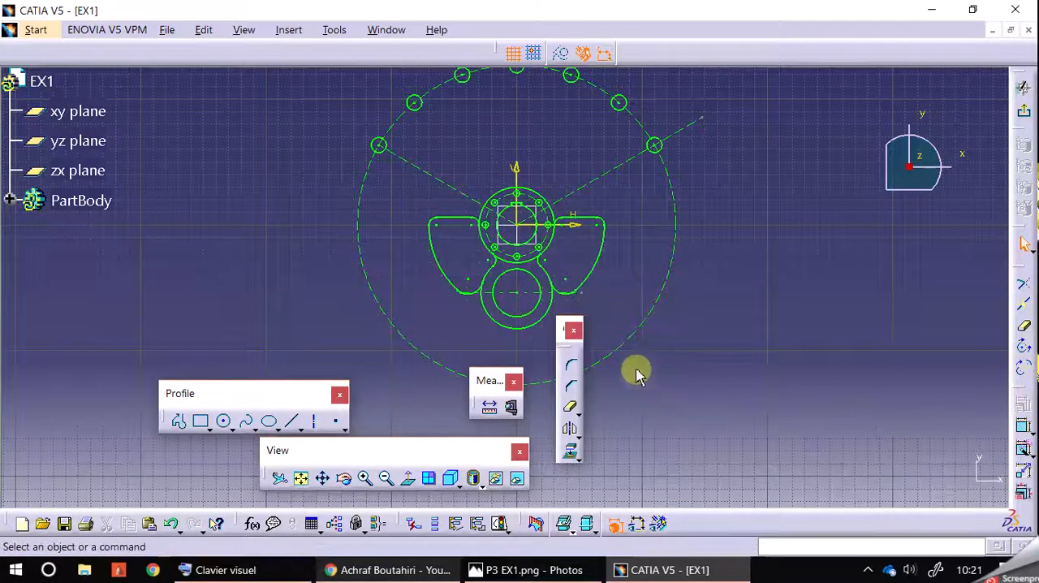
mouse_move(570, 325)
mouse_down()
mouse_move(790, 427)
mouse_move(942, 507)
mouse_move(942, 519)
mouse_up()
drag(490, 446, 838, 516)
click(513, 382)
drag(335, 395, 895, 457)
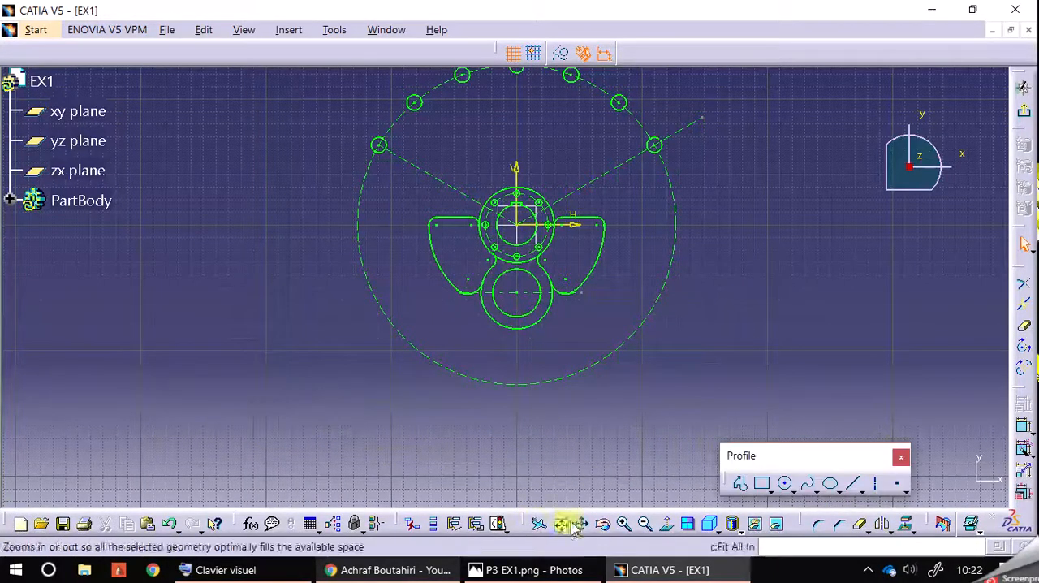
Switch to the reference drawing P3 EX1.png in Photos and compare the window outlines and hole pattern with the sketch
click(625, 524)
middle_drag(827, 284, 766, 393)
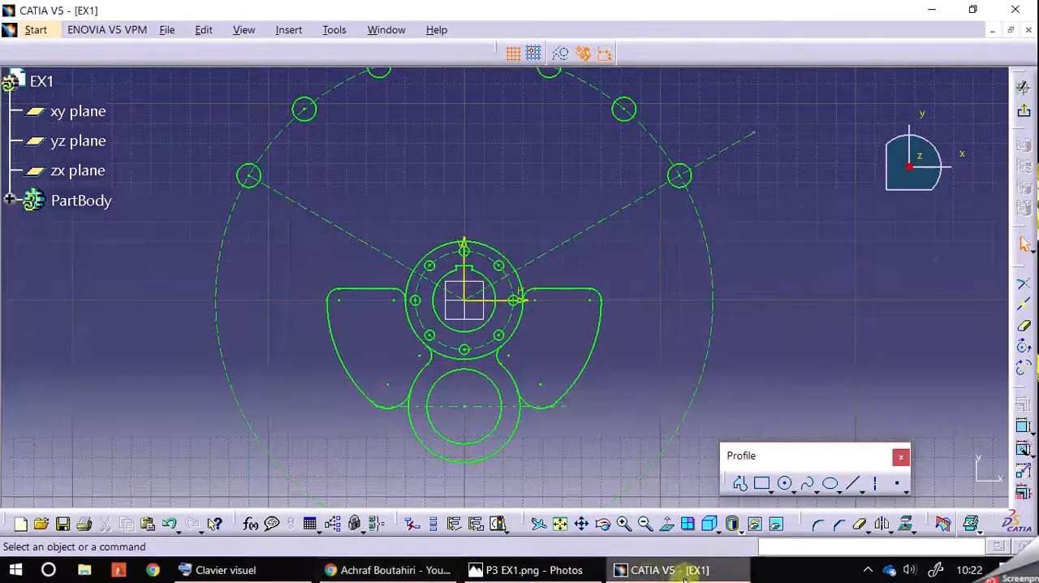
click(548, 573)
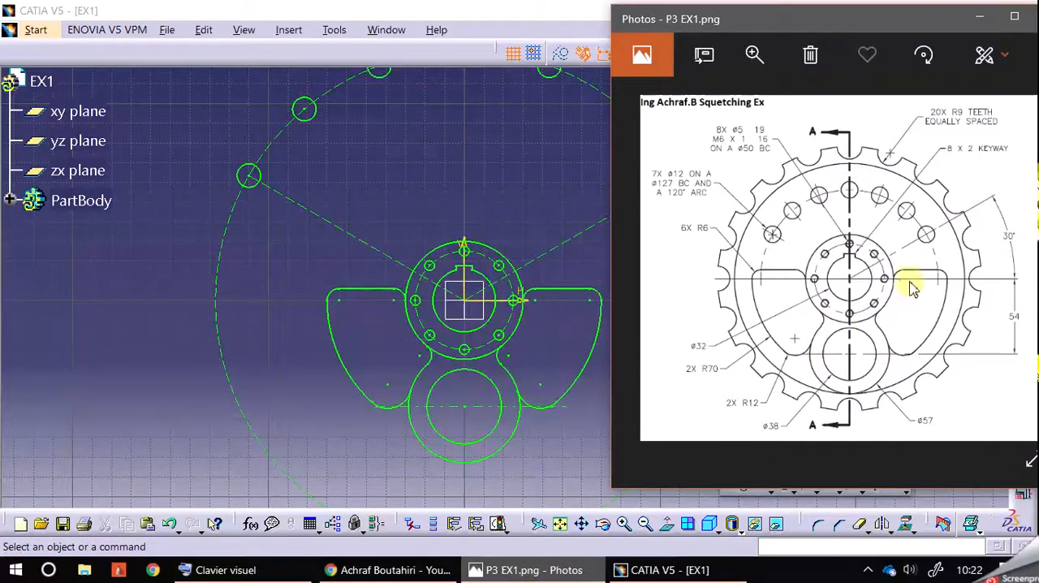
middle_drag(522, 195, 508, 246)
click(562, 571)
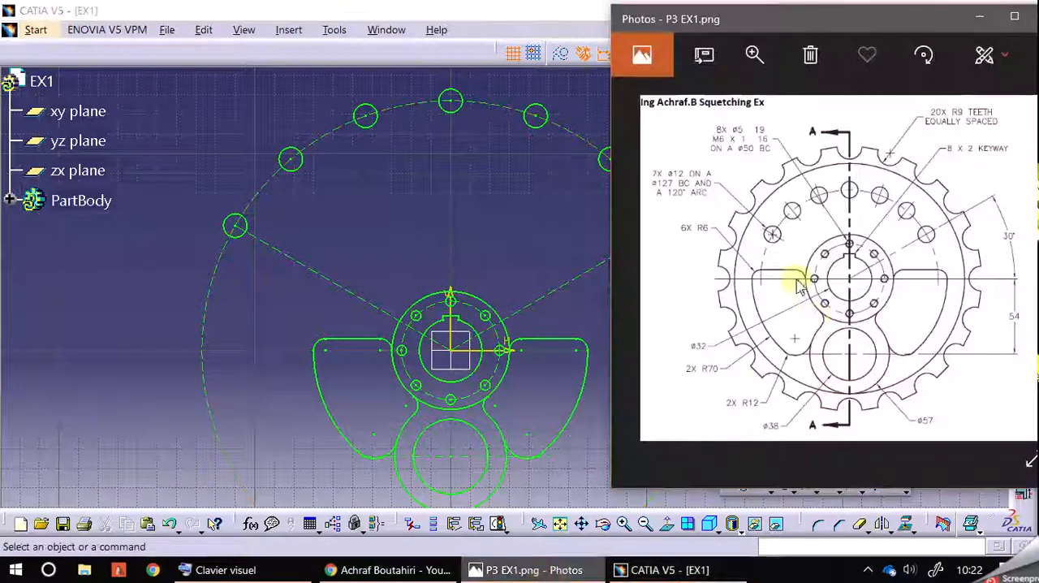
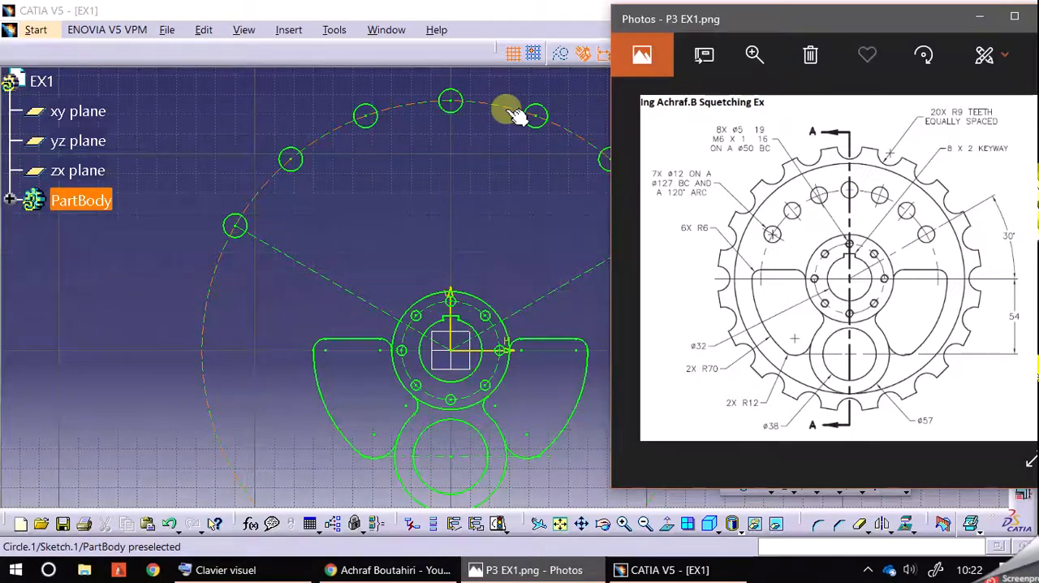
Open the definition of the construction circle through the seven holes to check its radius
double_click(512, 114)
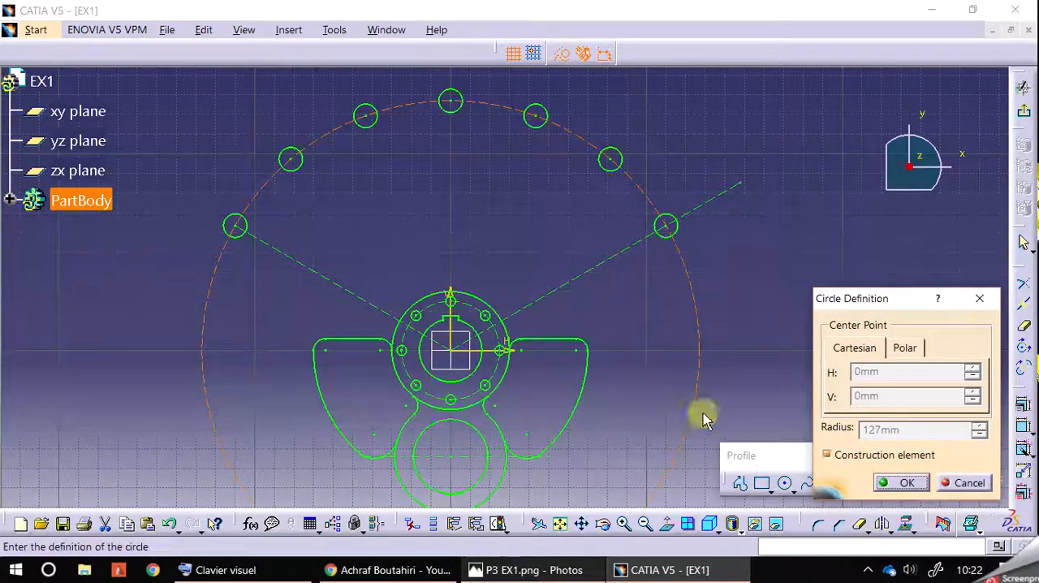
click(984, 300)
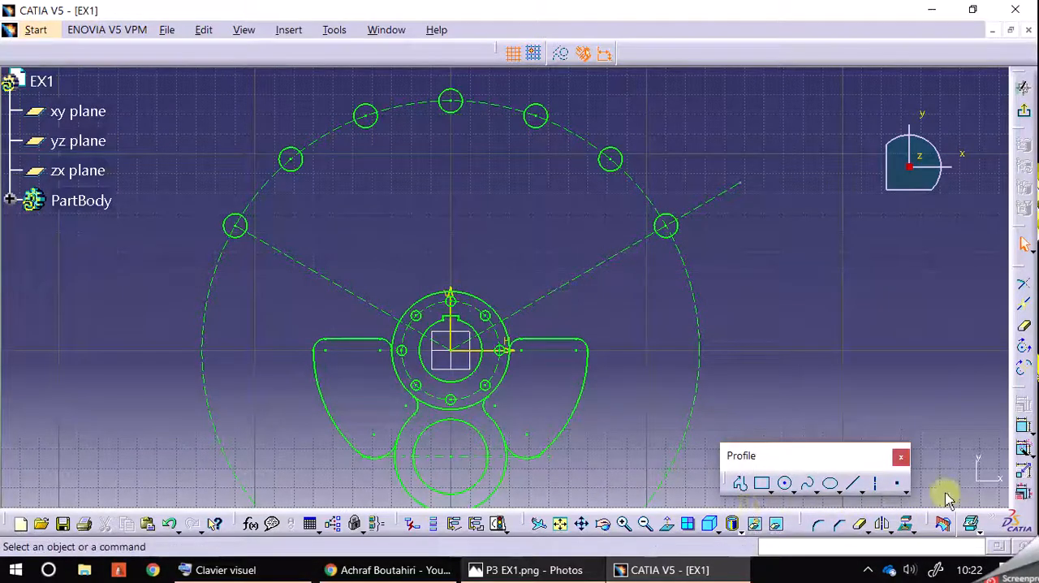
Undock the Visualization, View and Operation toolbars and show the sketch's geometrical and dimensional constraints
drag(933, 520, 893, 400)
drag(601, 520, 520, 473)
drag(879, 526, 759, 388)
mouse_move(925, 395)
mouse_down()
mouse_move(867, 292)
mouse_move(875, 299)
mouse_up()
click(958, 328)
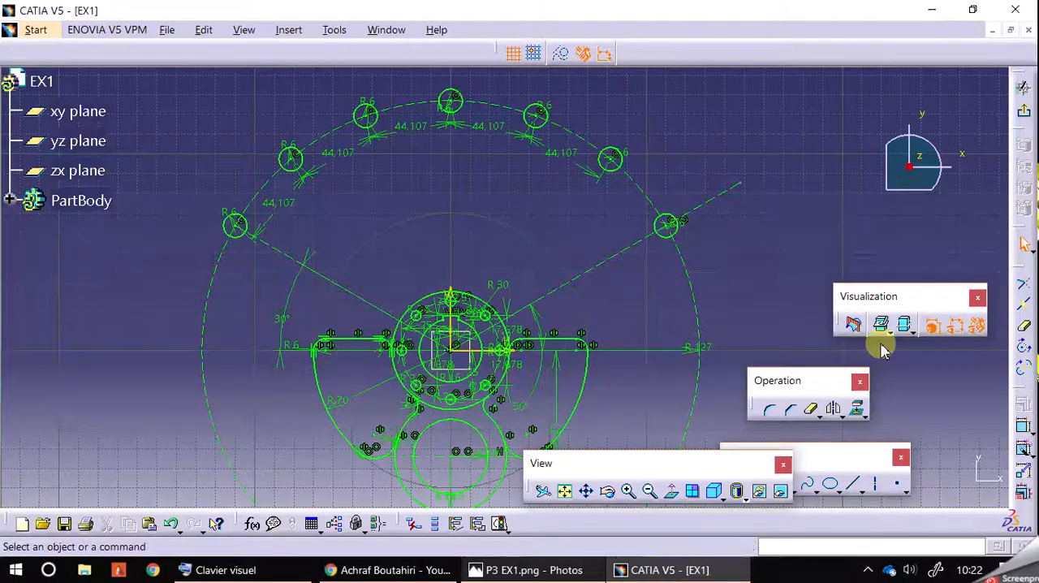
Switch the outer hole circle's dimension from radius to diameter and set it to 127 mm
middle_drag(520, 203, 494, 139)
click(661, 286)
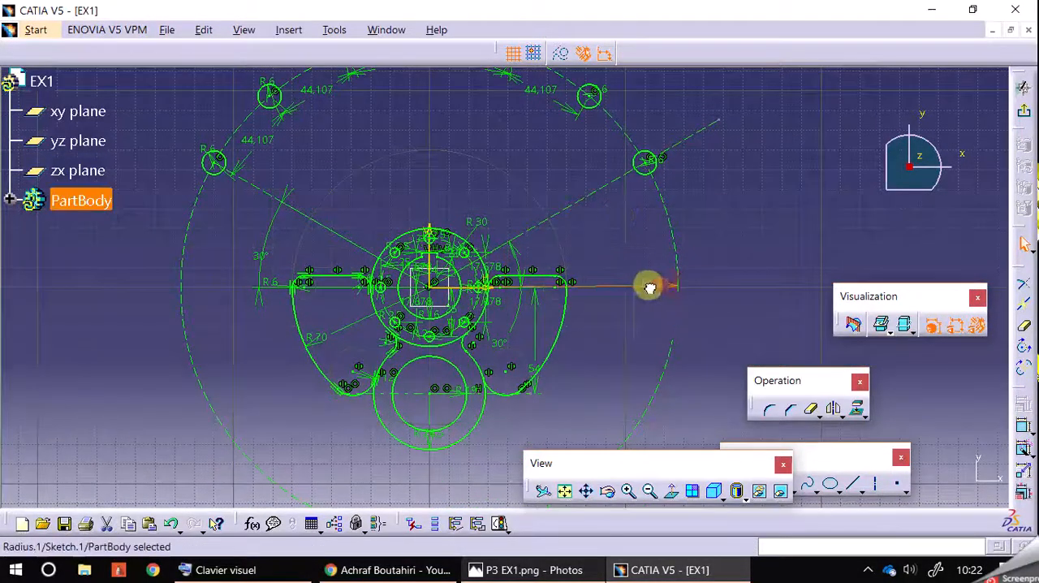
double_click(641, 289)
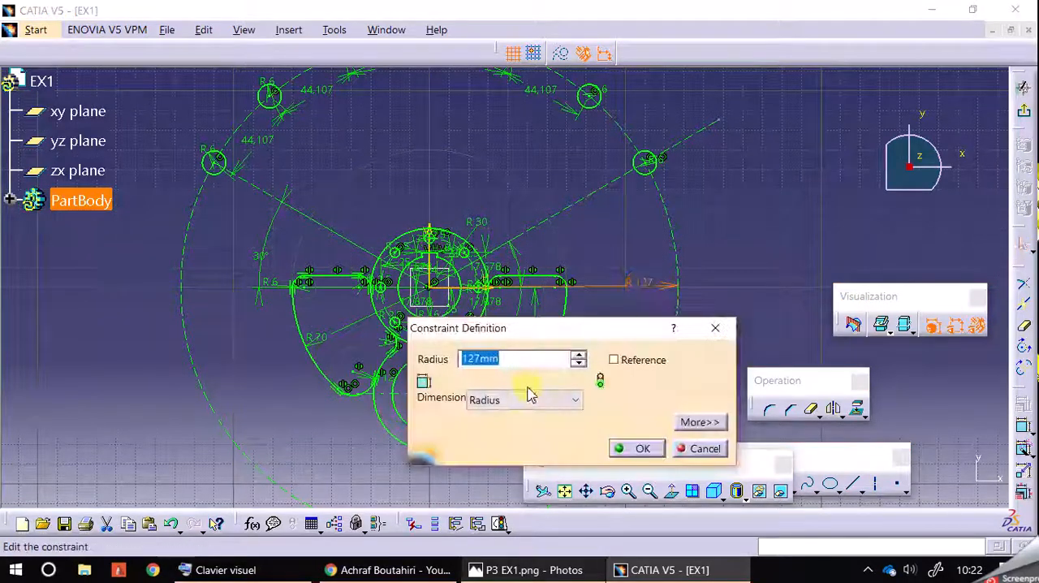
click(524, 399)
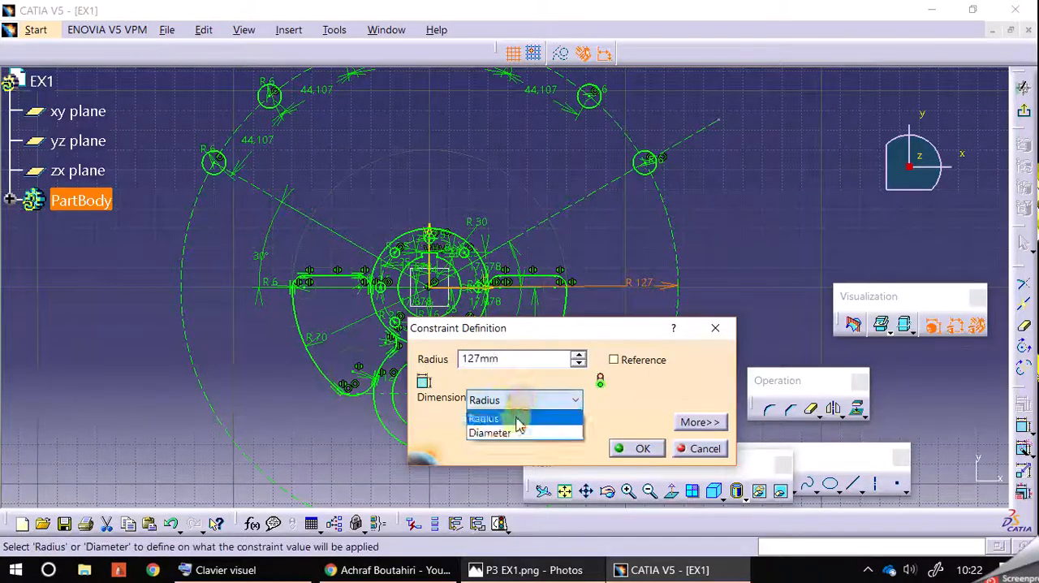
click(508, 430)
double_click(516, 365)
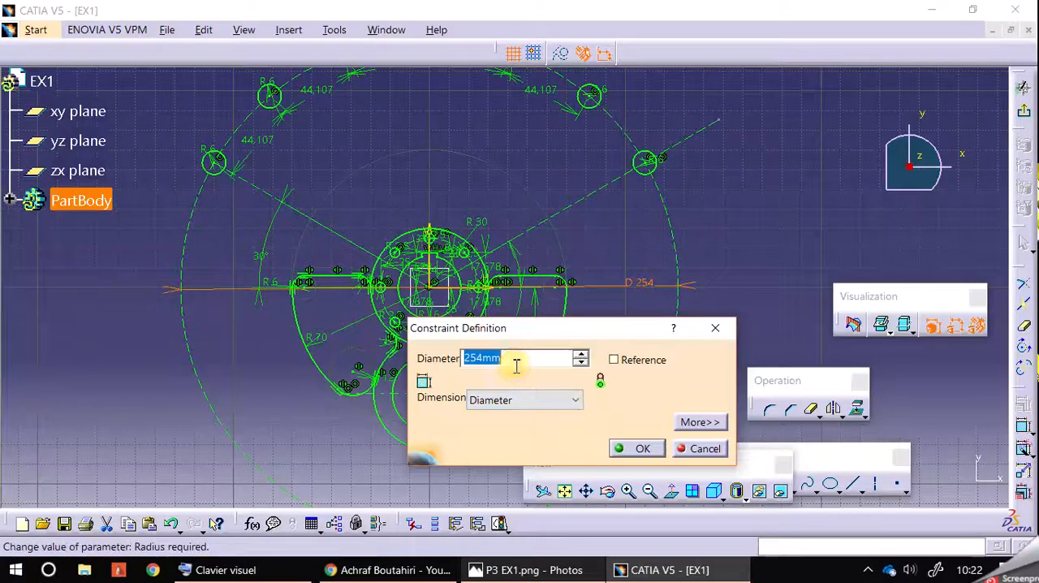
text(127)
key(Return)
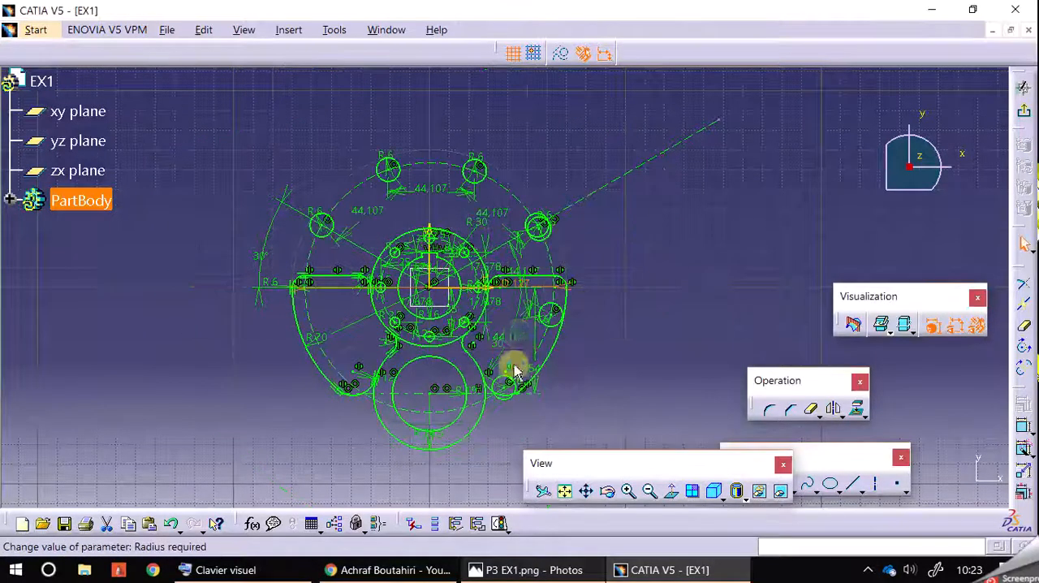
Hide the sketch's dimensional and geometrical constraints and turn off the solver diagnostics colouring
click(961, 328)
click(978, 328)
click(752, 287)
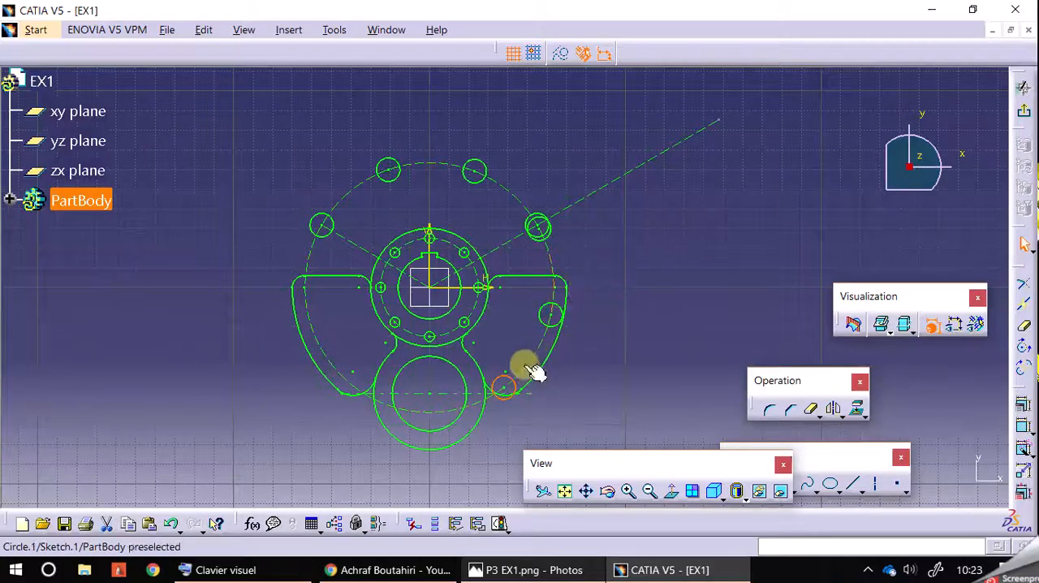
click(954, 325)
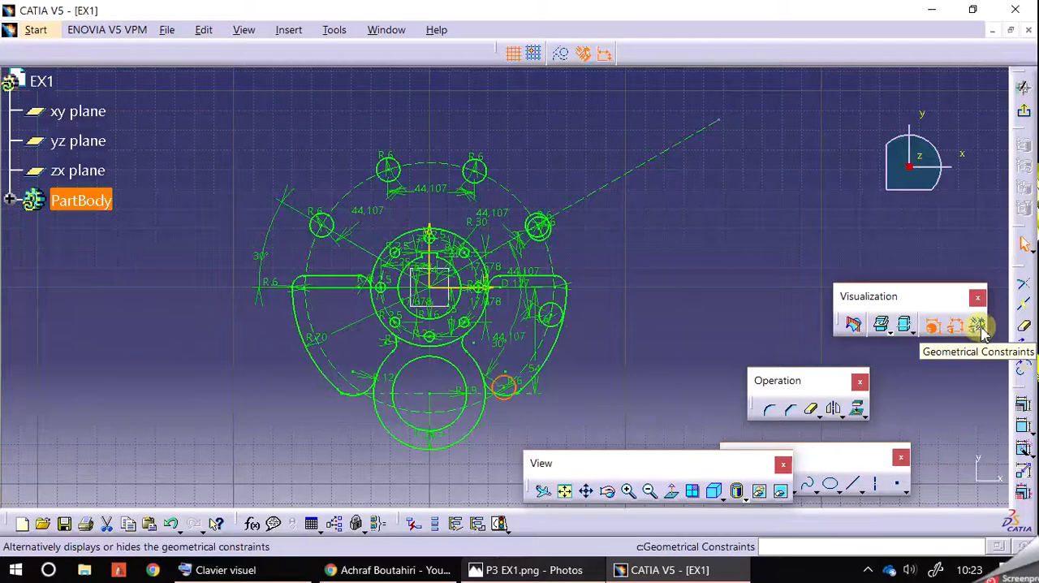
click(978, 325)
click(981, 329)
click(953, 329)
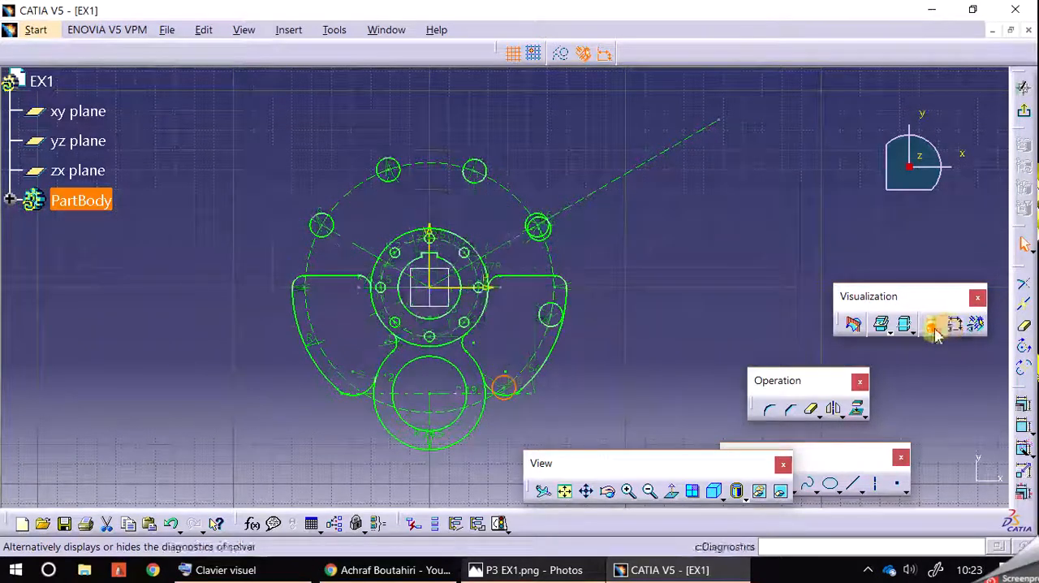
click(934, 329)
click(699, 256)
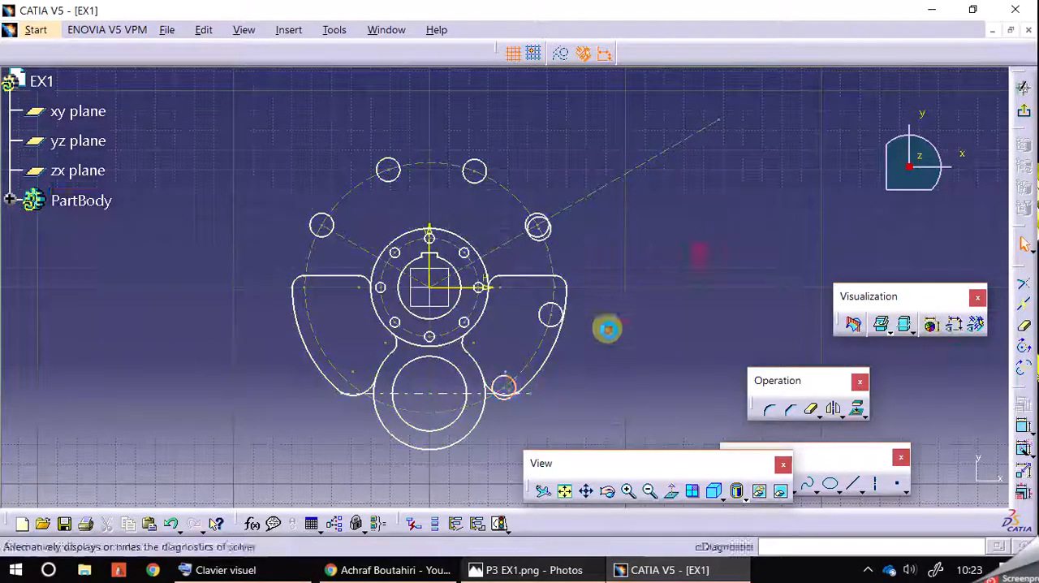
Delete the five displaced R6 circles on the outer hole circle, keeping only the two on the 30° construction lines
click(517, 387)
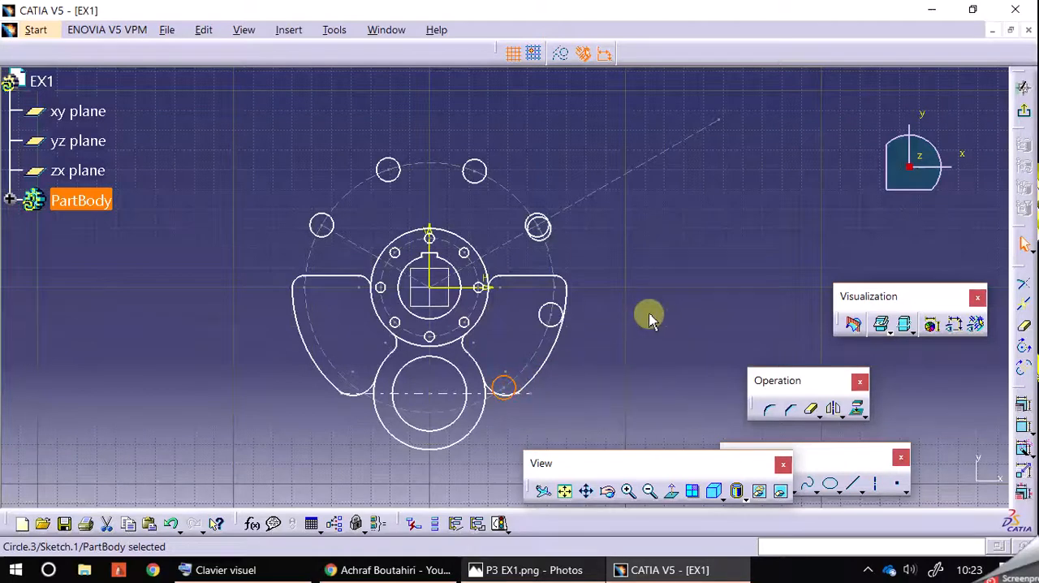
key(Delete)
key(Delete)
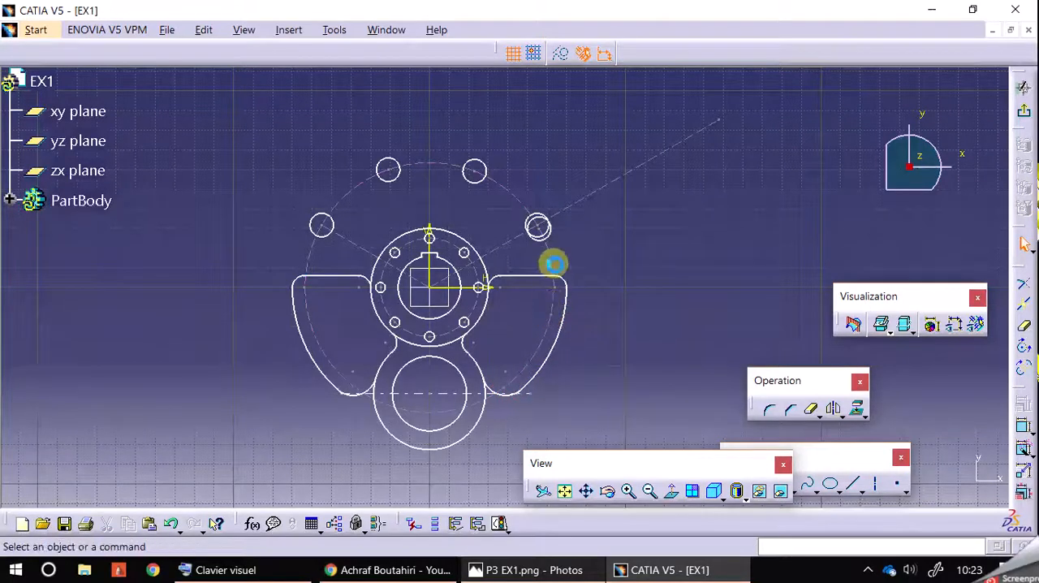
key(Delete)
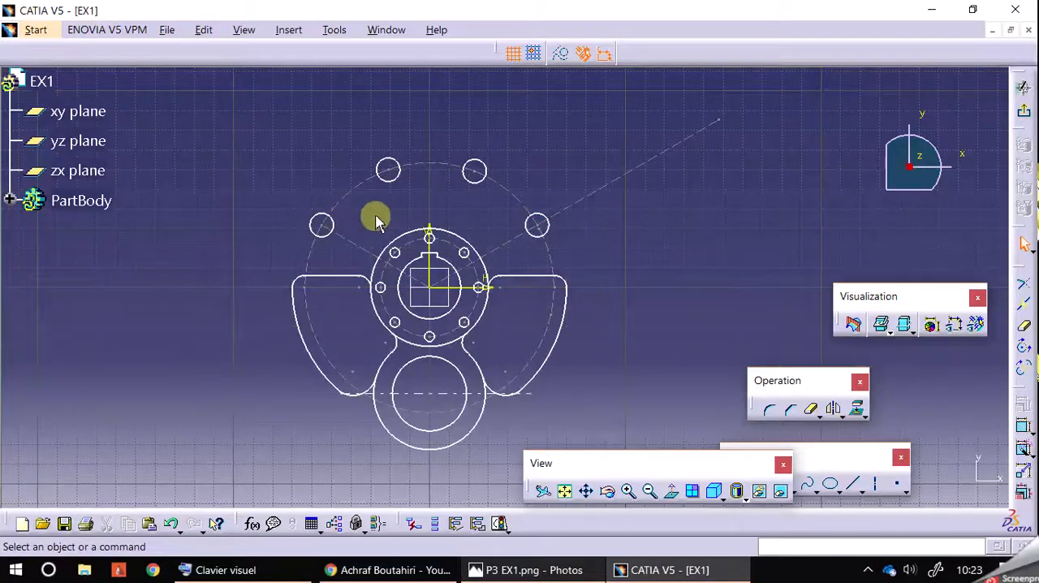
click(482, 177)
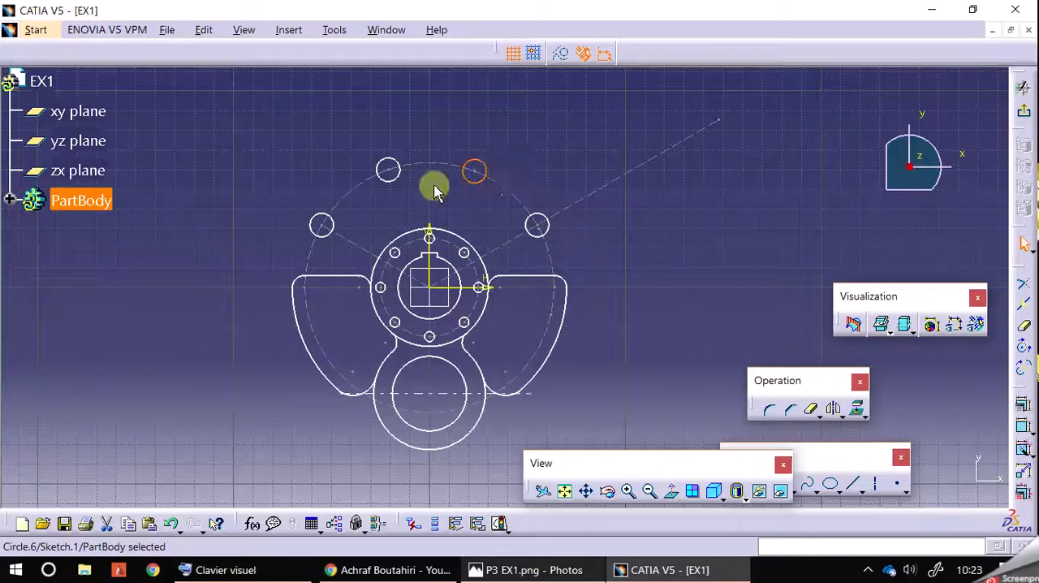
ctrl+click(400, 172)
key(Delete)
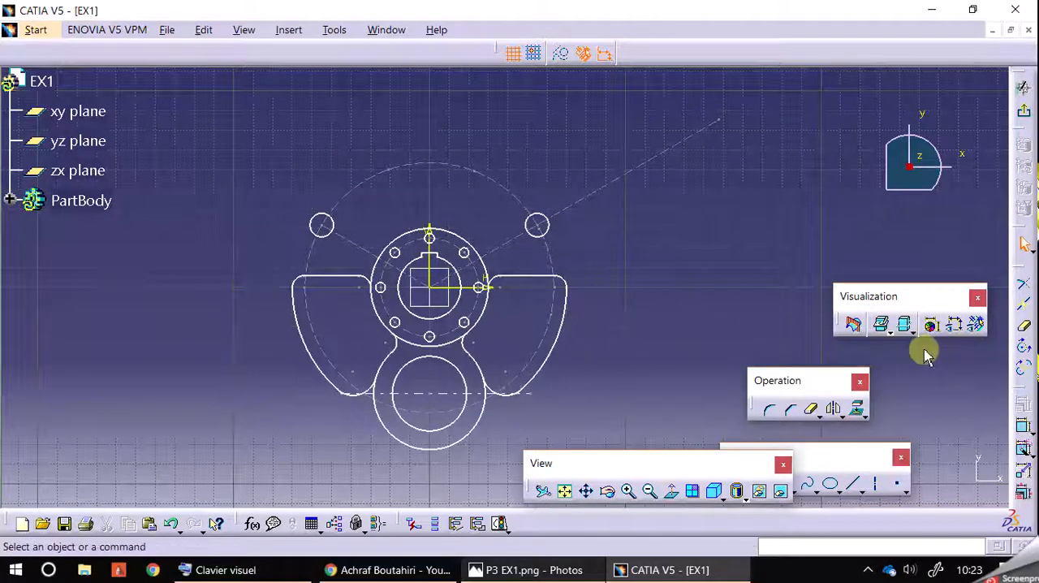
Show the dimensional constraints and delete the leftover offset dimensions at the top and upper right of the hole circle
click(976, 324)
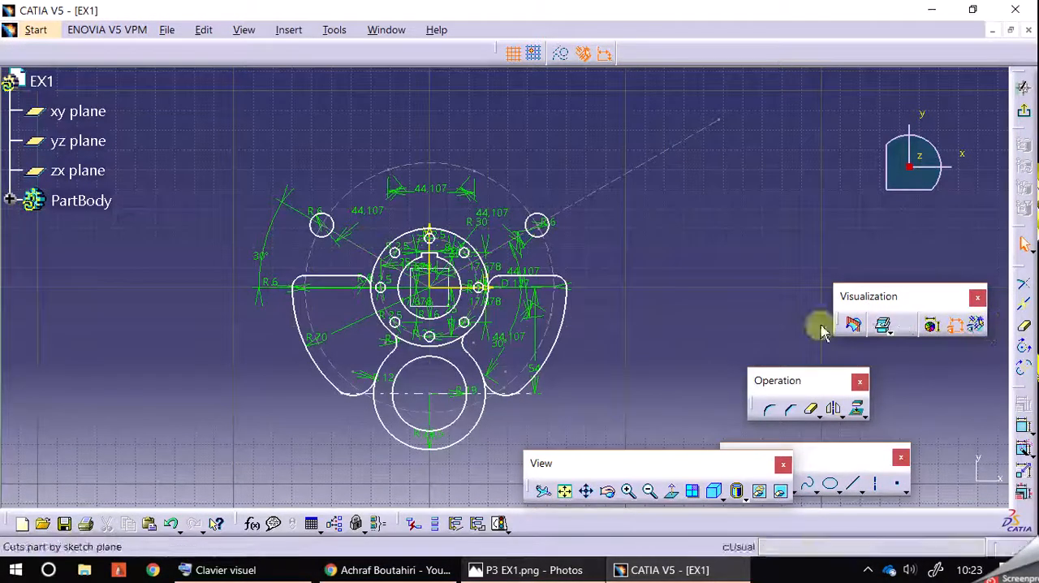
key(Delete)
click(477, 197)
key(Delete)
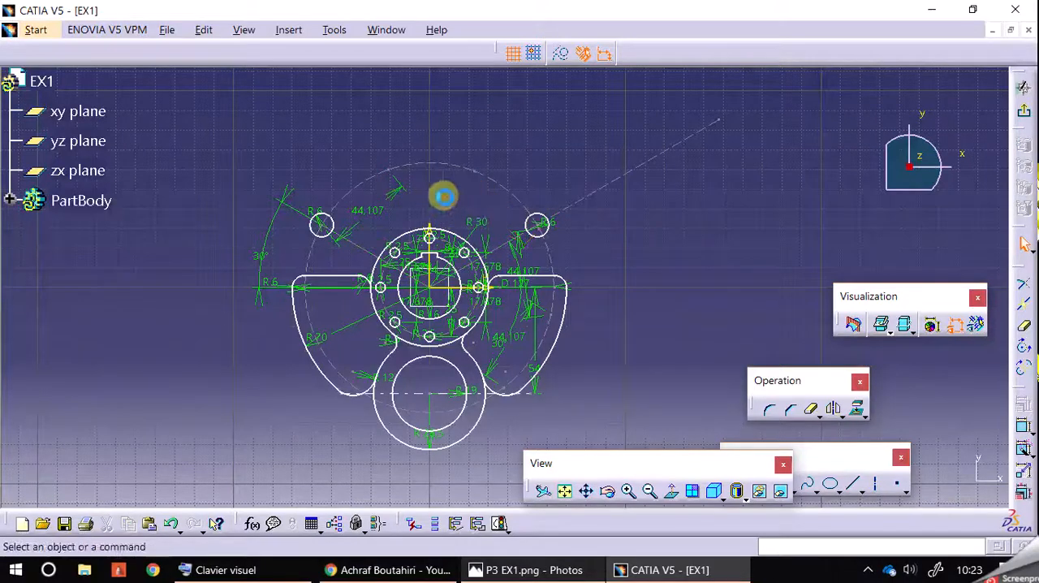
click(385, 201)
click(479, 116)
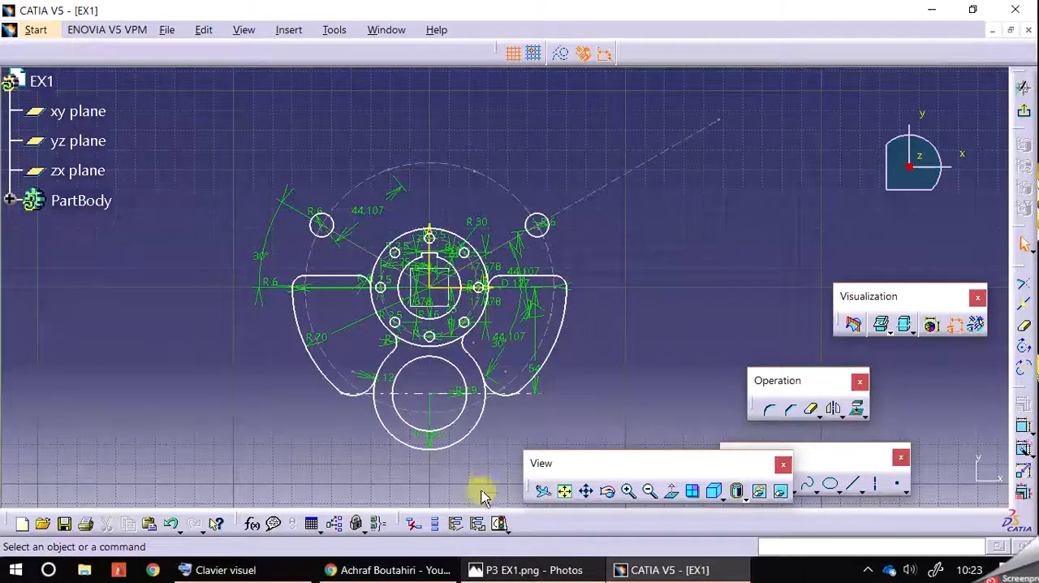
click(628, 491)
click(629, 491)
click(628, 491)
click(628, 491)
mouse_move(484, 157)
middle_down()
mouse_move(531, 169)
mouse_move(596, 258)
mouse_move(587, 223)
mouse_move(608, 282)
middle_up()
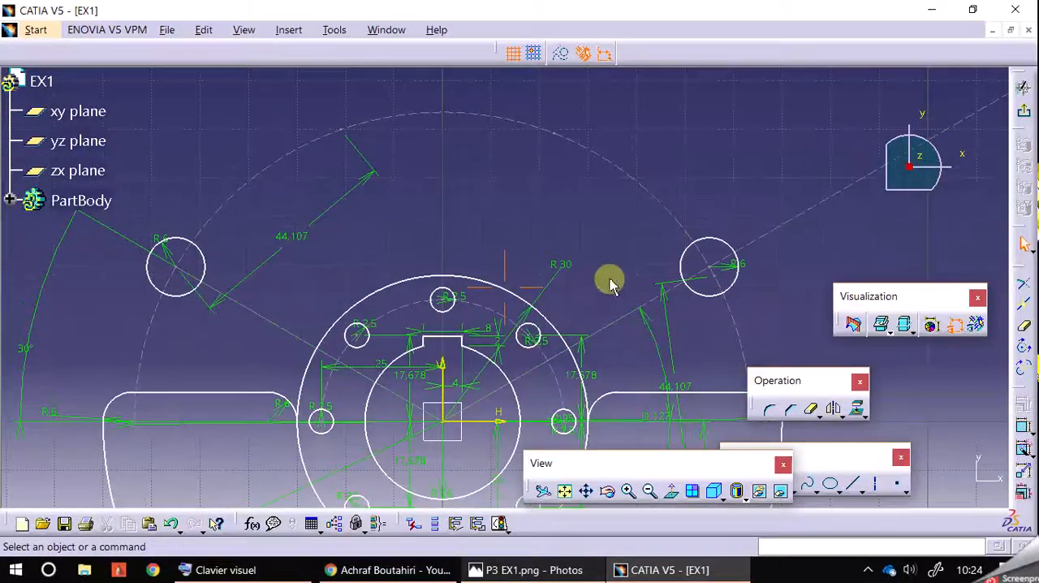
click(726, 242)
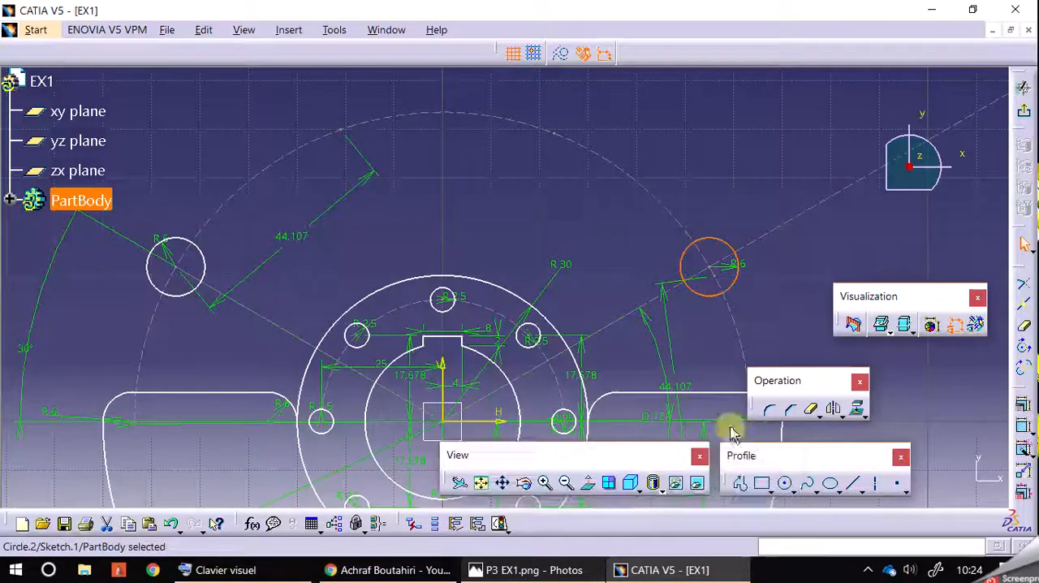
click(842, 413)
click(855, 434)
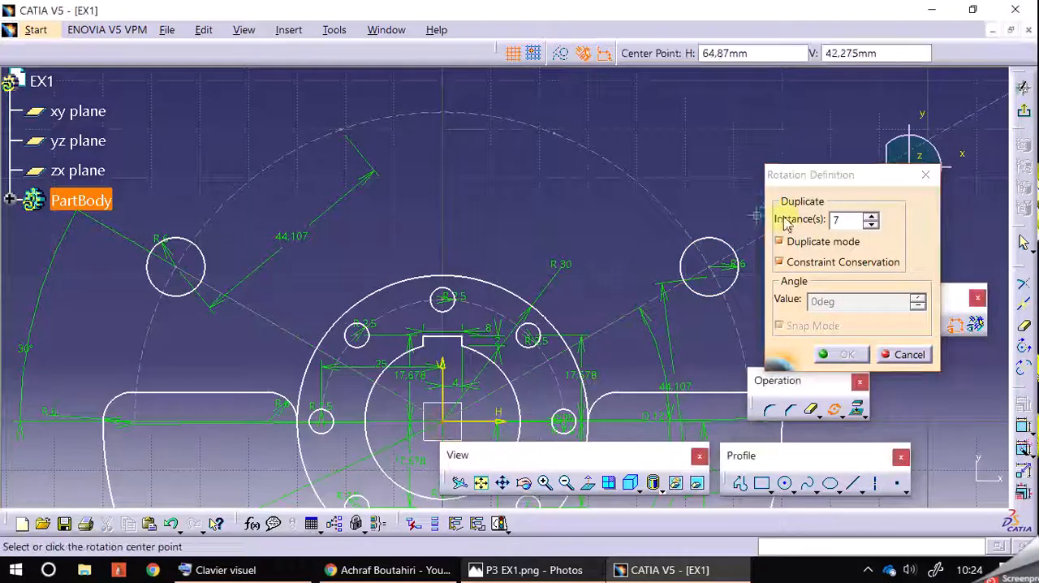
click(871, 225)
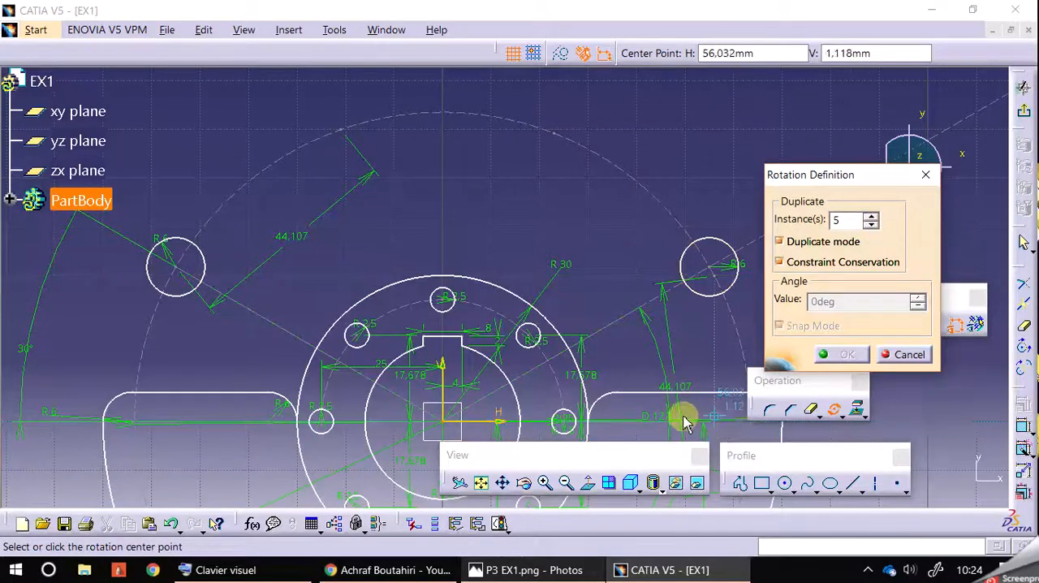
click(504, 423)
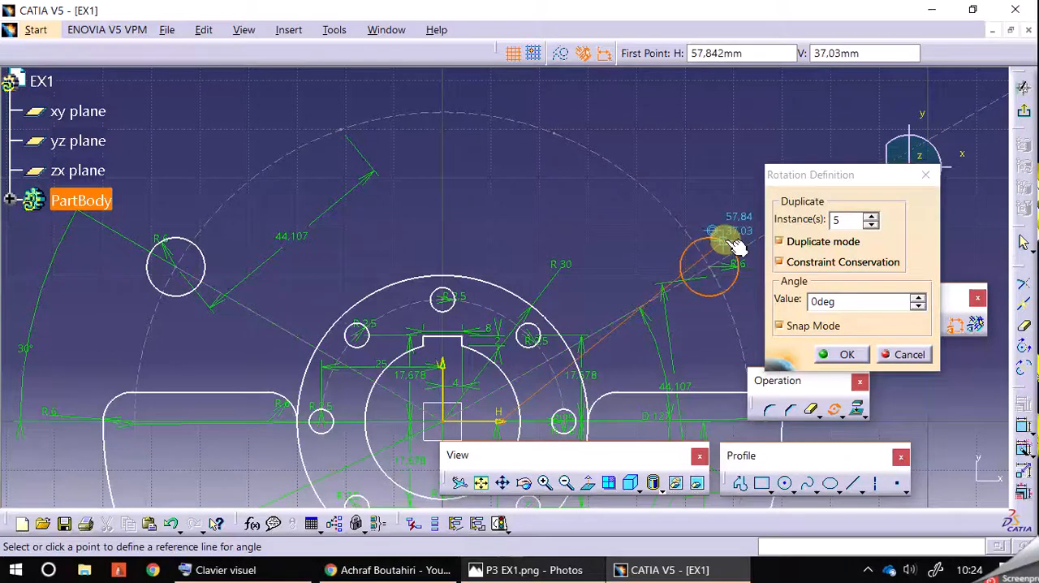
key(Escape)
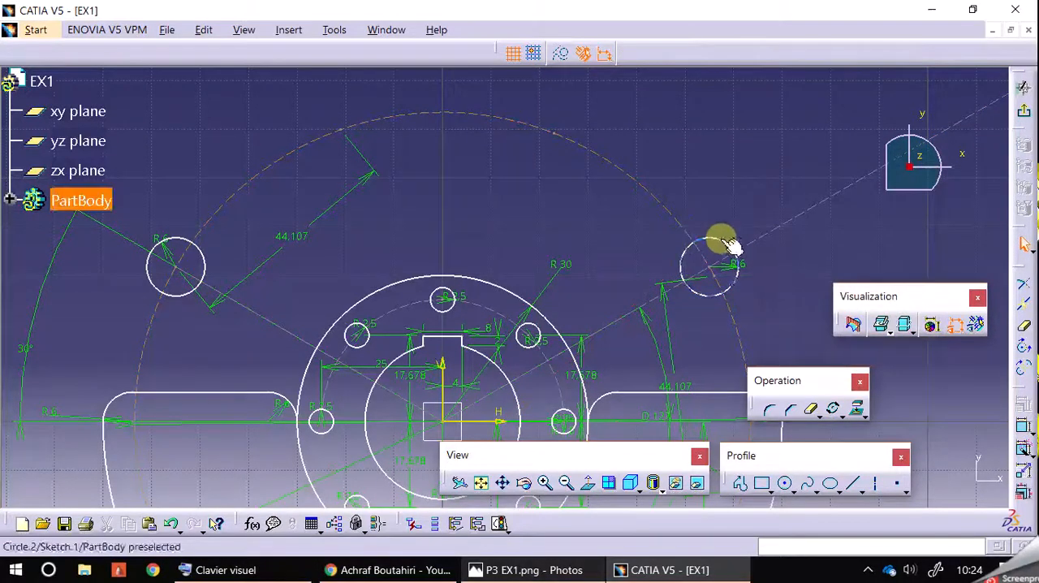
click(726, 242)
click(833, 408)
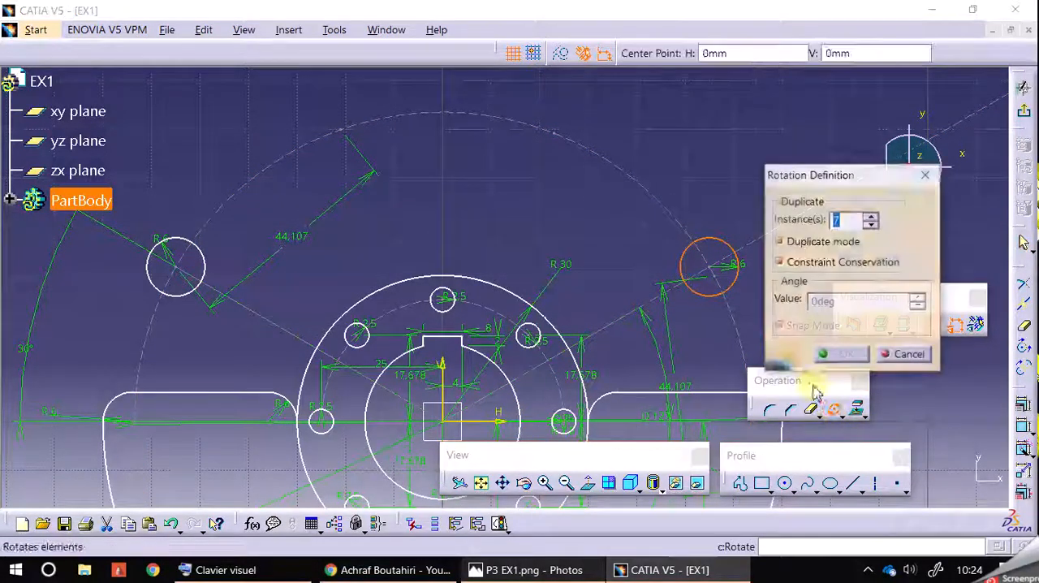
click(451, 426)
key(Escape)
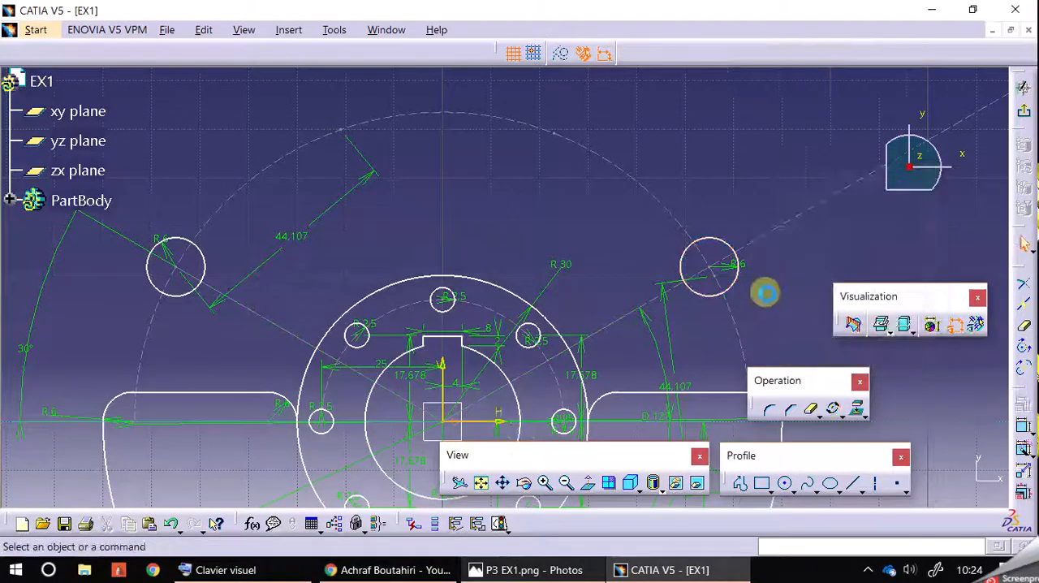
Duplicate the right-hand R6 circle around the sketch origin with Rotate, using 5 instances at a 20° angle
click(732, 245)
click(835, 411)
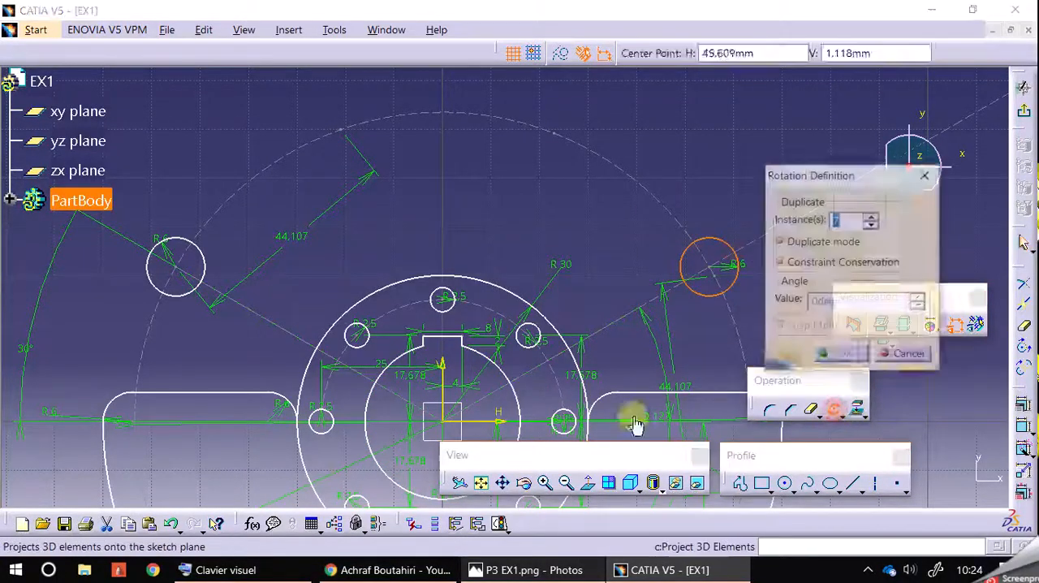
click(449, 421)
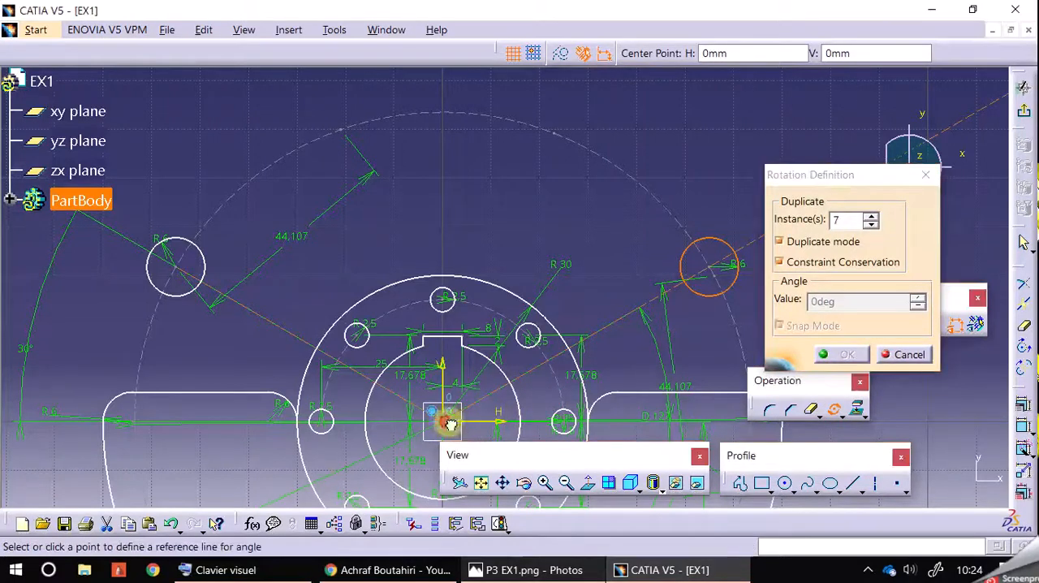
click(510, 421)
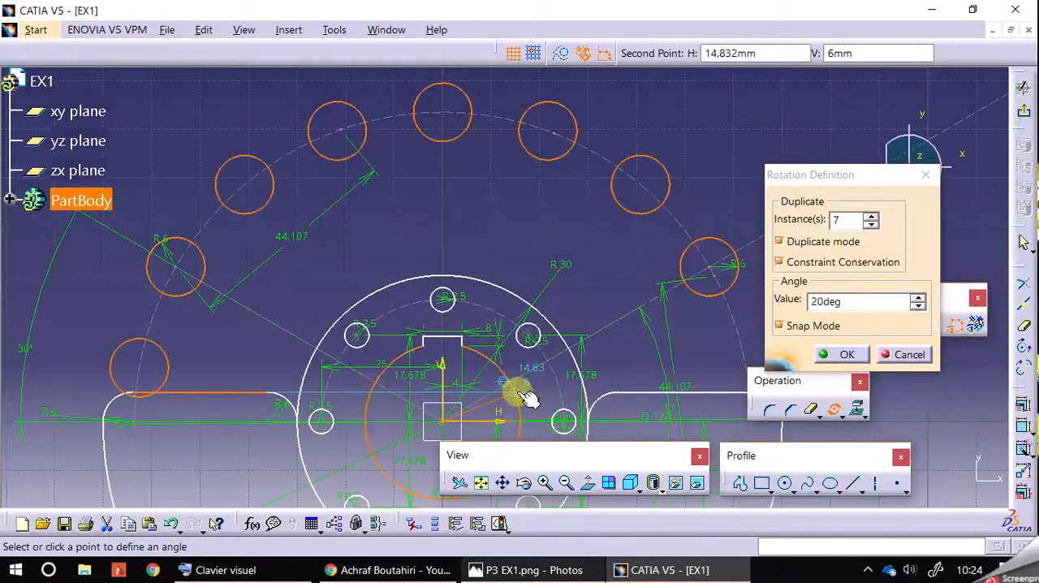
click(870, 225)
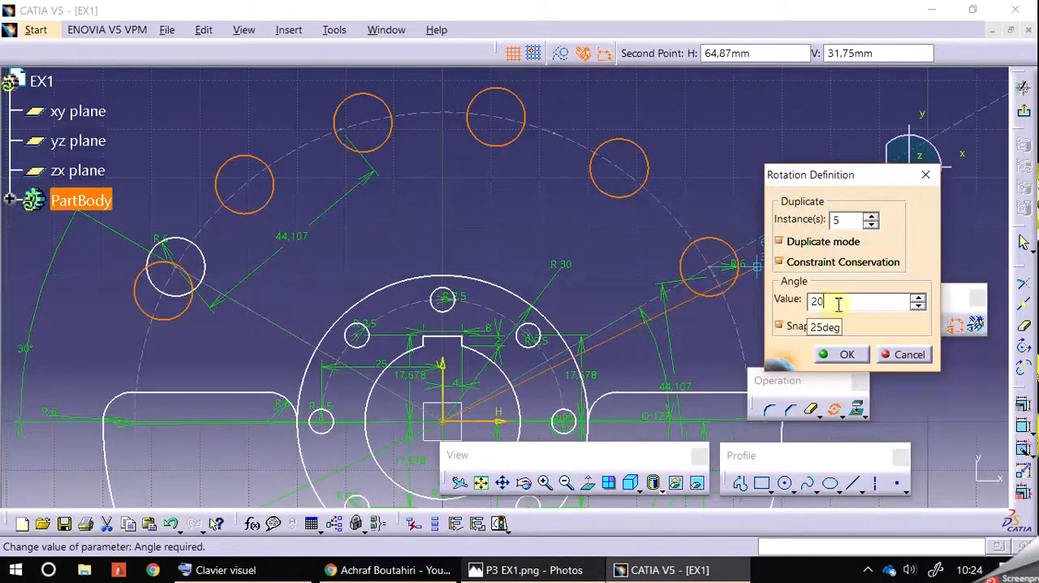
click(846, 355)
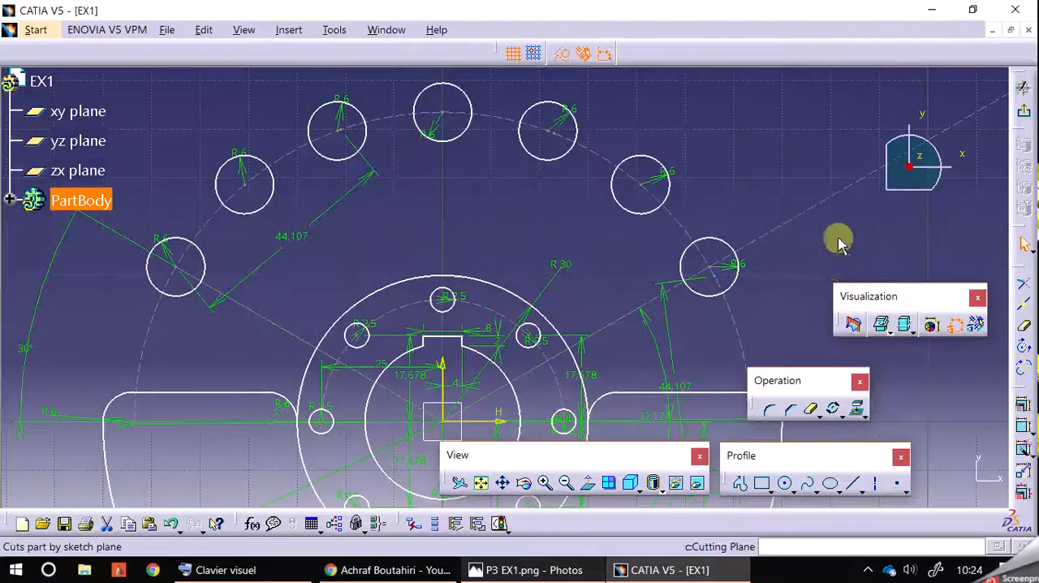
Show the sketch's geometrical constraints together with the dimensional ones around the new holes
click(816, 144)
mouse_move(737, 132)
middle_down()
mouse_move(744, 106)
mouse_move(755, 153)
middle_up()
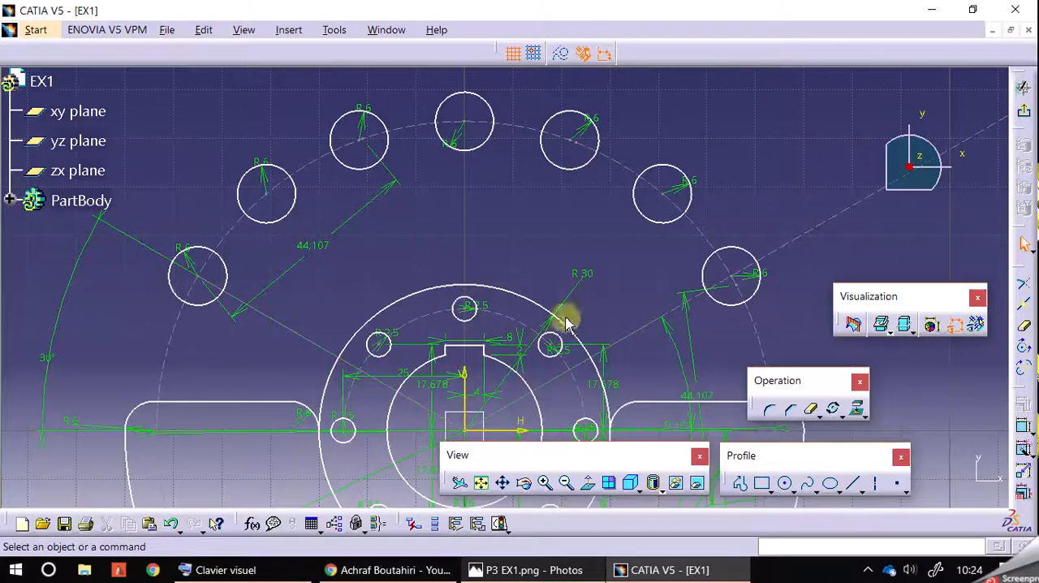
click(957, 325)
click(958, 325)
click(976, 325)
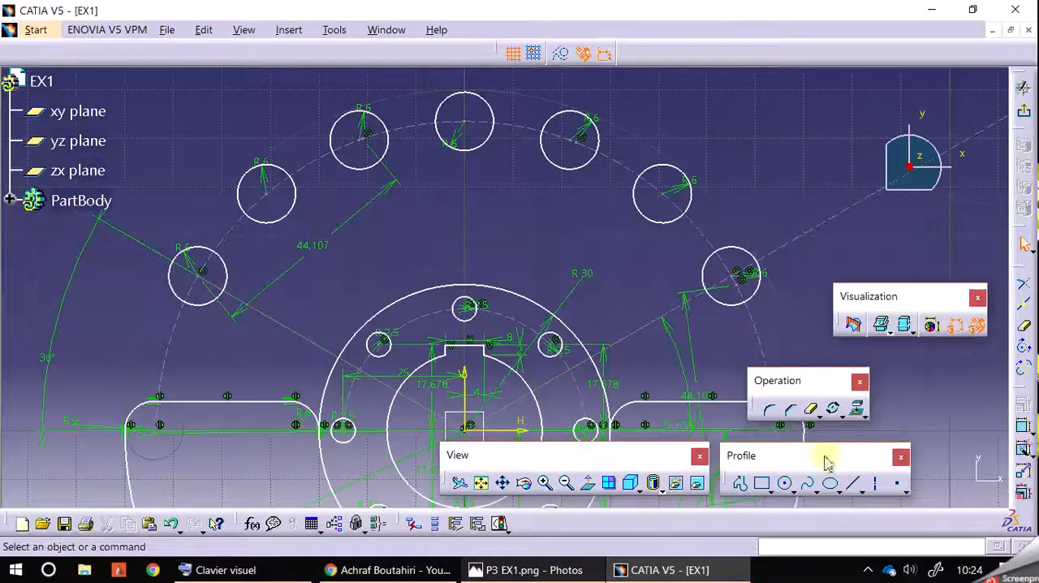
Select the entire sketch, including the hole pattern and both pockets, and constrain it with Auto Constraint
click(567, 483)
click(568, 483)
click(568, 483)
click(568, 483)
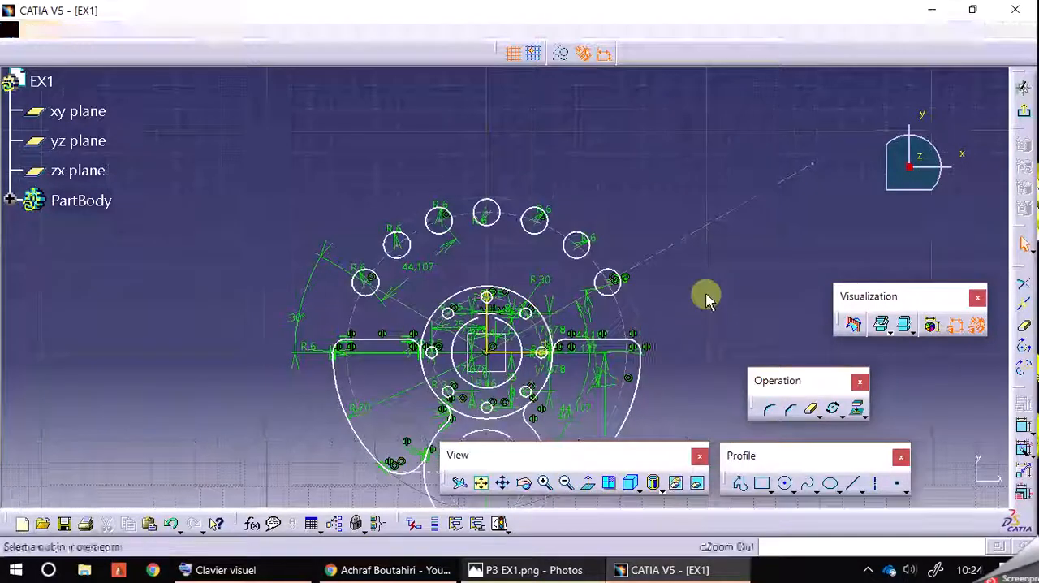
middle_drag(706, 299, 677, 195)
mouse_move(223, 91)
mouse_down()
mouse_move(598, 432)
mouse_move(677, 448)
mouse_up()
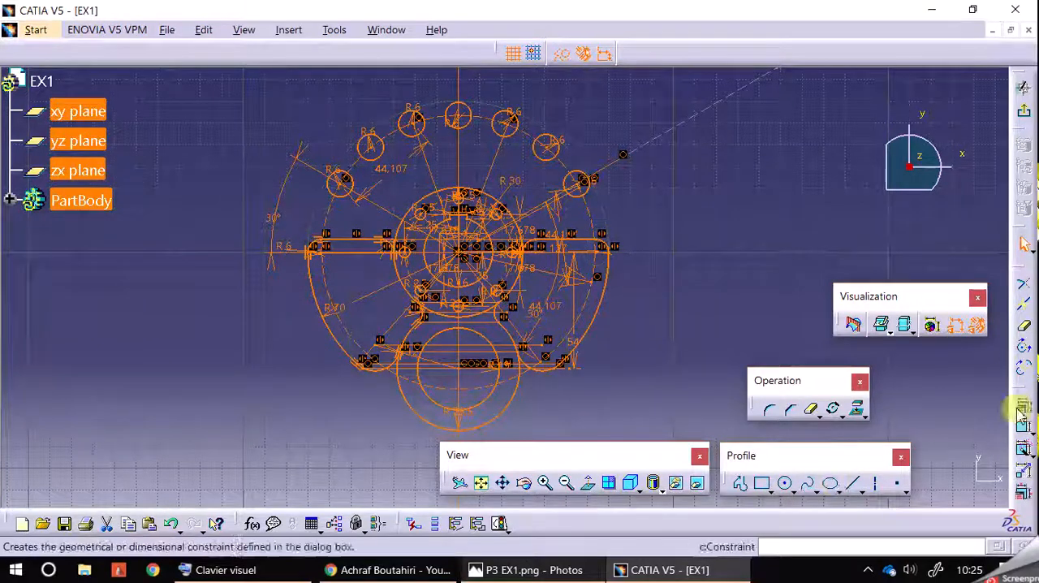
click(1023, 447)
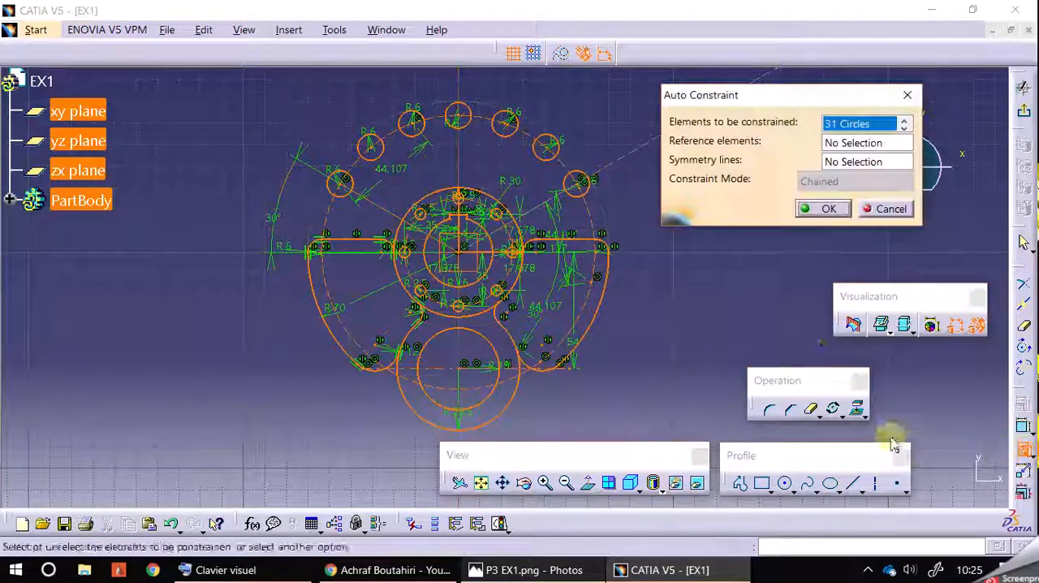
click(828, 210)
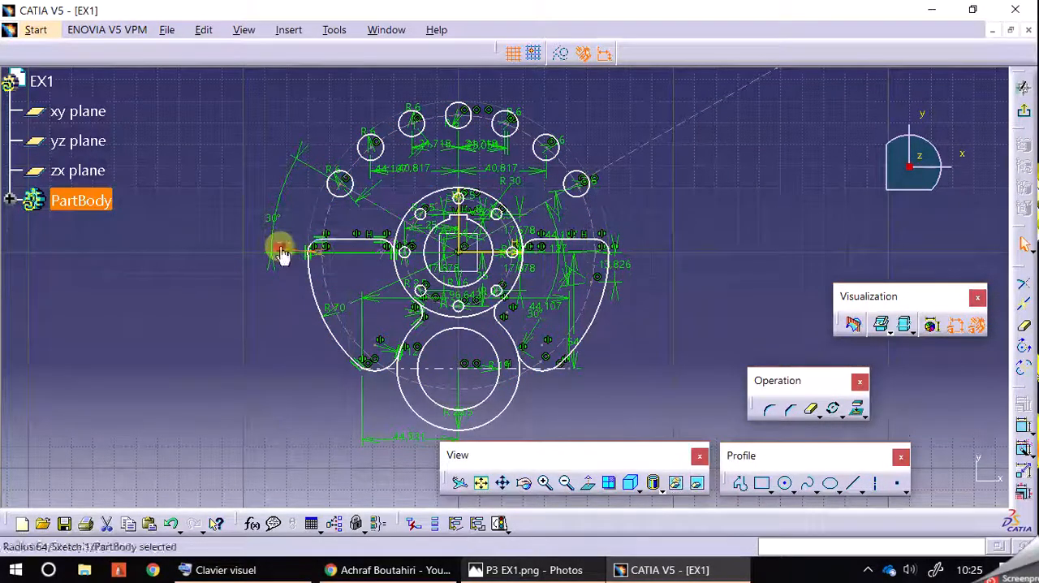
Delete the R6 radius dimension beside the left pocket's upper corner and show the solver diagnostics
key(Delete)
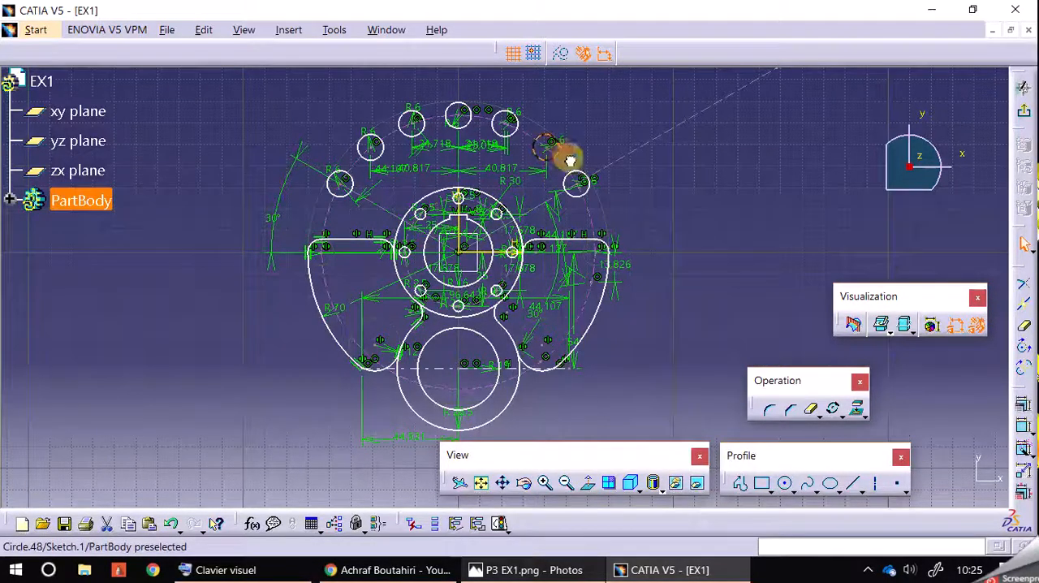
click(934, 326)
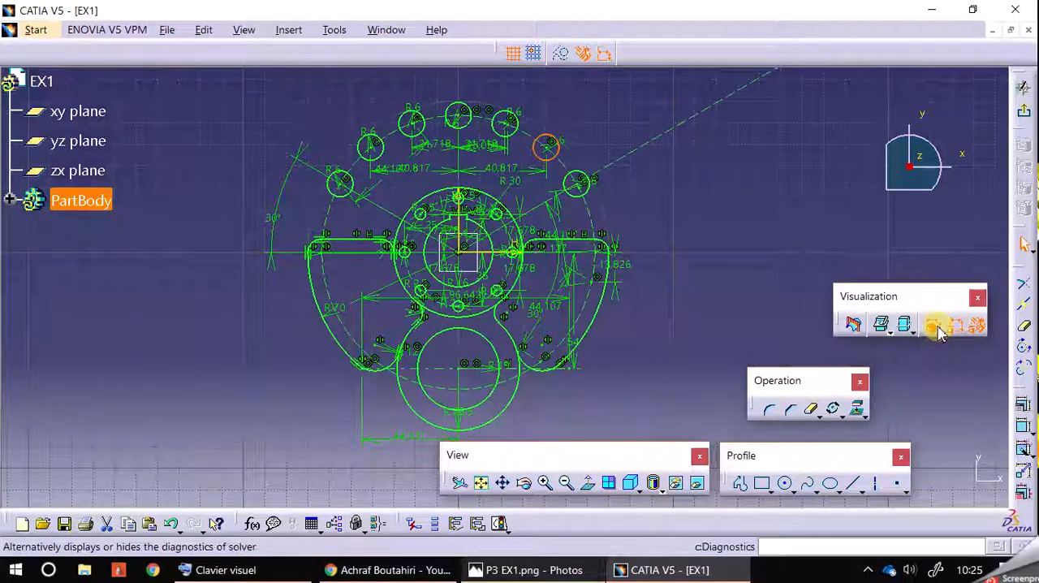
click(891, 262)
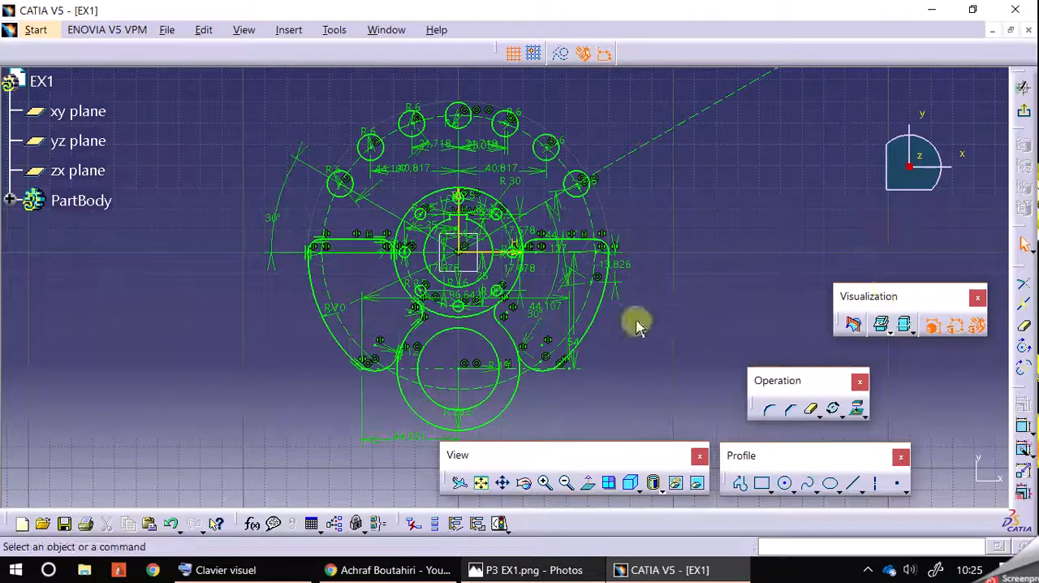
Inspect the constraints across the whole sketch and compare the geometry with reference drawing P3 EX1.png
click(544, 483)
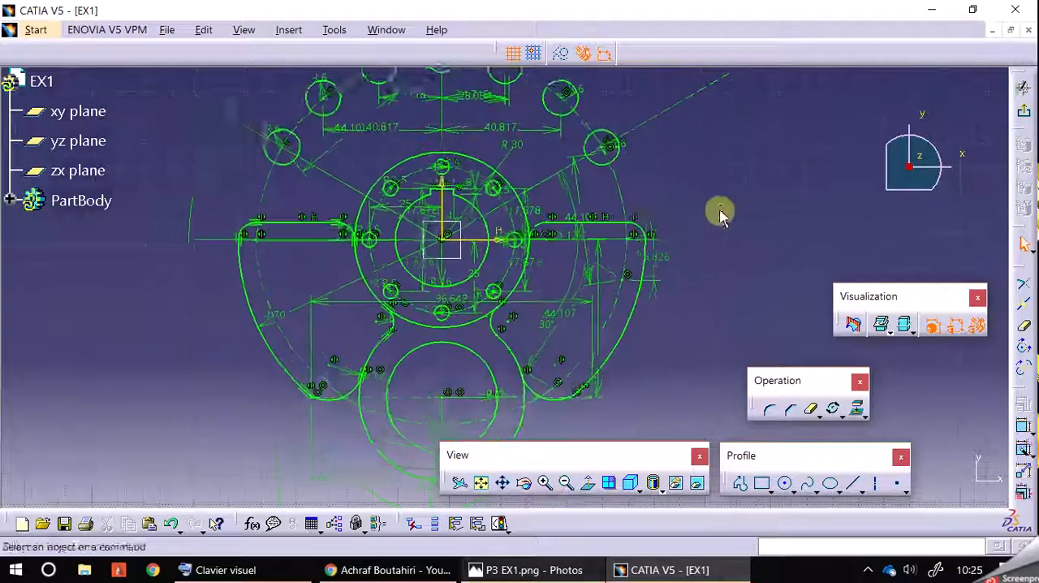
mouse_move(736, 223)
middle_down()
mouse_move(768, 303)
mouse_move(752, 225)
mouse_move(741, 298)
mouse_move(746, 267)
middle_up()
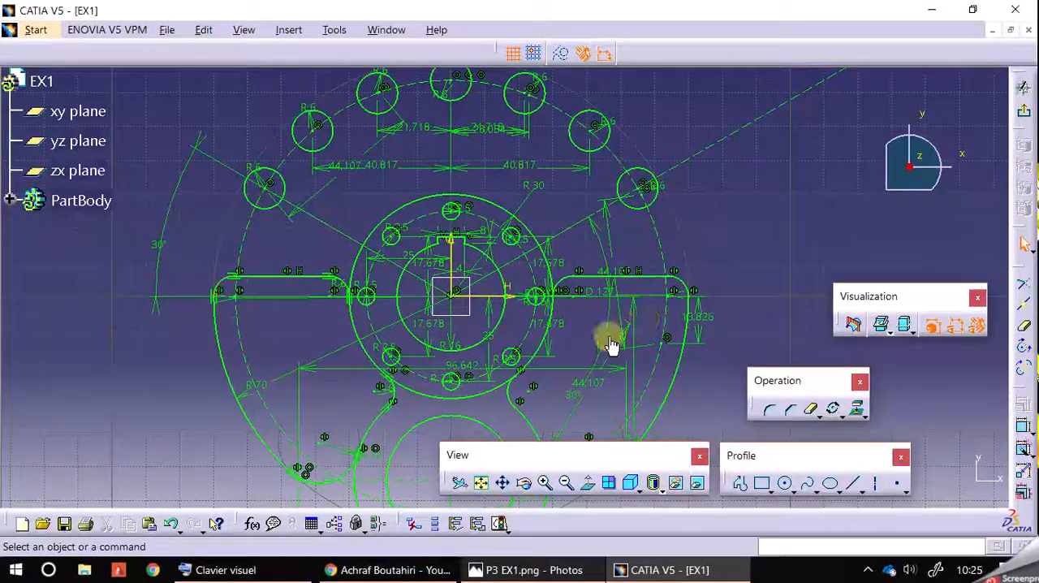
click(566, 483)
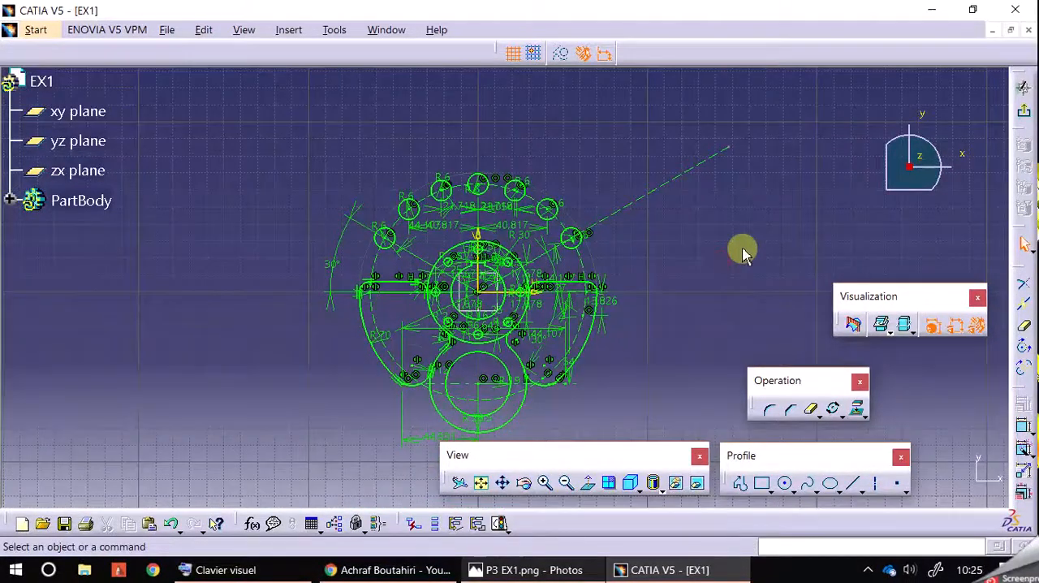
click(524, 570)
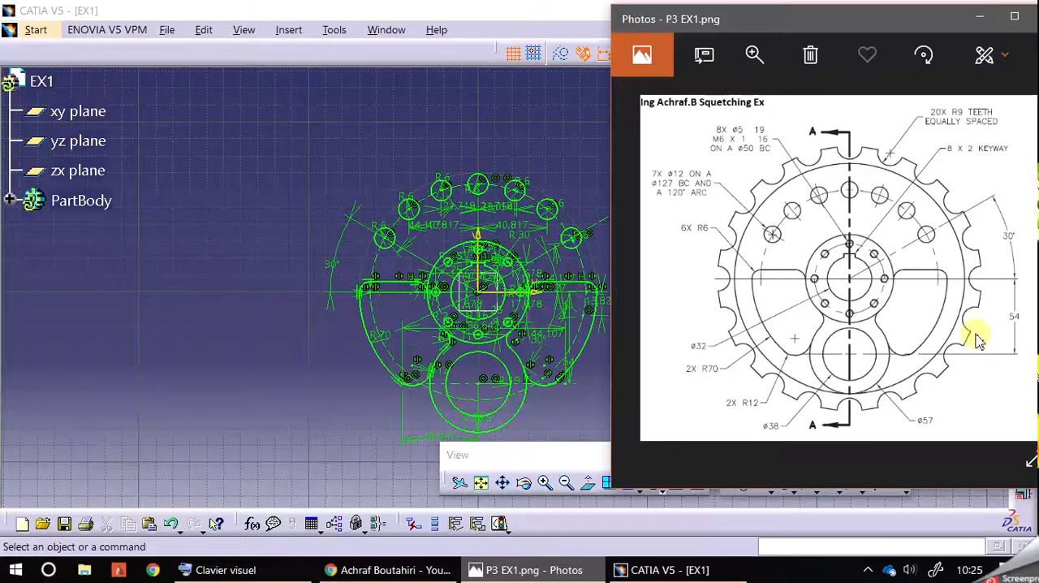
middle_drag(325, 424, 257, 413)
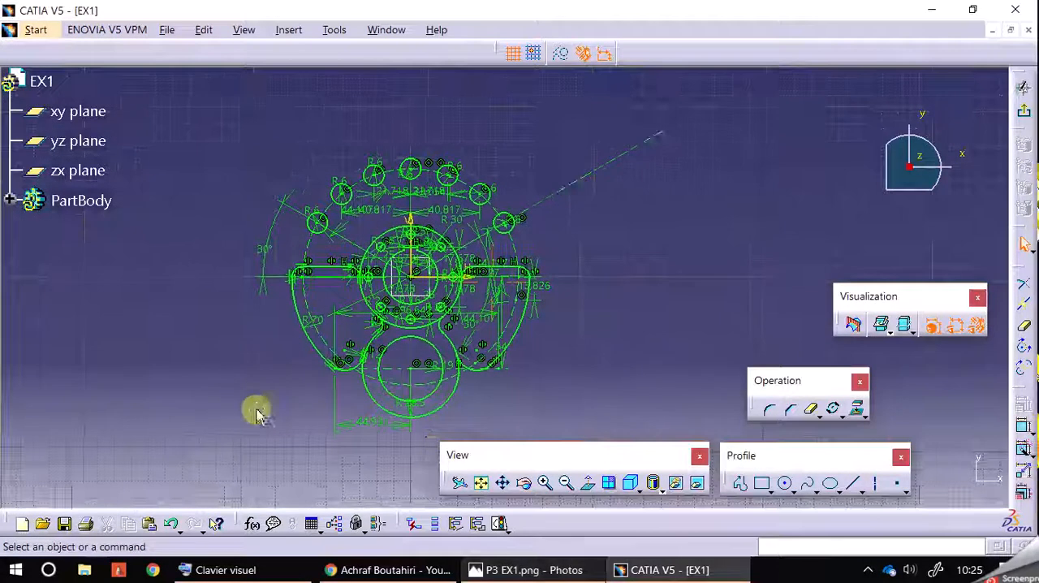
Hide the geometrical and dimensional constraints and restore the CATIA window to a smaller size beside the reference drawing
click(976, 325)
click(954, 325)
middle_drag(579, 348, 607, 364)
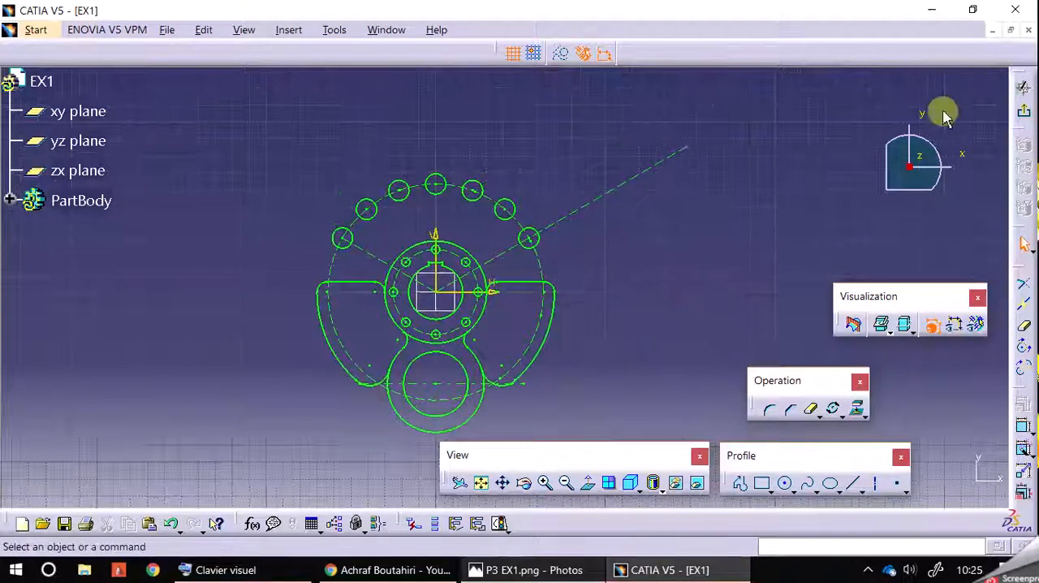
click(971, 9)
middle_drag(468, 364, 544, 344)
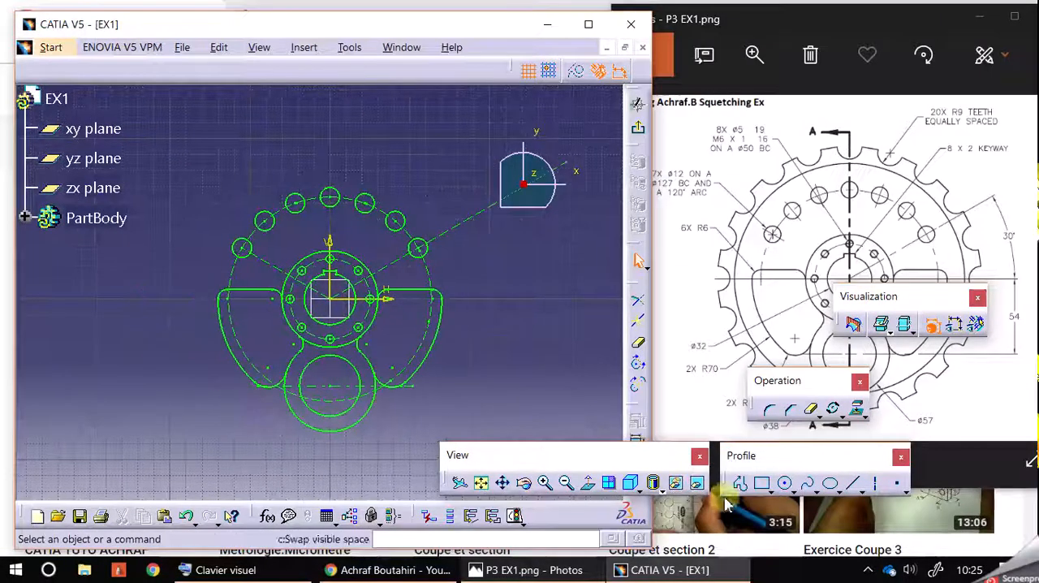
Draw the wheel's outer circle centred on the sketch origin with a 95 mm radius
click(785, 483)
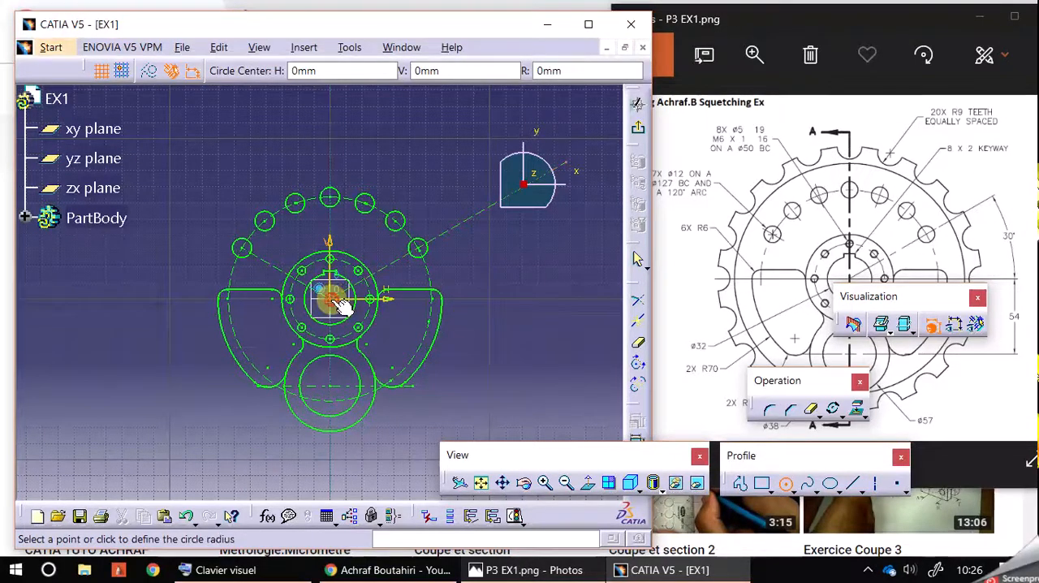
click(331, 299)
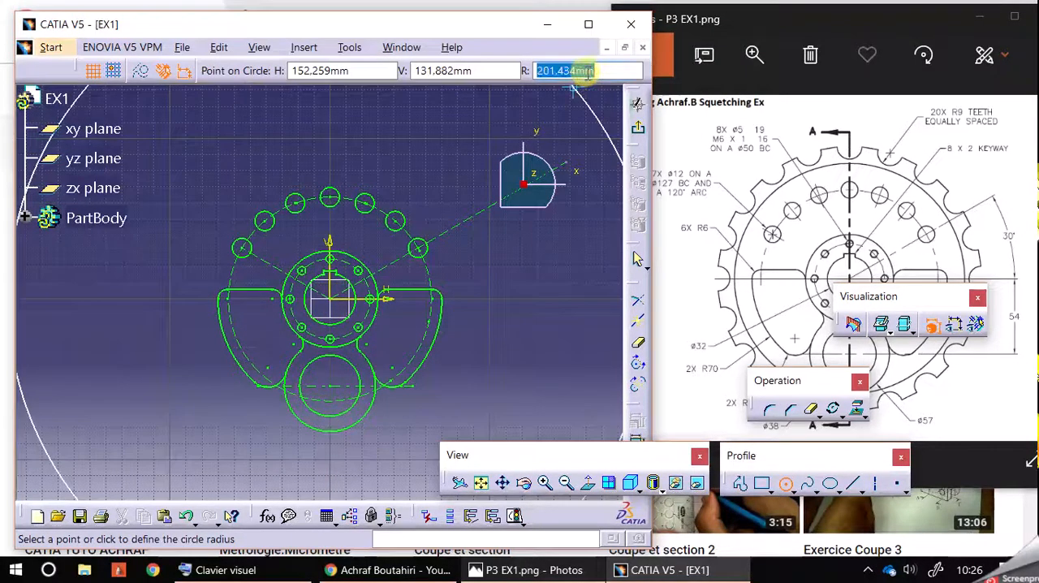
key(Return)
click(495, 137)
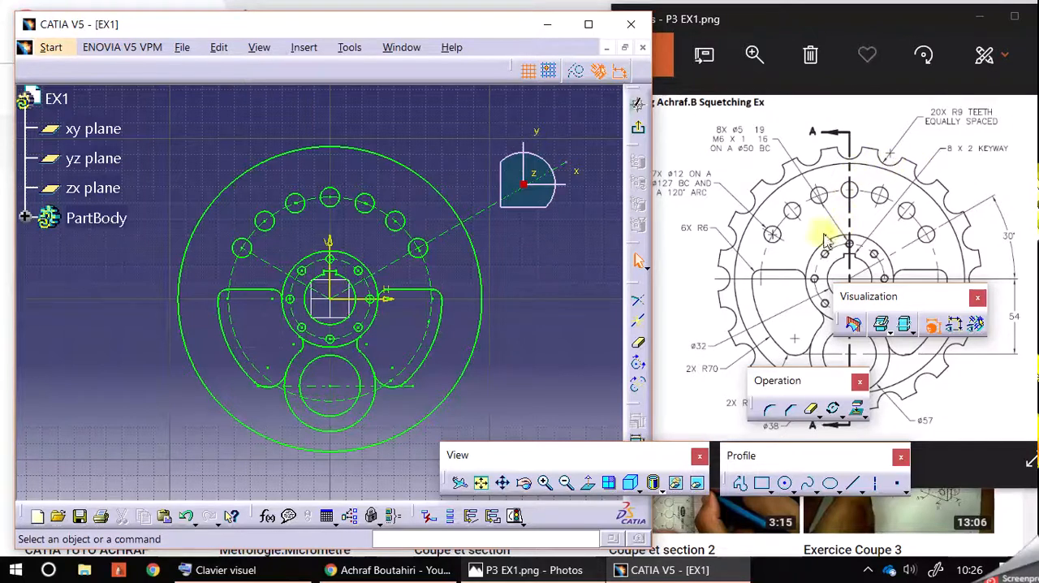
Check the rim in the reference drawing and draw an 82.5 mm radius circle centred on the origin, touching the lower boss circle
click(763, 274)
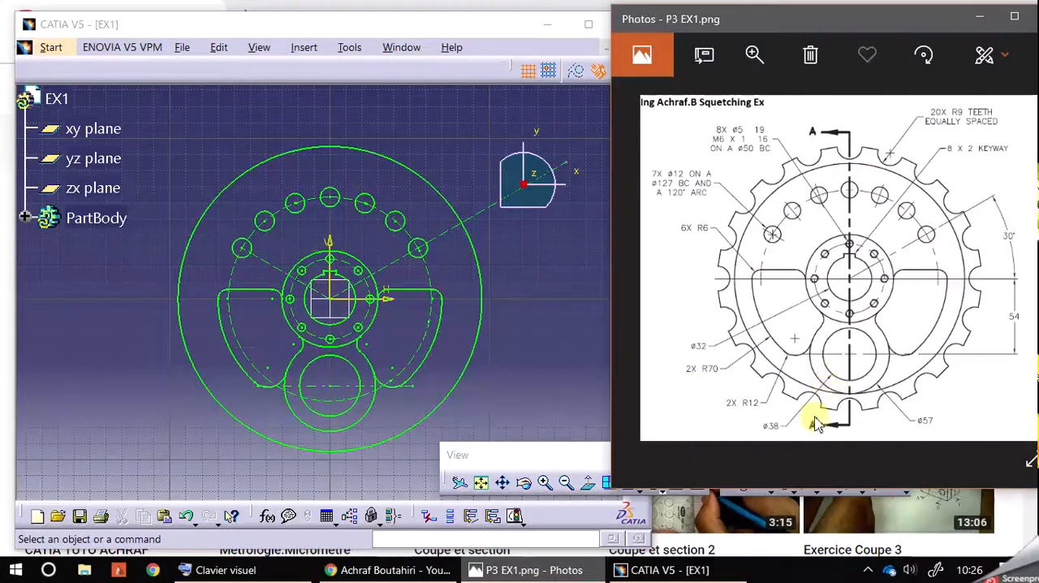
click(555, 309)
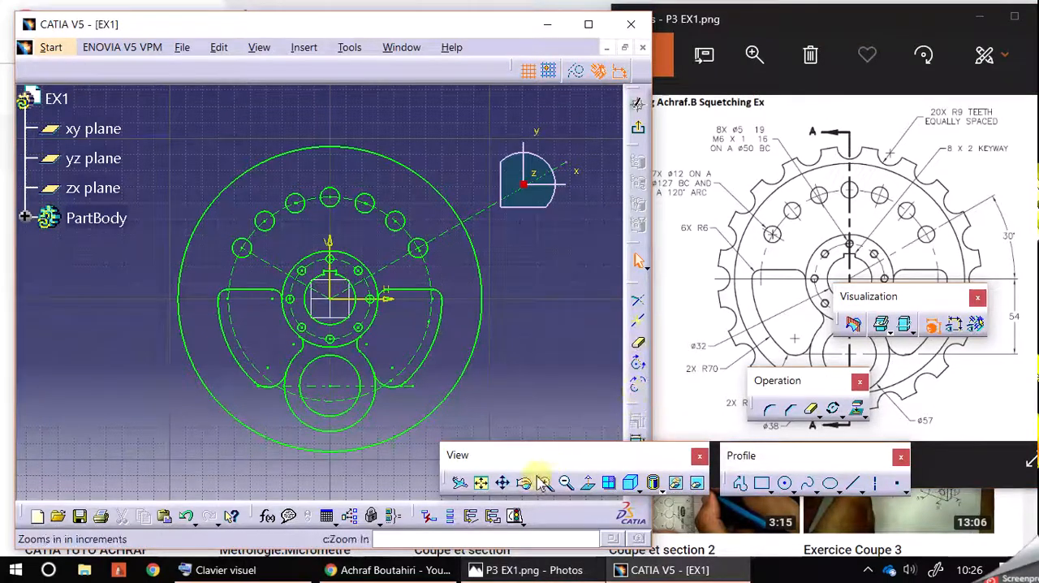
click(784, 483)
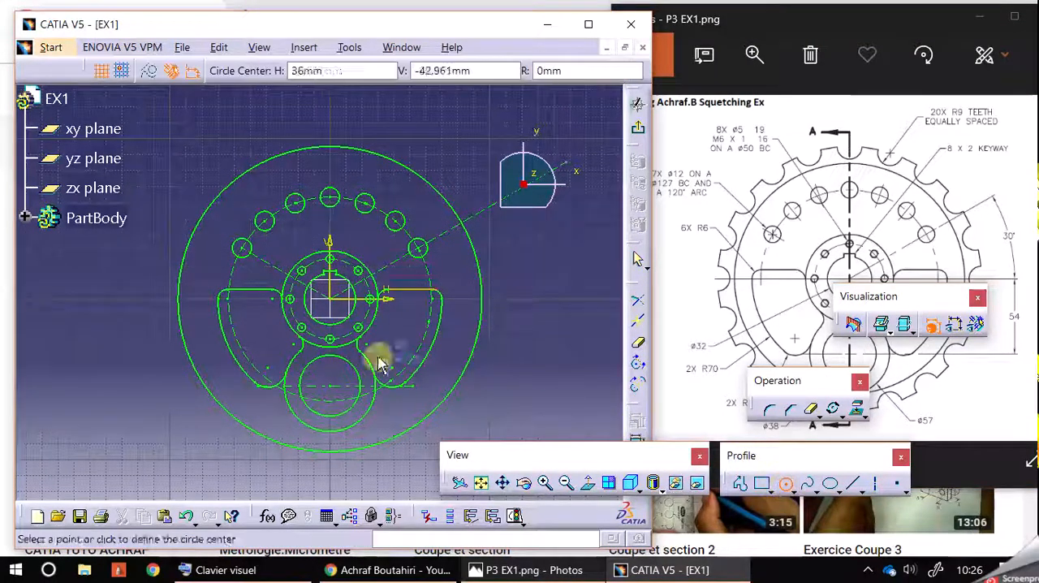
click(331, 299)
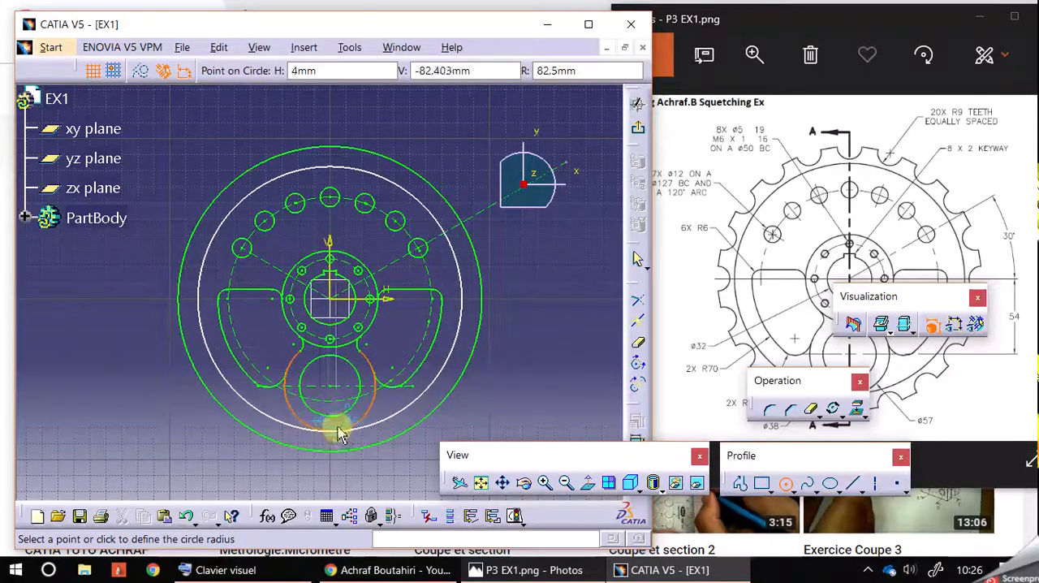
click(340, 437)
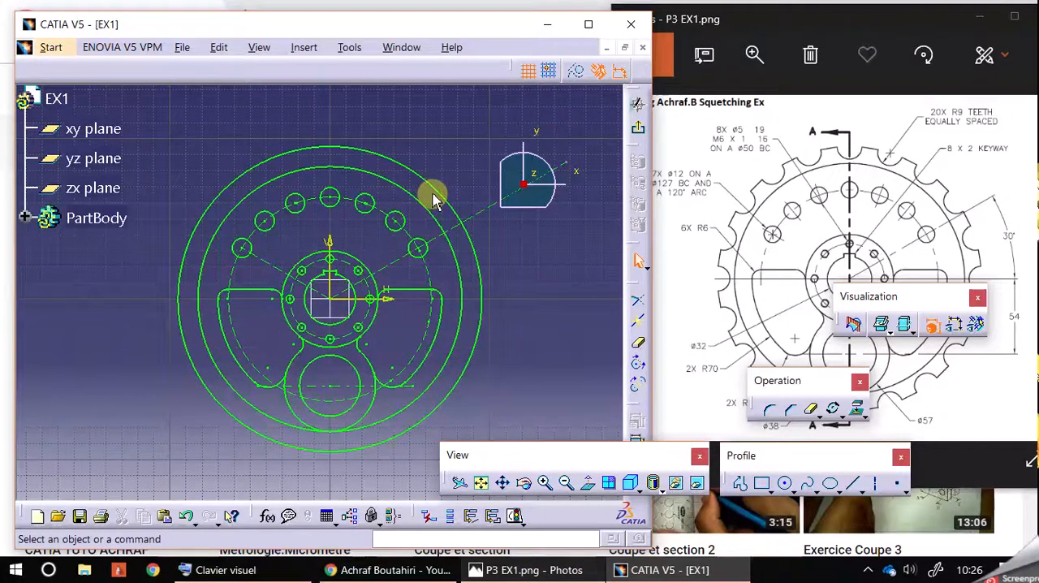
Draw a 9 mm radius circle centred on the topmost point of the wheel's outer circle
click(543, 482)
middle_drag(583, 253, 593, 298)
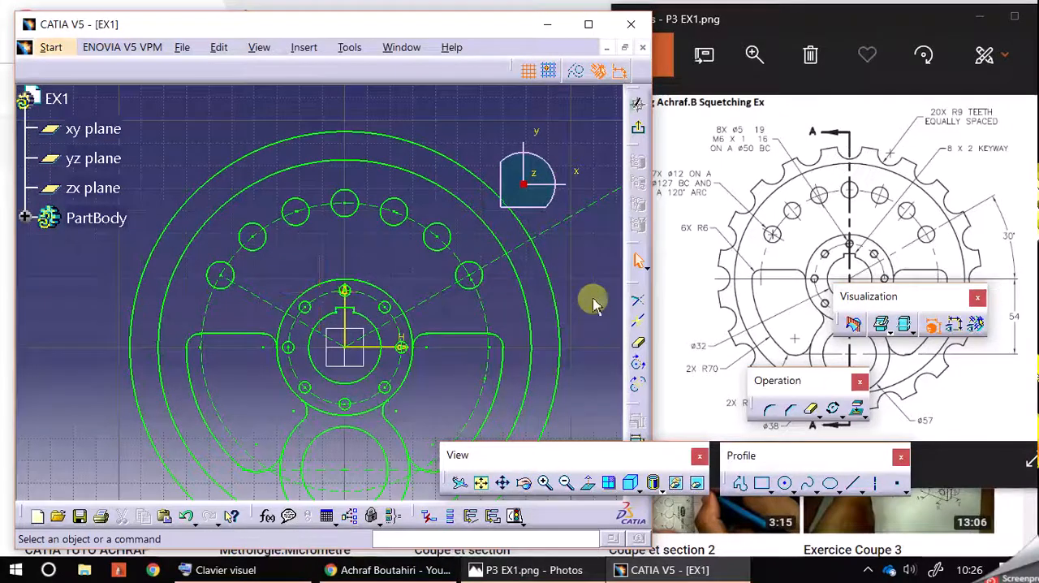
click(786, 485)
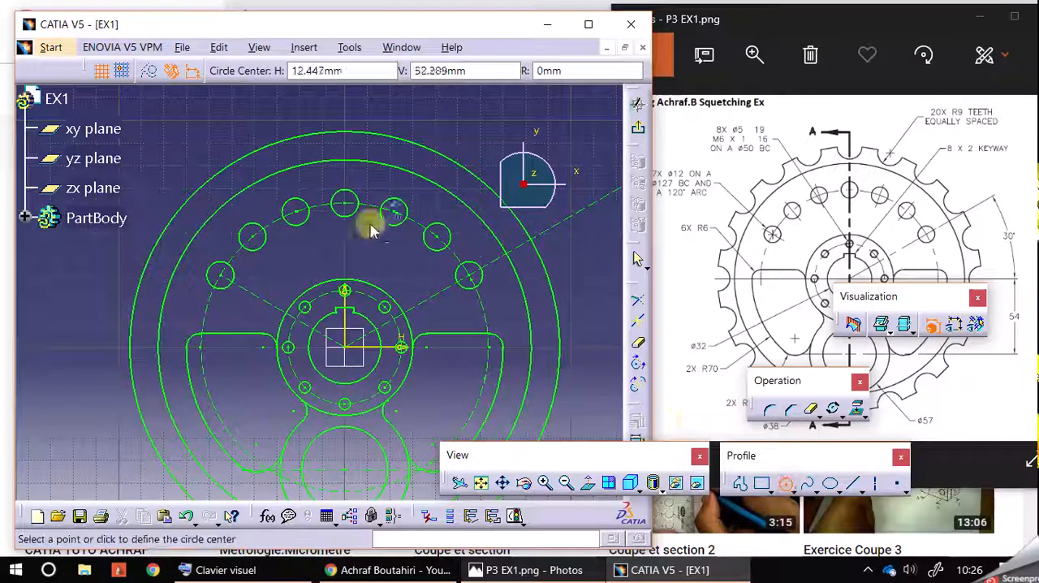
click(347, 130)
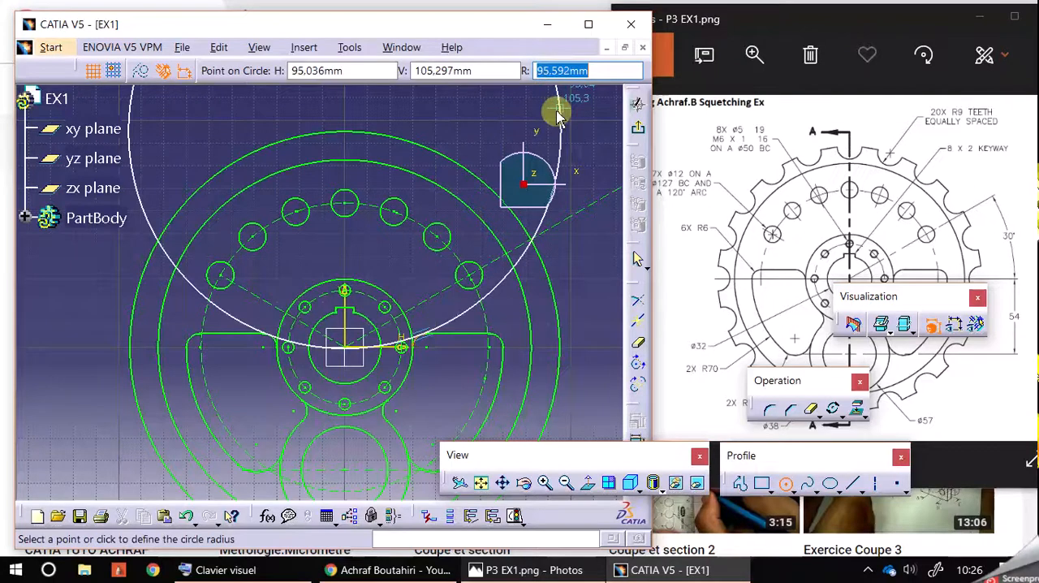
text(9)
key(Return)
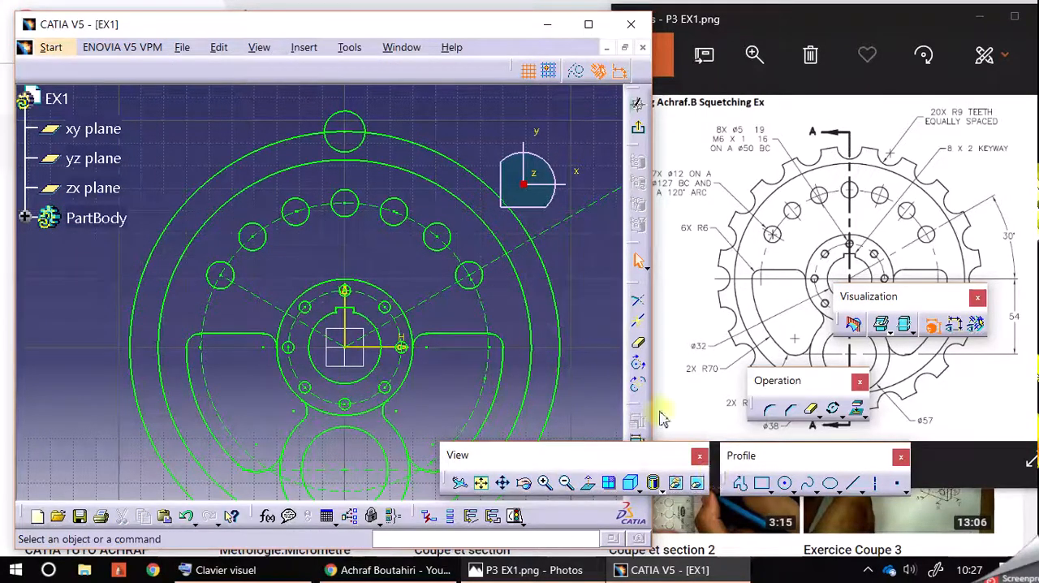
Quick Trim the R9 circle's outer half and the outer circle's segment inside it, and undo the extra trim of the inner notch arc
click(640, 348)
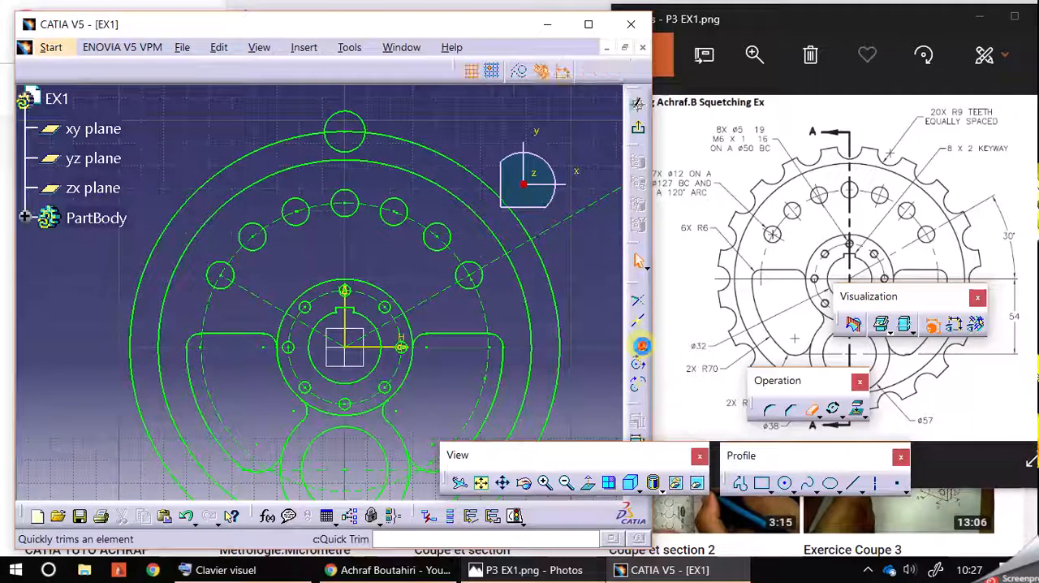
click(365, 119)
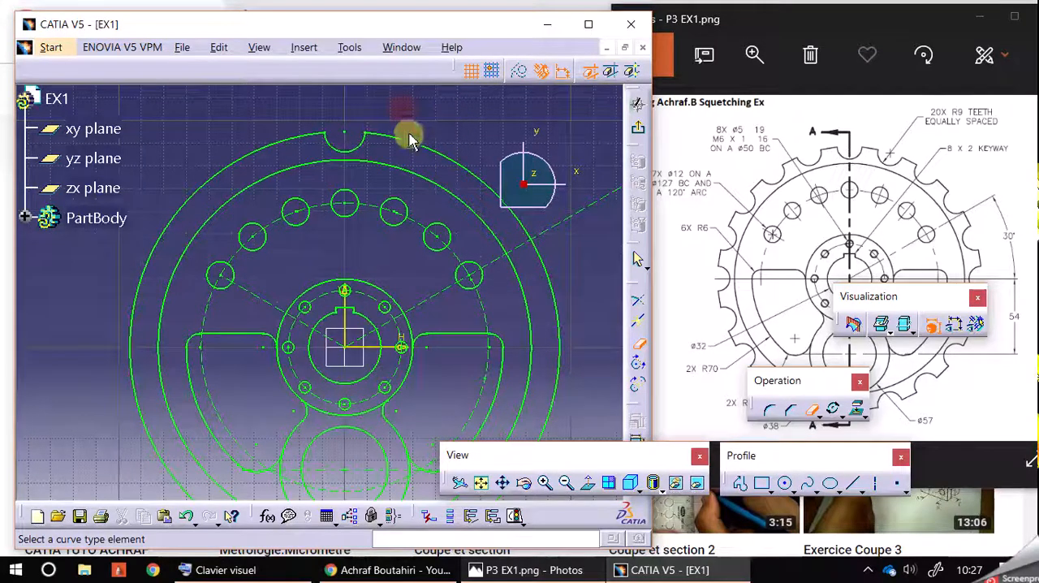
click(367, 144)
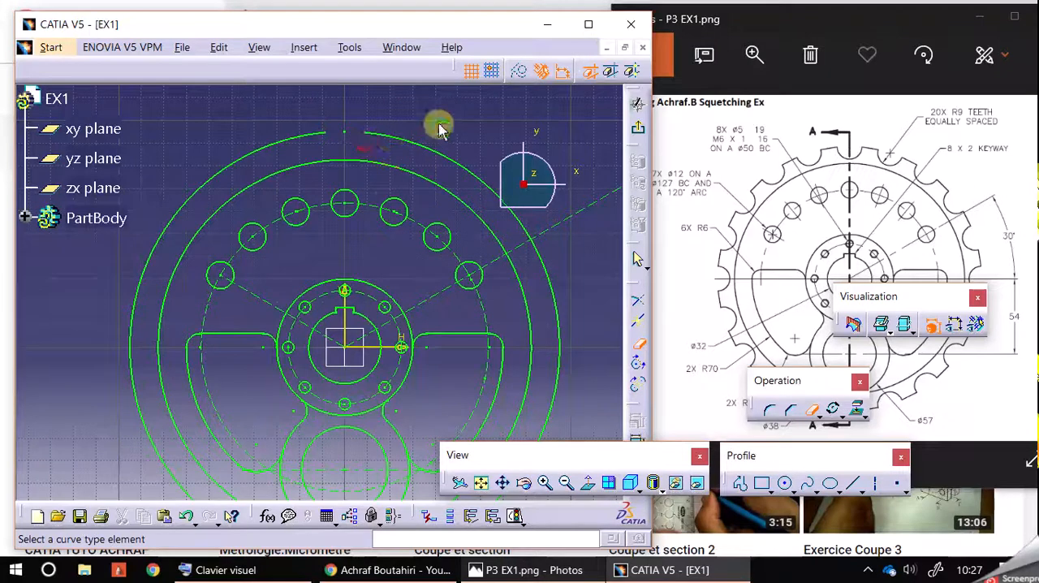
click(186, 516)
Try to duplicate the R9 notch arc about the sketch origin with Rotation, using 19 instances in duplicate mode, and undo the result
click(349, 143)
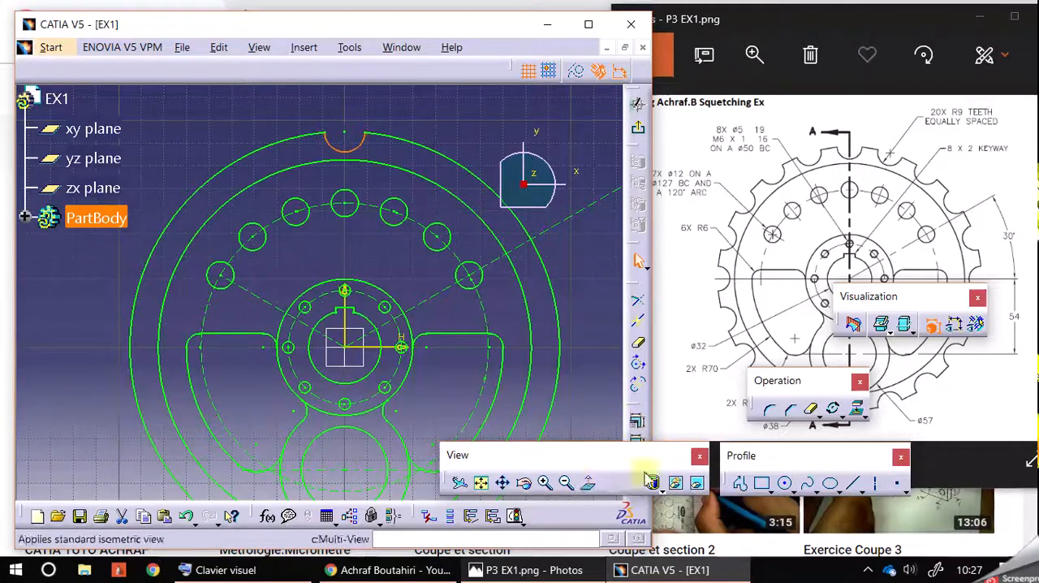
click(836, 408)
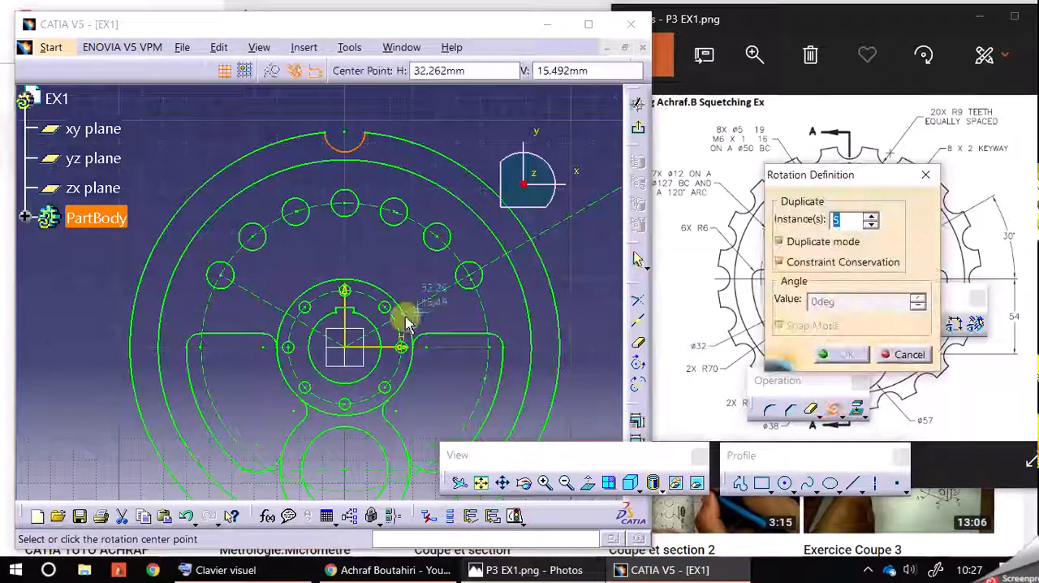
click(351, 348)
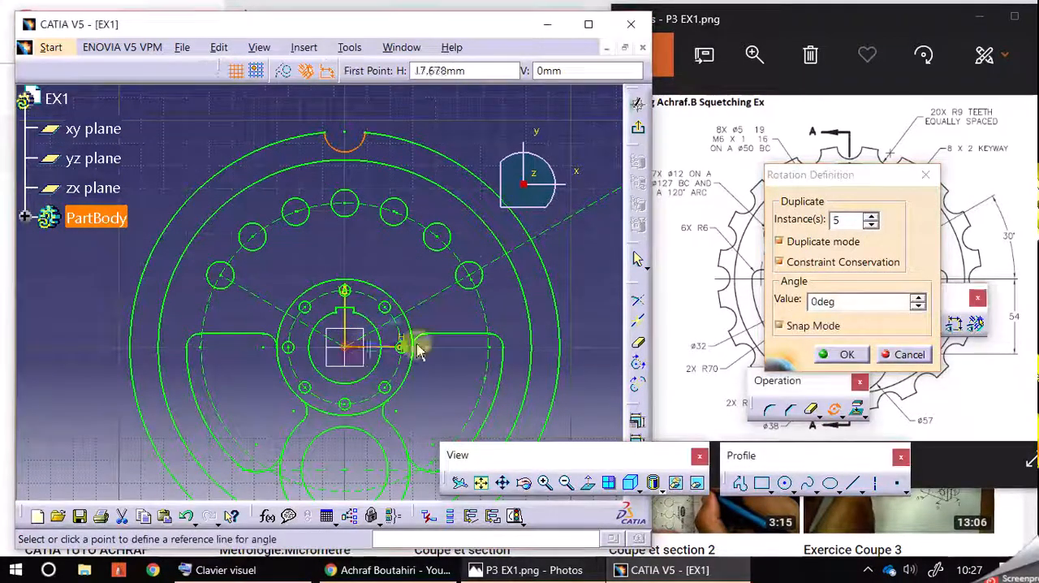
click(593, 349)
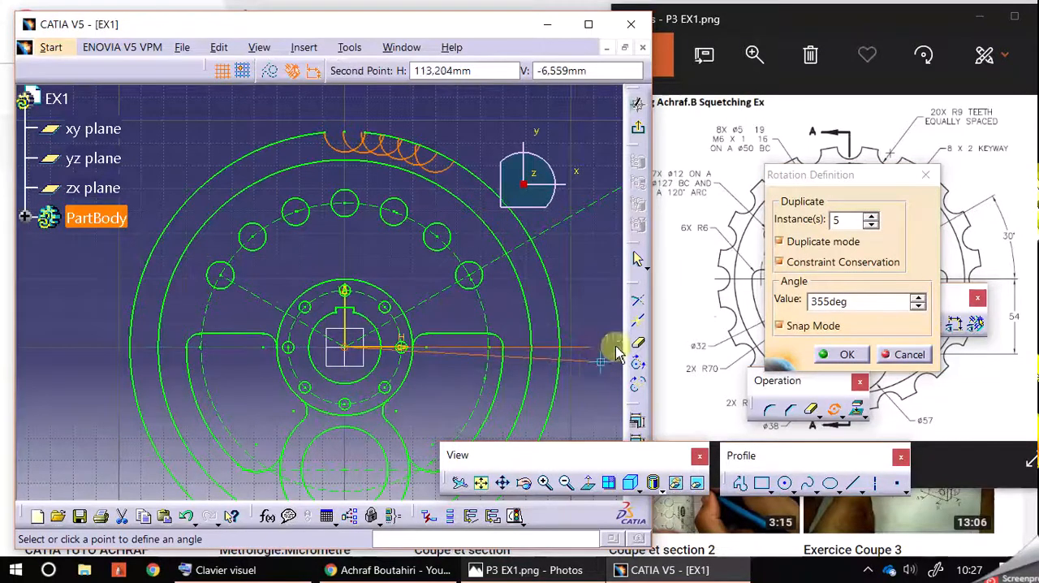
click(845, 219)
double_click(845, 219)
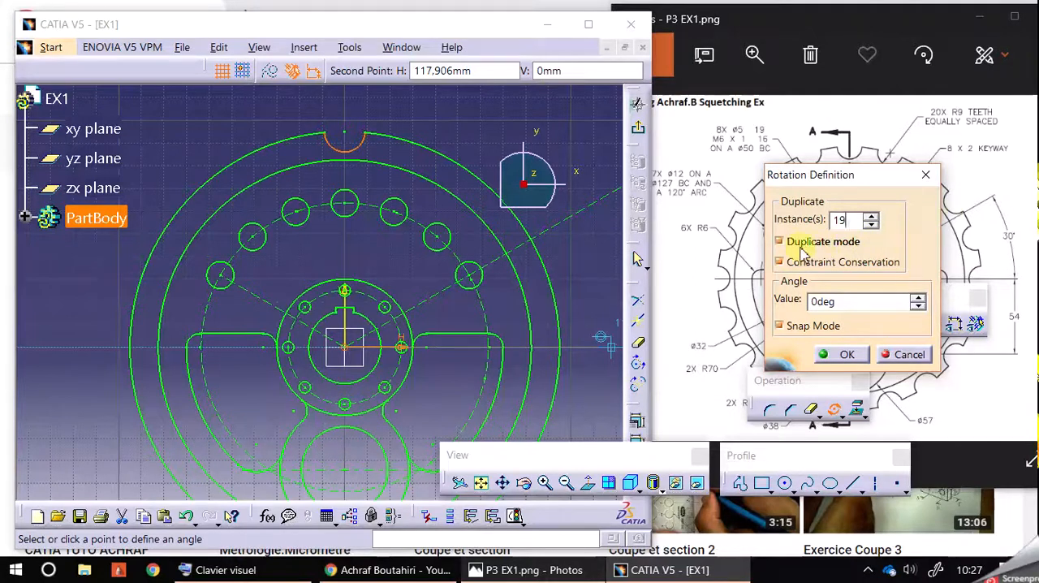
click(782, 242)
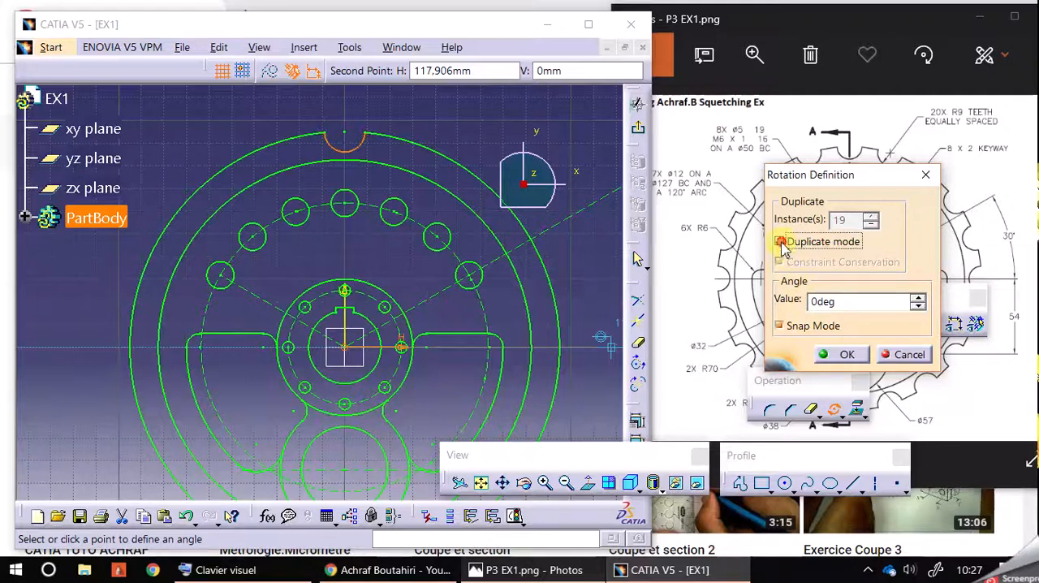
click(780, 242)
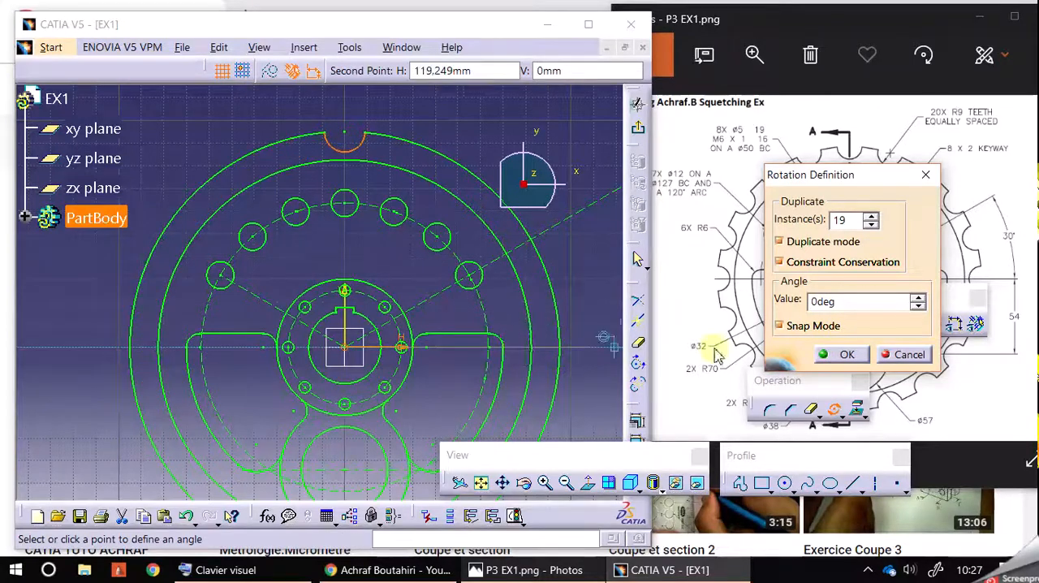
click(836, 356)
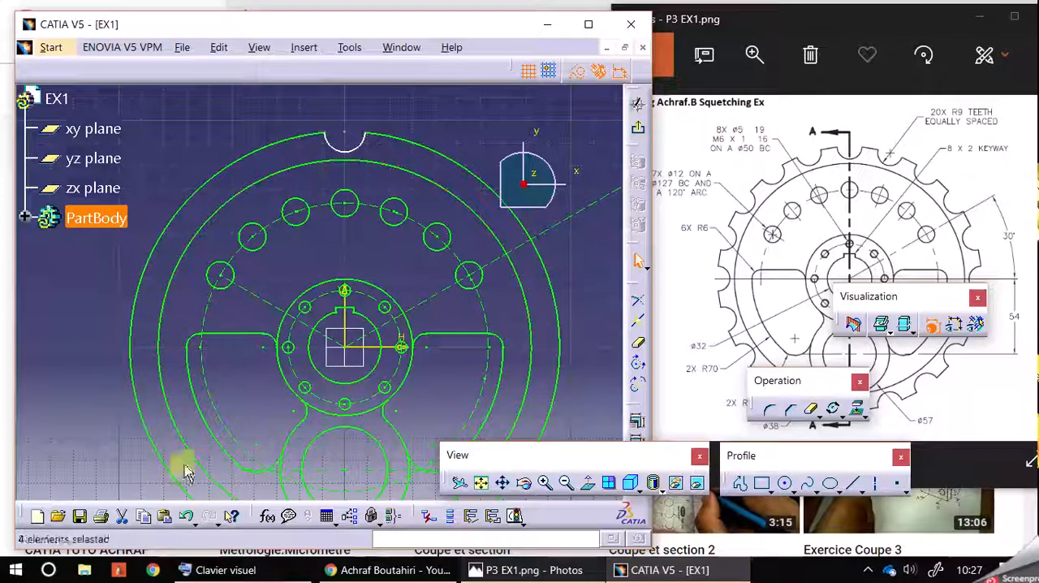
click(186, 516)
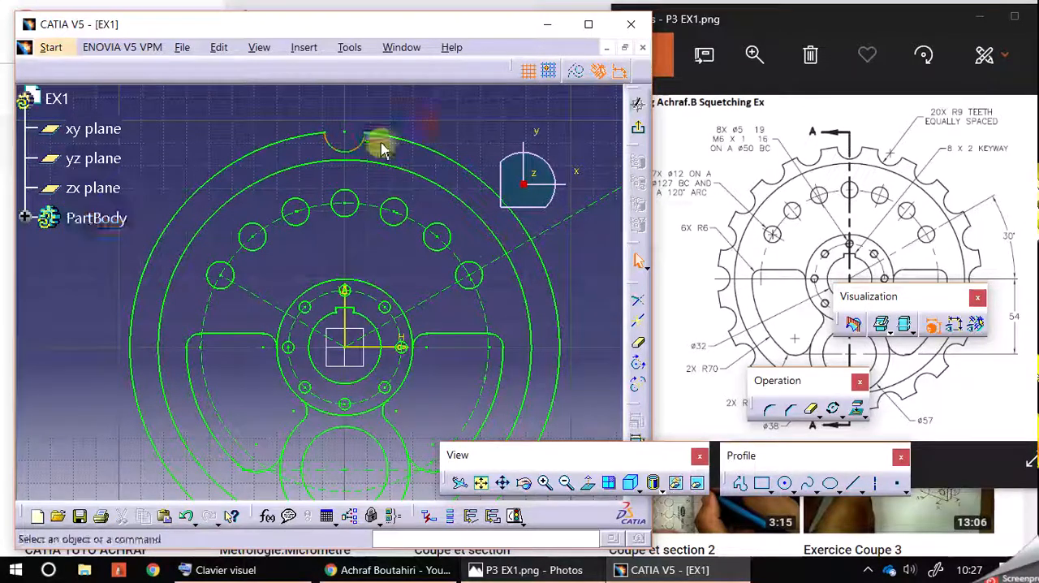
Duplicate the notch arc around the wheel with Rotation about the sketch origin, using 19 instances at a 340deg angle
click(357, 149)
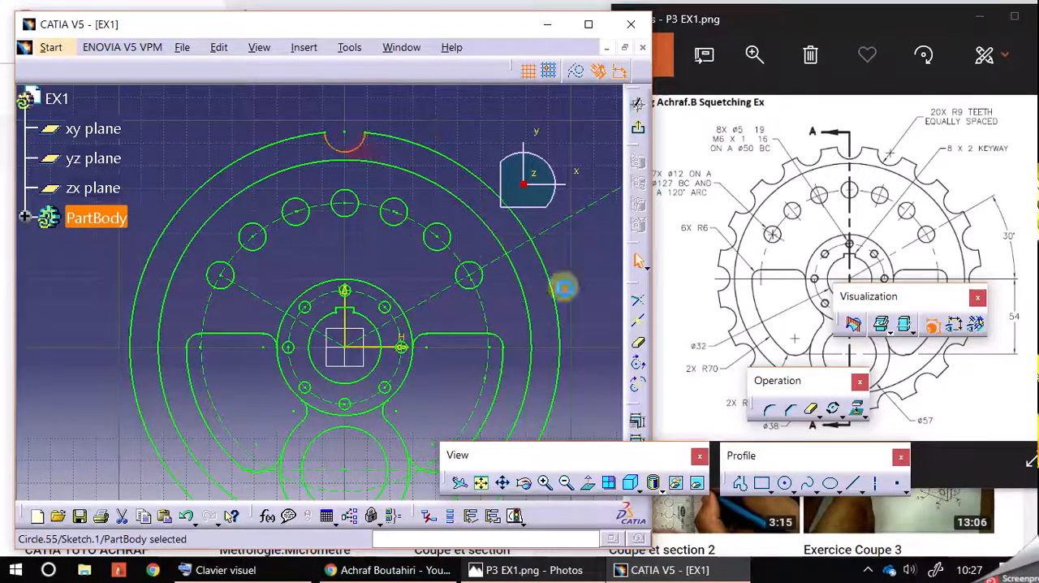
click(832, 408)
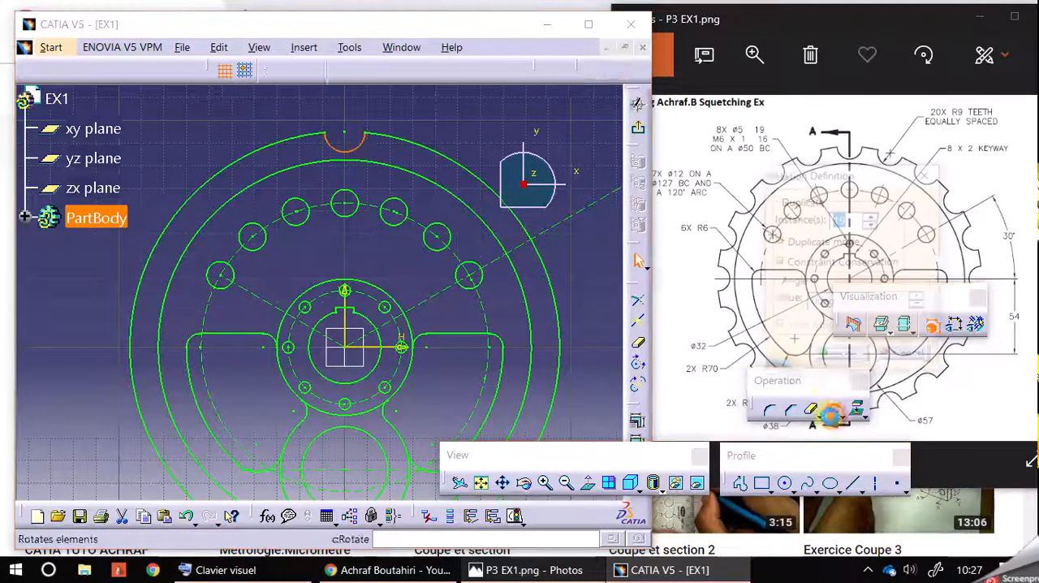
click(345, 347)
click(597, 355)
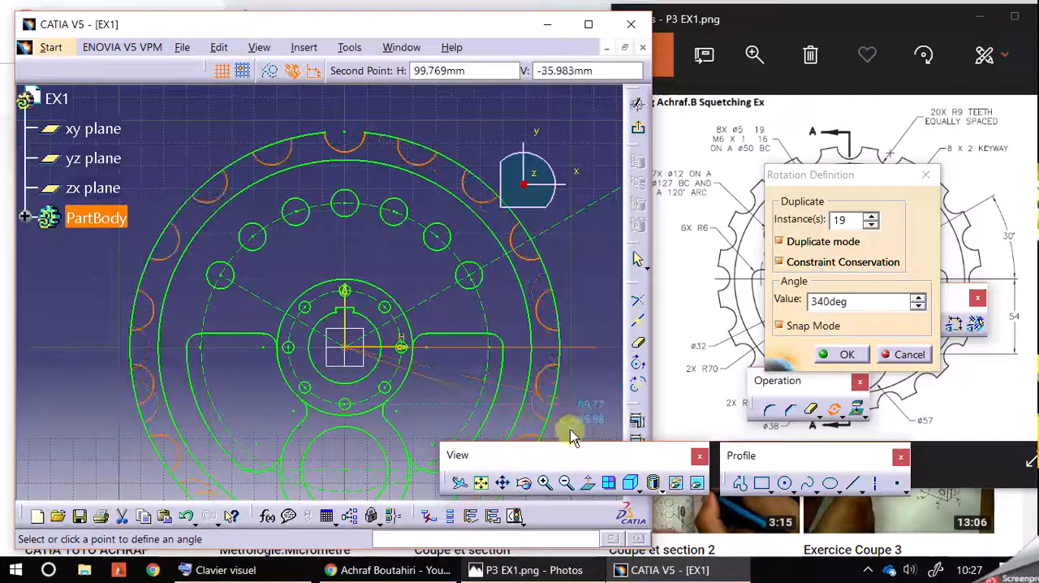
click(570, 430)
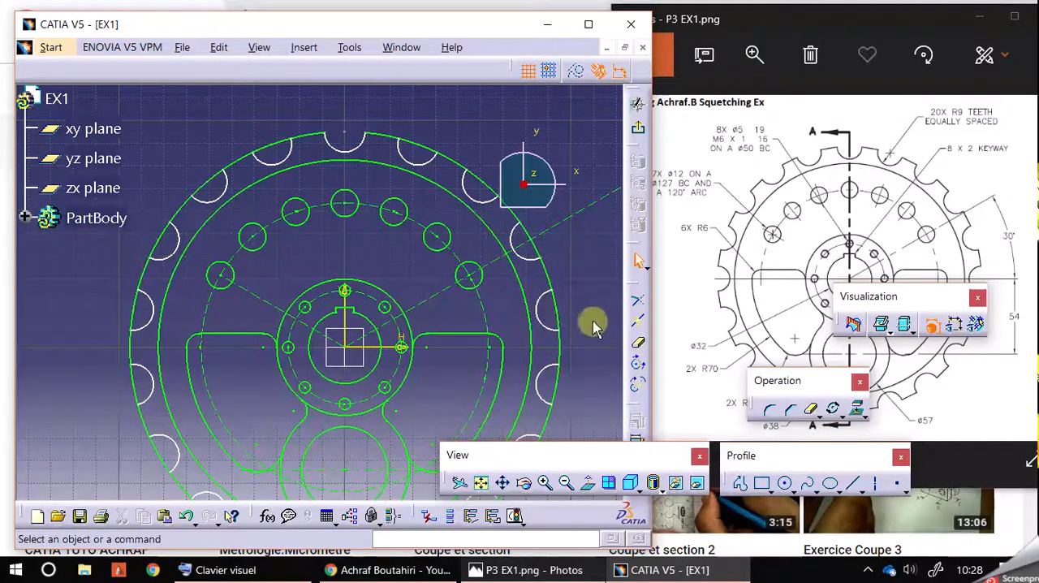
Quick Trim the outer circle's segments that cross the duplicated R9 notches, working all around the wheel's rim
mouse_move(590, 314)
middle_down()
mouse_move(589, 228)
mouse_move(588, 276)
middle_up()
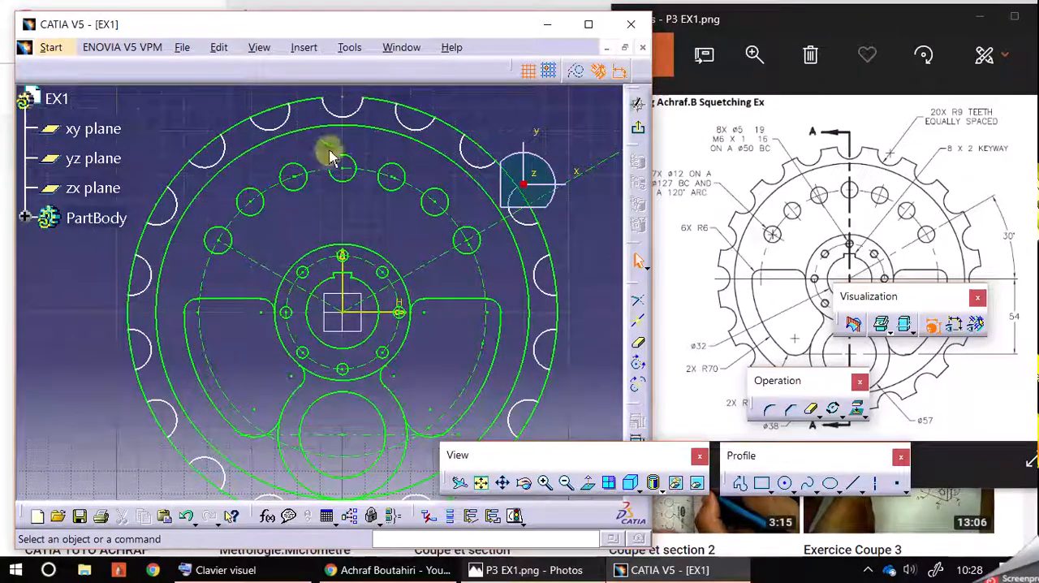
click(811, 408)
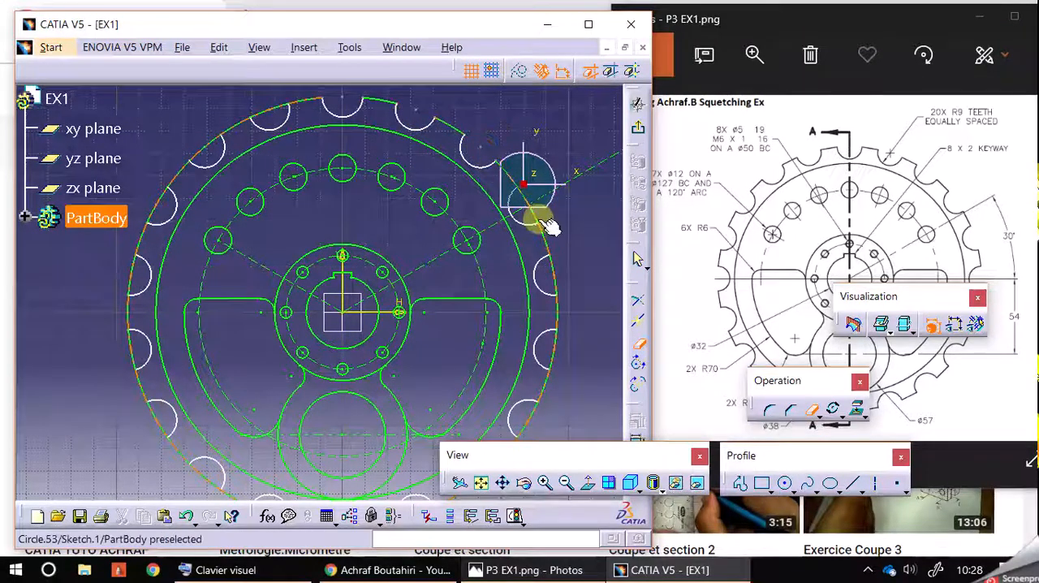
mouse_move(556, 278)
middle_down()
mouse_move(552, 258)
mouse_move(538, 285)
mouse_move(465, 217)
middle_up()
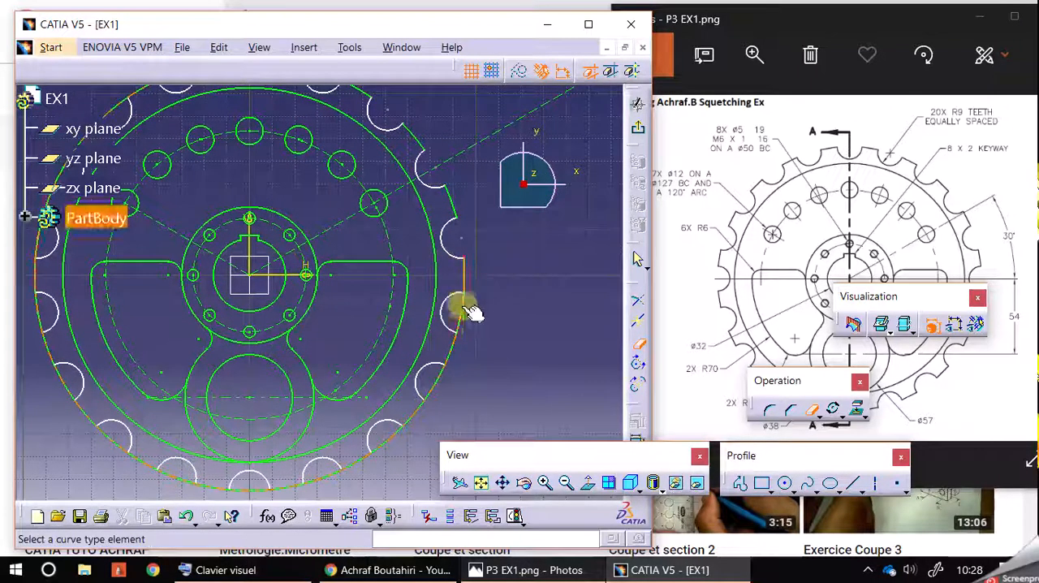
middle_drag(476, 355, 513, 288)
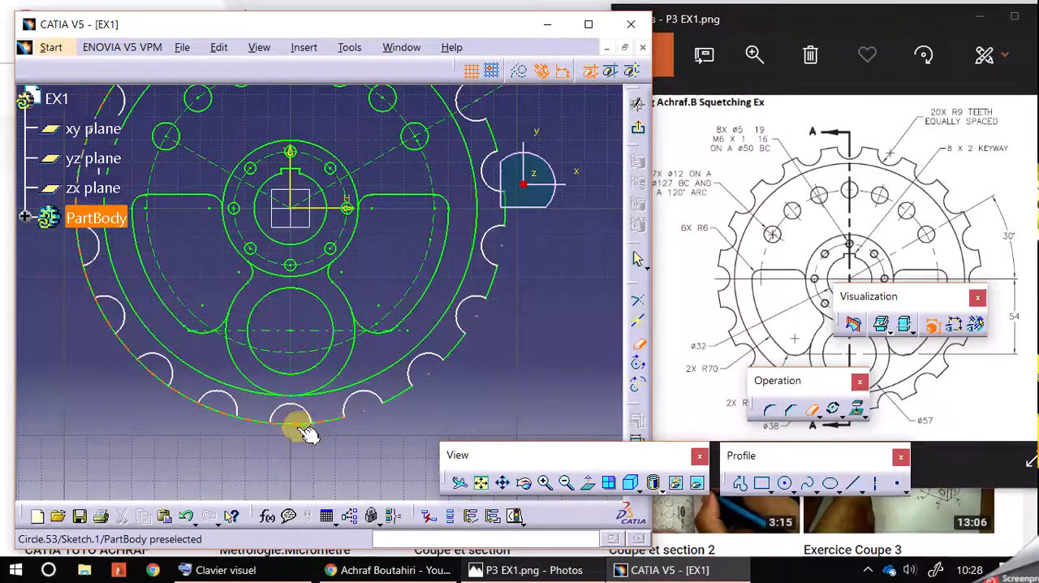
middle_drag(208, 433, 332, 420)
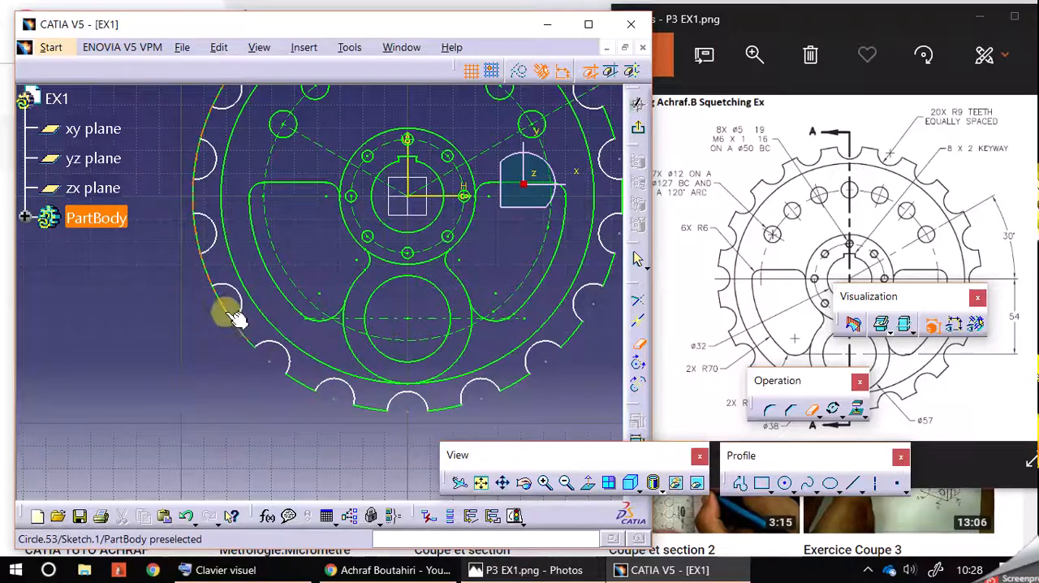
click(198, 231)
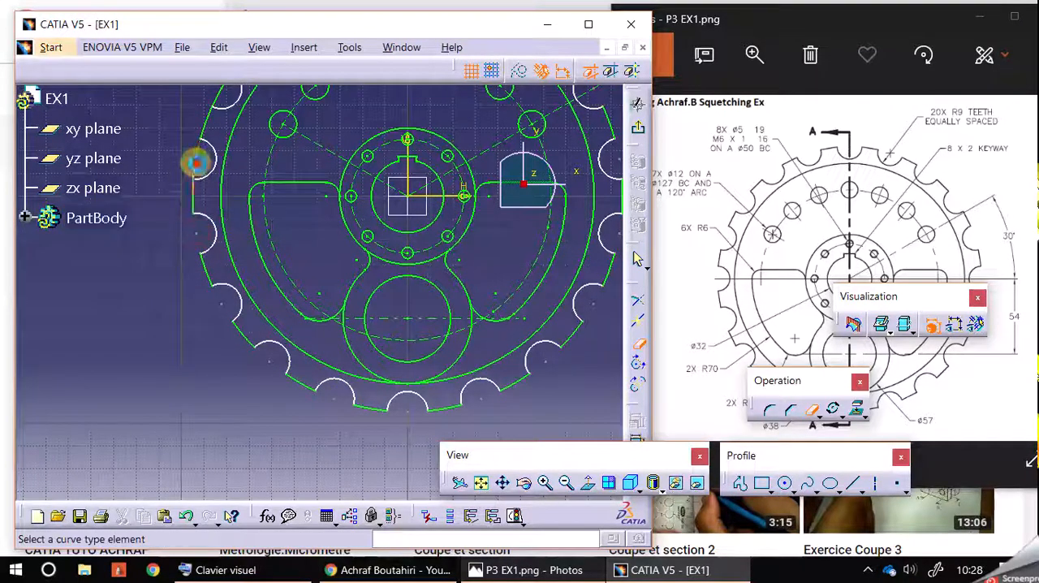
middle_drag(143, 202, 186, 294)
click(276, 146)
click(348, 105)
middle_drag(214, 132, 167, 154)
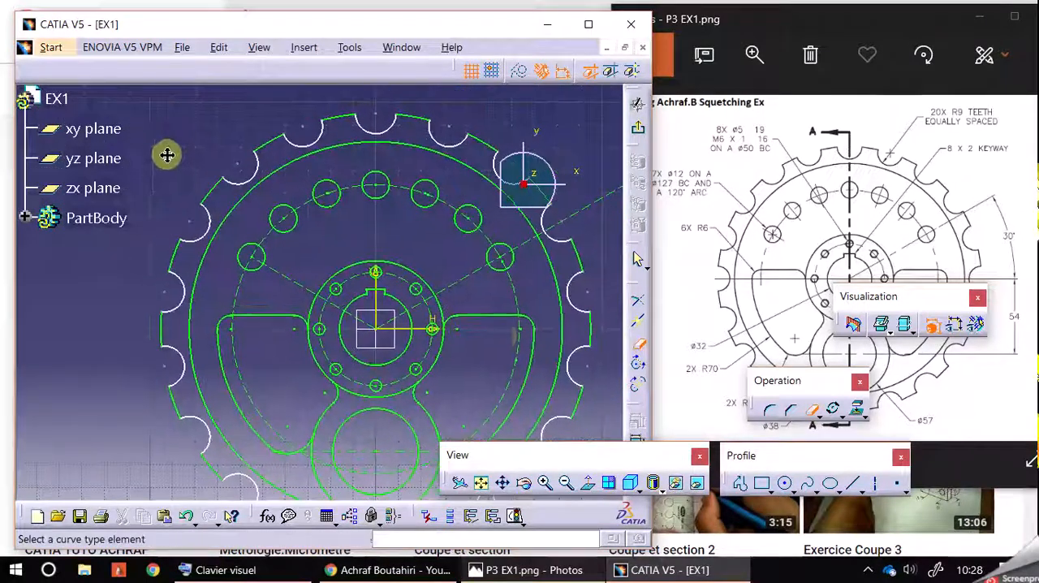
click(566, 482)
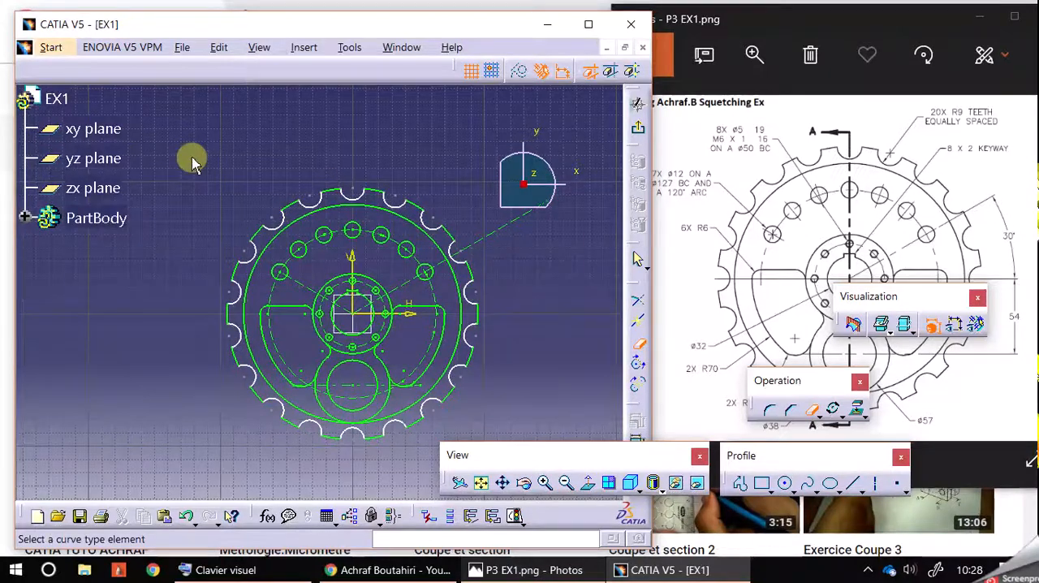
click(639, 343)
Select the entire wheel sketch and apply Auto Constraint to it
mouse_move(193, 150)
mouse_down()
mouse_move(399, 447)
mouse_move(521, 447)
mouse_move(508, 460)
mouse_up()
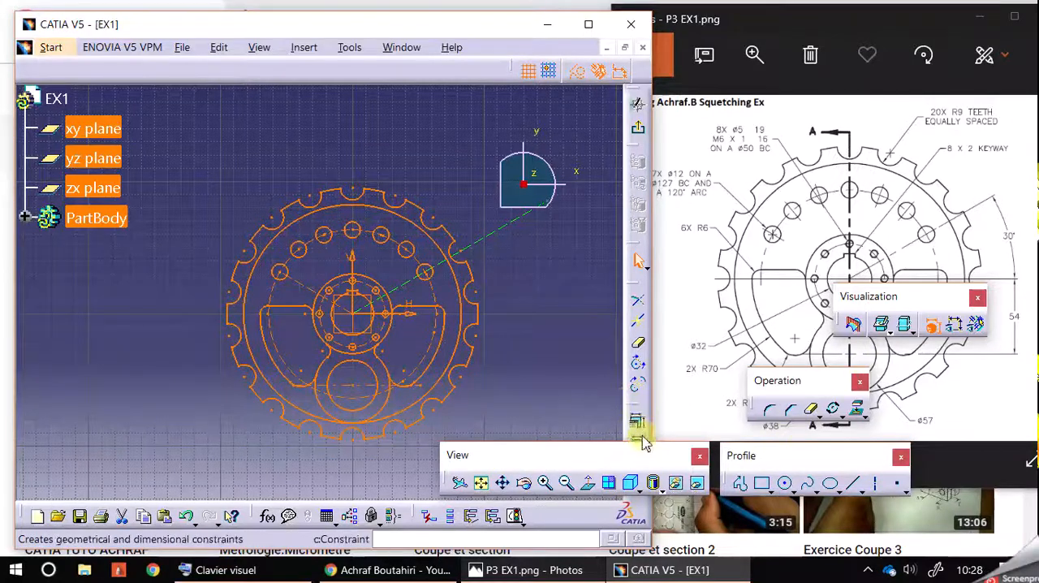
drag(637, 461, 769, 361)
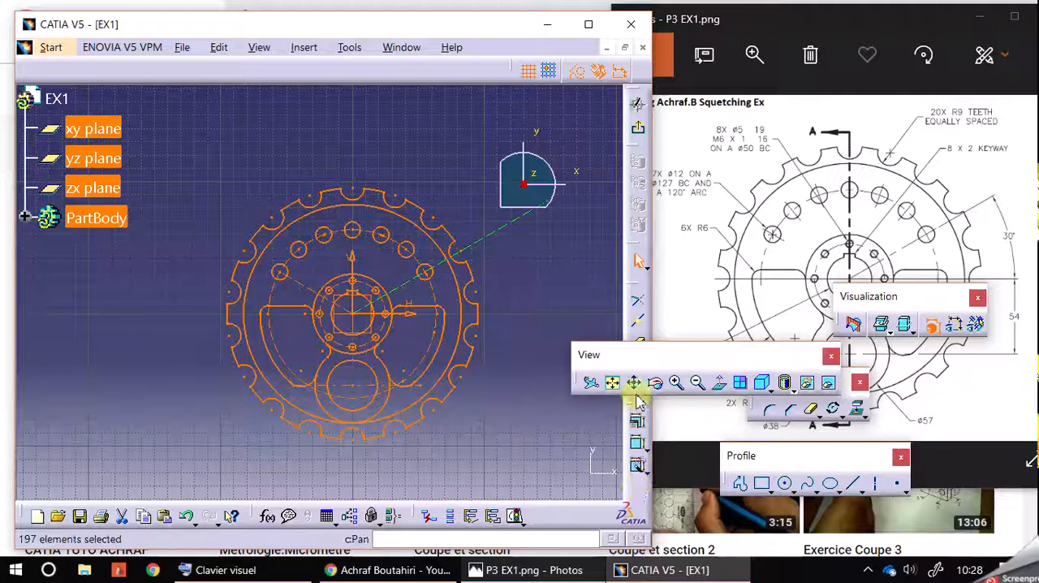
click(638, 466)
click(824, 208)
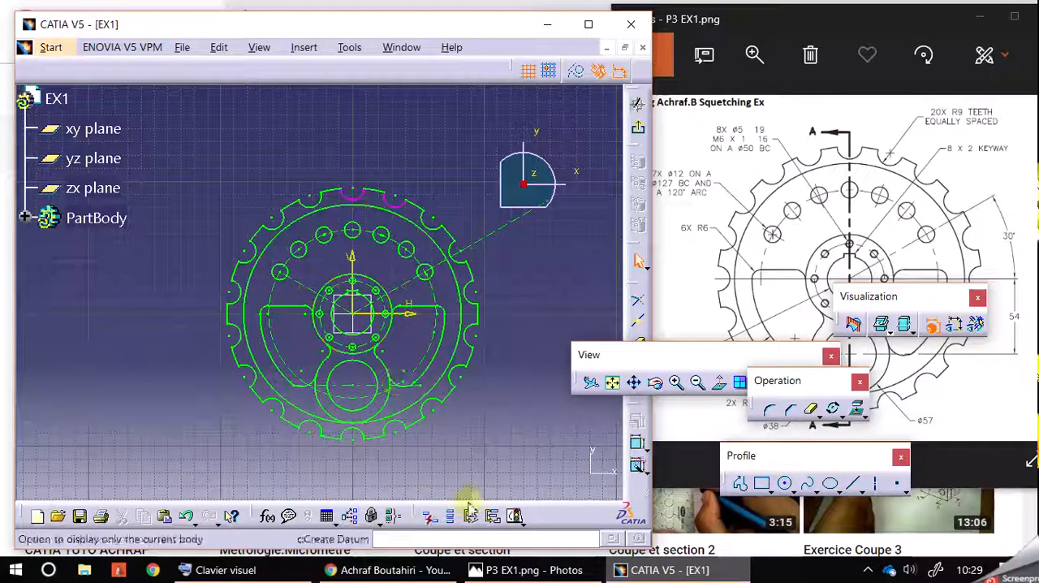
Show the sketch's dimensional constraints, keeping the geometrical constraints hidden
drag(642, 355, 583, 310)
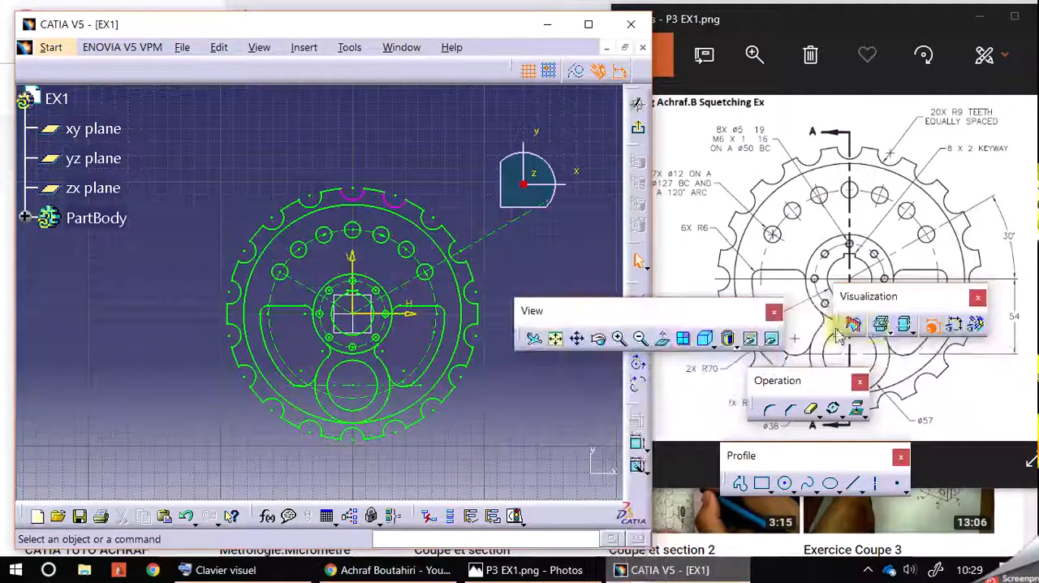
click(954, 325)
click(976, 325)
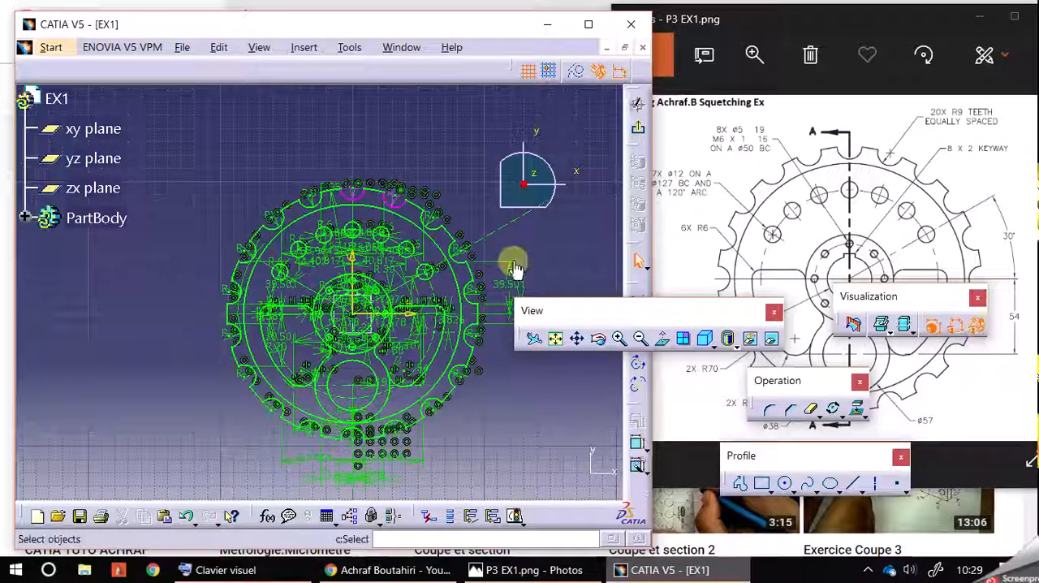
click(975, 324)
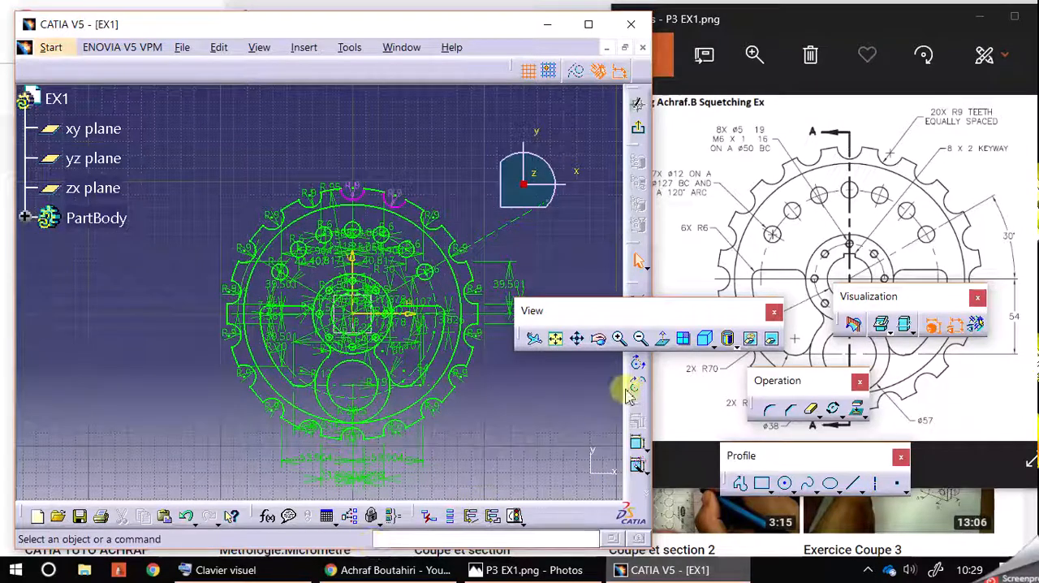
Delete the redundant R9 dimensions on the two magenta notch arcs at the wheel's top, and hide the dimensional constraints
click(622, 339)
click(622, 340)
click(621, 339)
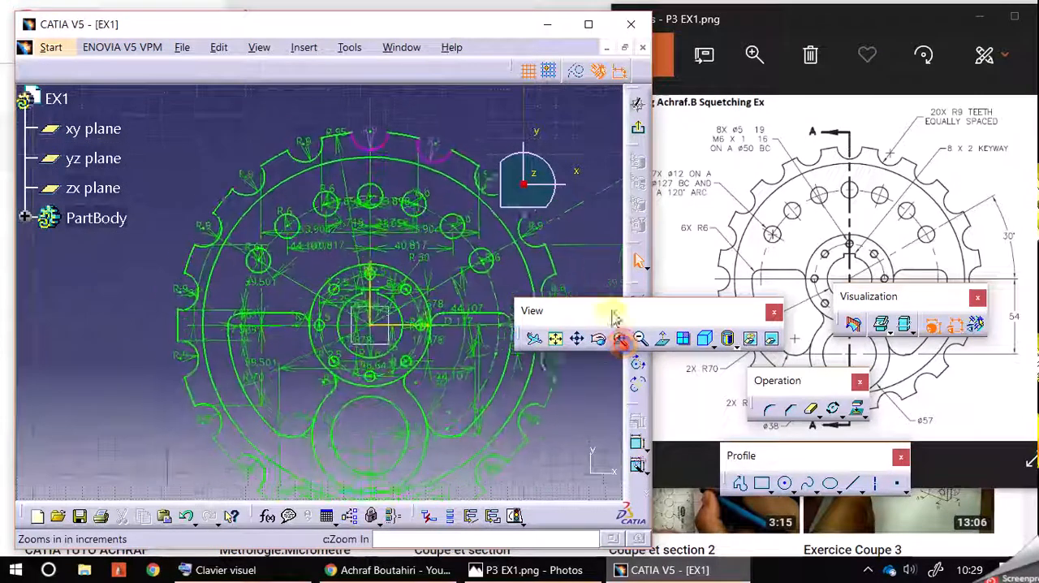
middle_drag(568, 112, 500, 202)
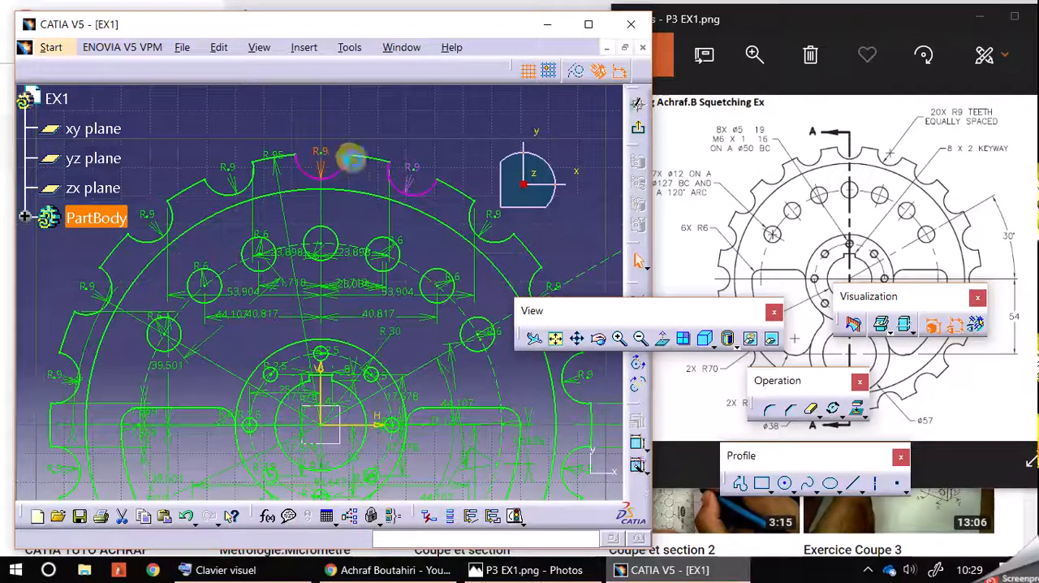
click(410, 176)
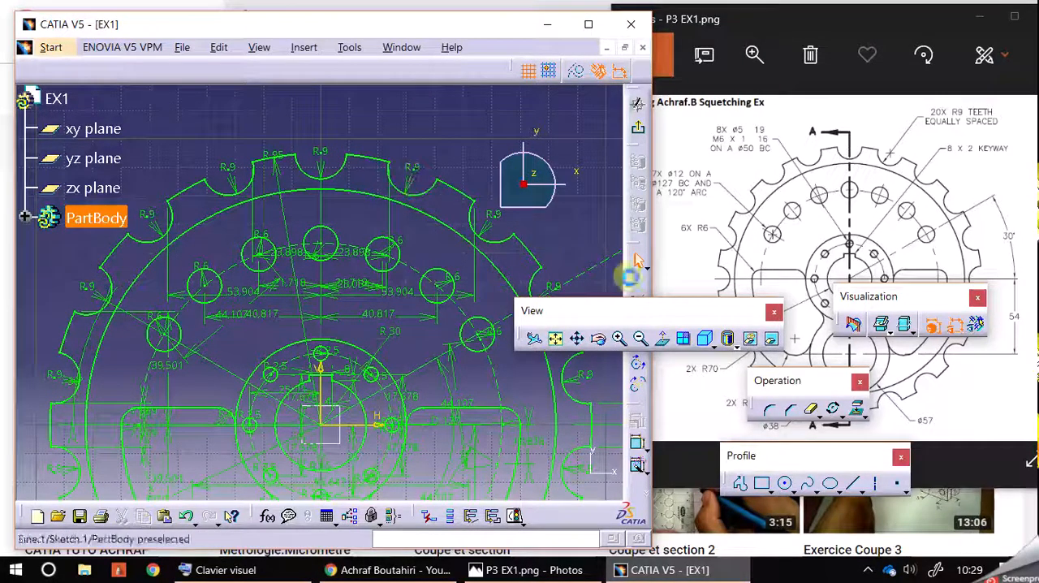
click(541, 234)
click(962, 337)
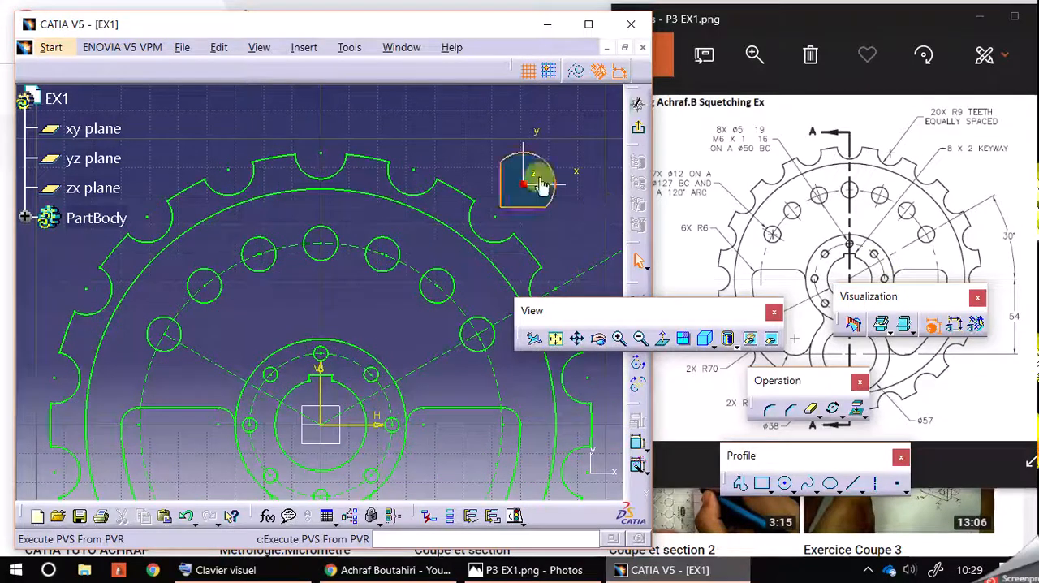
Maximize the modelling window and exit the wheel sketch to return to the 3D part
middle_drag(454, 157, 463, 116)
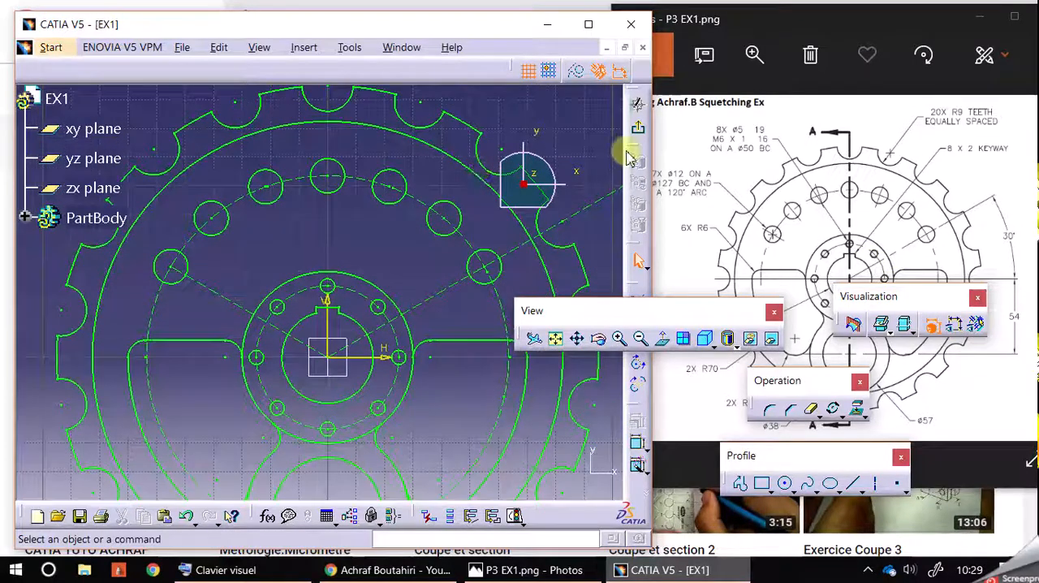
click(589, 25)
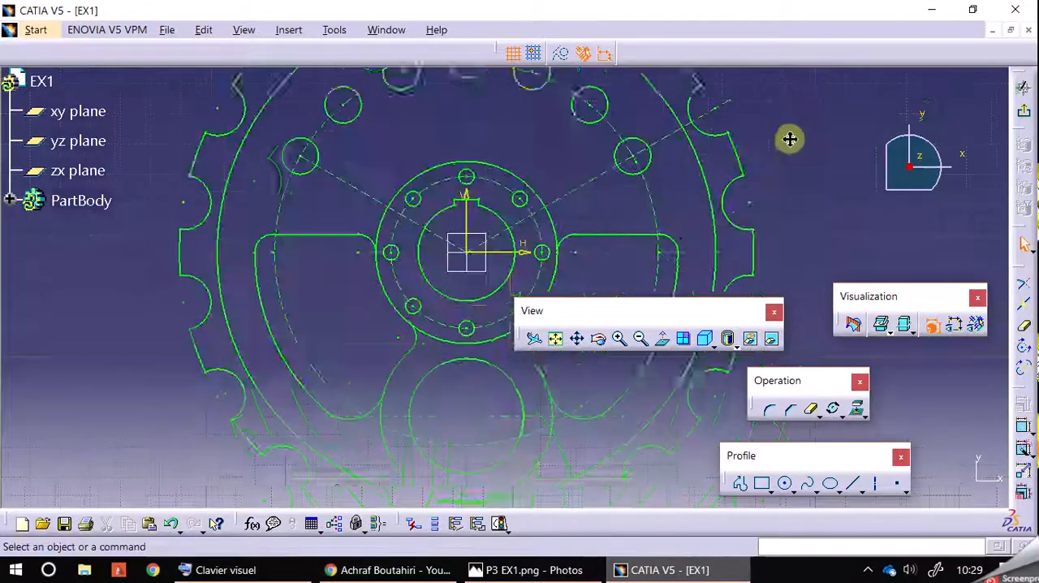
click(641, 340)
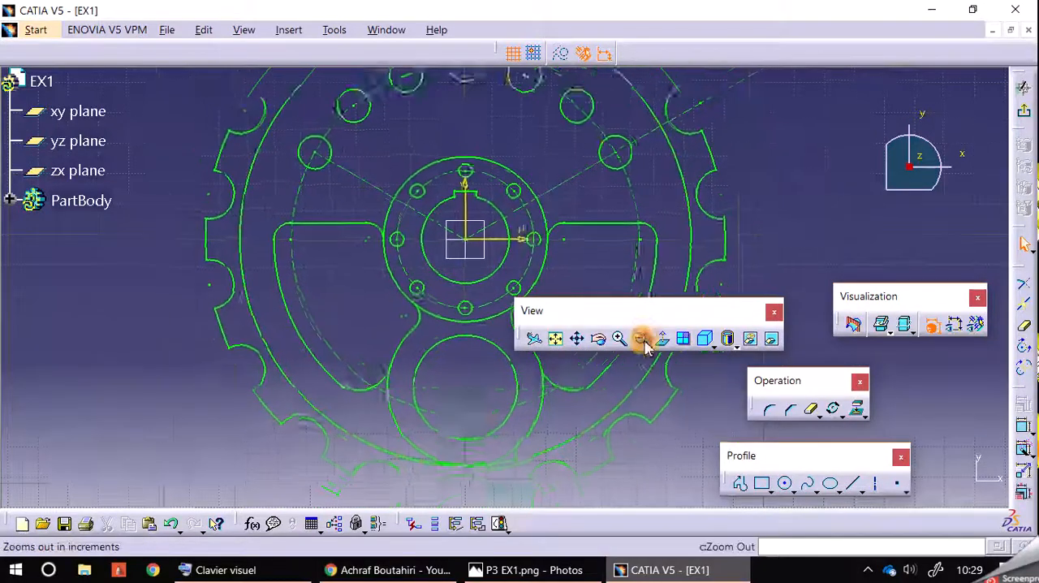
middle_drag(799, 197, 771, 211)
click(974, 138)
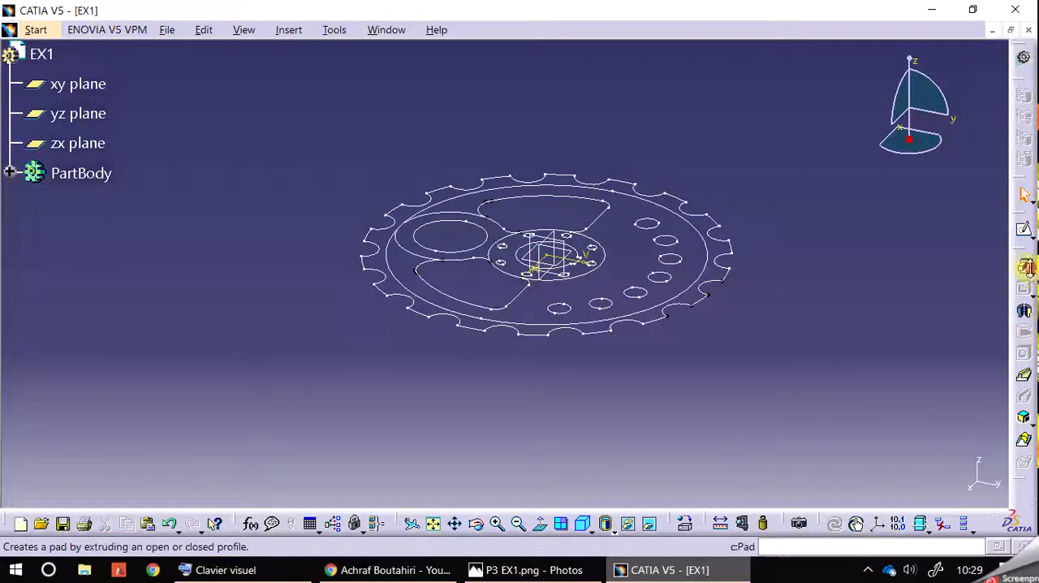
click(1024, 268)
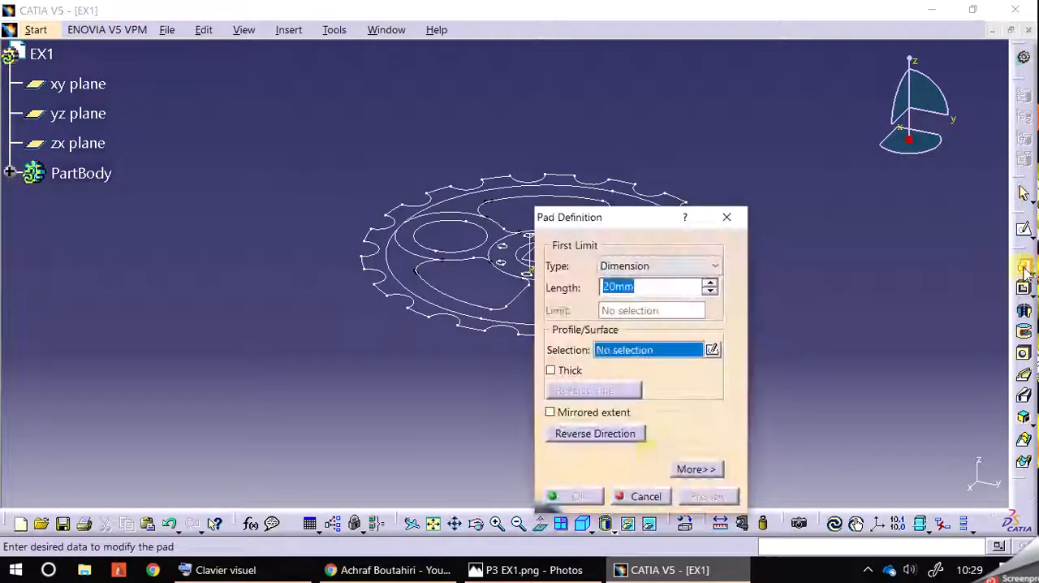
click(305, 153)
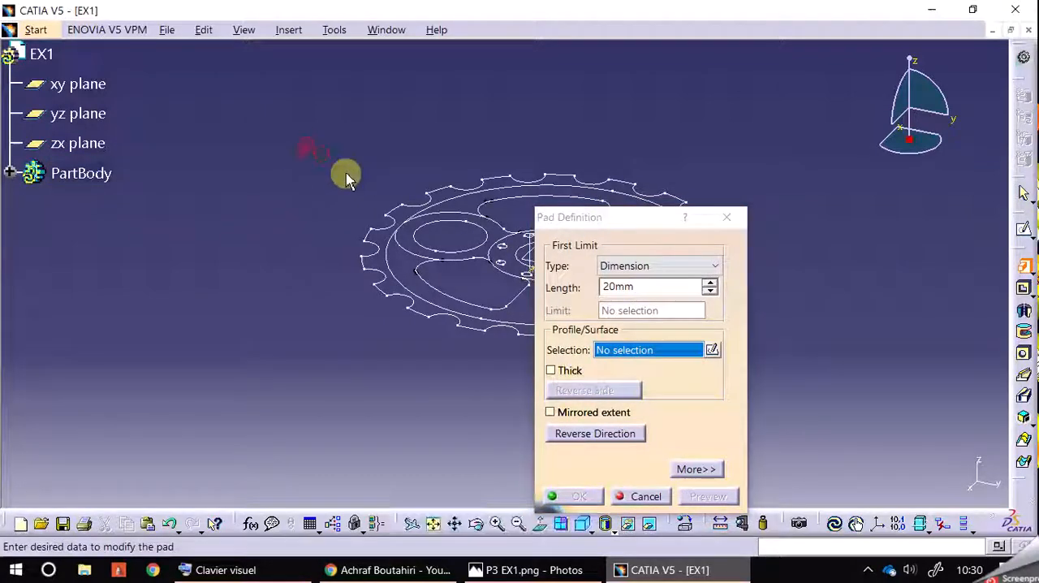
click(420, 209)
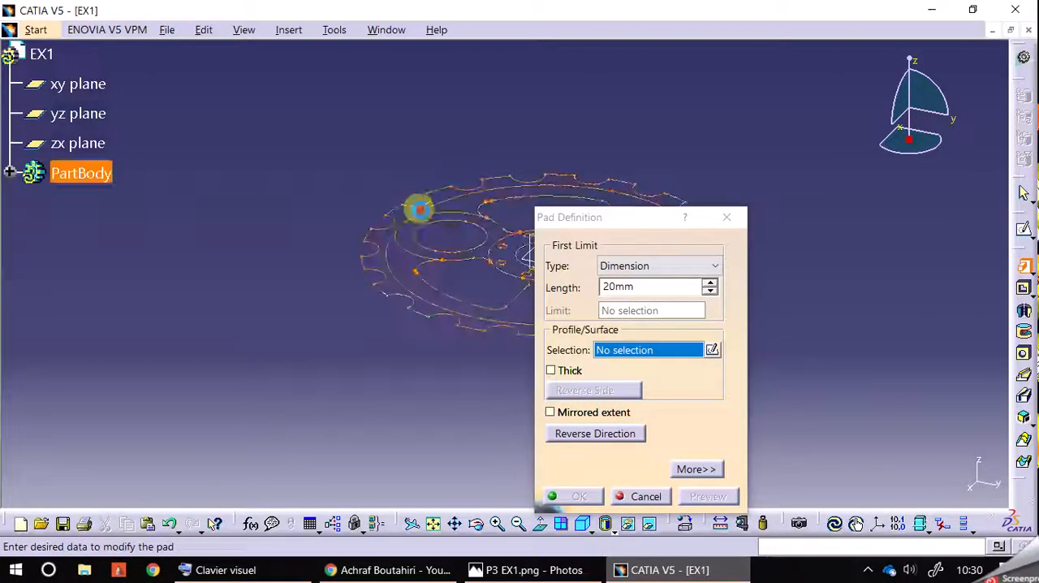
click(569, 344)
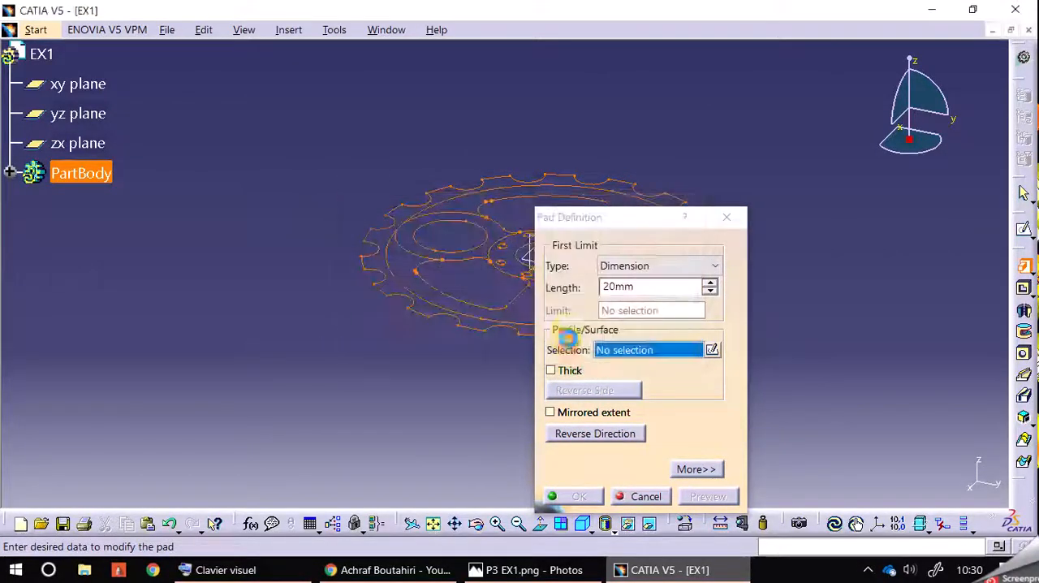
click(599, 498)
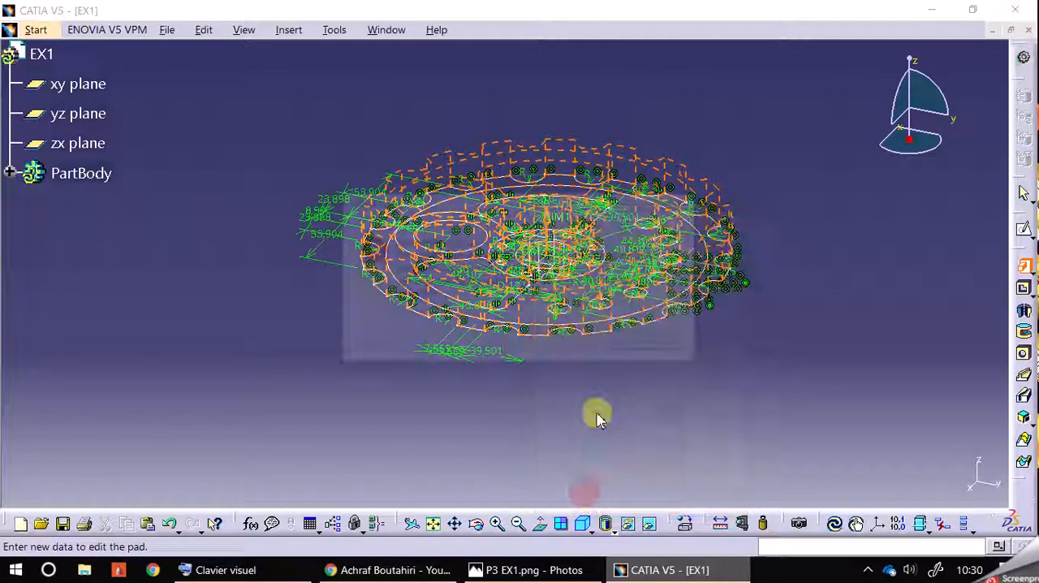
click(652, 345)
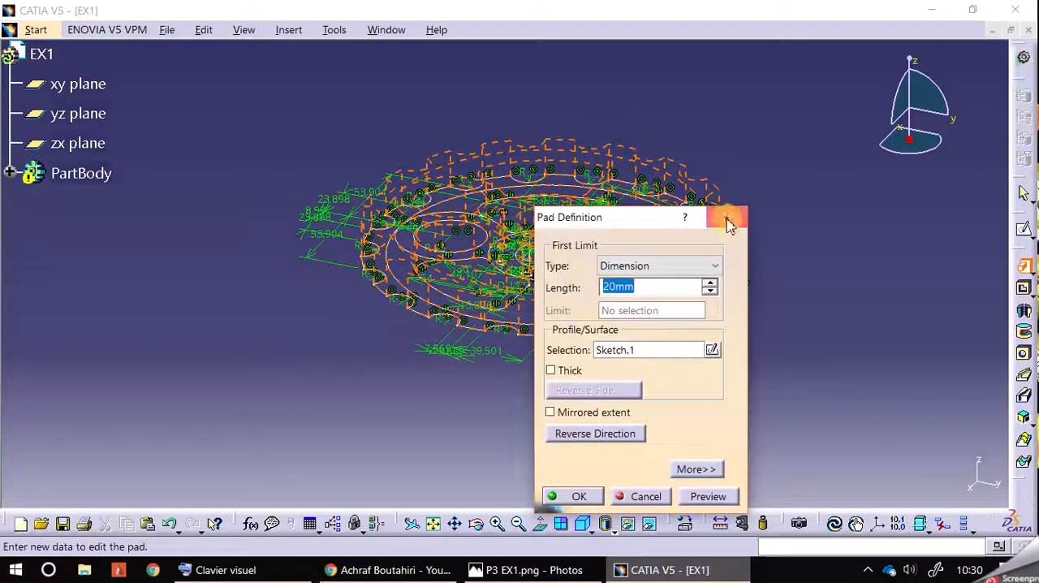
click(726, 219)
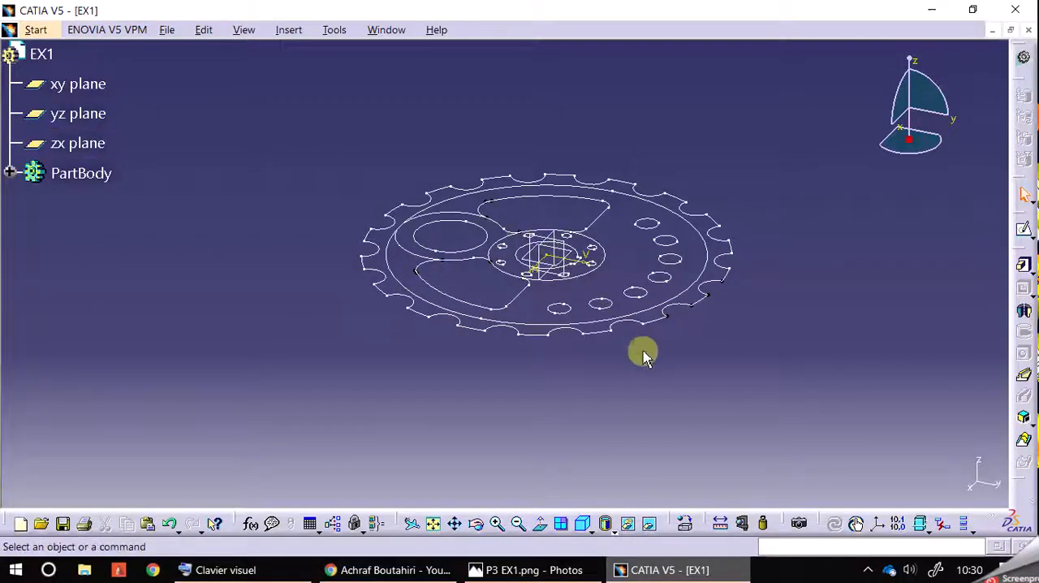
Open a new sketch on the xy plane, separate from the existing toothed-wheel sketch
click(1023, 231)
click(85, 84)
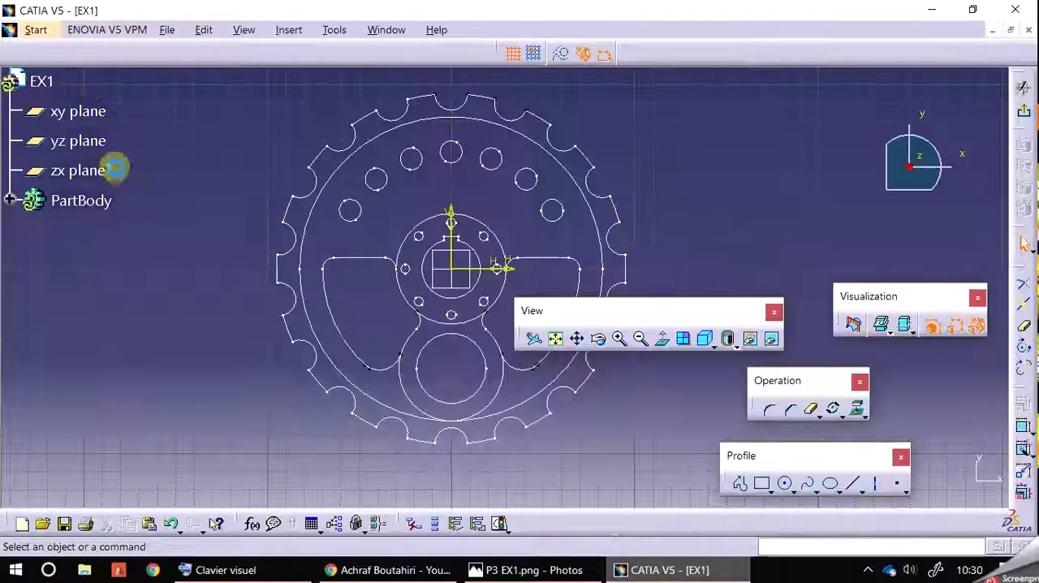
middle_drag(671, 202, 668, 230)
middle_drag(721, 198, 725, 200)
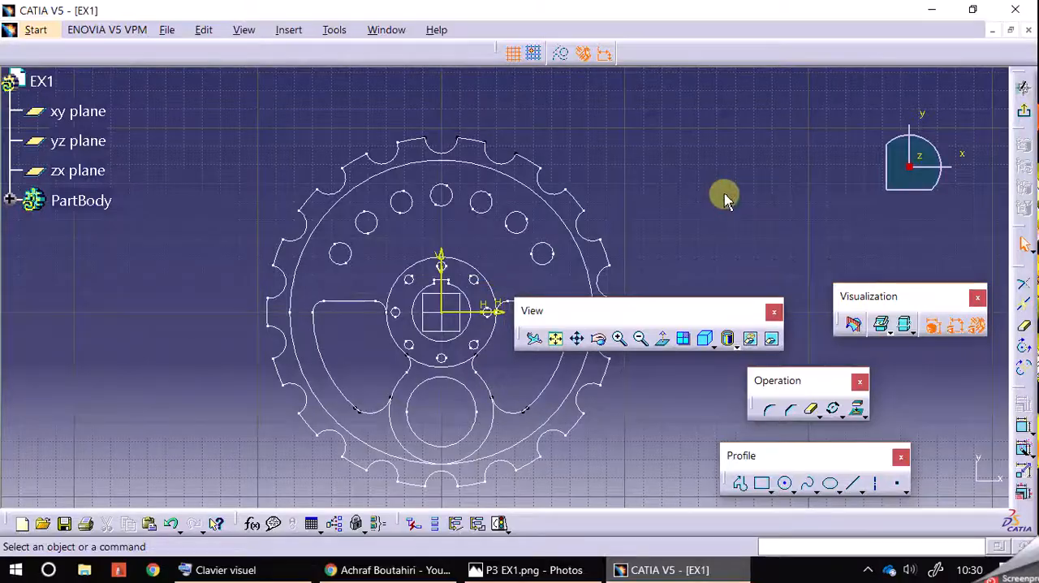